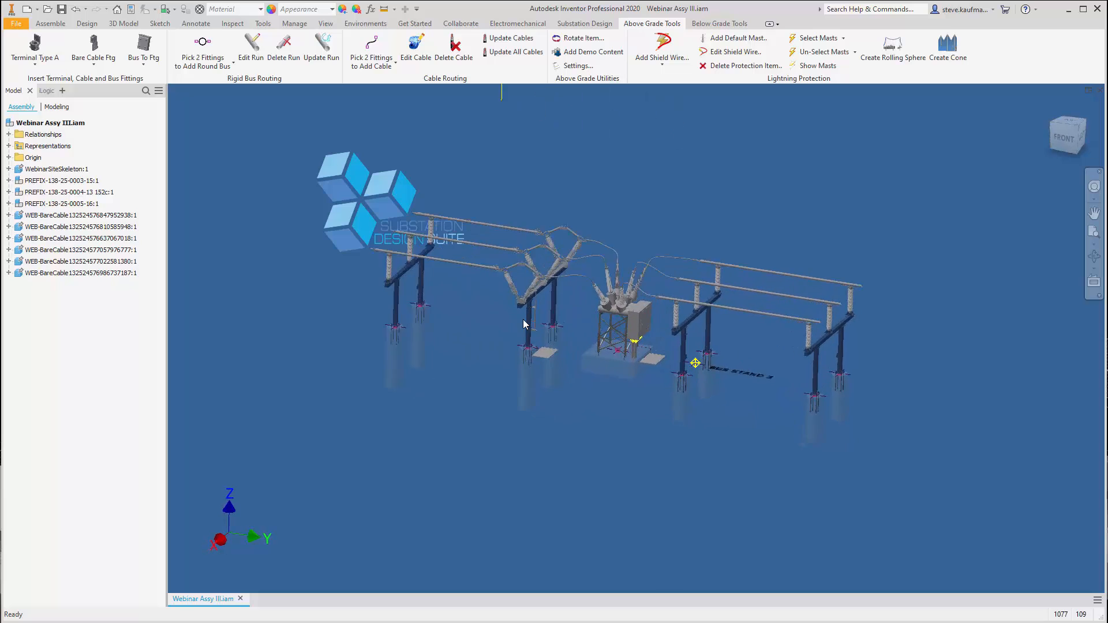
{"action": "left_click", "coordinate": [505, 393]}
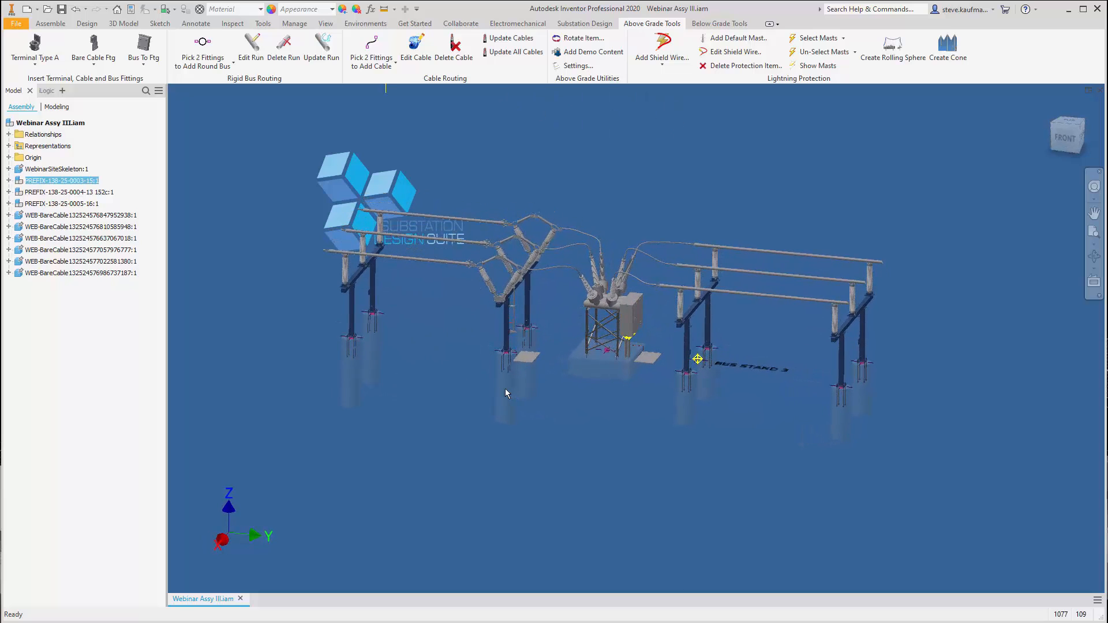
{"action": "left_click", "coordinate": [439, 365]}
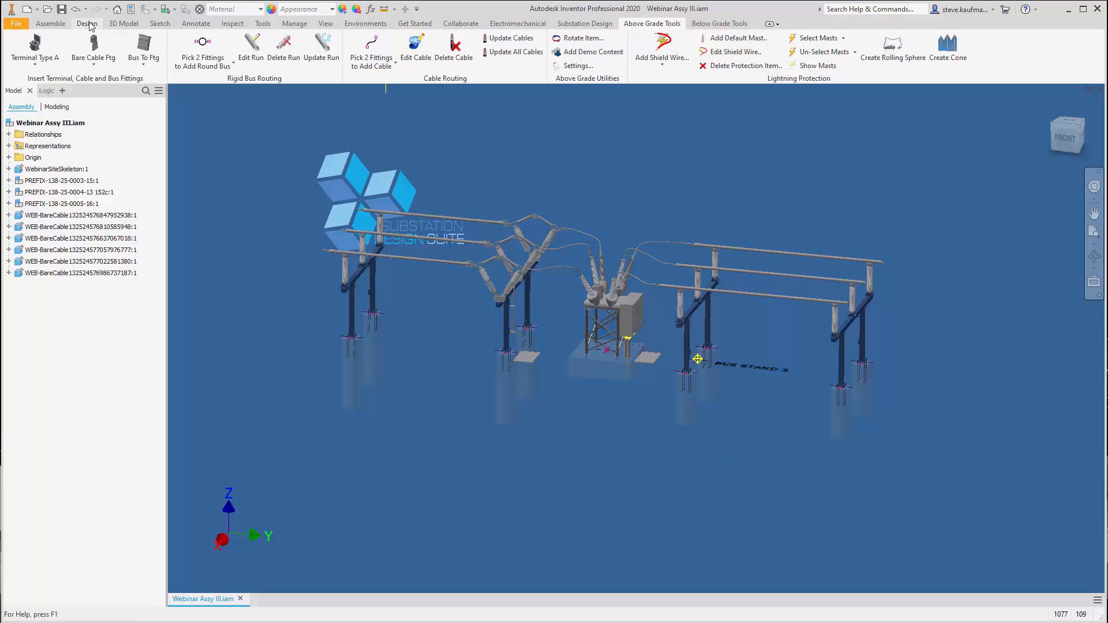
Open the structure assembly PREFIX-138-07-0007.iam from the PREFIX-138-07-0007 folder
{"action": "left_click", "coordinate": [47, 9]}
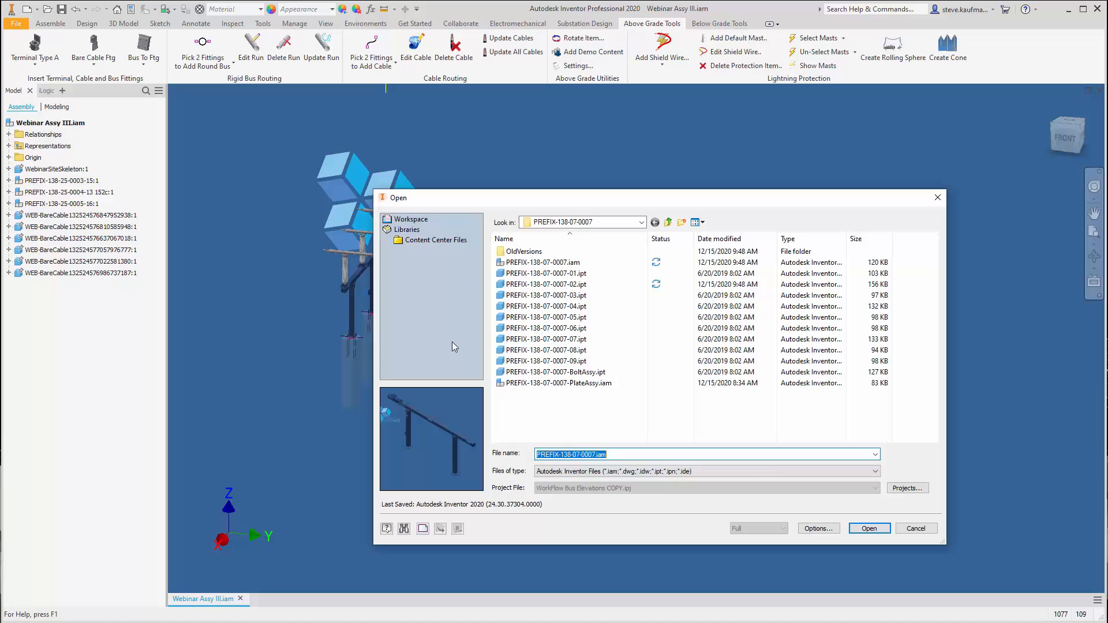
{"action": "left_click", "coordinate": [554, 263]}
{"action": "left_click", "coordinate": [877, 535]}
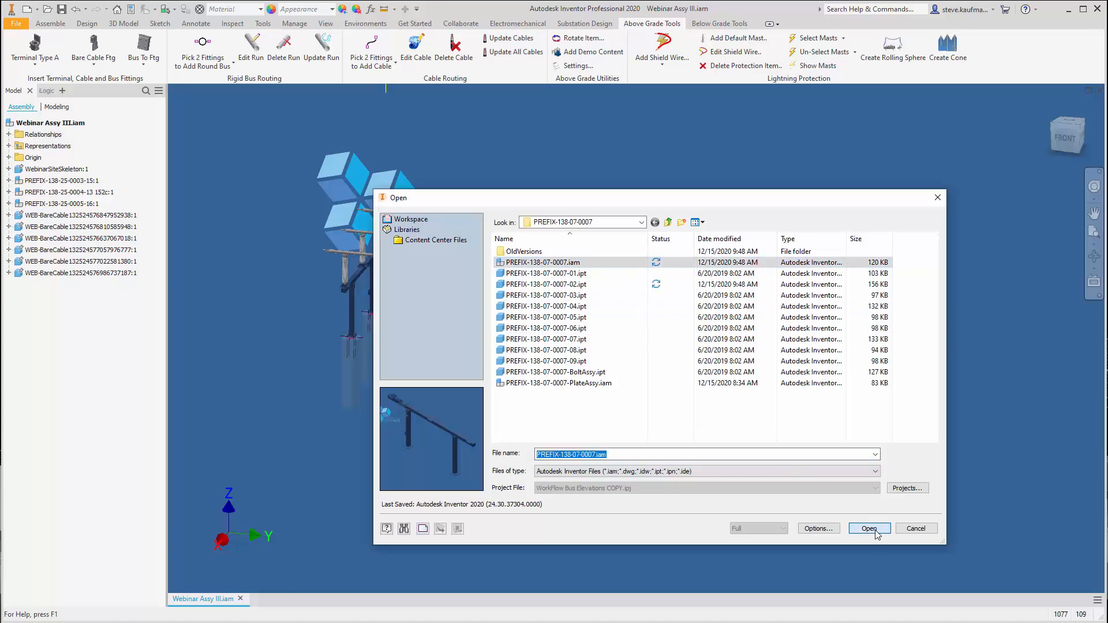
Lower the support structure by reducing its Height user parameter's equation, and save the assembly with its dependents
{"action": "left_click", "coordinate": [372, 49]}
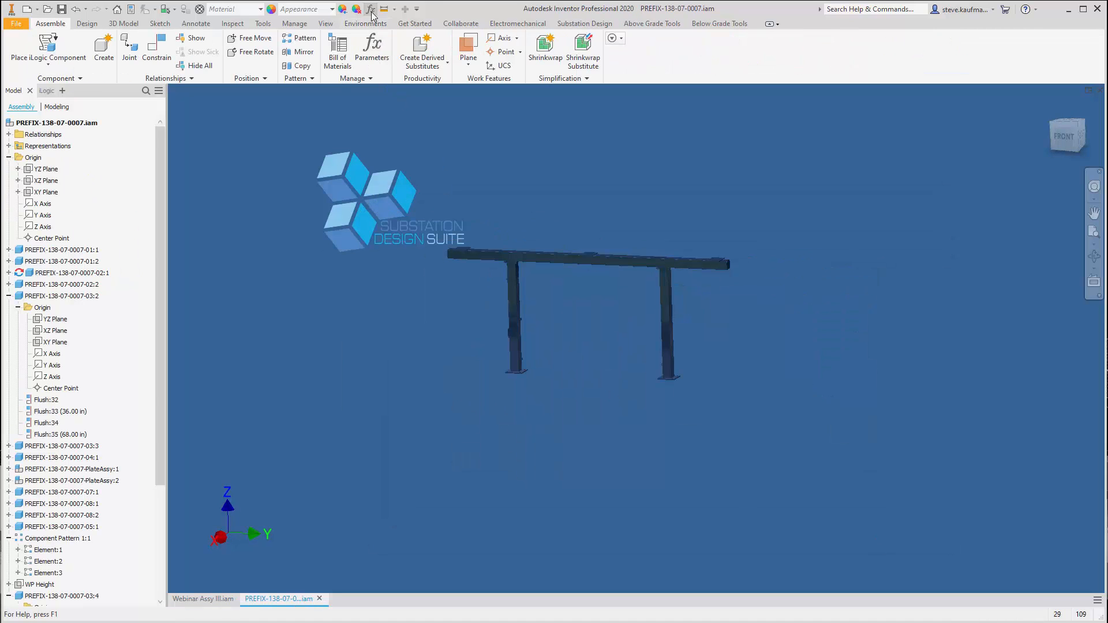
{"action": "left_click", "coordinate": [292, 139]}
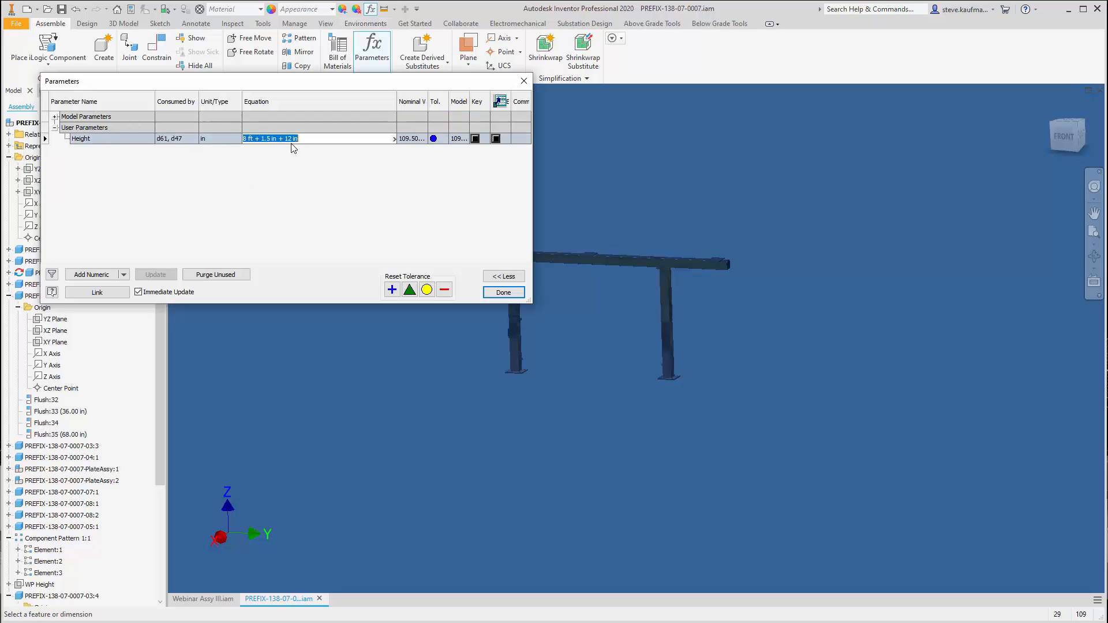
{"action": "left_click", "coordinate": [291, 139]}
{"action": "key", "text": "Left"}
{"action": "key", "text": "Delete"}
{"action": "key", "text": "Return"}
{"action": "left_click", "coordinate": [487, 292]}
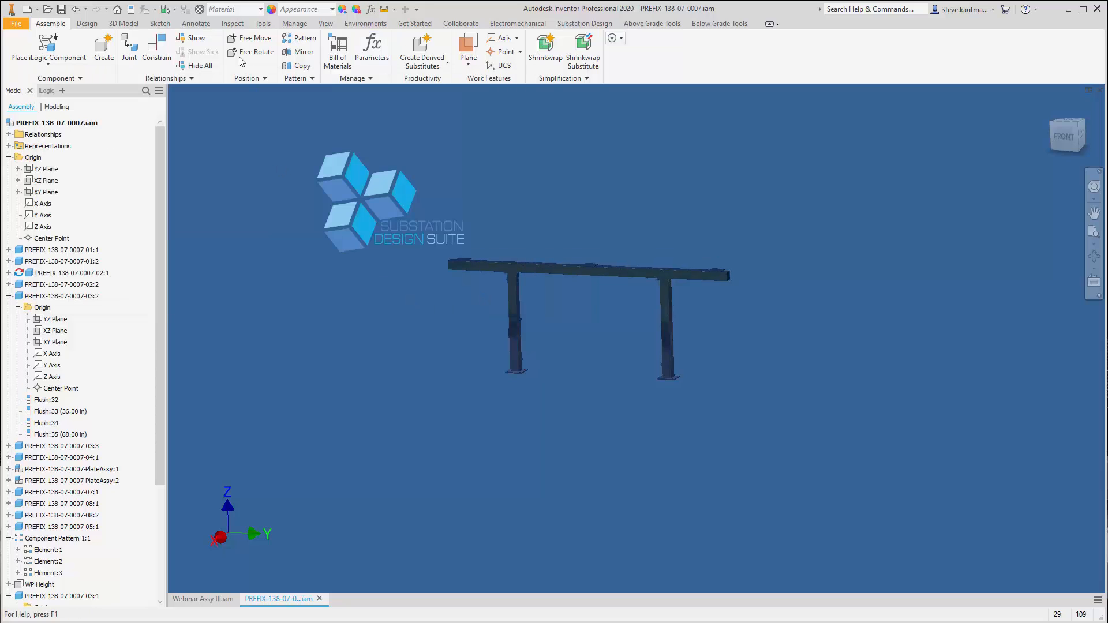
{"action": "left_click", "coordinate": [62, 10]}
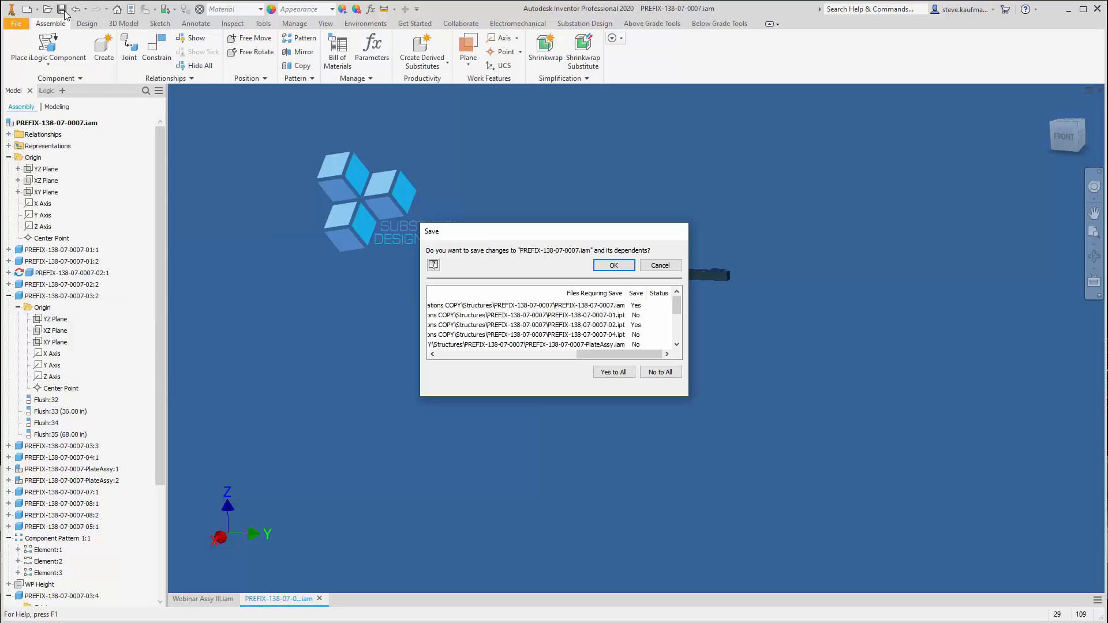
{"action": "left_click", "coordinate": [600, 266]}
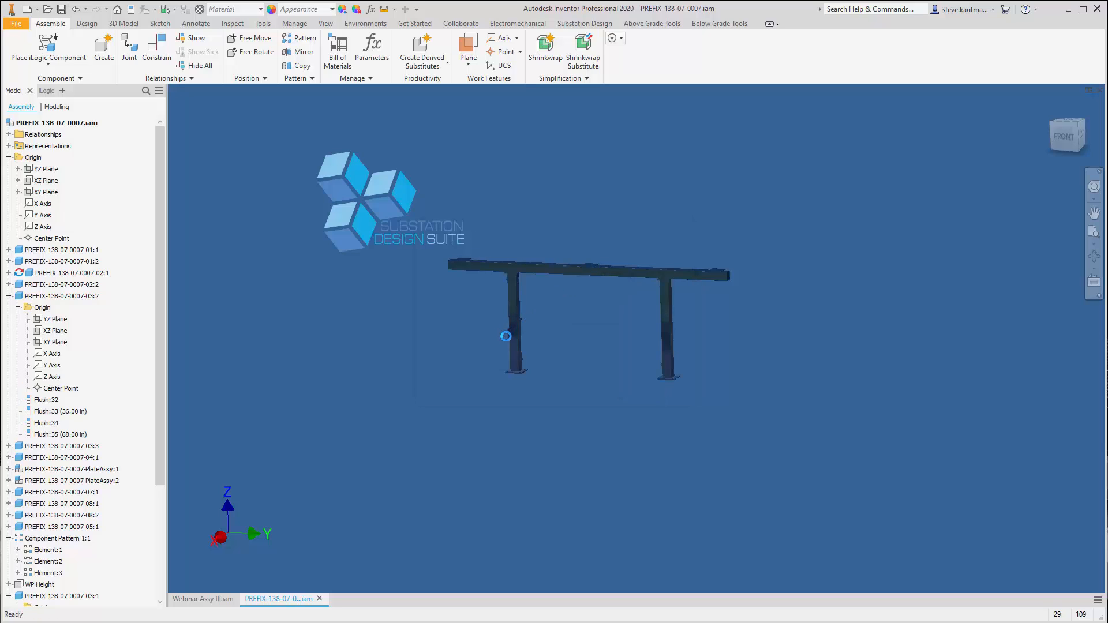
Update Webinar Assy III.iam with the modified structure and inspect the bus supports on the disconnect switch side
{"action": "left_click", "coordinate": [214, 600]}
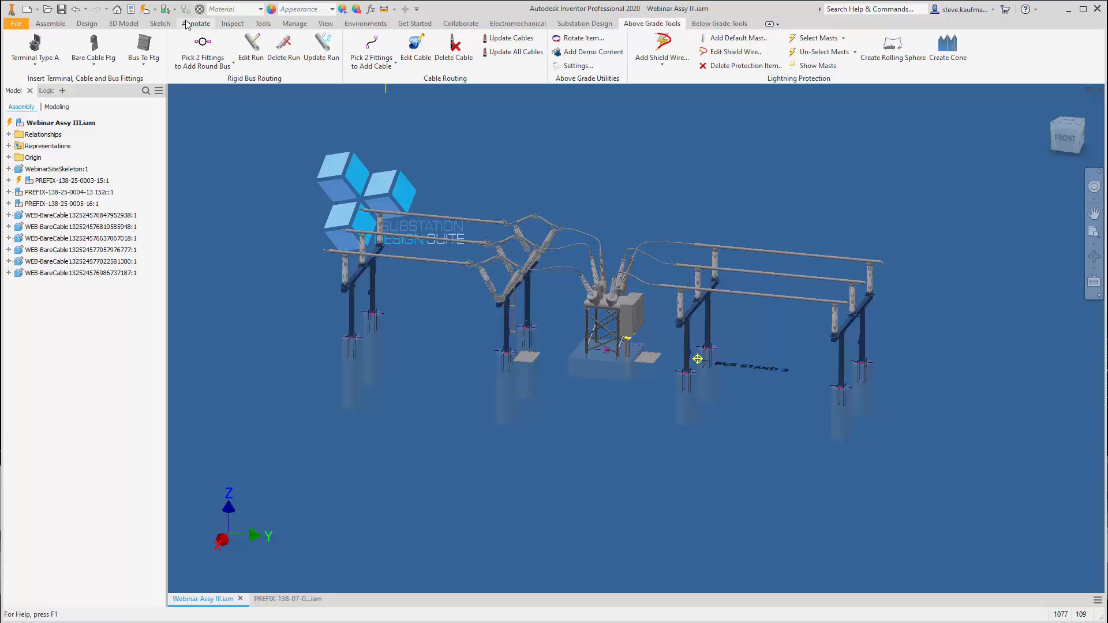
{"action": "left_click", "coordinate": [143, 10]}
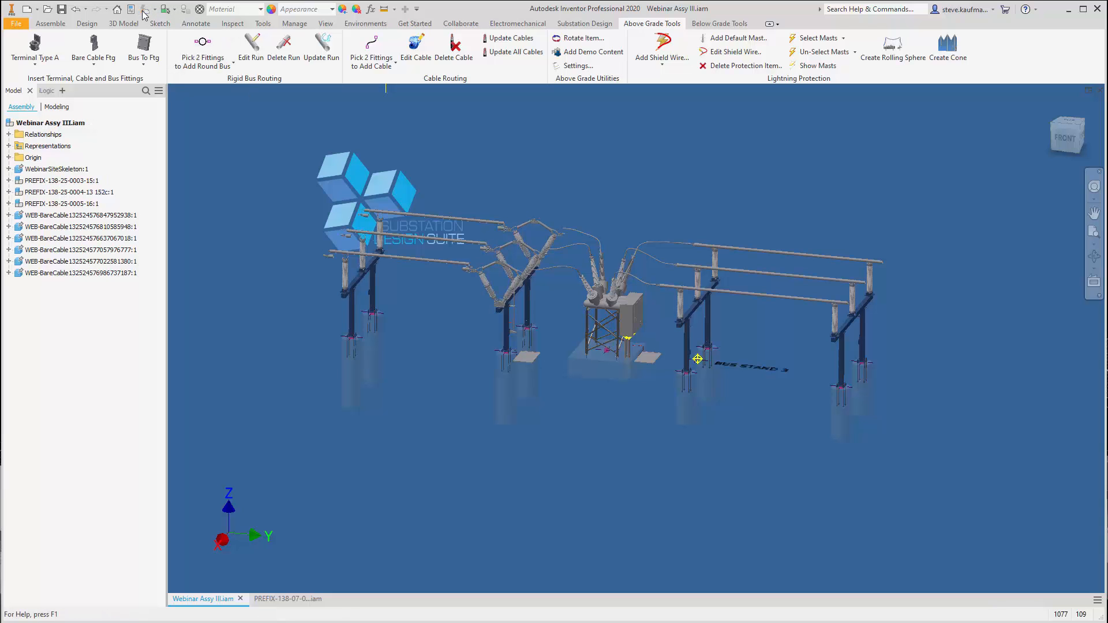
{"action": "scroll", "coordinate": [371, 362], "scroll_direction": "up", "scroll_amount": 8}
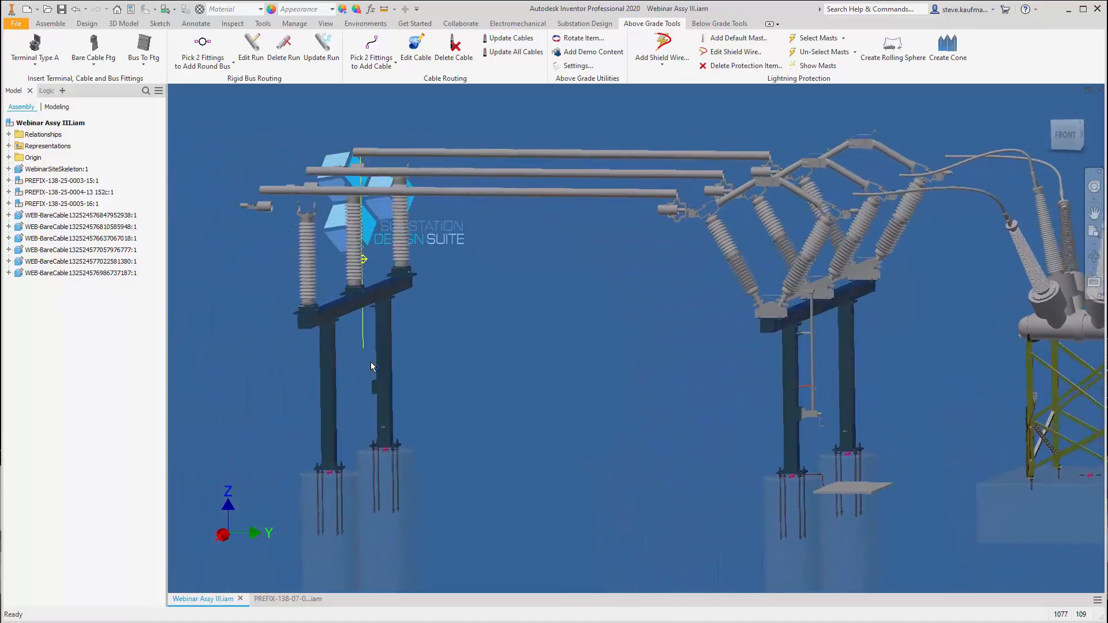
{"action": "scroll", "coordinate": [371, 362], "scroll_direction": "down", "scroll_amount": 6}
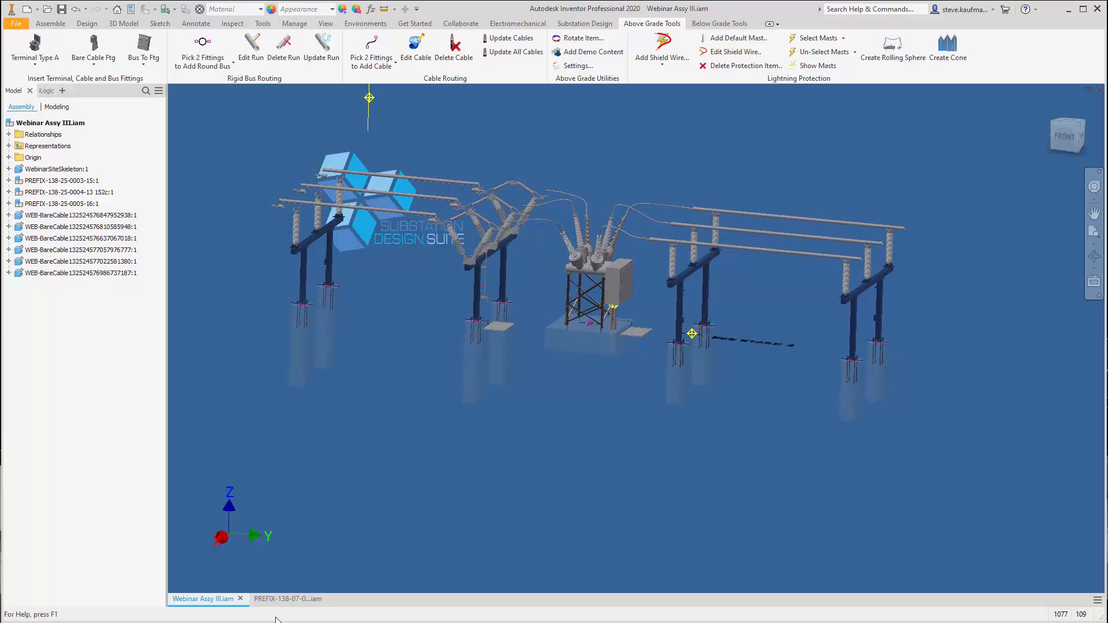
Close Webinar Assy III.iam, saving the changes to it and its dependents
{"action": "left_click", "coordinate": [240, 599]}
{"action": "left_click", "coordinate": [453, 341]}
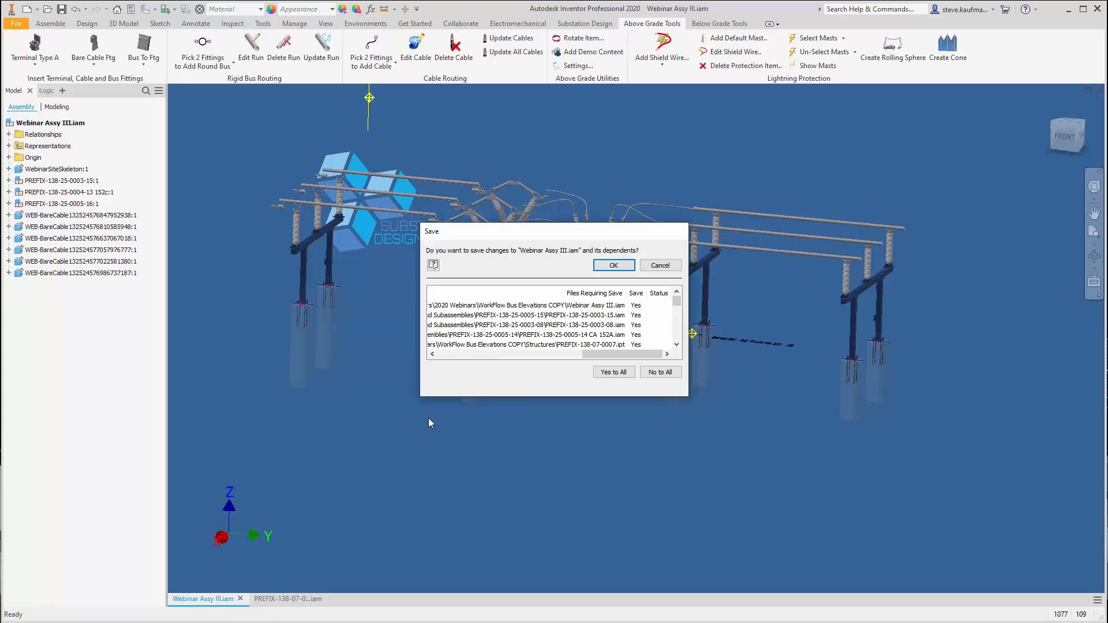
{"action": "left_click", "coordinate": [613, 267]}
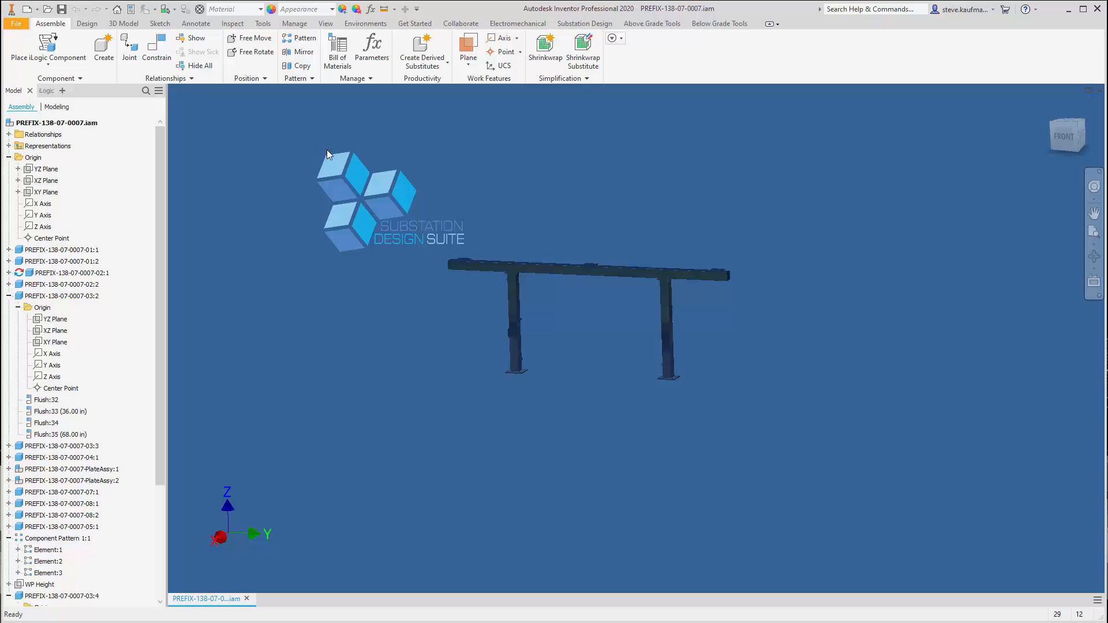
Create a simplified part of the structure from SDSTemplate2020.ipt, replacing the existing PREFIX-138-07-0007_No Link.ipt in the Structures folder
{"action": "left_click", "coordinate": [577, 78]}
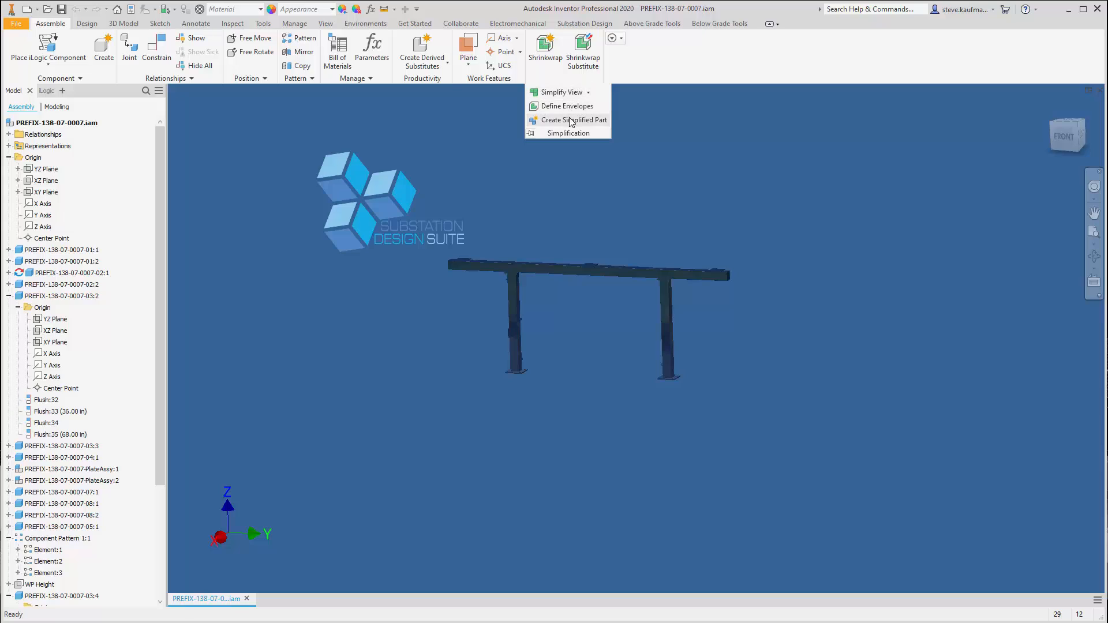
{"action": "left_click", "coordinate": [571, 120]}
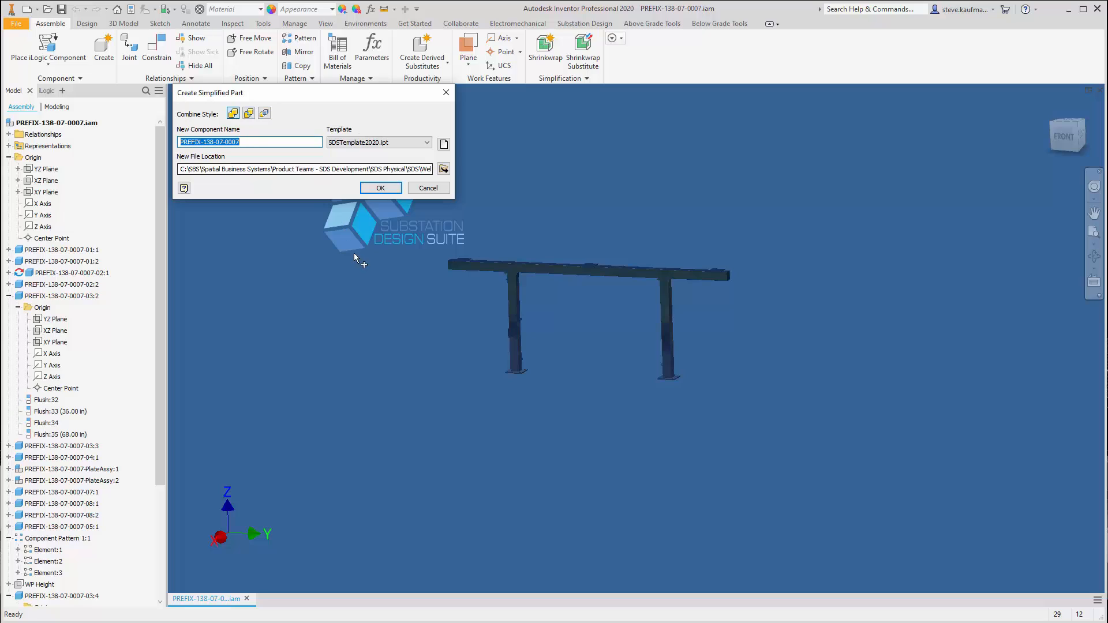
{"action": "left_click", "coordinate": [443, 169]}
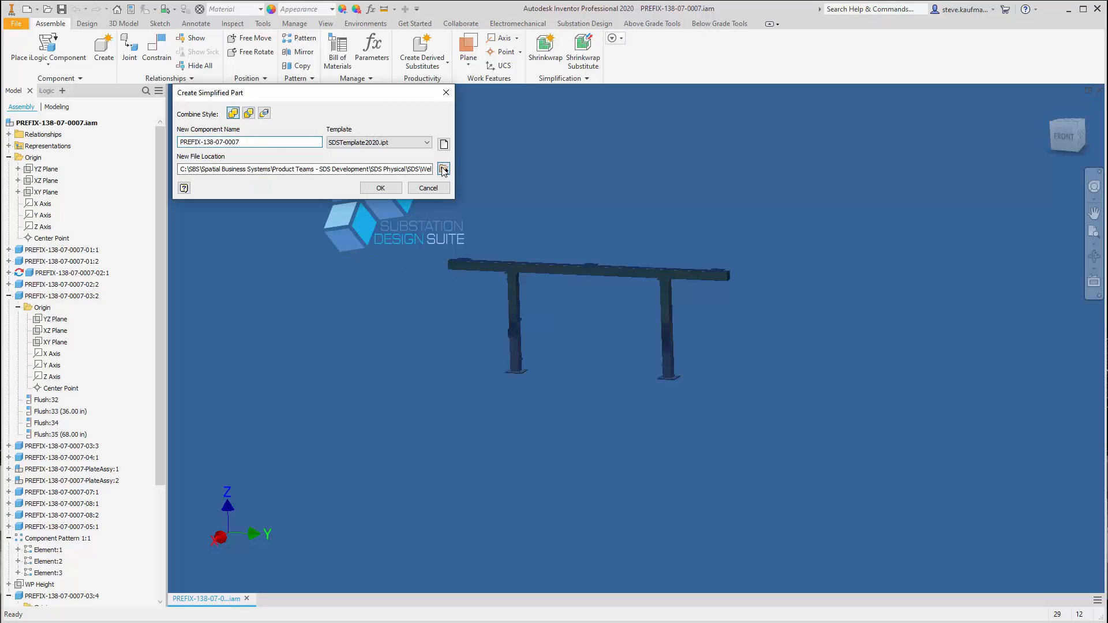
{"action": "left_click", "coordinate": [599, 297]}
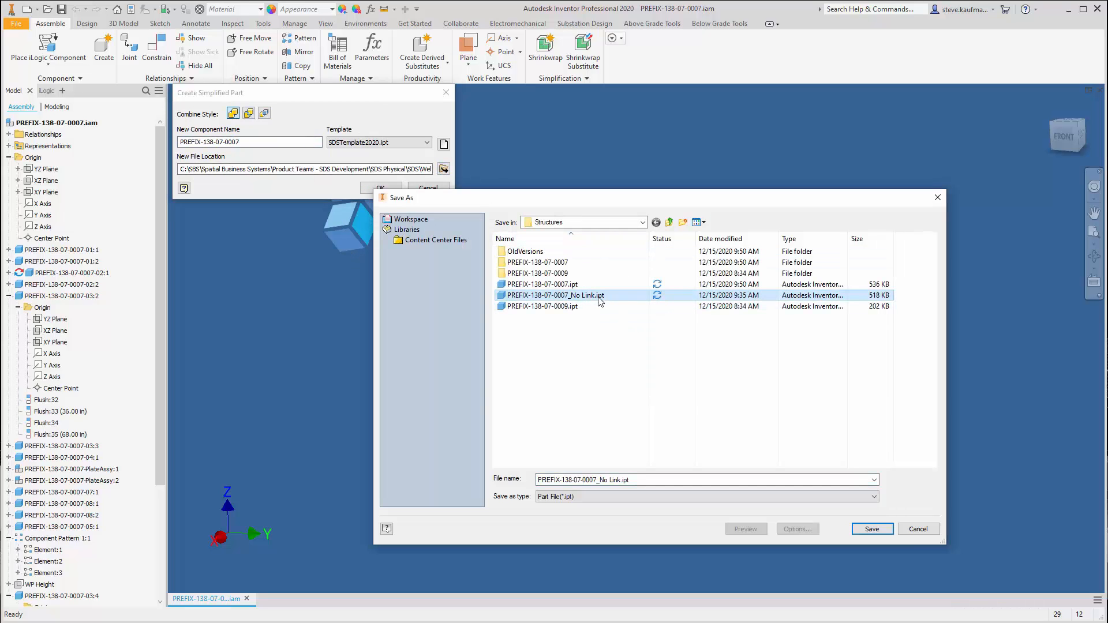
{"action": "left_click", "coordinate": [860, 531]}
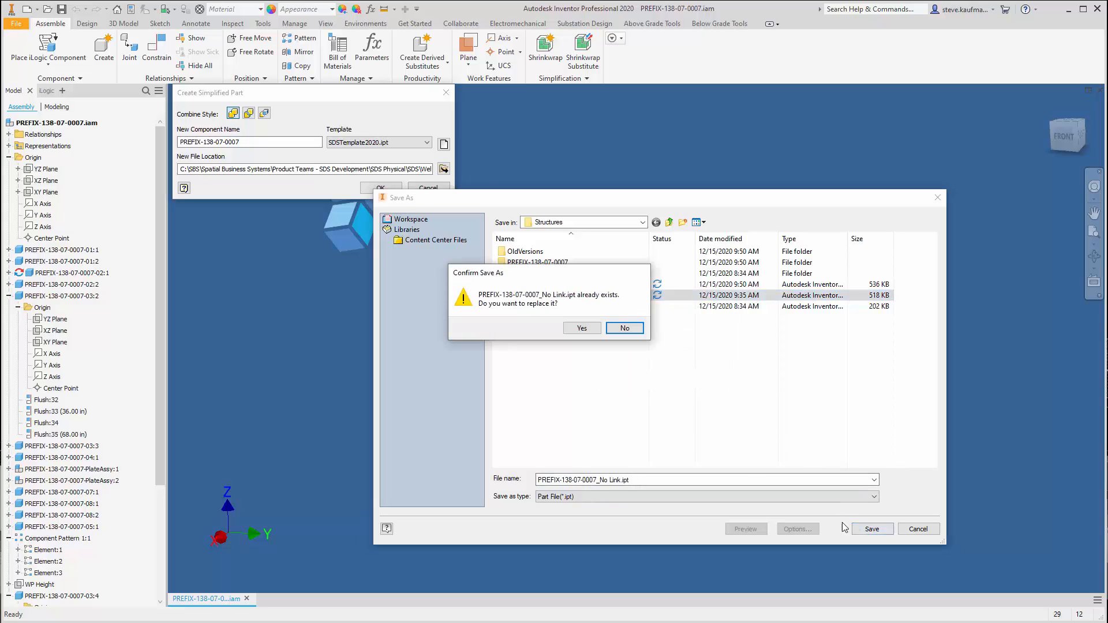
{"action": "left_click", "coordinate": [582, 328]}
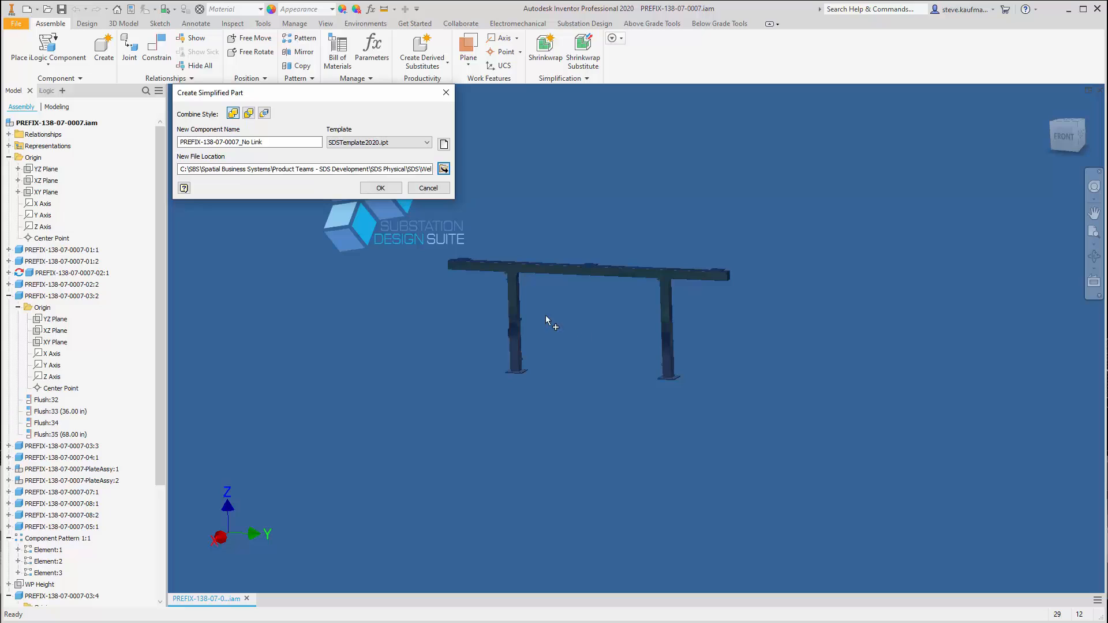
{"action": "left_click", "coordinate": [387, 189]}
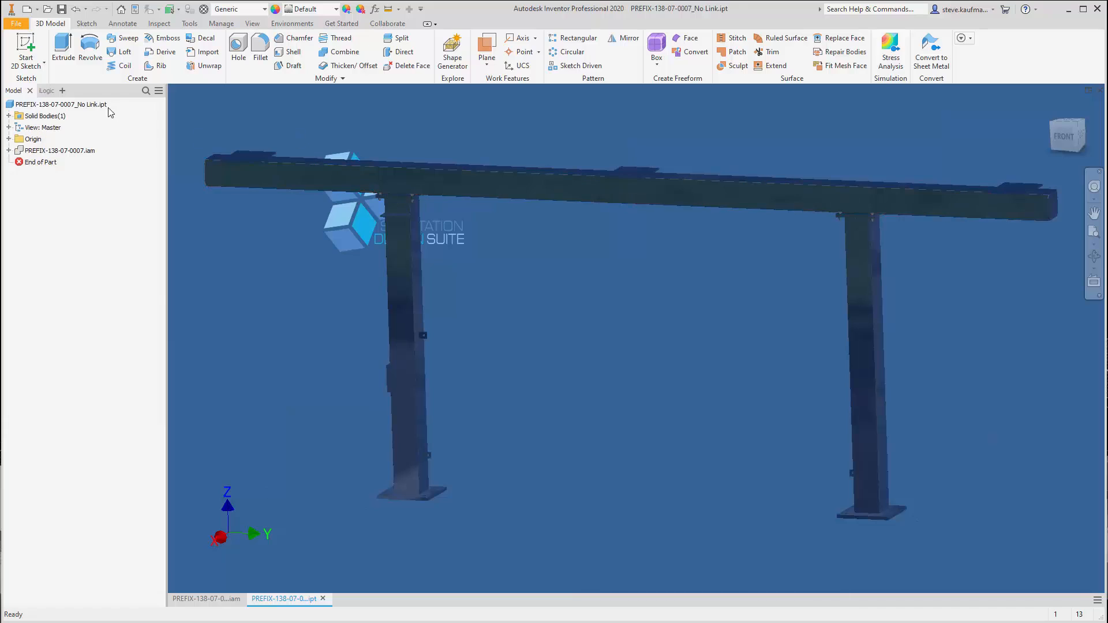
Disconnect the simplified part's derived PREFIX-138-07-0007.iam from its base component, and save and close the part
{"action": "left_click", "coordinate": [81, 151]}
{"action": "right_click", "coordinate": [81, 150]}
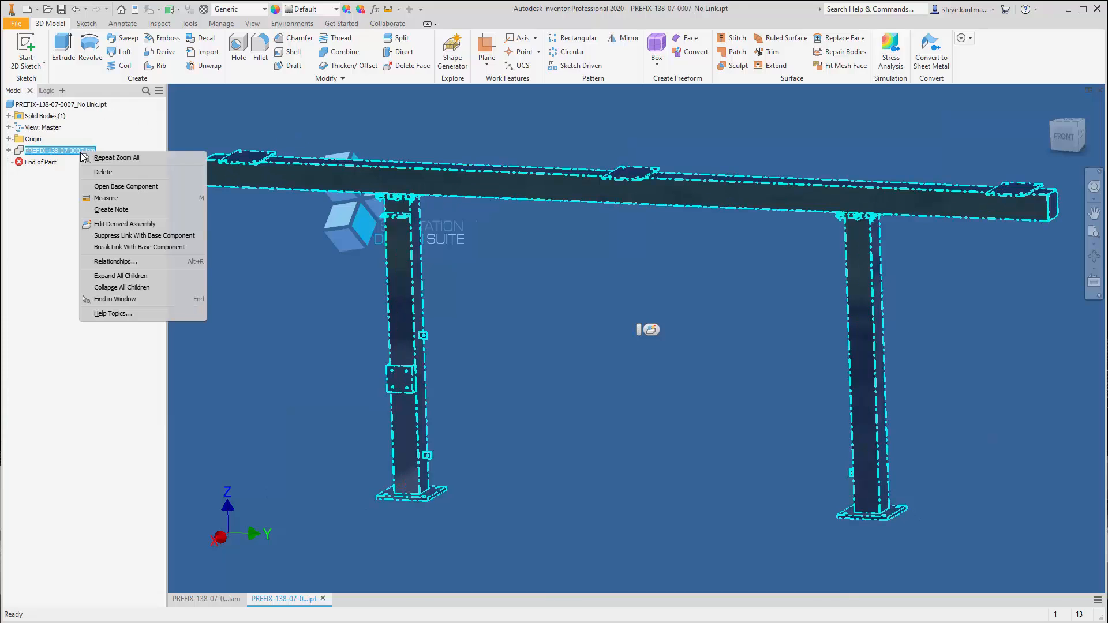
{"action": "left_click", "coordinate": [137, 235]}
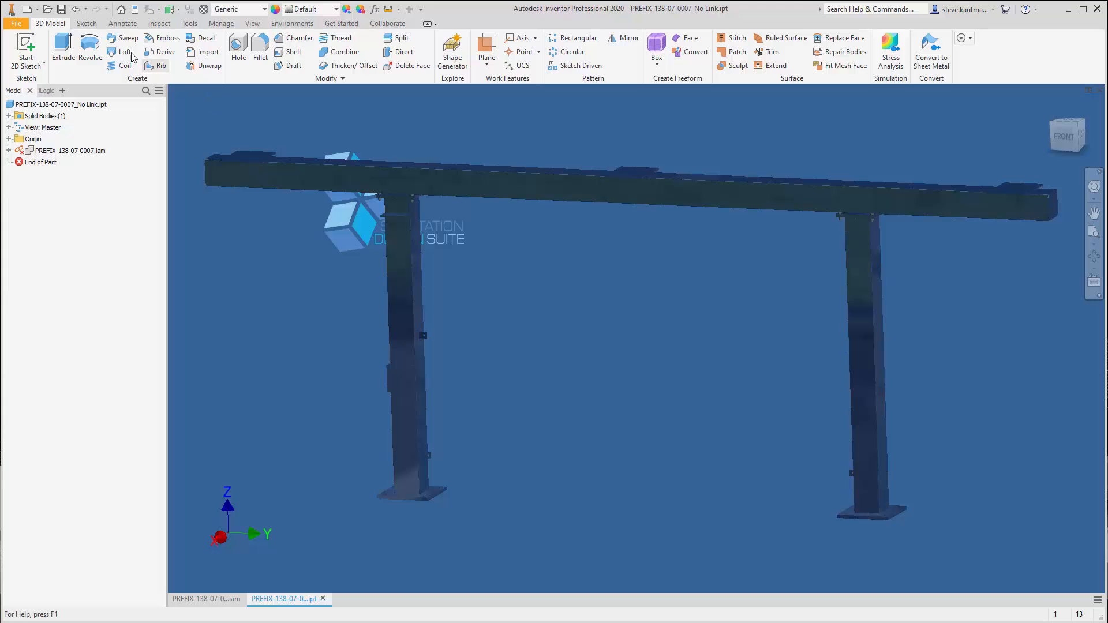
{"action": "left_click", "coordinate": [62, 10]}
{"action": "left_click", "coordinate": [1099, 91]}
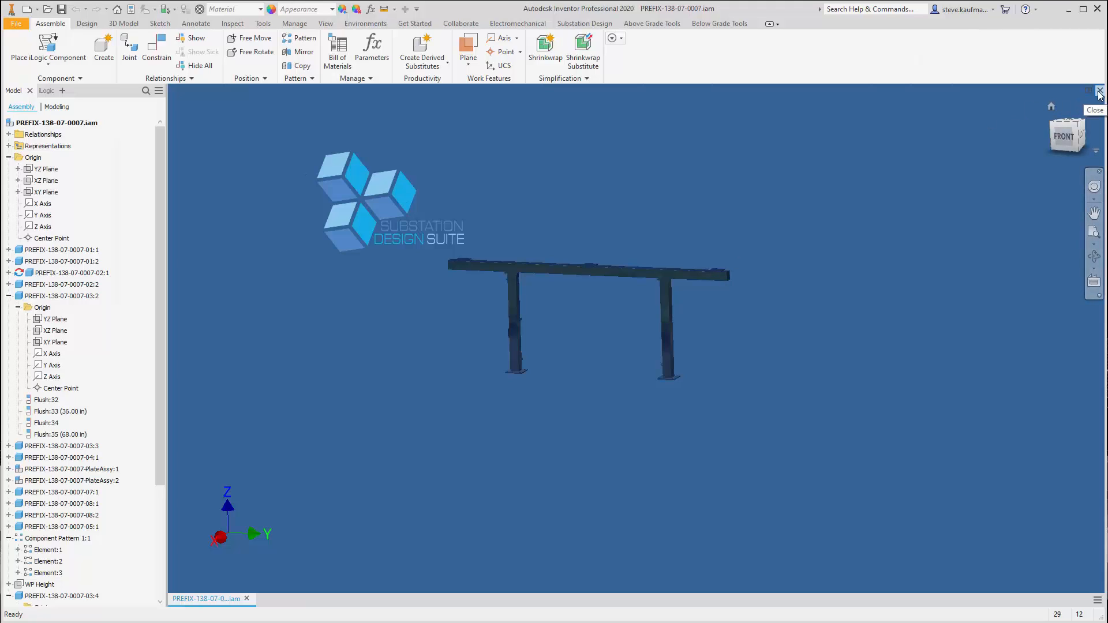
Close PREFIX-138-07-0007.iam, saving the assembly and the dependents marked for saving
{"action": "left_click", "coordinate": [1100, 91]}
{"action": "left_click", "coordinate": [453, 341]}
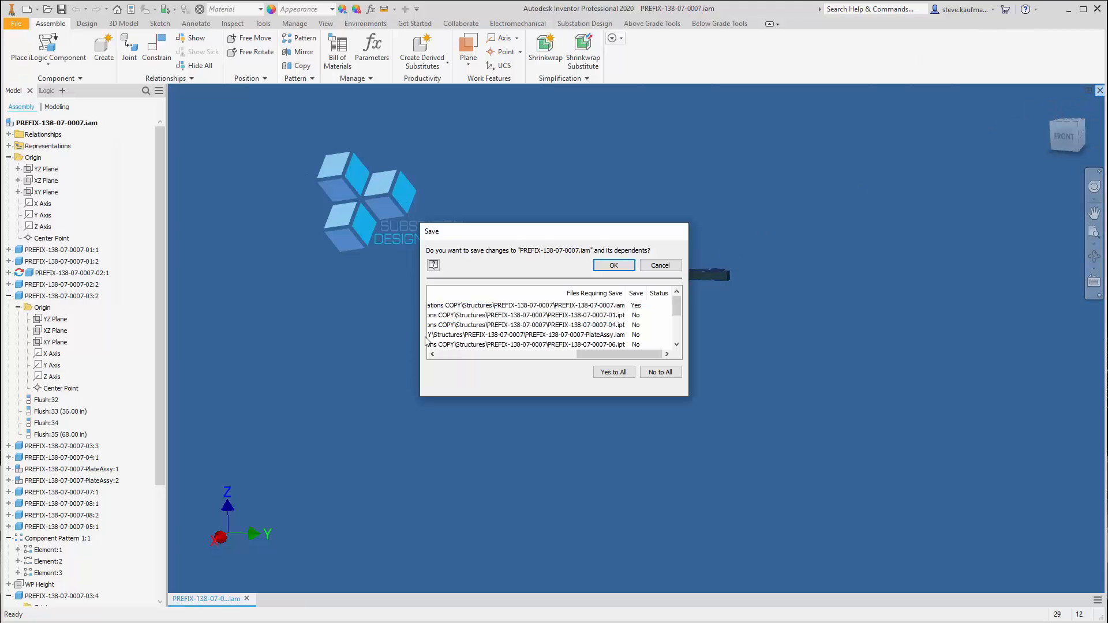
{"action": "left_click", "coordinate": [610, 270]}
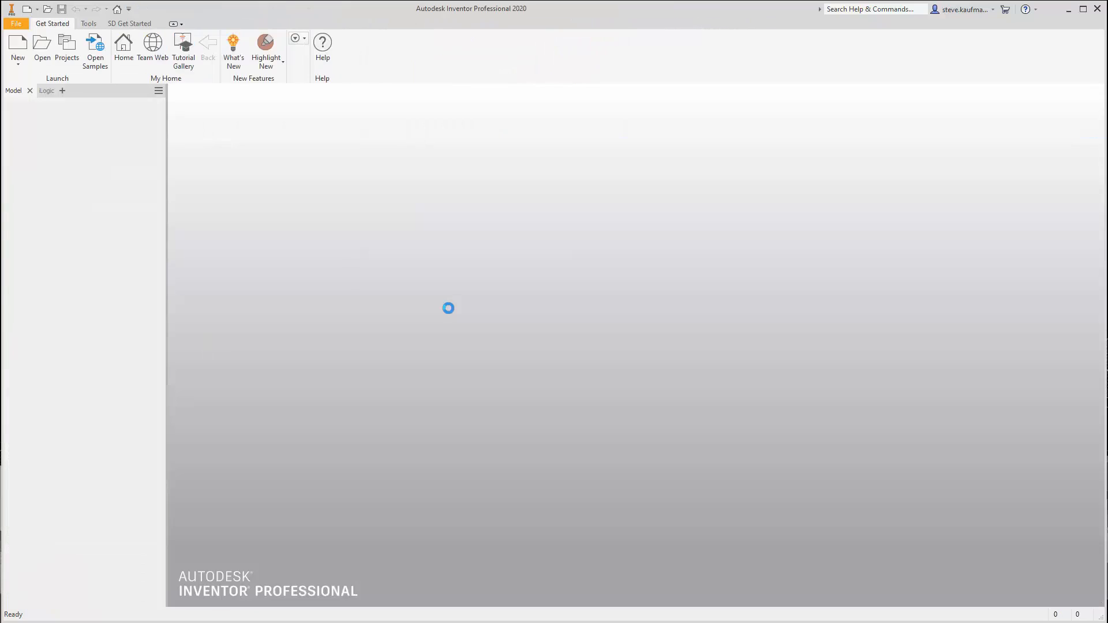
Reopen Webinar Assy III.iam from the WorkFlow Bus Elevations COPY folder, accepting the resolved No Link part and updating the assembly
{"action": "left_click", "coordinate": [40, 54]}
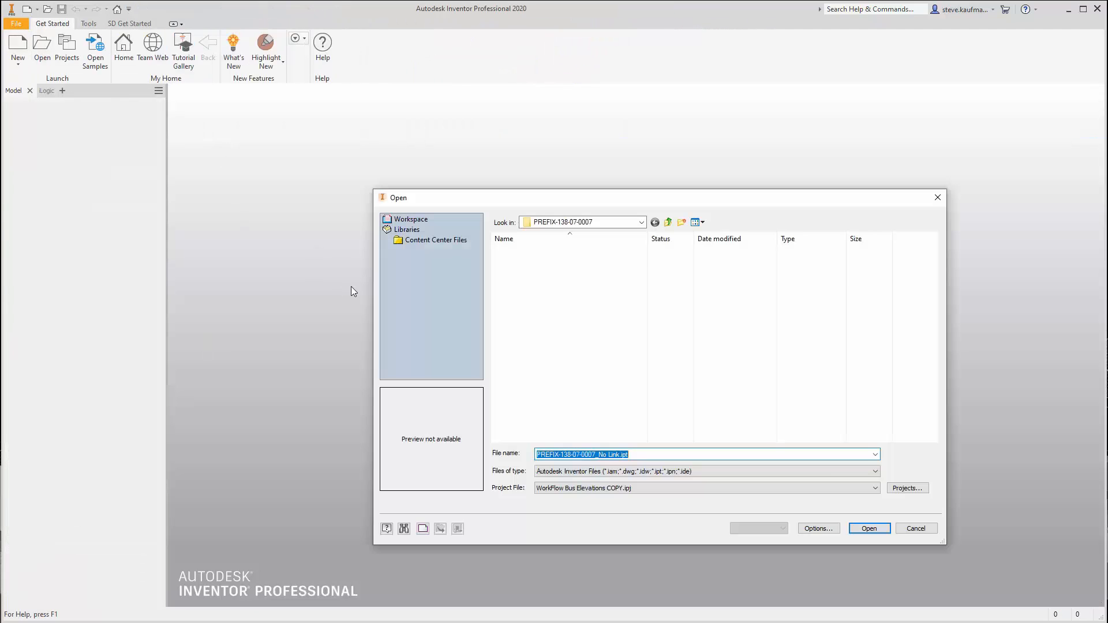
{"action": "left_click", "coordinate": [670, 225]}
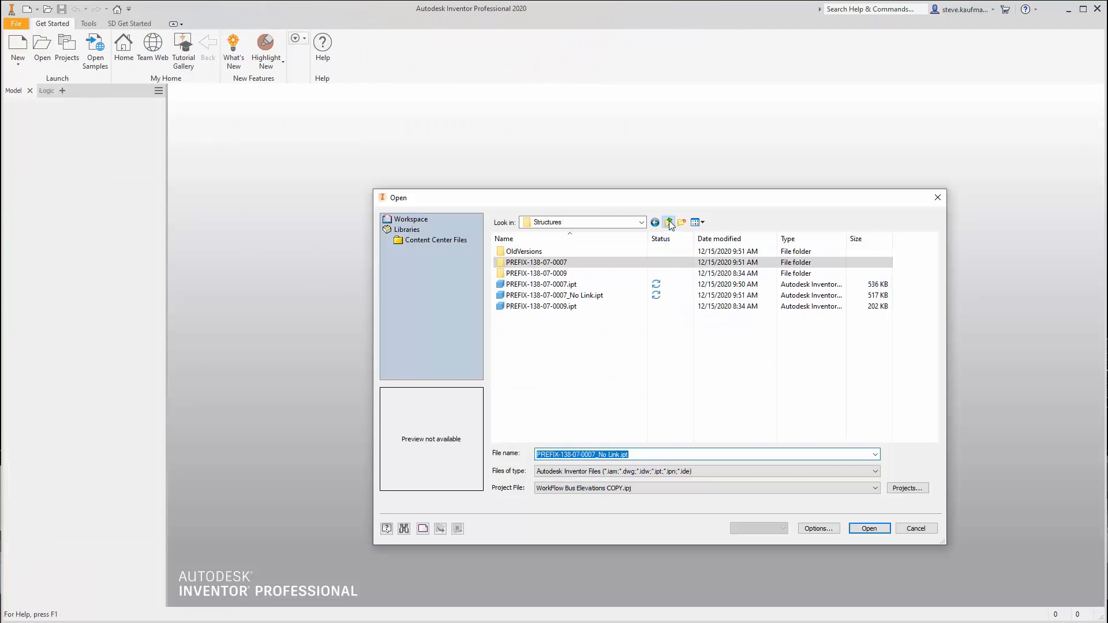
{"action": "left_click", "coordinate": [670, 223]}
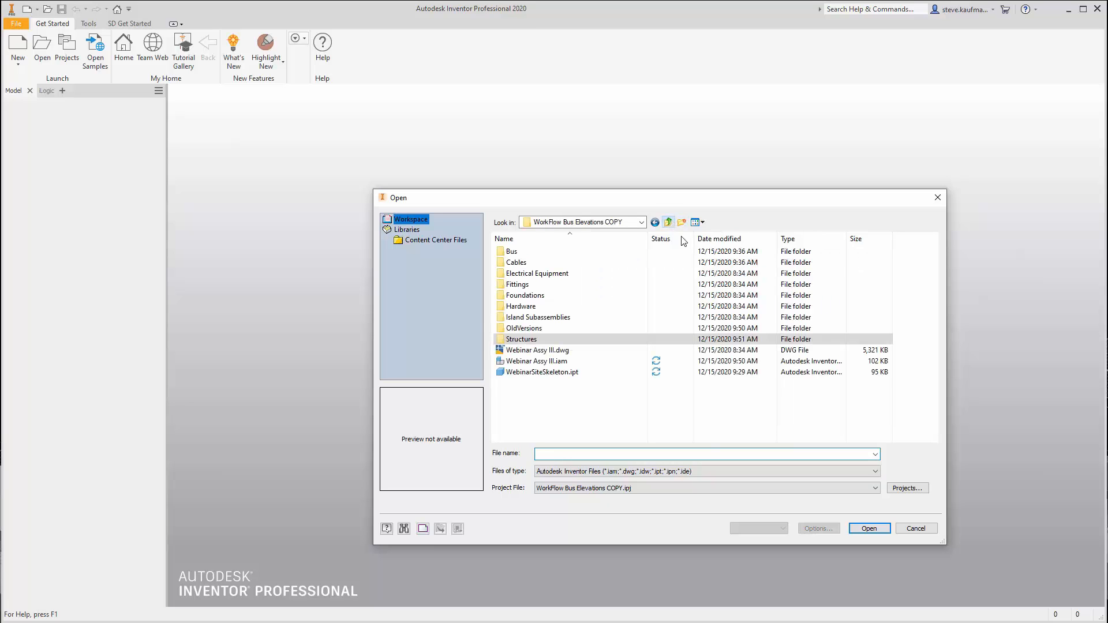
{"action": "left_click", "coordinate": [635, 361]}
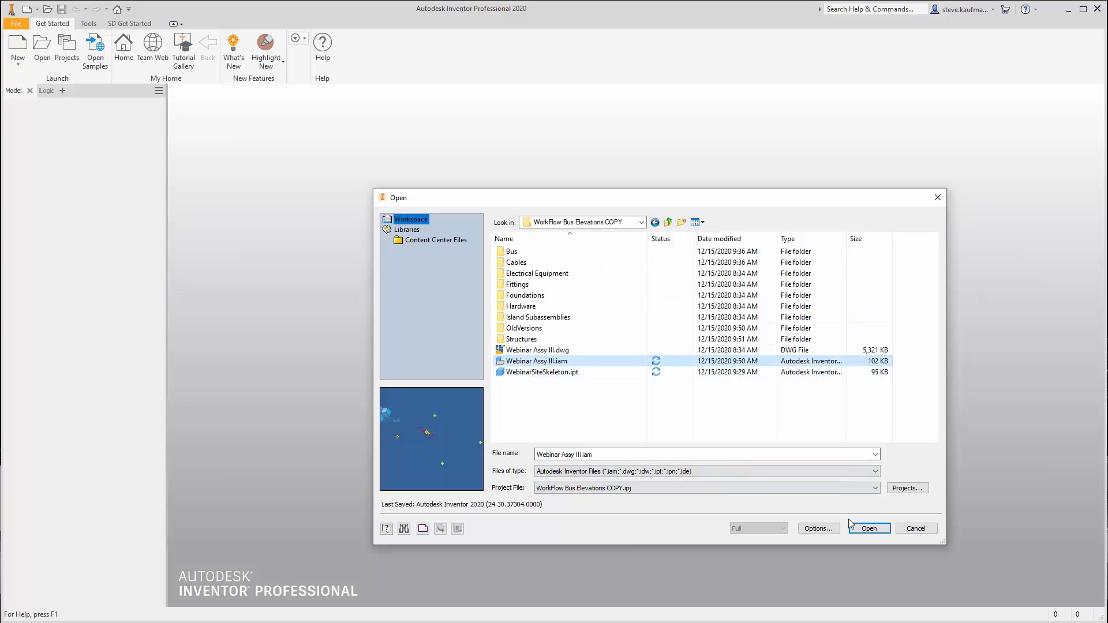
{"action": "left_click", "coordinate": [870, 529]}
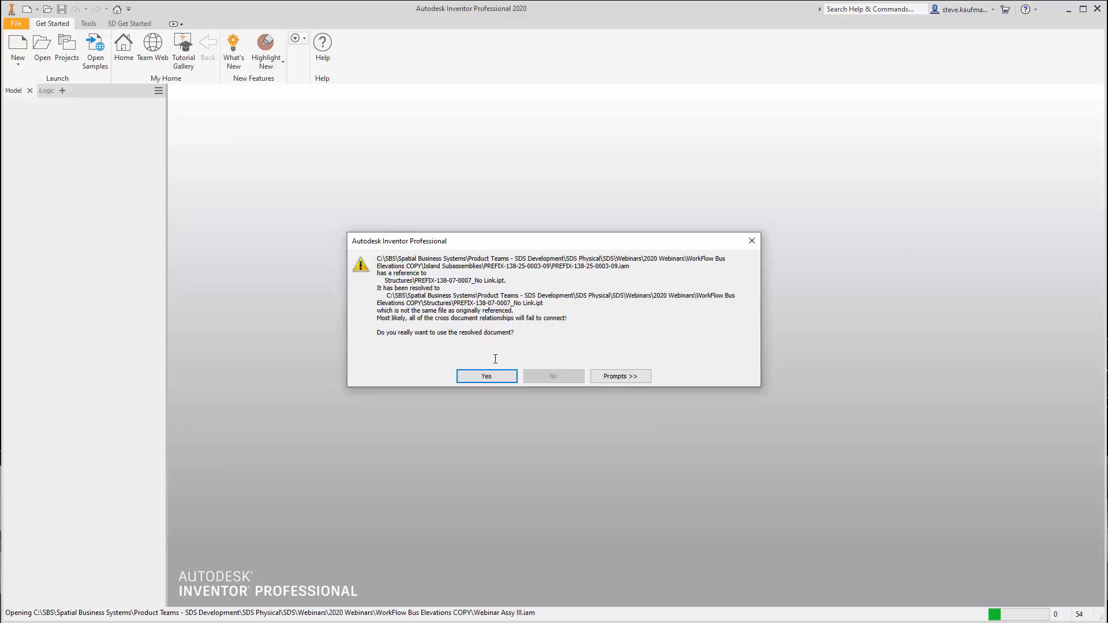
{"action": "left_click", "coordinate": [482, 378]}
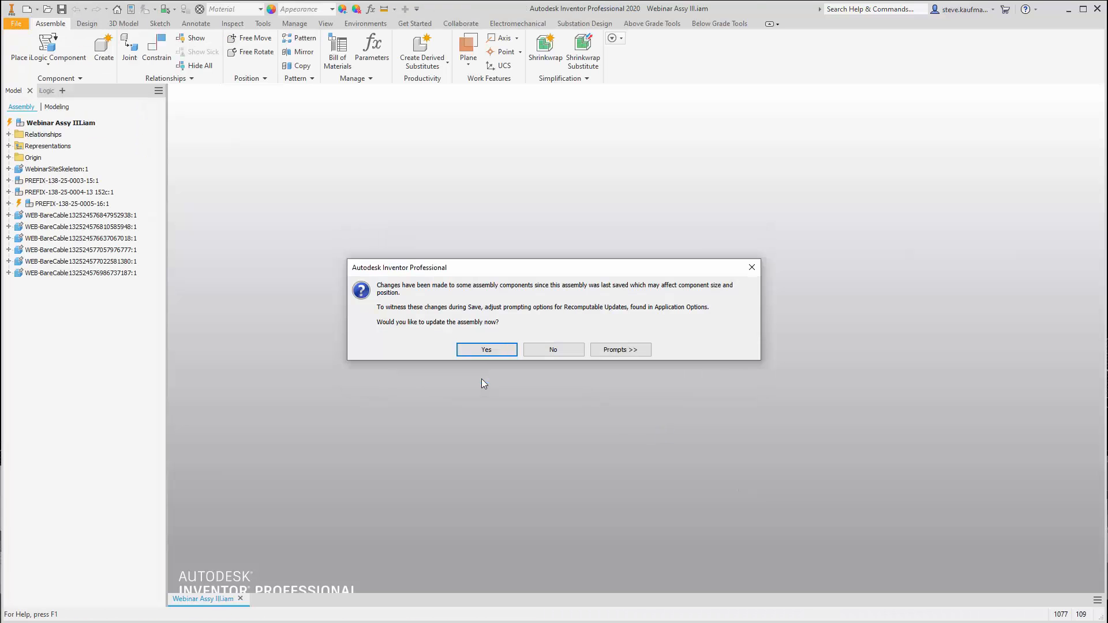
{"action": "left_click", "coordinate": [477, 351]}
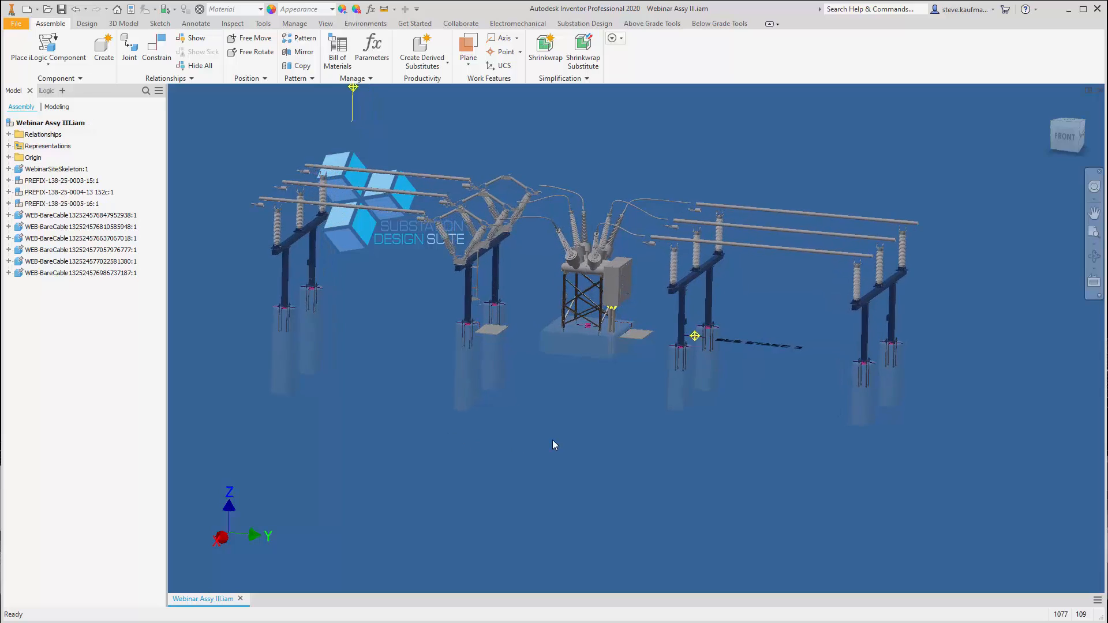
{"action": "scroll", "coordinate": [552, 445], "scroll_direction": "up", "scroll_amount": 5}
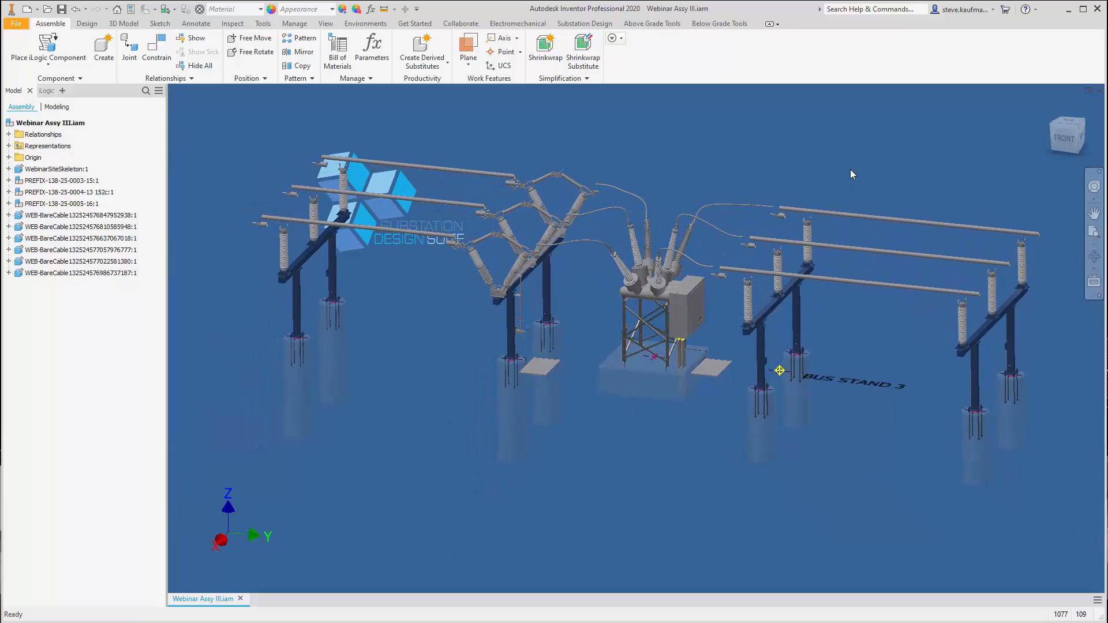
Update all cables in the current Webinar Assy III assembly
{"action": "left_click", "coordinate": [659, 24]}
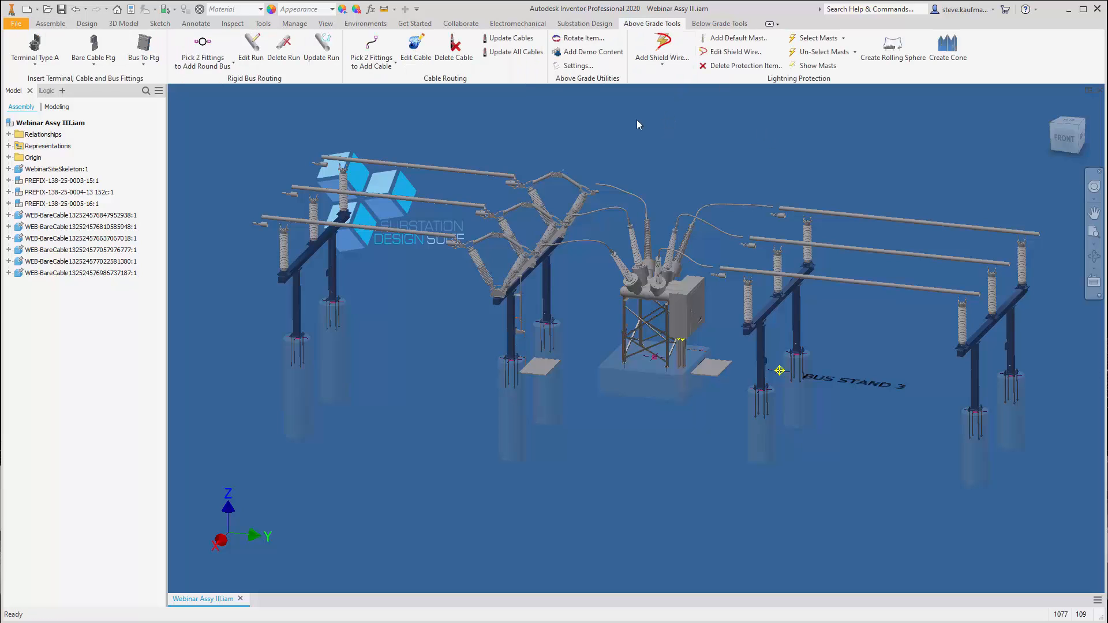
{"action": "left_click", "coordinate": [516, 51]}
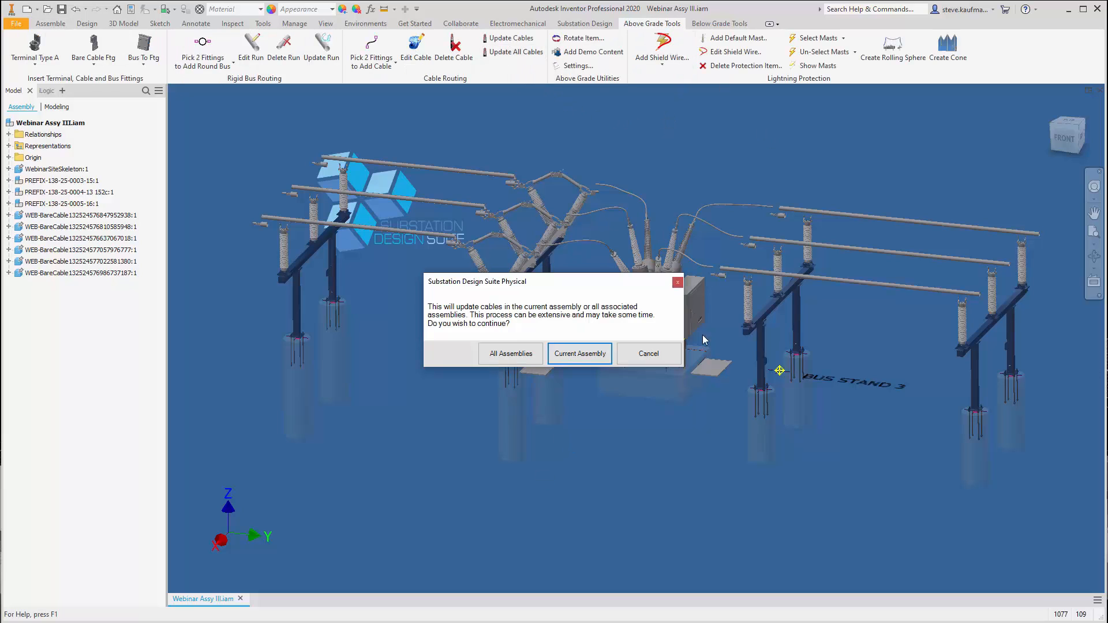
{"action": "left_click", "coordinate": [570, 357]}
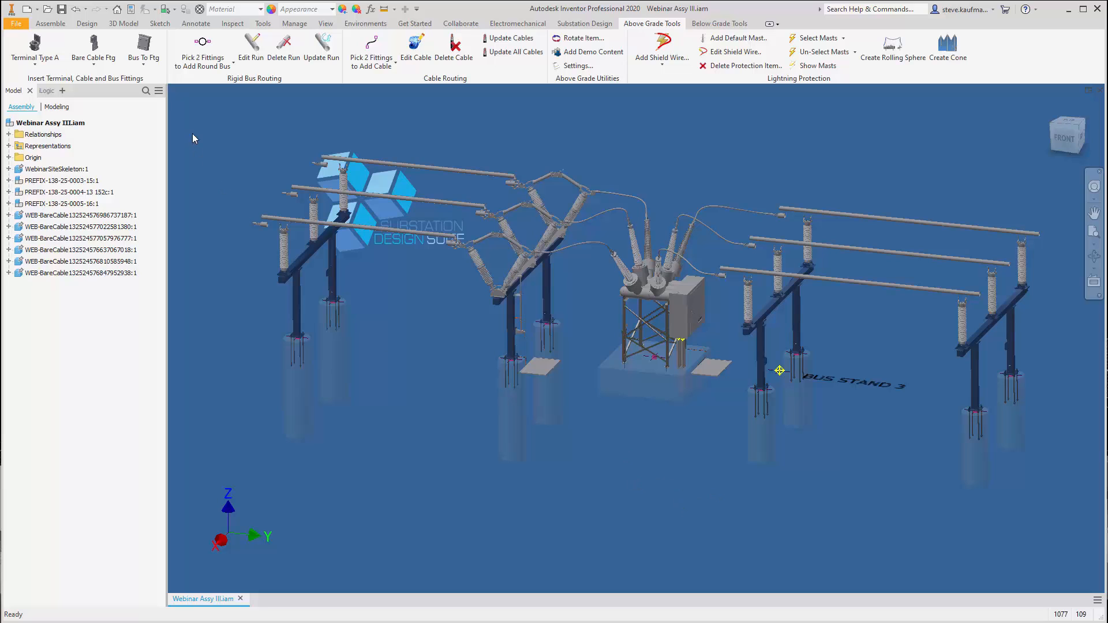
Update the three rigid bus runs in PREFIX-138-25-0003-15.iam to match the changed structure height
{"action": "left_click", "coordinate": [319, 61]}
{"action": "left_click", "coordinate": [397, 166]}
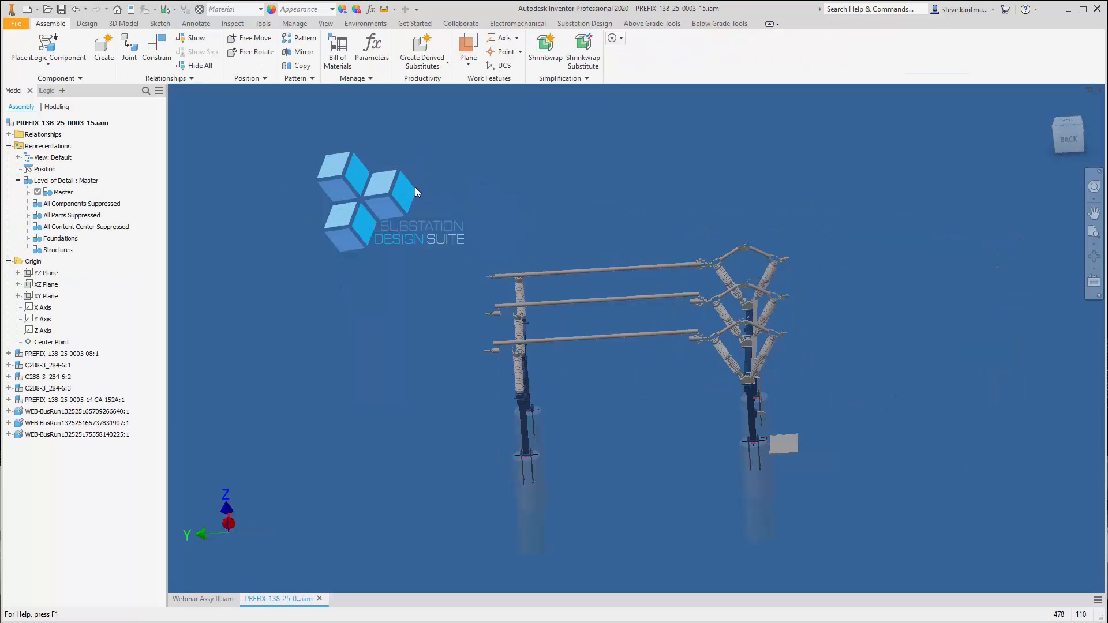
{"action": "left_click", "coordinate": [602, 295]}
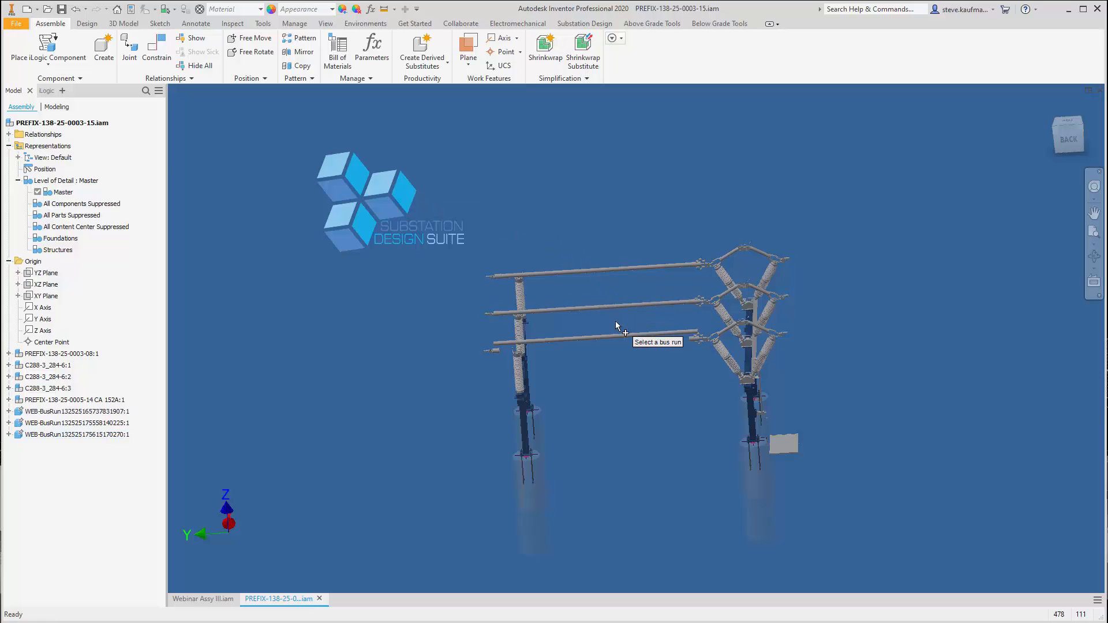
{"action": "left_click", "coordinate": [616, 337]}
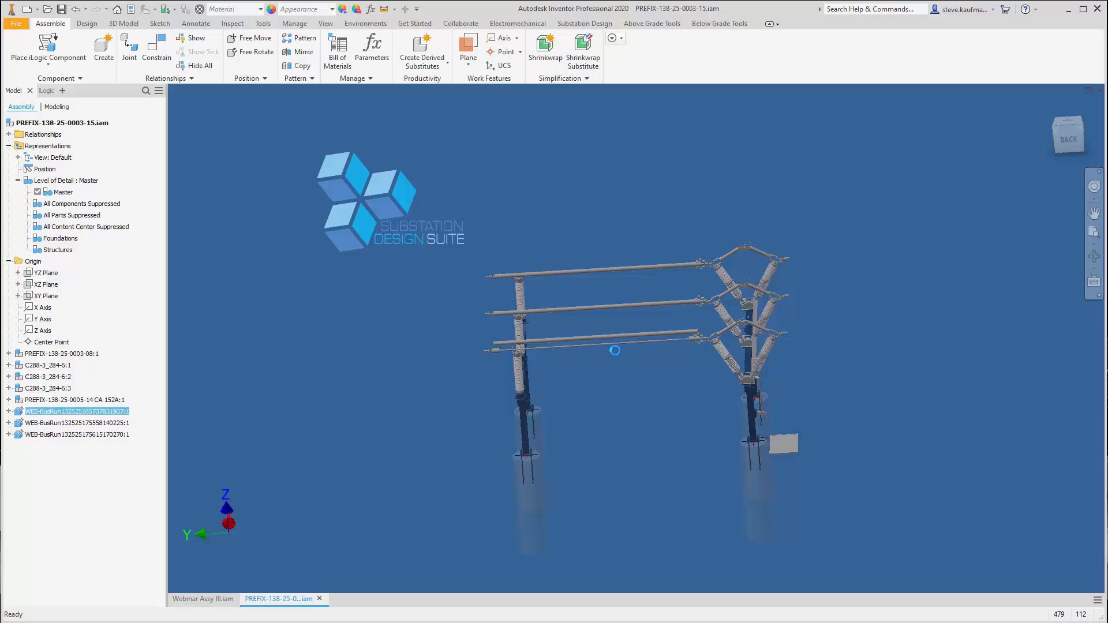
Save PREFIX-138-25-0003-15.iam with its dependents and close it to return to Webinar Assy III.iam
{"action": "left_click", "coordinate": [61, 9]}
{"action": "left_click", "coordinate": [601, 265]}
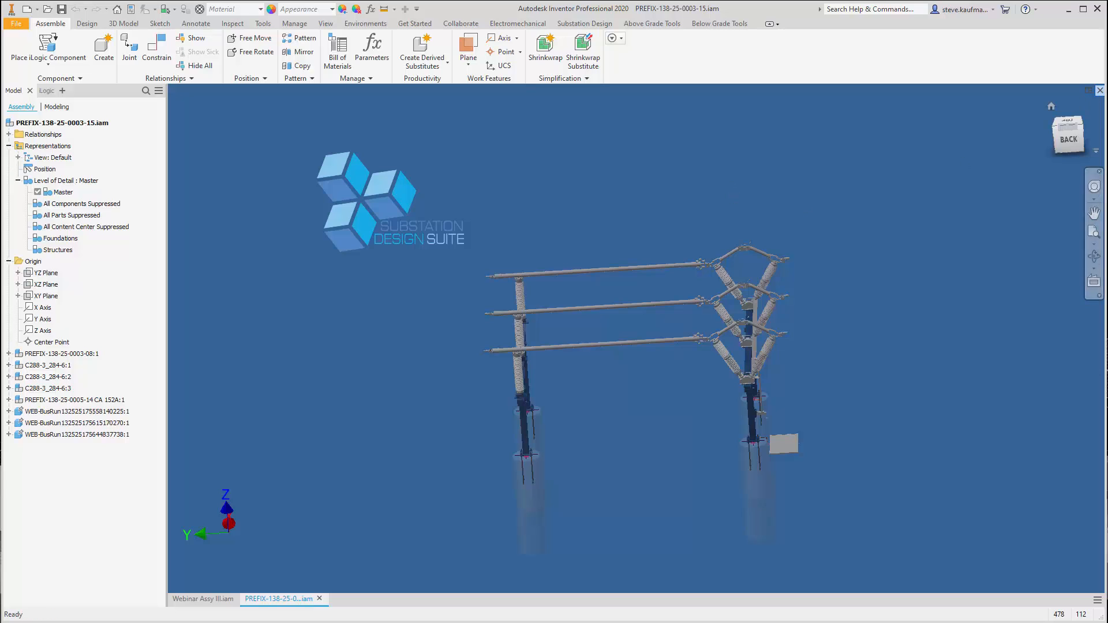
{"action": "left_click", "coordinate": [1100, 90]}
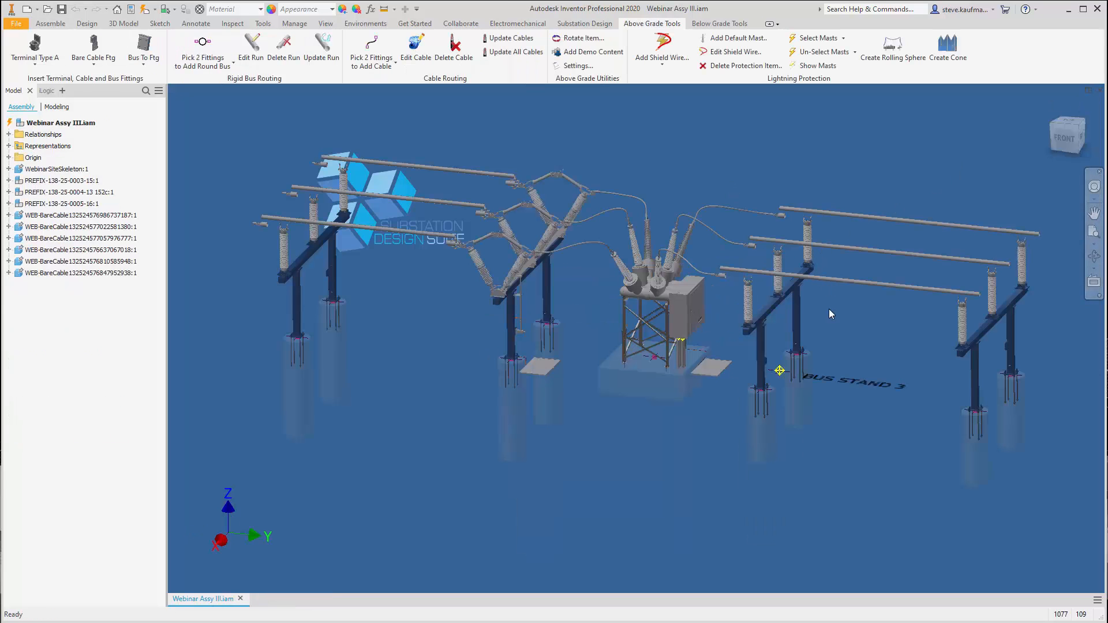
Update the three rigid bus runs in PREFIX-138-25-0005-16.iam, repeating Update Run after dismissing the error
{"action": "left_click", "coordinate": [321, 49]}
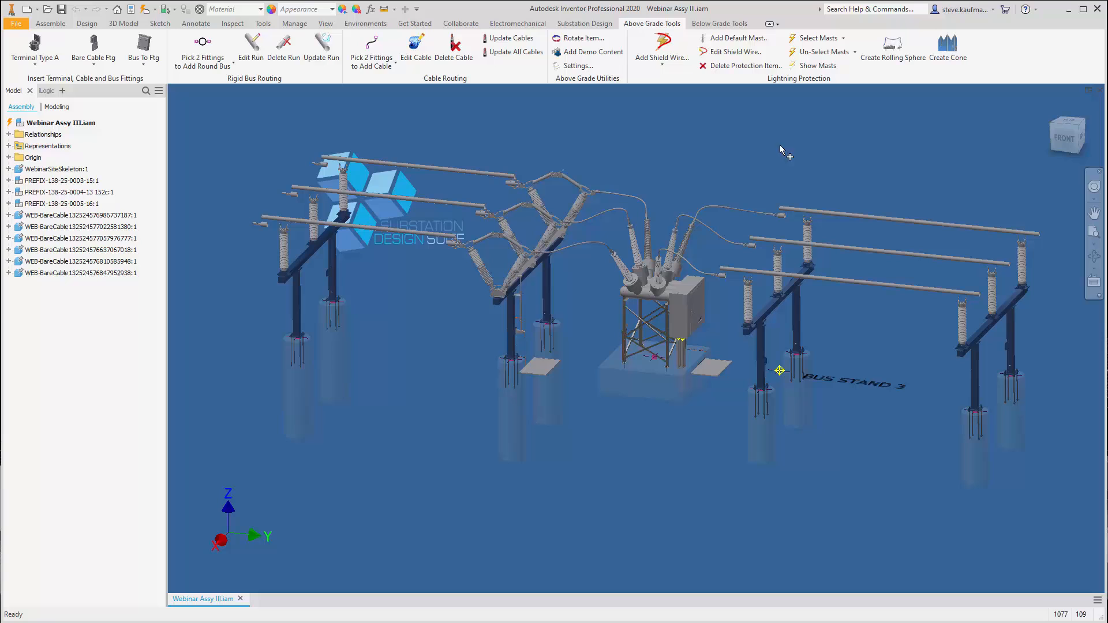
{"action": "left_click", "coordinate": [891, 217]}
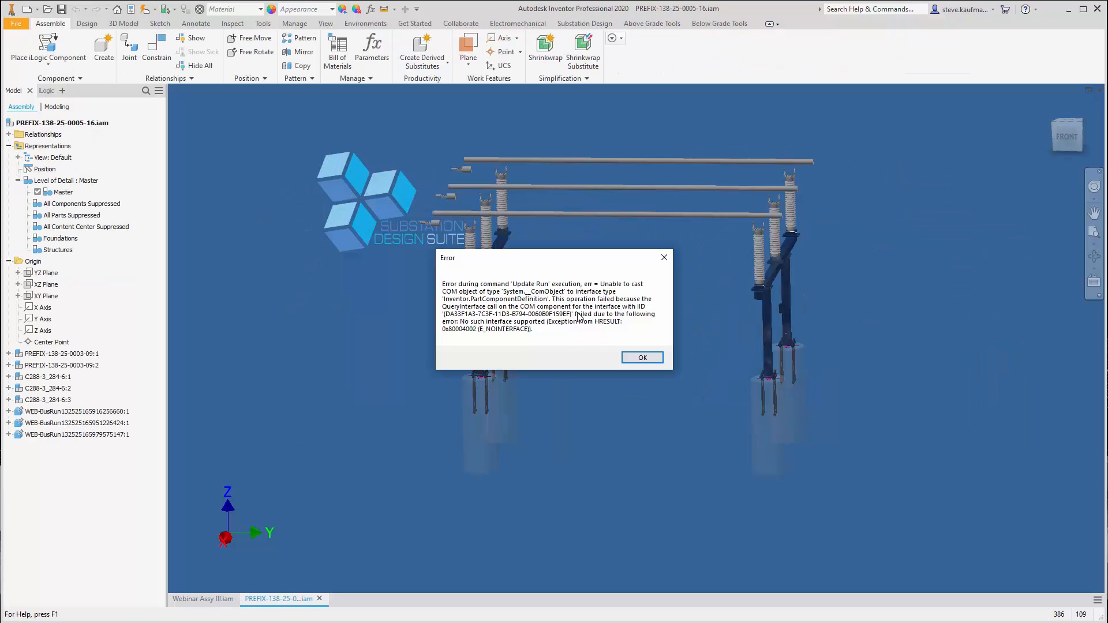
{"action": "left_click", "coordinate": [635, 360]}
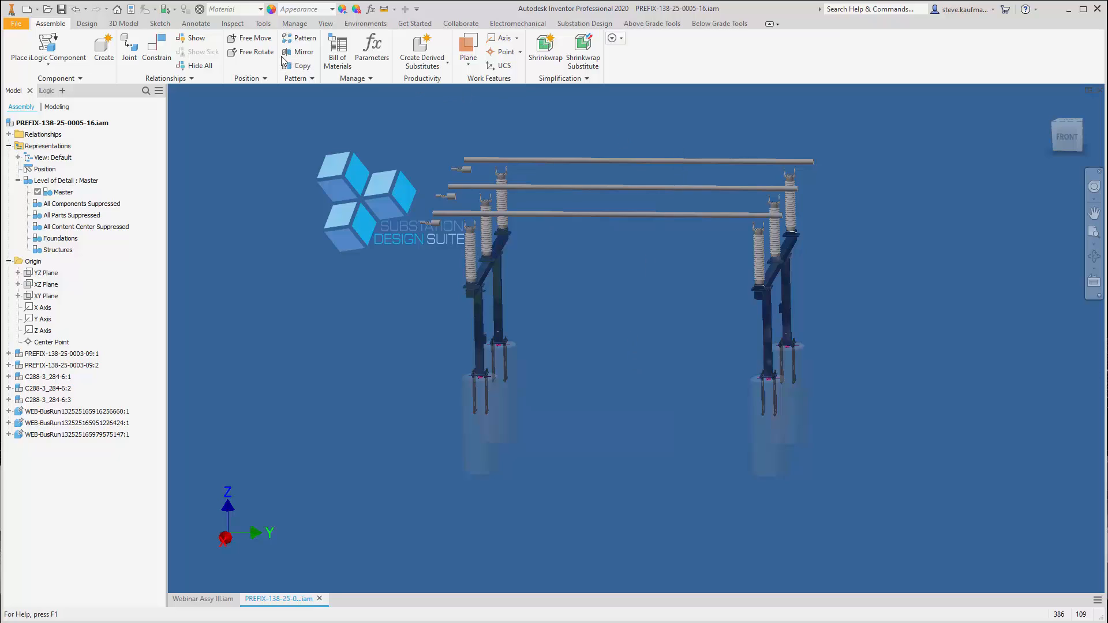
{"action": "key", "text": "Return"}
{"action": "left_click", "coordinate": [595, 160]}
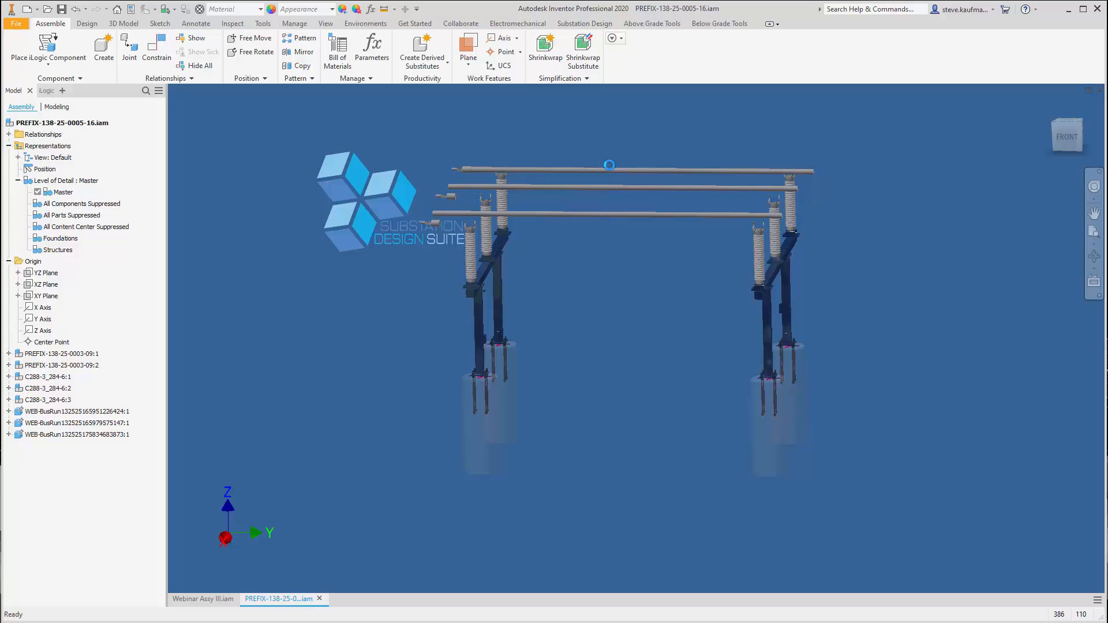
{"action": "left_click", "coordinate": [615, 190]}
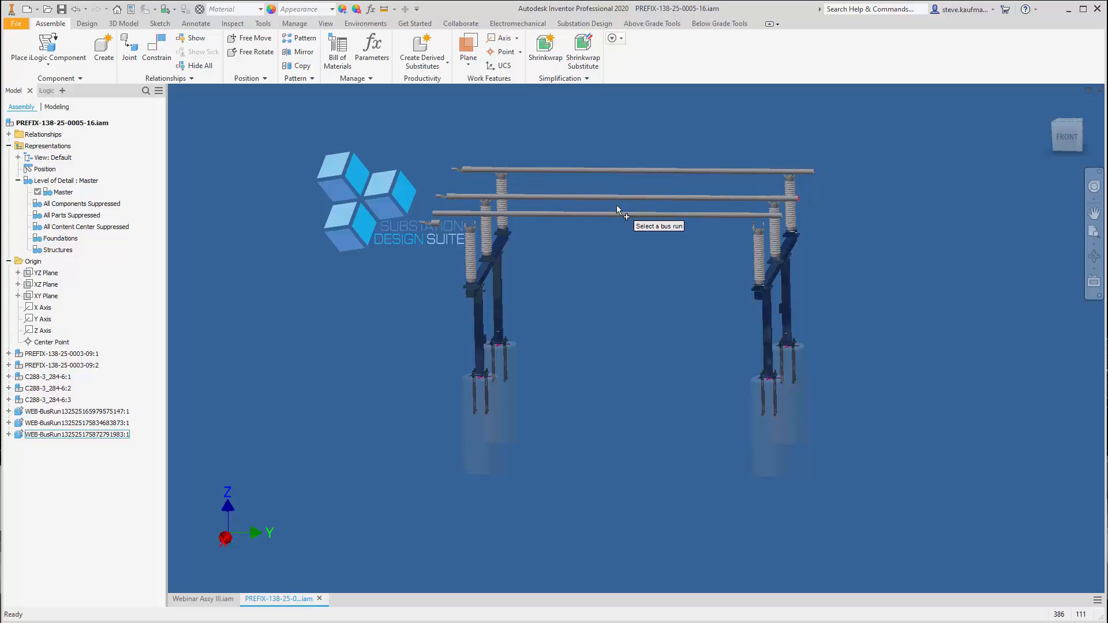
{"action": "left_click", "coordinate": [616, 214]}
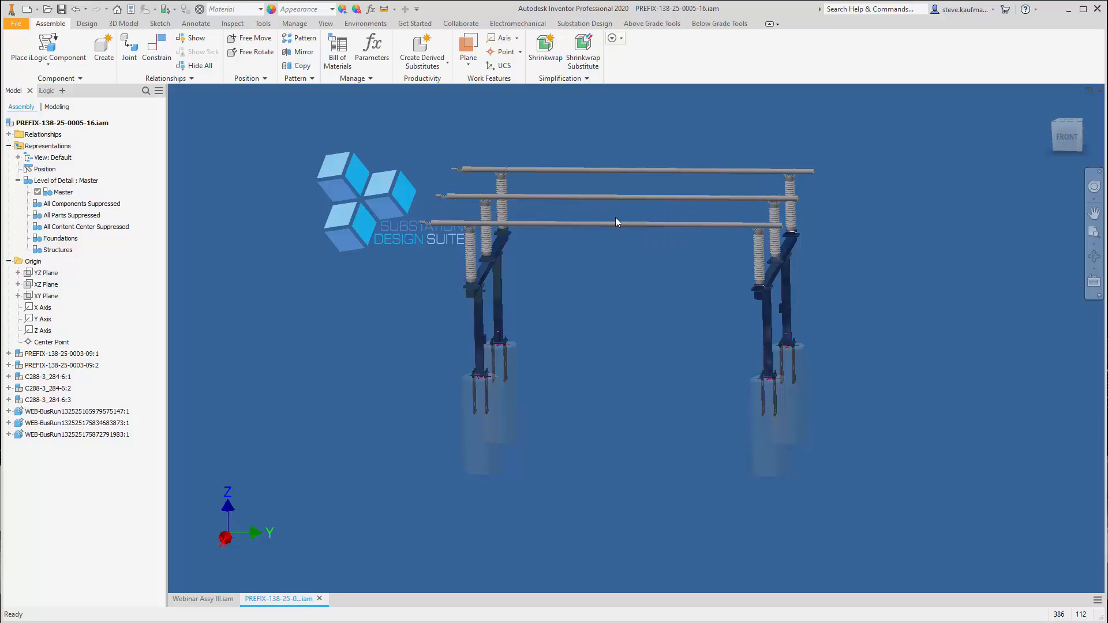
Save PREFIX-138-25-0005-16.iam with its dependents and close it to return to Webinar Assy III.iam
{"action": "left_click", "coordinate": [61, 8]}
{"action": "left_click", "coordinate": [616, 271]}
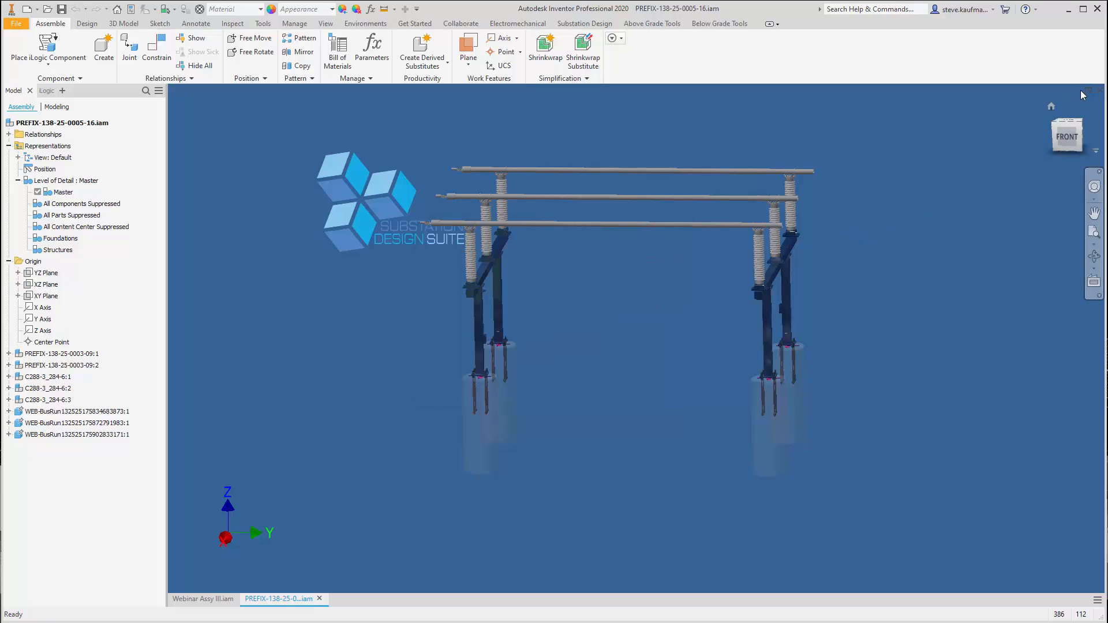
{"action": "left_click", "coordinate": [1099, 90]}
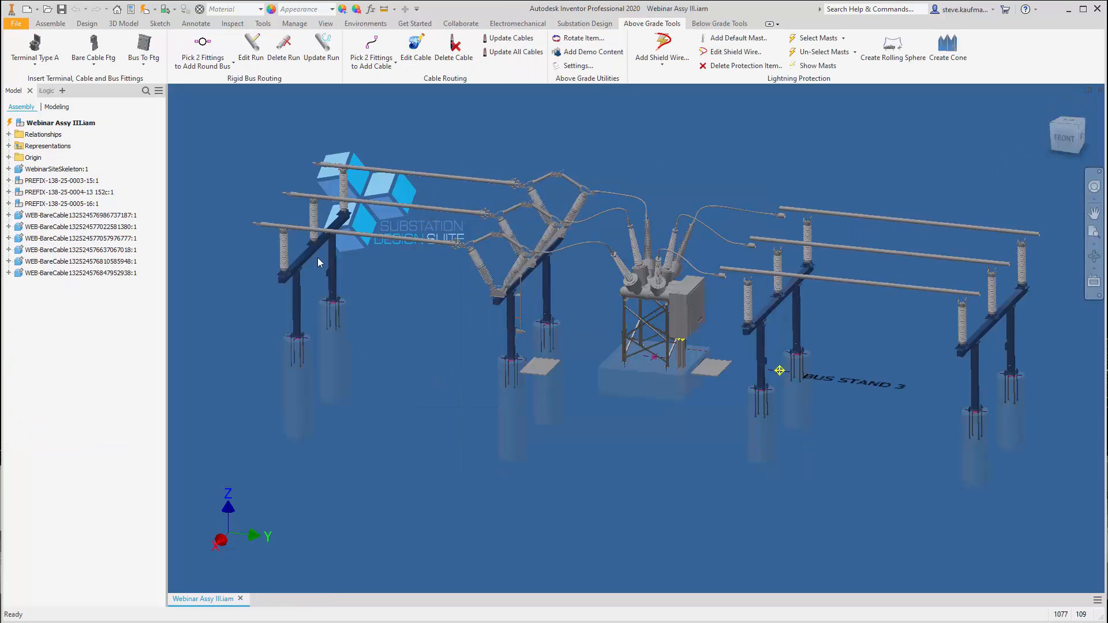
Update Webinar Assy III.iam locally and save it with the dependents marked for saving
{"action": "left_click", "coordinate": [144, 10]}
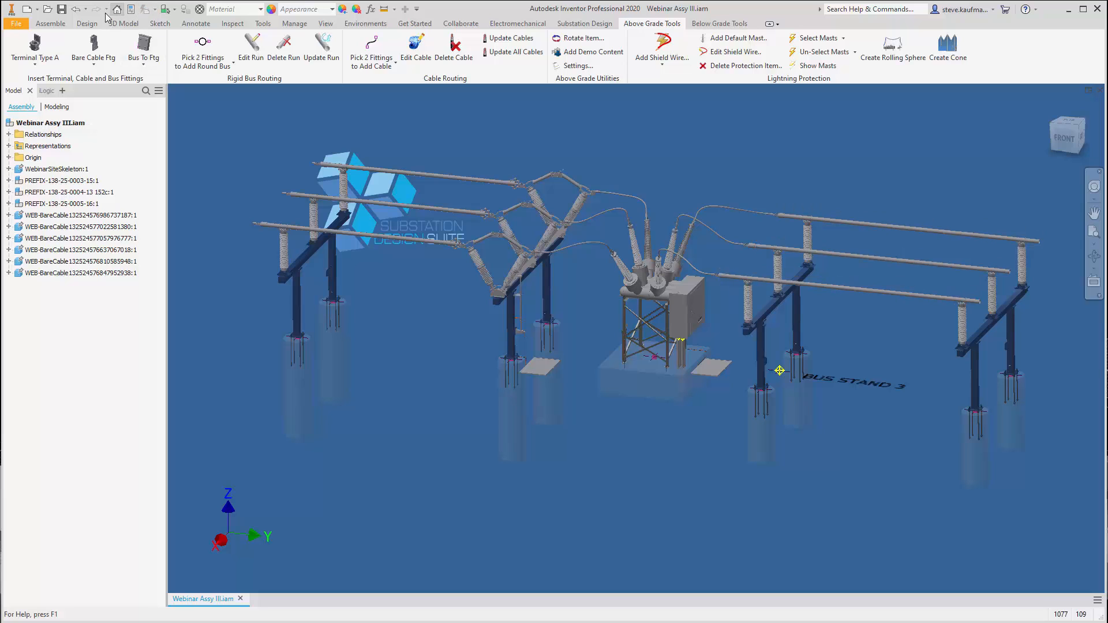
{"action": "left_click", "coordinate": [60, 15]}
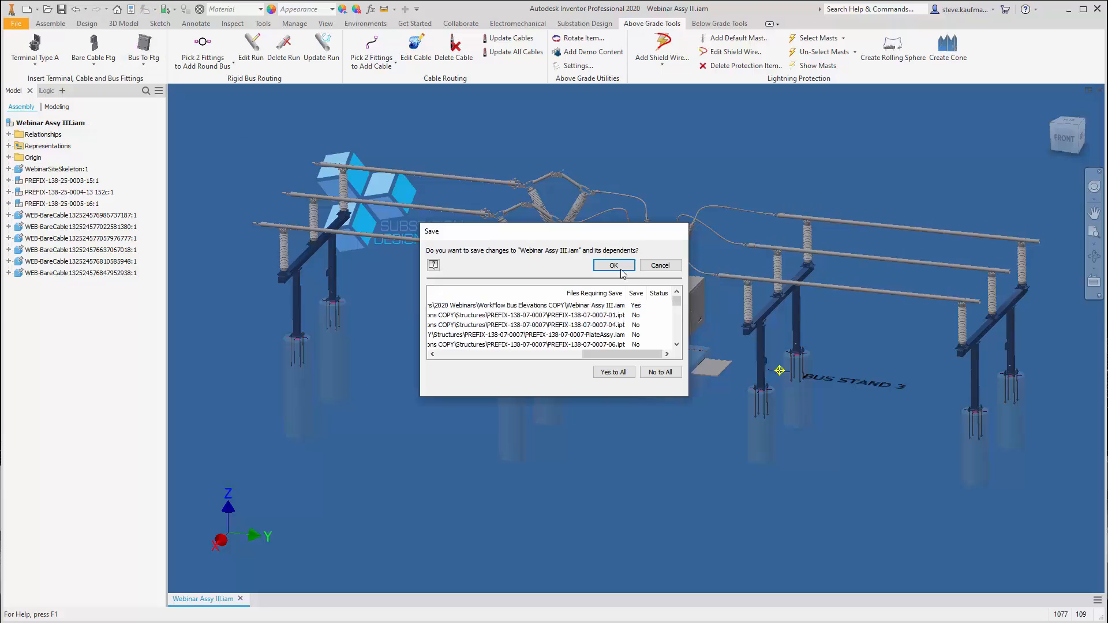
{"action": "key", "text": "Return"}
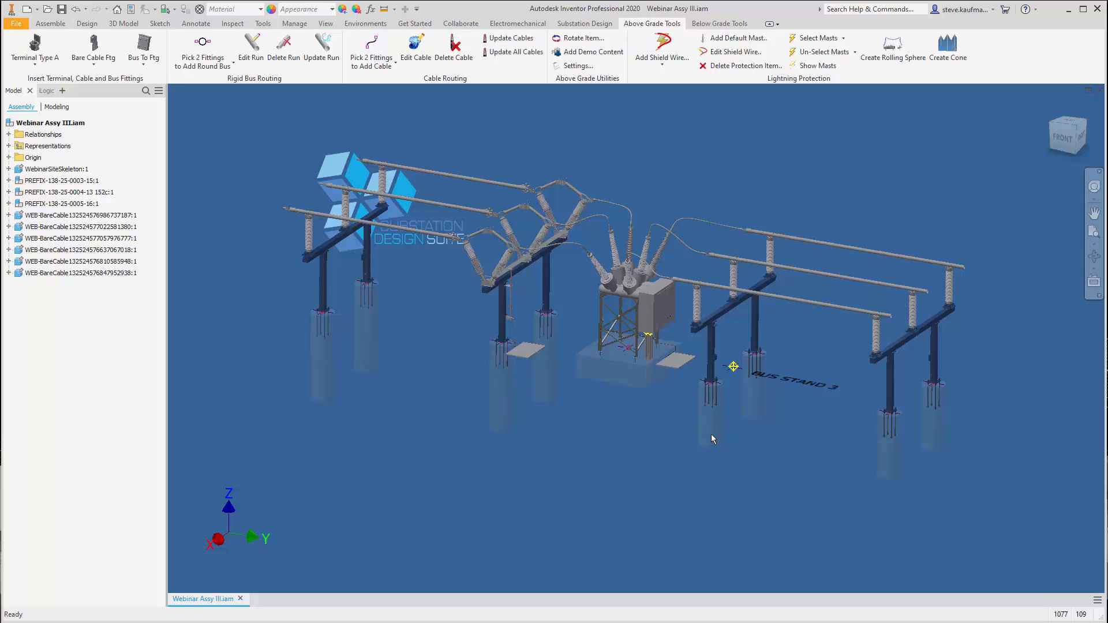
{"action": "left_click", "coordinate": [79, 204]}
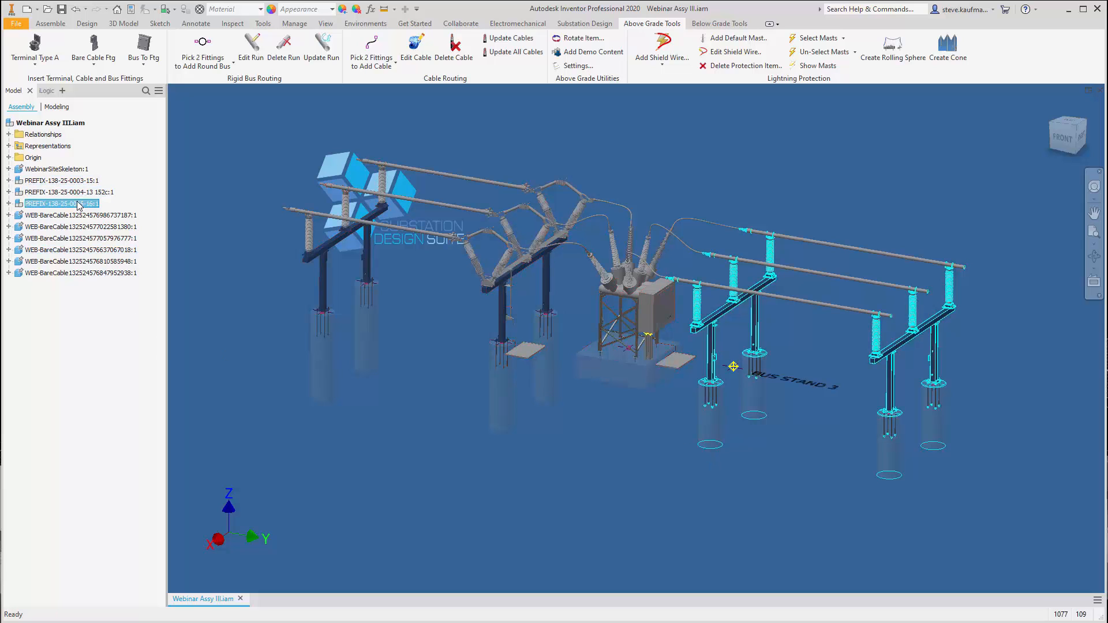
{"action": "left_click", "coordinate": [9, 203]}
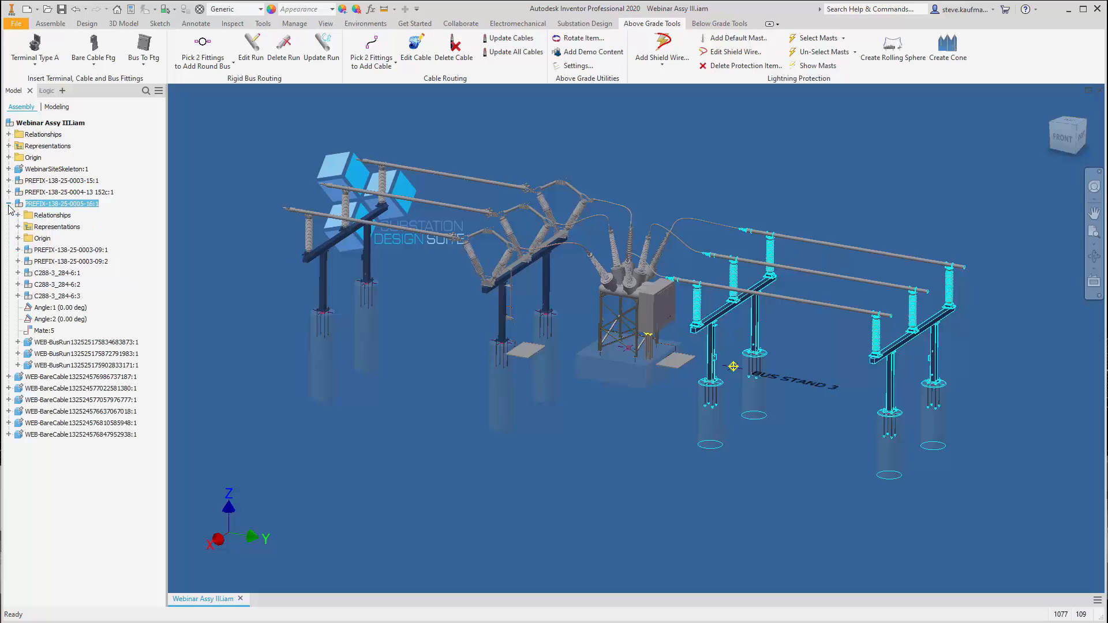
{"action": "left_click", "coordinate": [95, 262]}
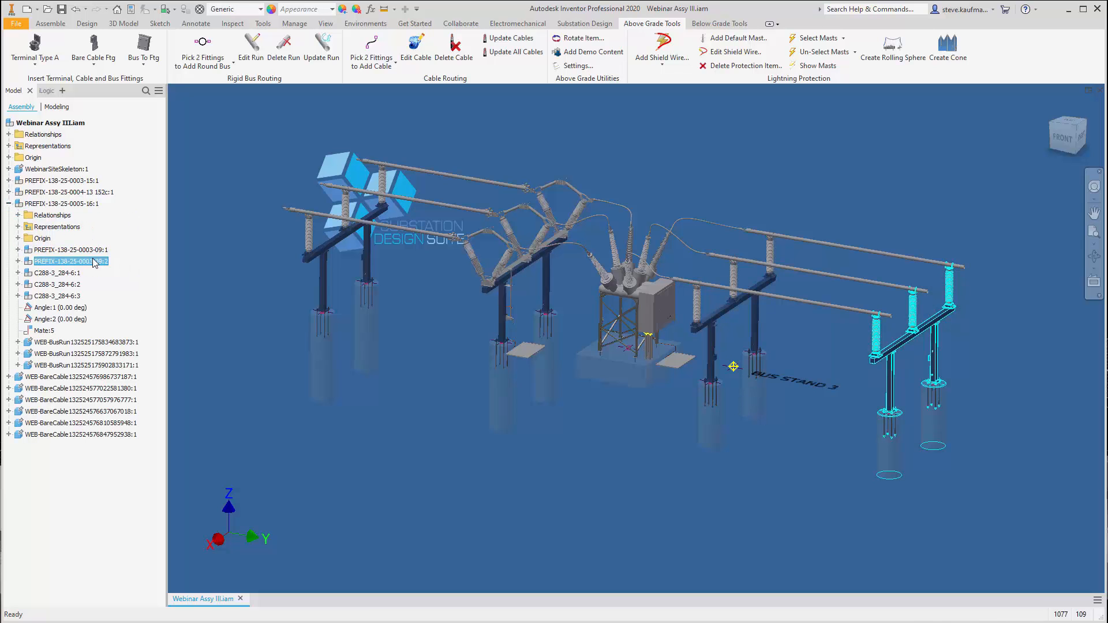
{"action": "right_click", "coordinate": [95, 262]}
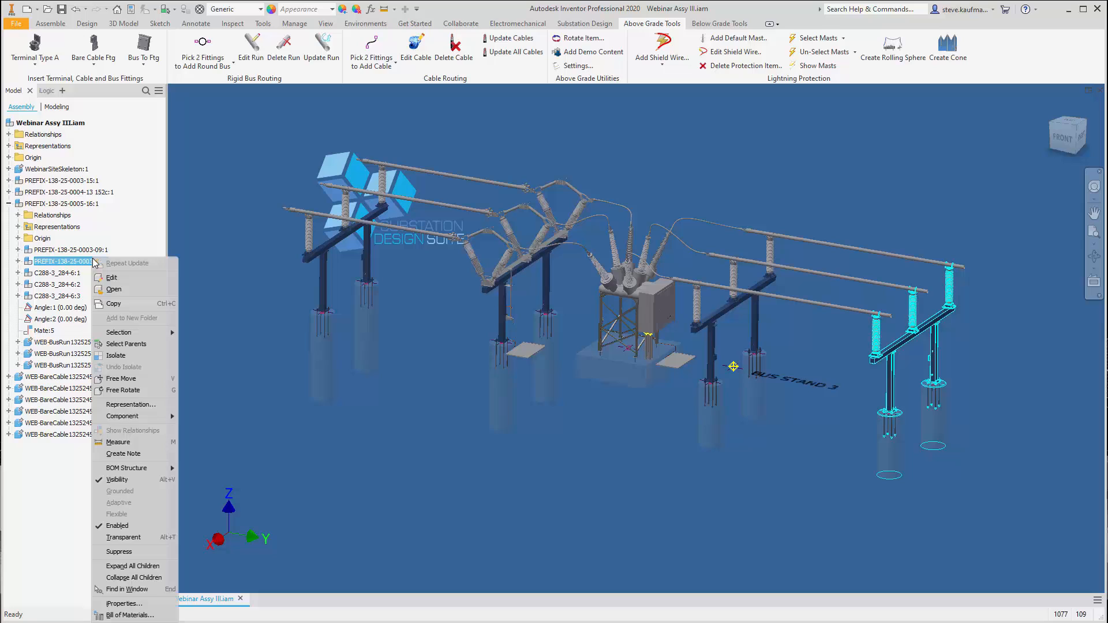
{"action": "left_click", "coordinate": [115, 286]}
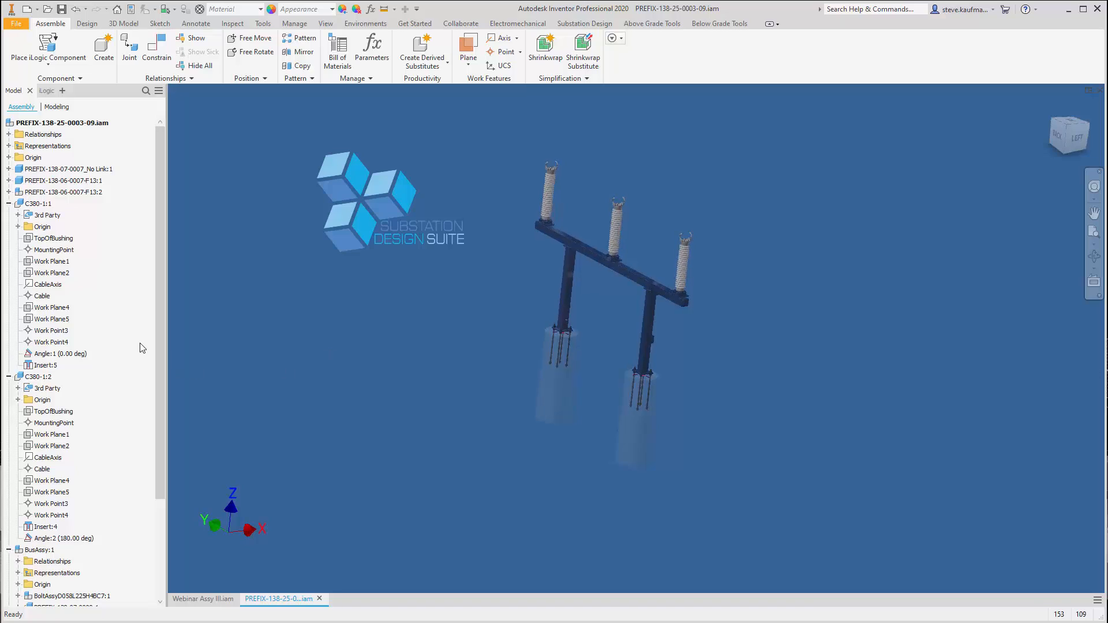
{"action": "right_click", "coordinate": [120, 318]}
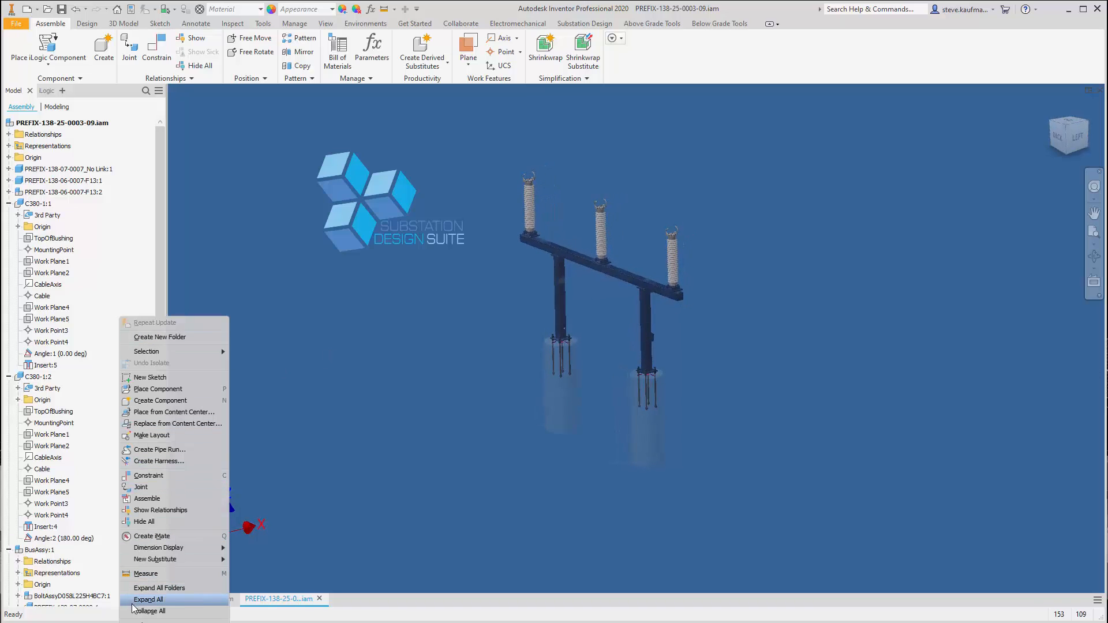
{"action": "left_click", "coordinate": [150, 611]}
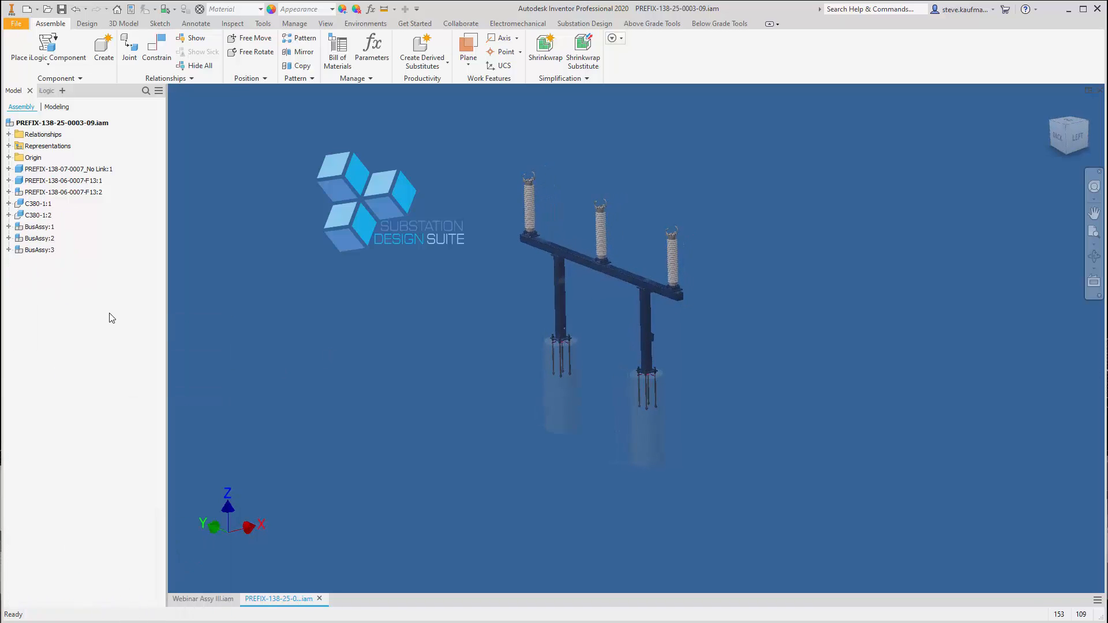
Replace all PREFIX-138-06-0007-F13 foundations with PREFIX-138-06-0007-F15.iam from the Foundations subfolder PREFIX-138-06-0007-F14,15,16,16A
{"action": "left_click", "coordinate": [84, 194]}
{"action": "left_click", "coordinate": [90, 183]}
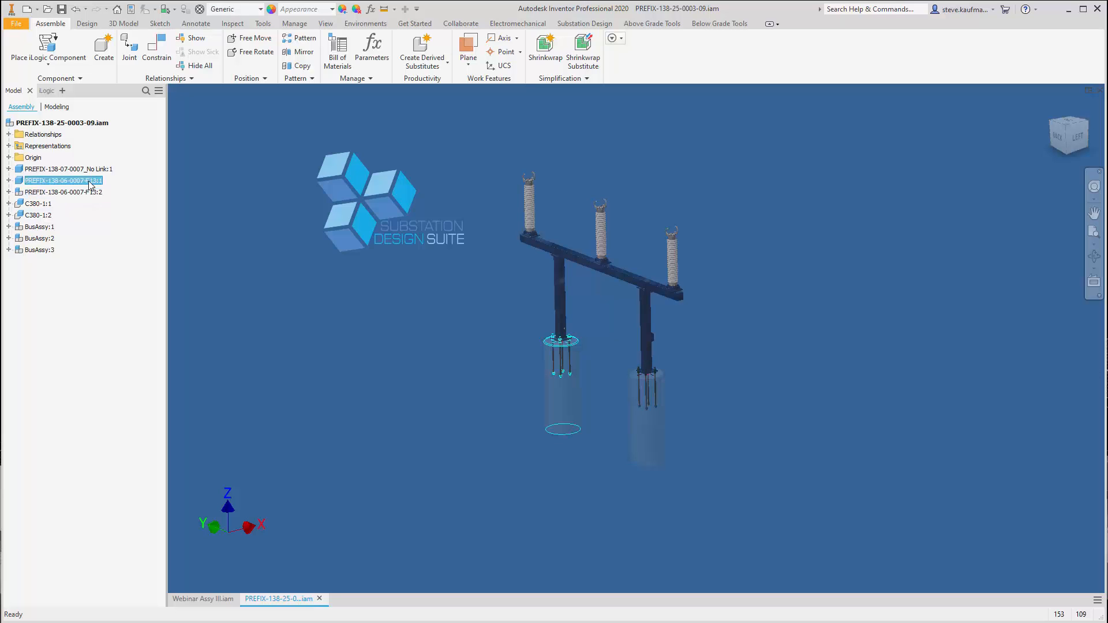
{"action": "left_click", "coordinate": [83, 201]}
{"action": "right_click", "coordinate": [85, 204]}
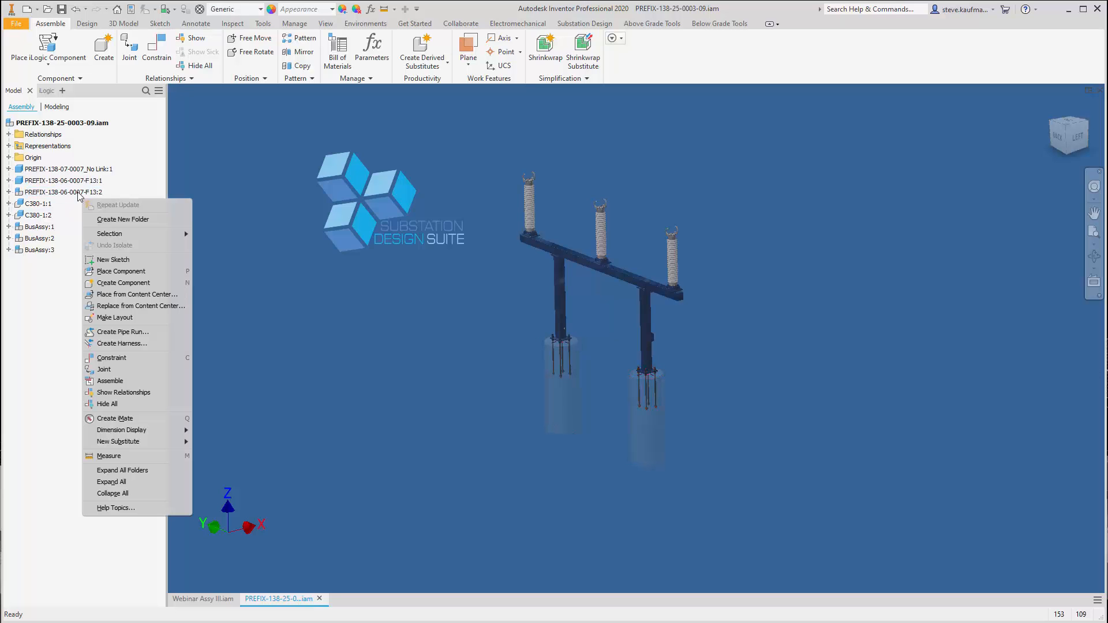
{"action": "left_click", "coordinate": [80, 194]}
{"action": "right_click", "coordinate": [79, 195]}
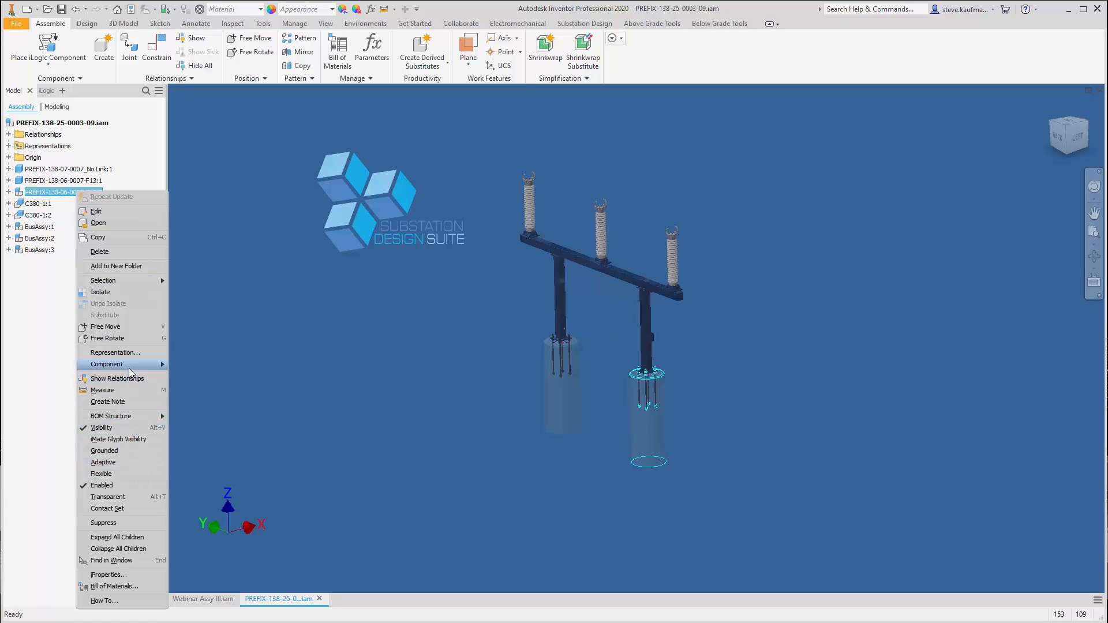
{"action": "mouse_move", "coordinate": [132, 366]}
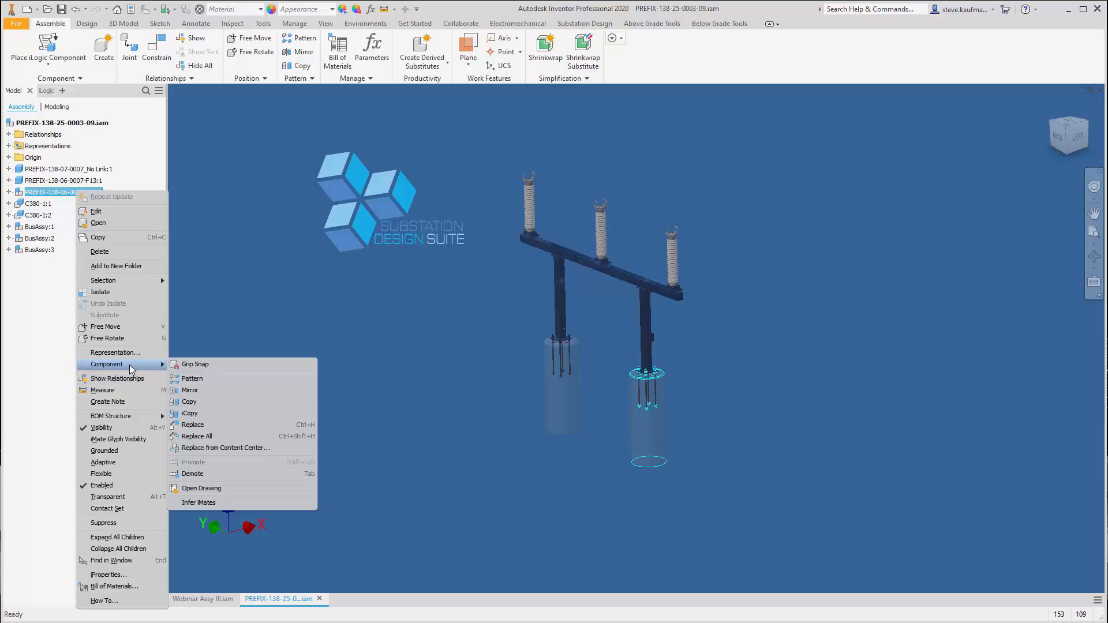
{"action": "left_click", "coordinate": [200, 437]}
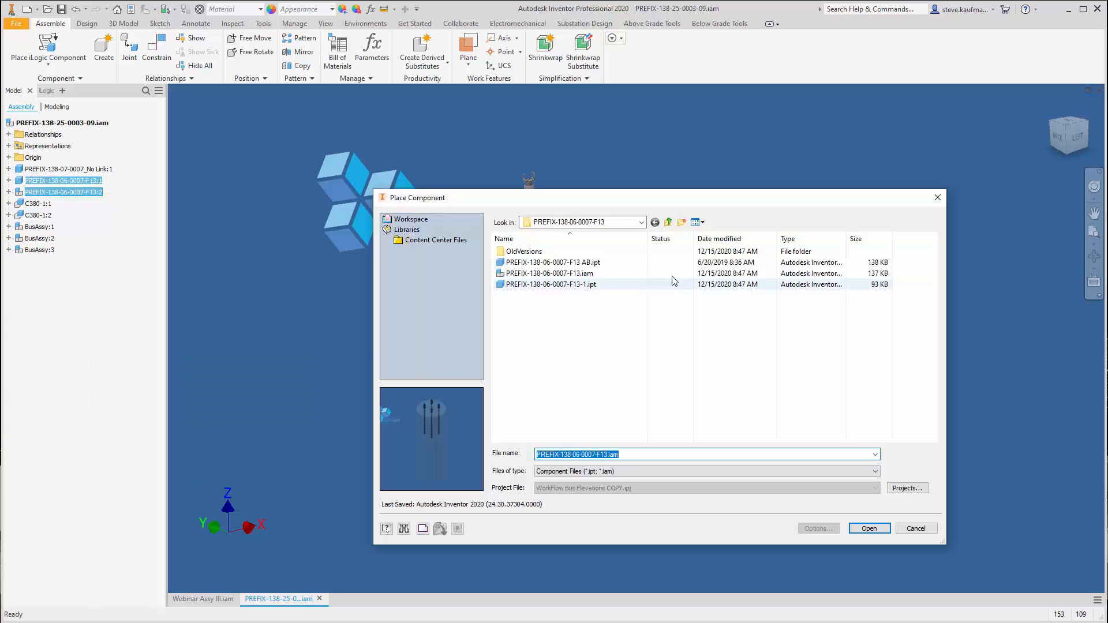
{"action": "left_click", "coordinate": [641, 222]}
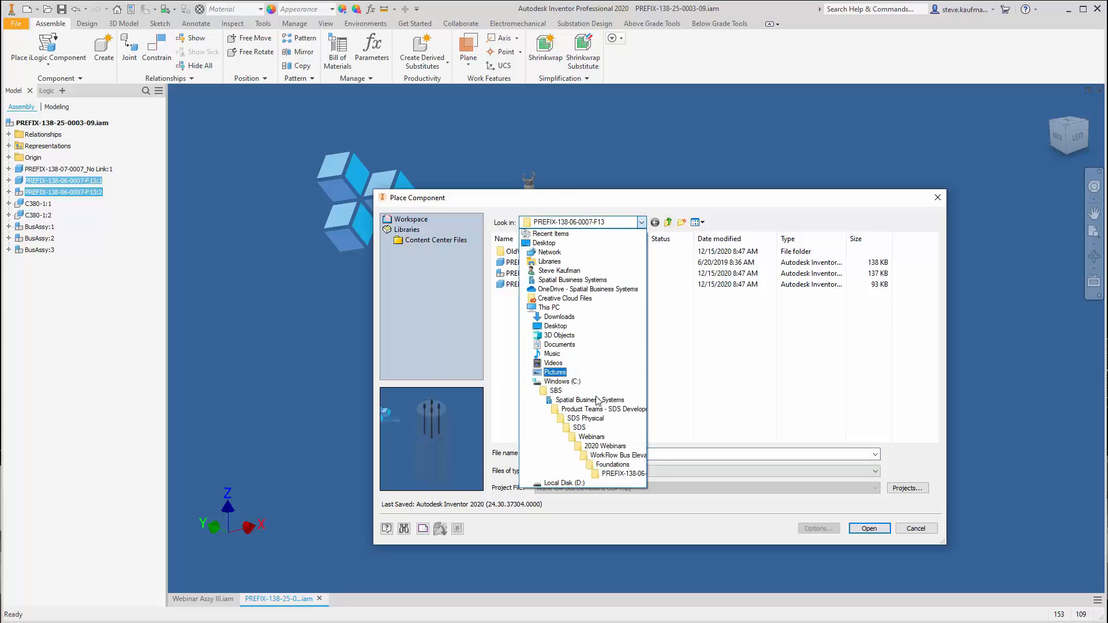
{"action": "left_click", "coordinate": [600, 464]}
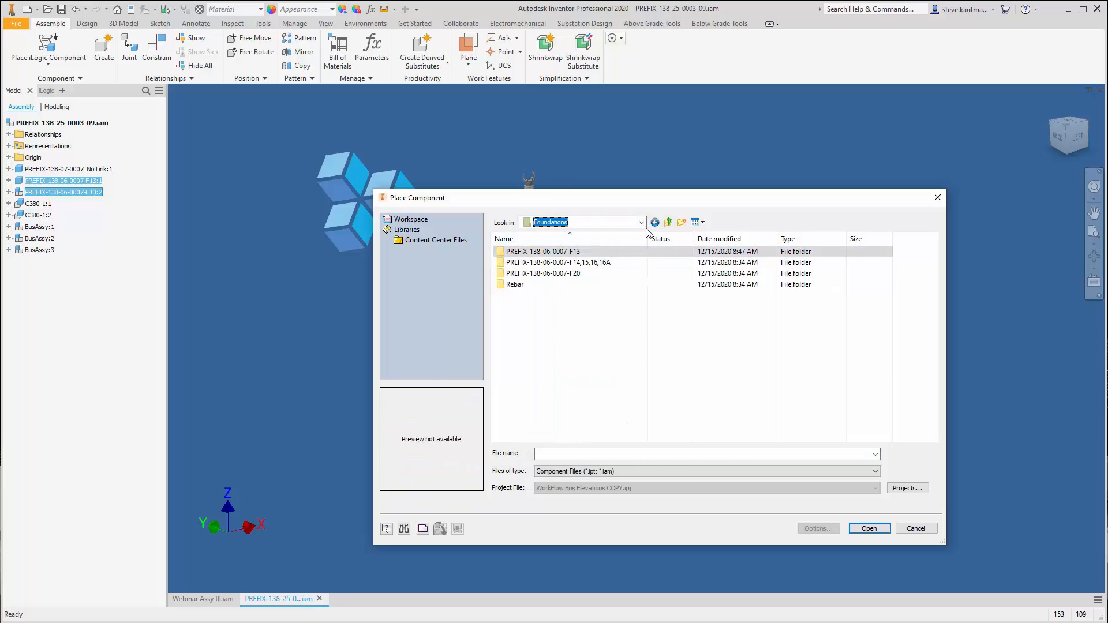
{"action": "double_click", "coordinate": [596, 263]}
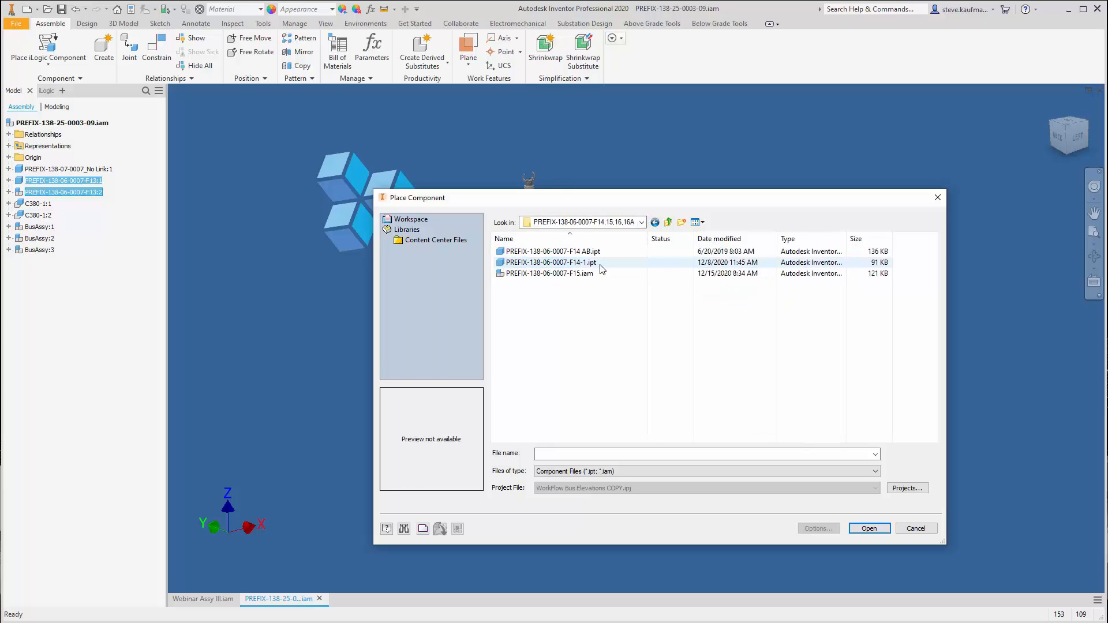
{"action": "left_click", "coordinate": [591, 275]}
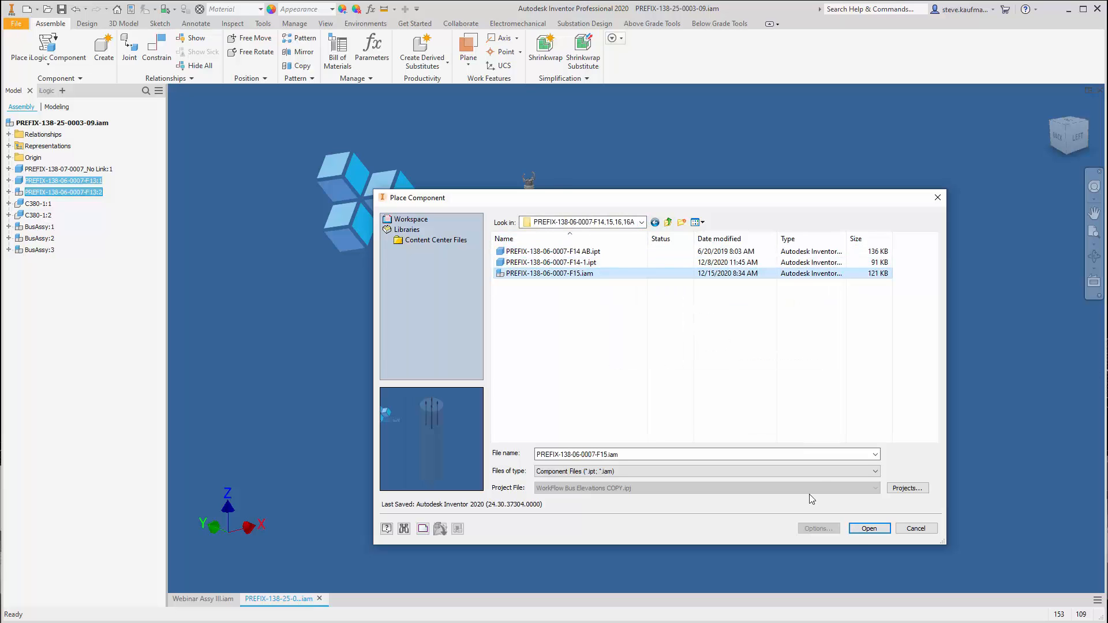
{"action": "left_click", "coordinate": [869, 529]}
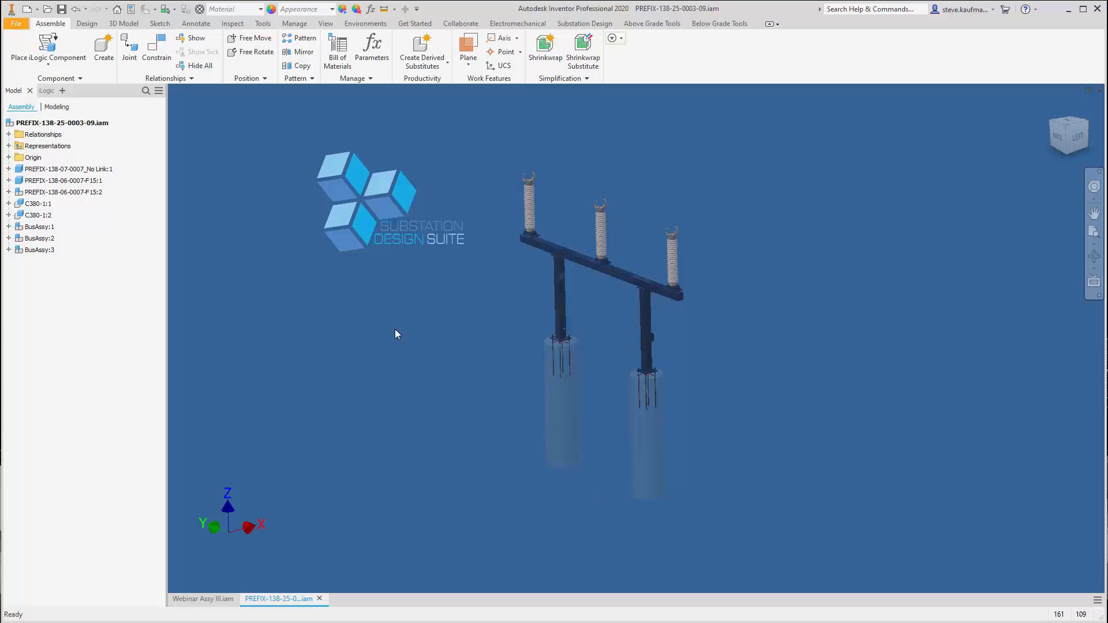
Save PREFIX-138-25-0003-09.iam with its dependents, return it to the home view and close it
{"action": "left_click", "coordinate": [62, 9]}
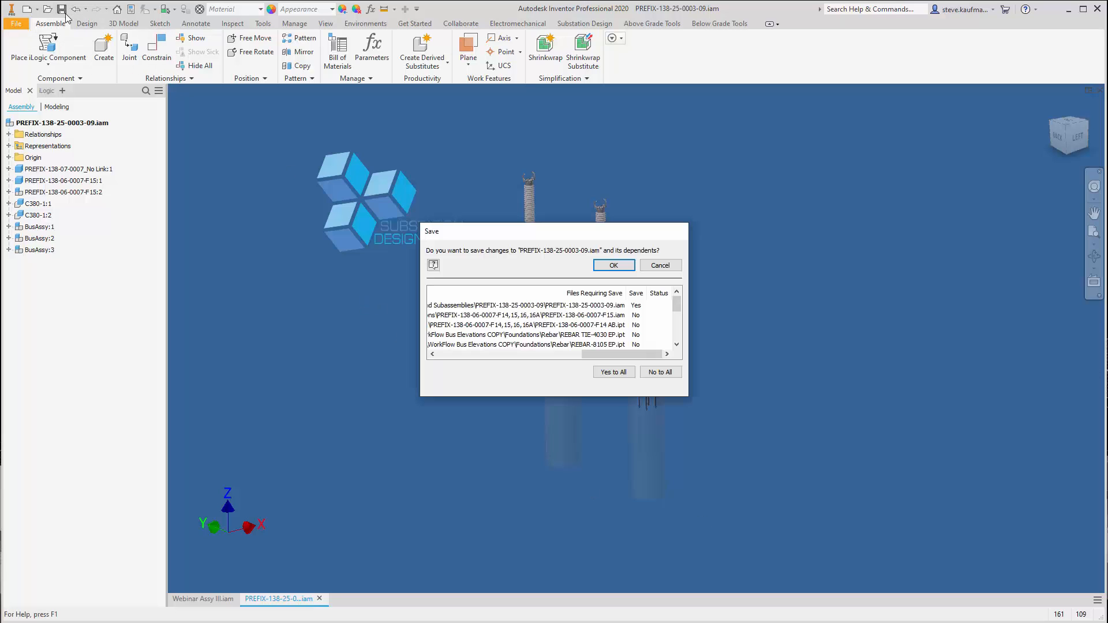
{"action": "left_click", "coordinate": [612, 271]}
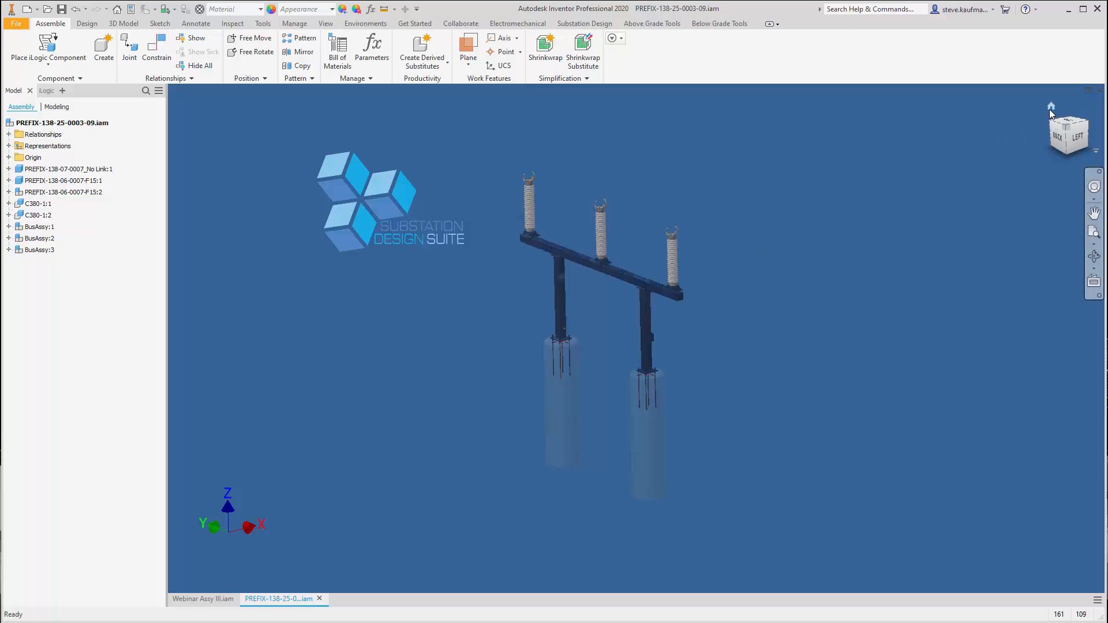
{"action": "left_click", "coordinate": [1050, 108]}
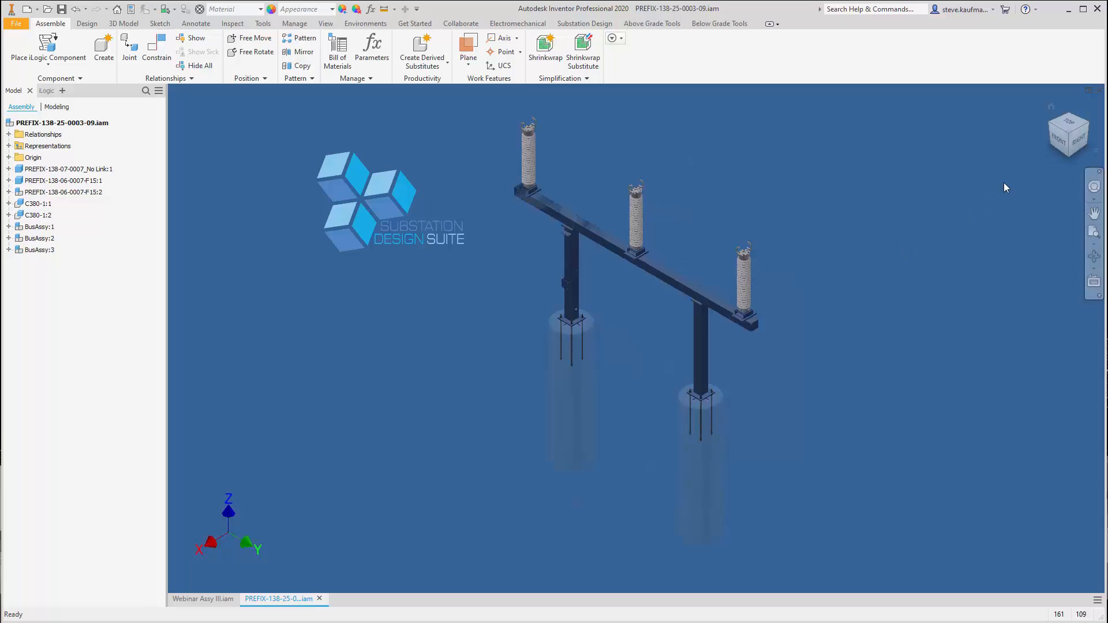
{"action": "left_click", "coordinate": [1101, 91]}
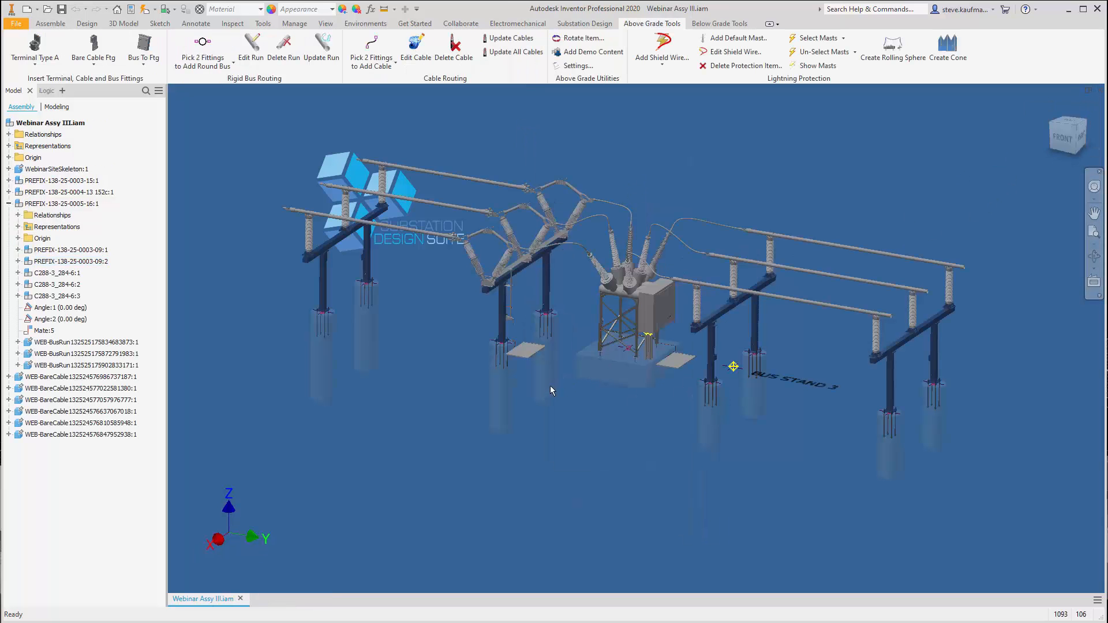
Update Webinar Assy III.iam with the replaced foundations and save it together with its dependents
{"action": "left_click", "coordinate": [146, 11]}
{"action": "left_click", "coordinate": [61, 9]}
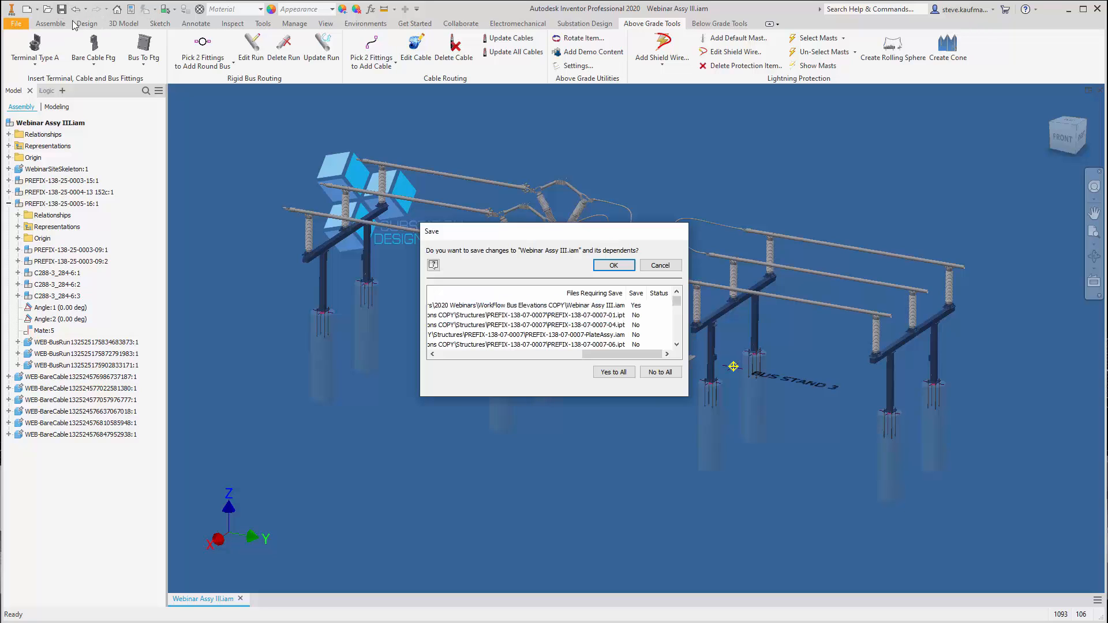
{"action": "left_click", "coordinate": [614, 266]}
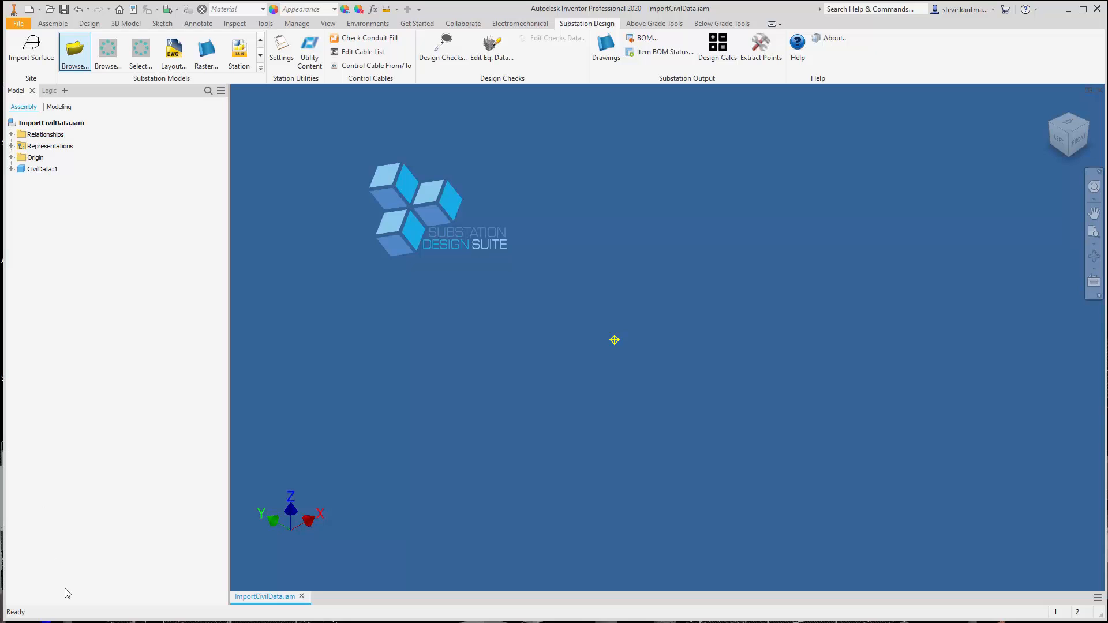
Switch to the browser to look at the SDS Import Civil Surface support article, and minimize it again
{"action": "key", "text": "alt+Tab"}
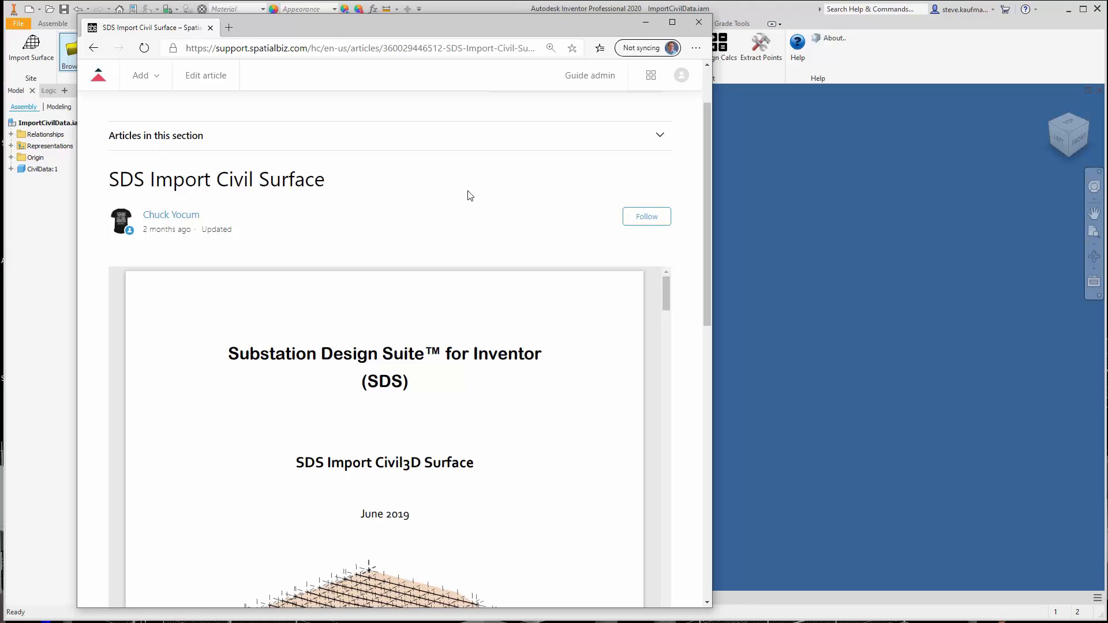
{"action": "left_click", "coordinate": [645, 25]}
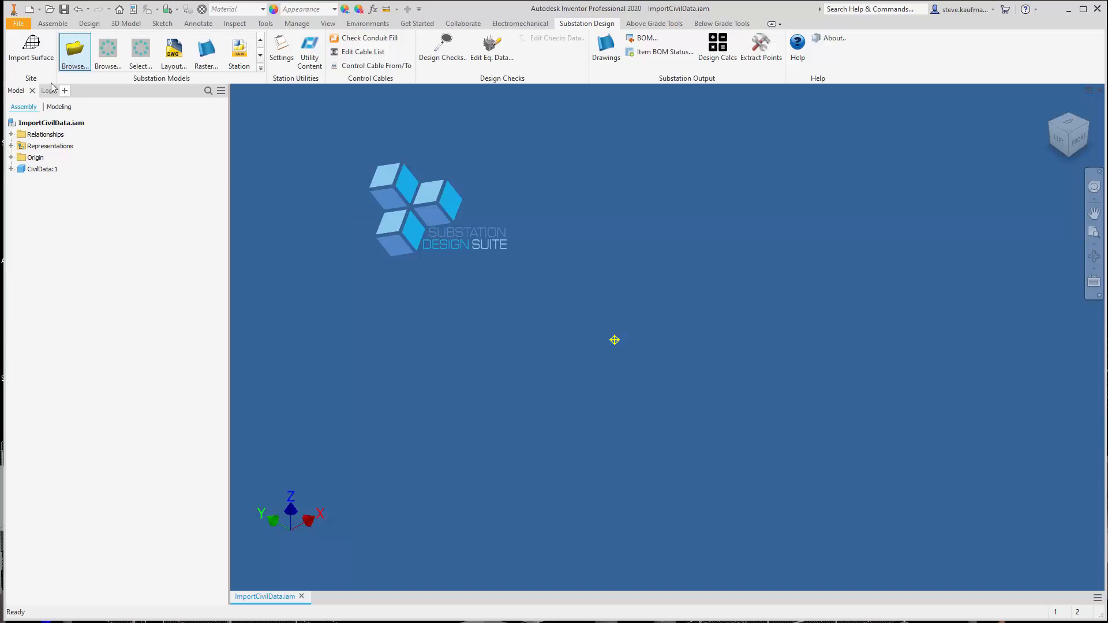
Start a surface import in ImportCivilData.iam and load the LandXML file sv-20141061-CIVIL3D.xml from the Surface & Survey Staking folder
{"action": "left_click", "coordinate": [31, 46]}
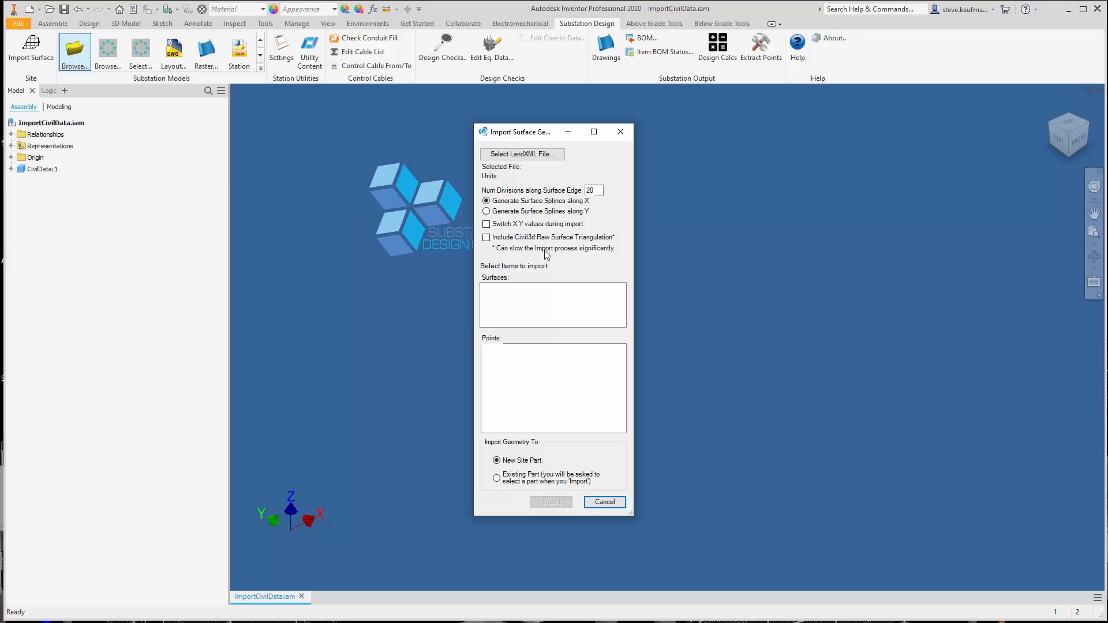
{"action": "left_click", "coordinate": [542, 158]}
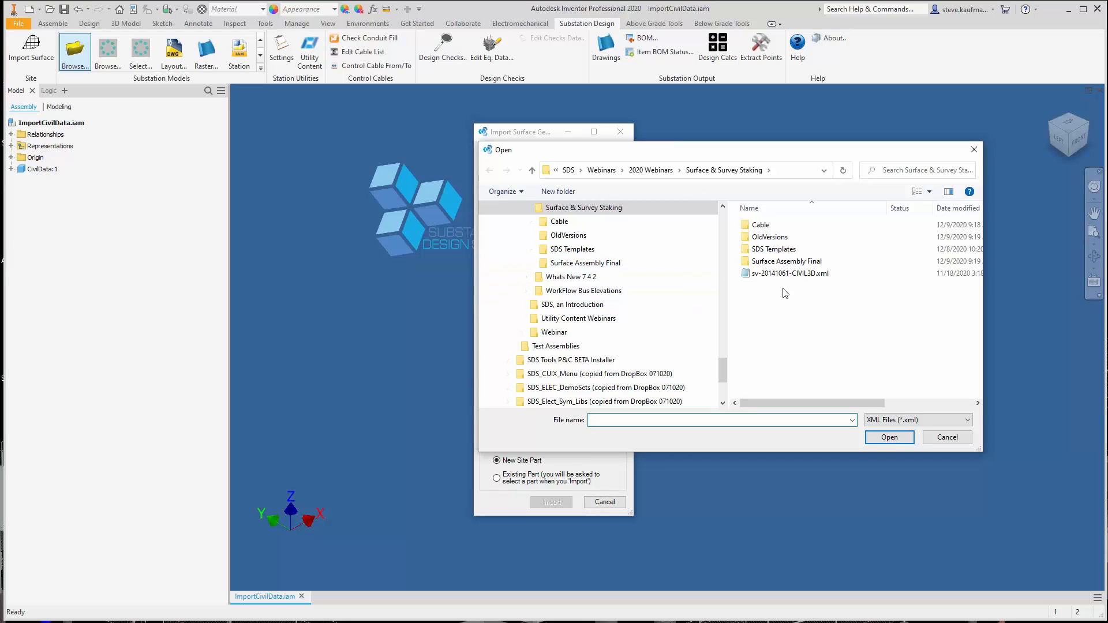
{"action": "left_click", "coordinate": [781, 278]}
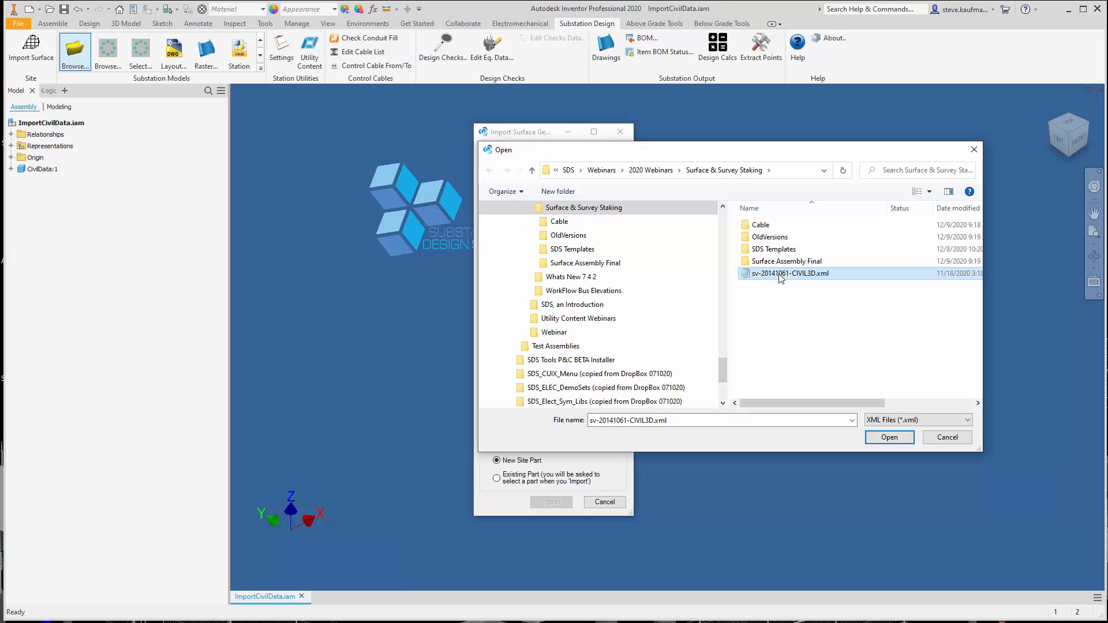
{"action": "left_click", "coordinate": [873, 439]}
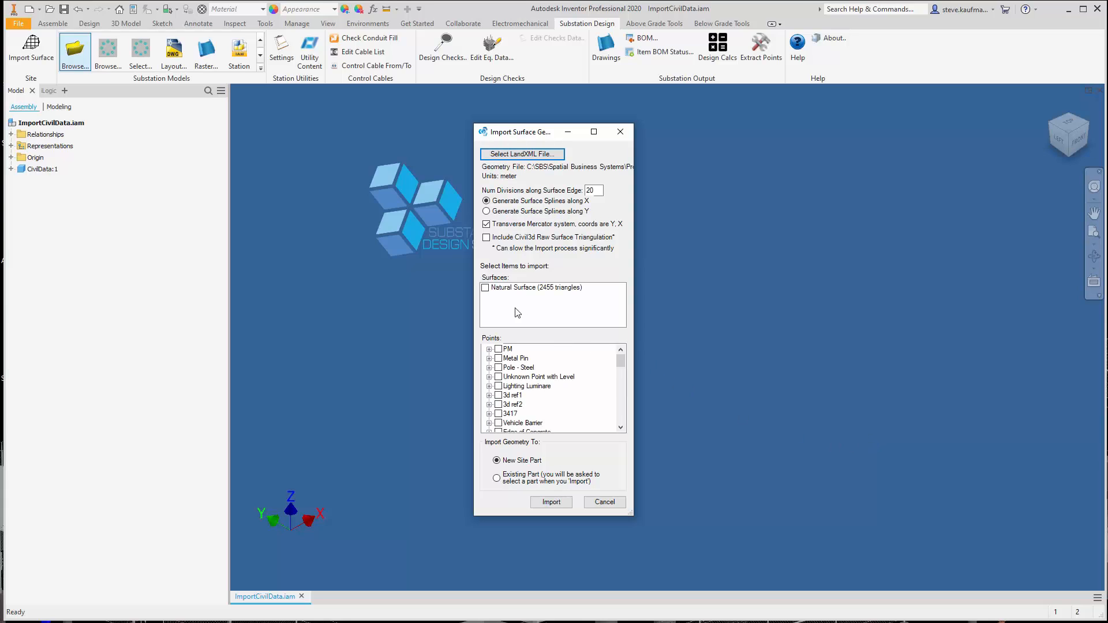
Choose the Natural Surface and the Metal Pin and Edge of Road point groups for import
{"action": "left_click", "coordinate": [489, 290]}
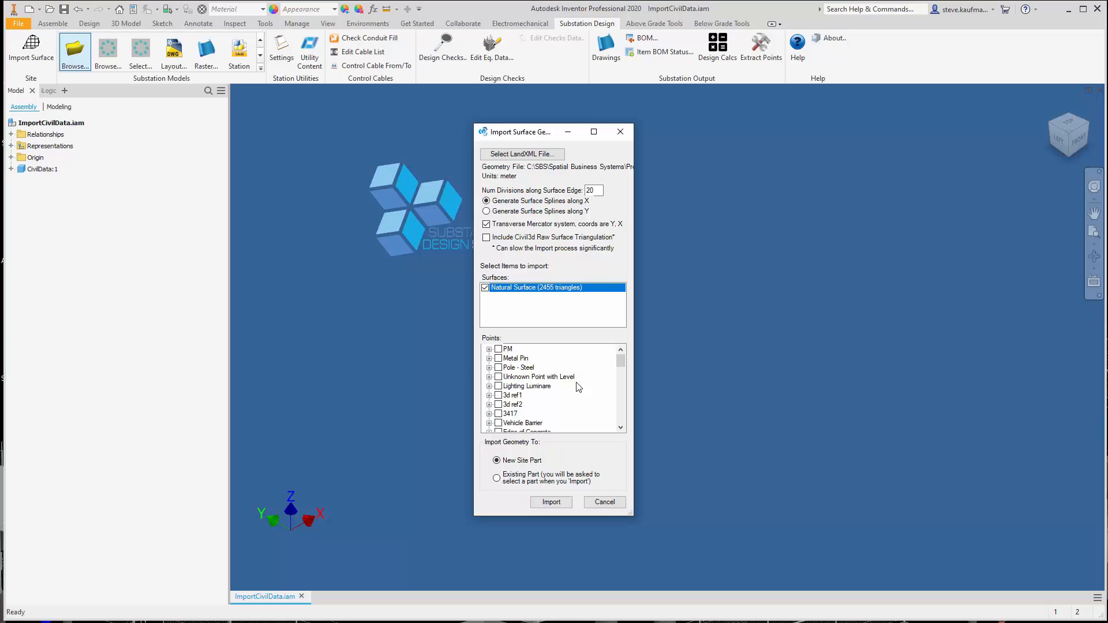
{"action": "left_click", "coordinate": [499, 359]}
{"action": "left_click", "coordinate": [489, 359]}
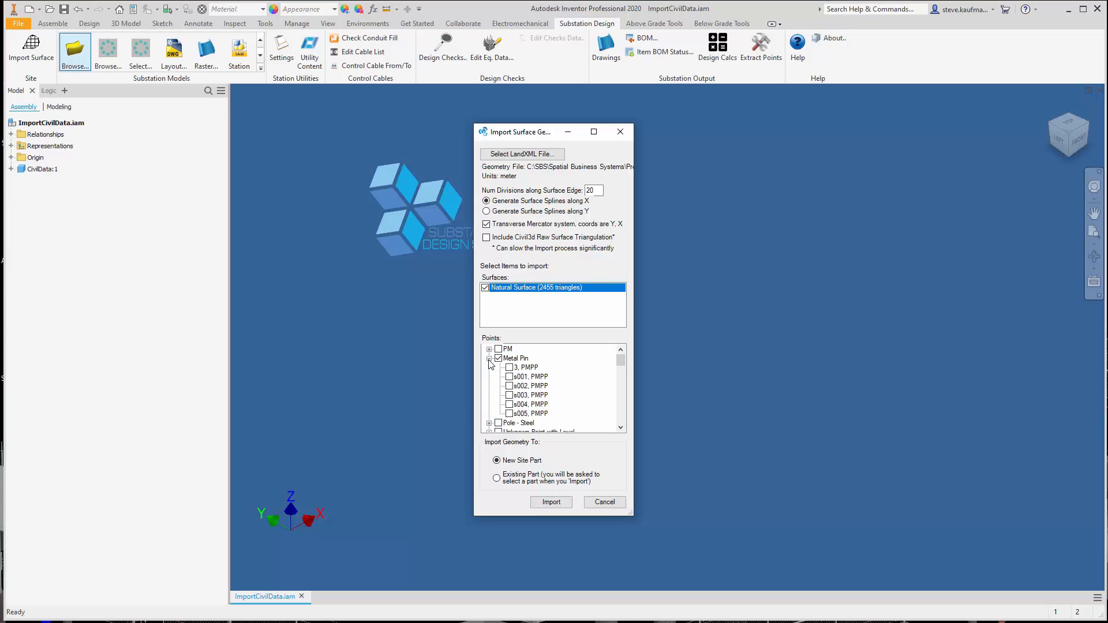
{"action": "left_click", "coordinate": [489, 359]}
{"action": "left_click_drag", "start_coordinate": [621, 367], "coordinate": [615, 412]}
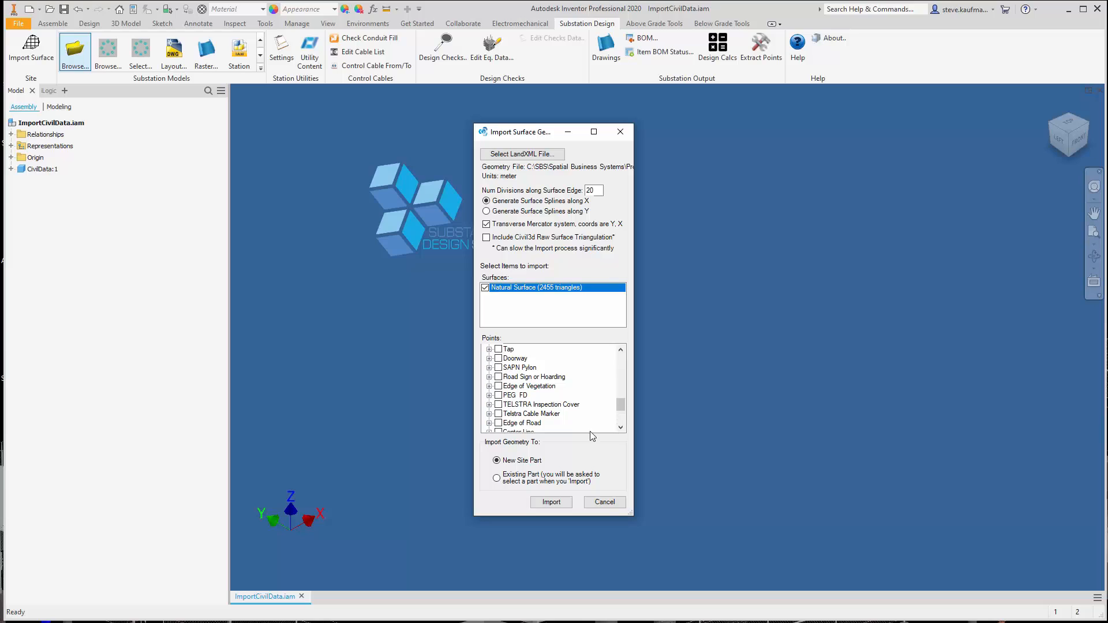
{"action": "left_click", "coordinate": [498, 423]}
{"action": "left_click_drag", "start_coordinate": [621, 410], "coordinate": [621, 359]}
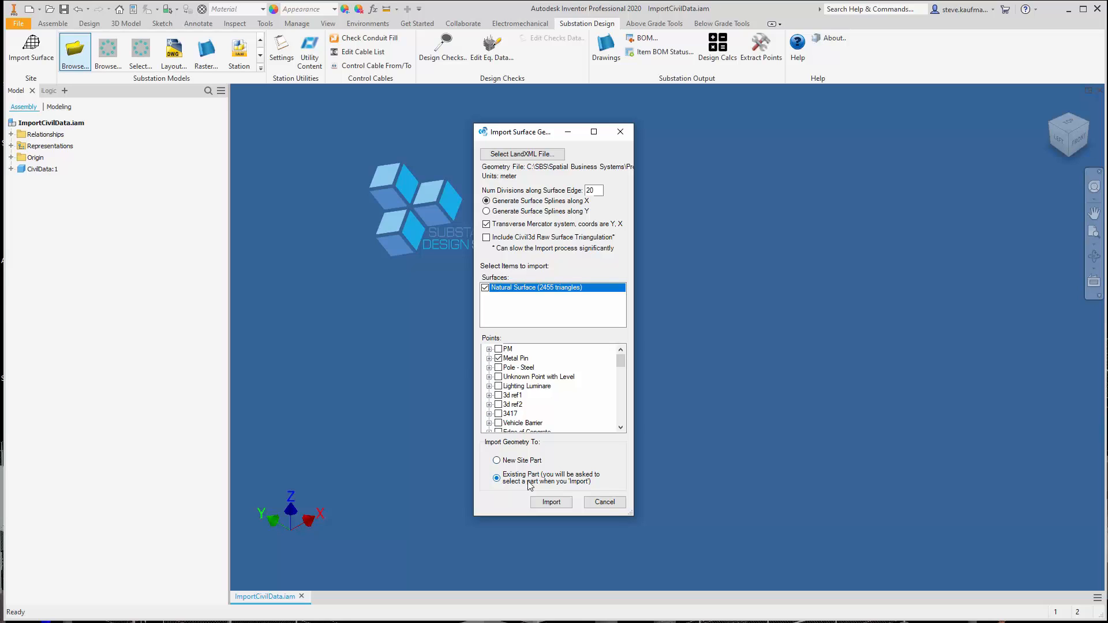
Import the geometry into the existing part CivilData:1 and save ImportCivilData.iam with its dependents
{"action": "left_click", "coordinate": [548, 502]}
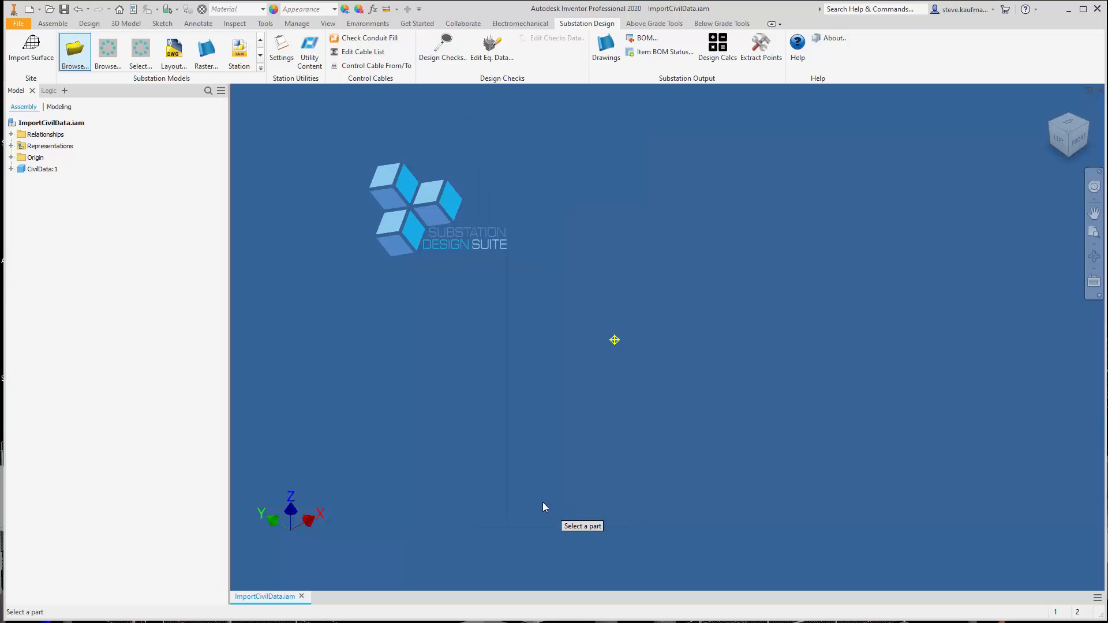
{"action": "left_click", "coordinate": [41, 169]}
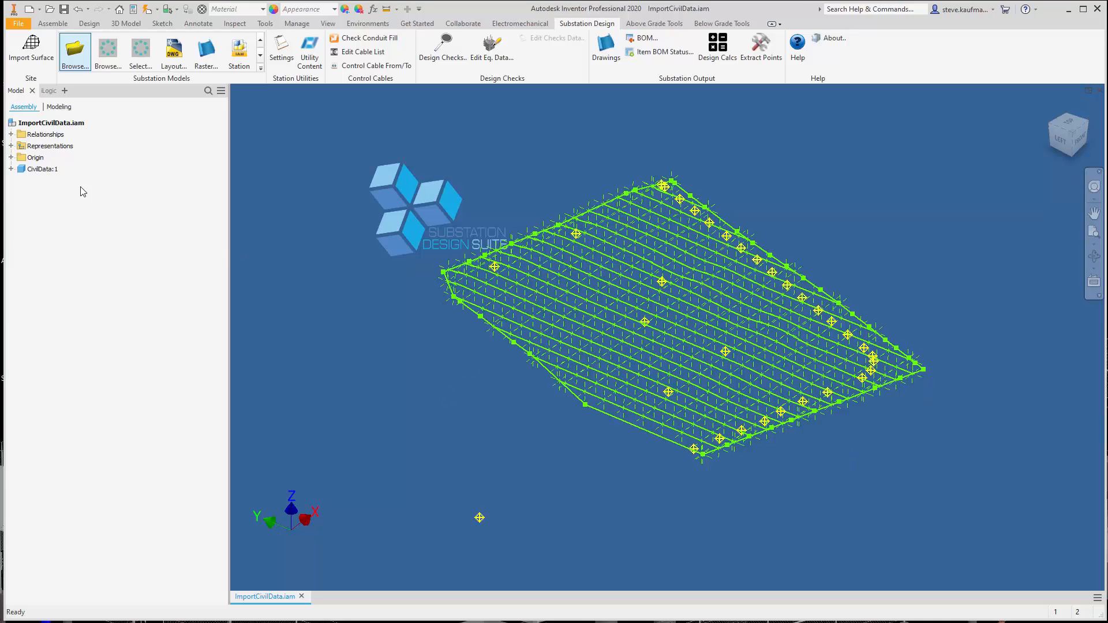
{"action": "left_click", "coordinate": [65, 8]}
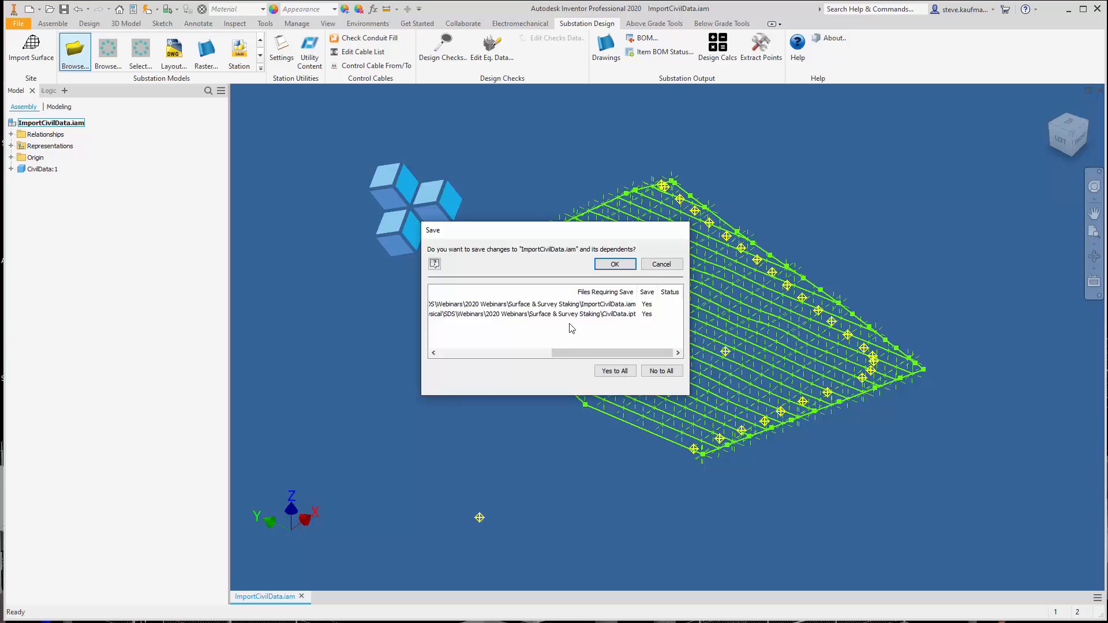
{"action": "left_click", "coordinate": [622, 266]}
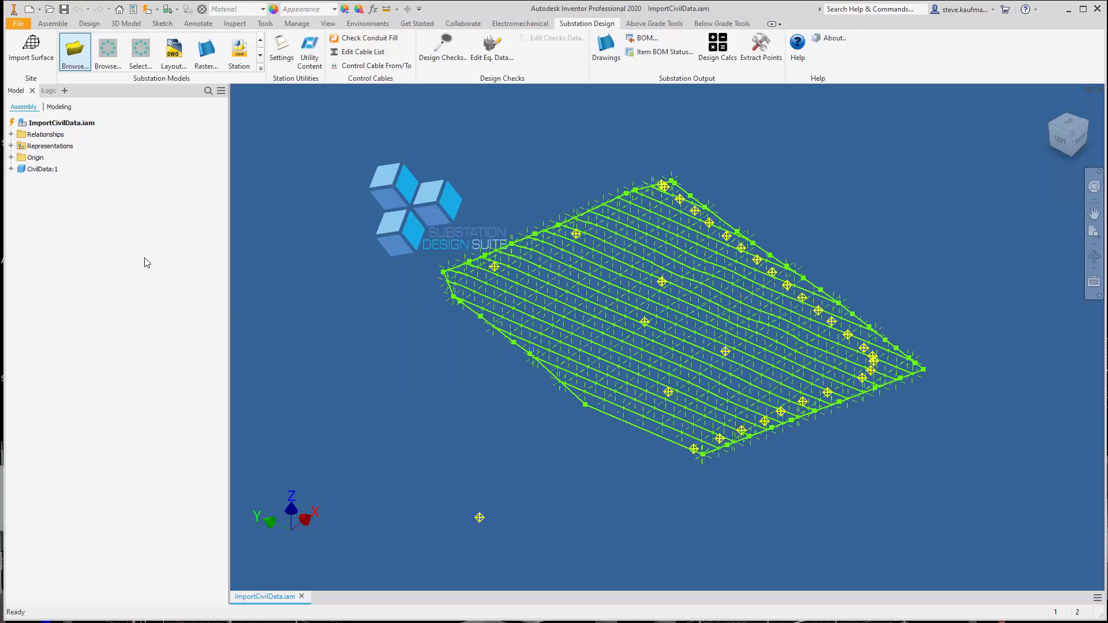
Open the CivilData part from the ImportCivilData assembly in its own window
{"action": "left_click", "coordinate": [37, 167]}
{"action": "right_click", "coordinate": [39, 171]}
{"action": "key", "text": "Escape"}
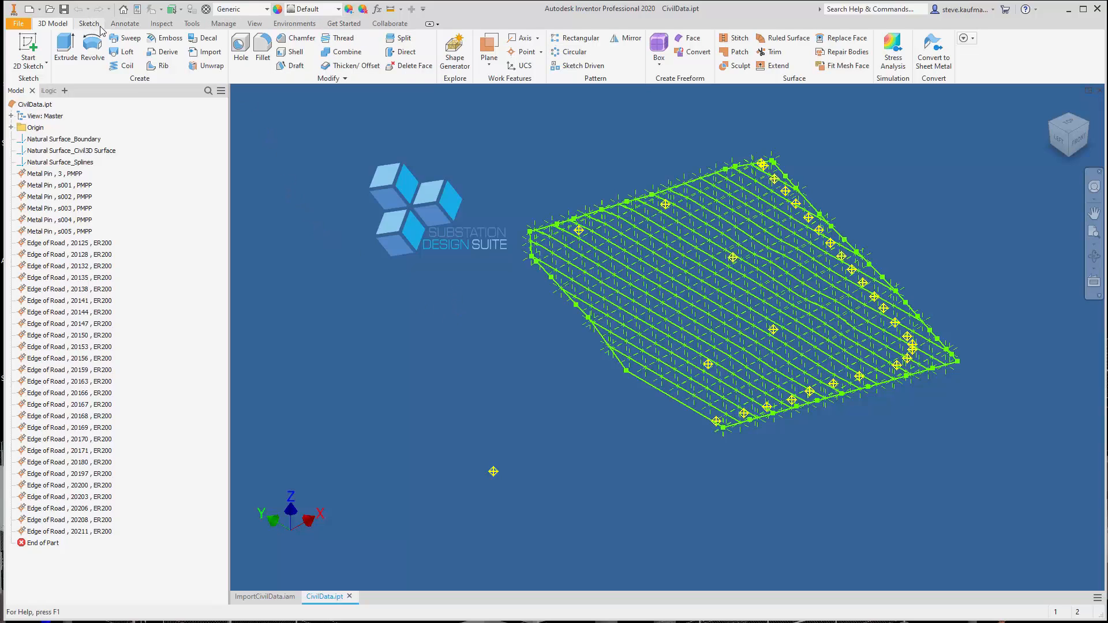
Loft a surface from one boundary edge through the Natural Surface splines to the opposite boundary edge
{"action": "left_click", "coordinate": [122, 53]}
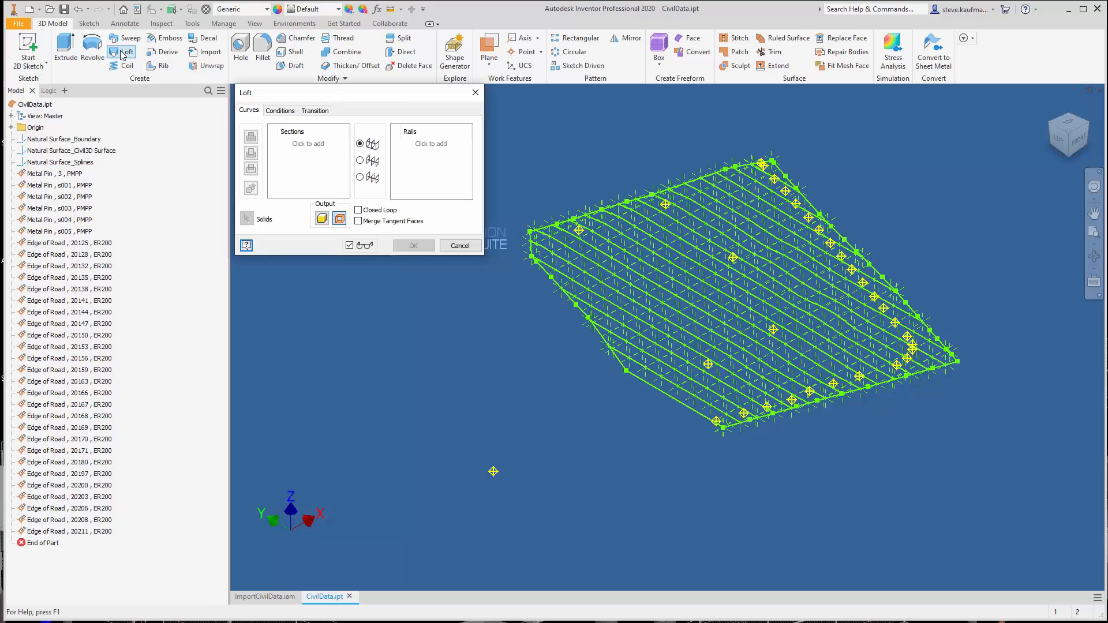
{"action": "left_click", "coordinate": [685, 407]}
{"action": "left_click", "coordinate": [696, 386]}
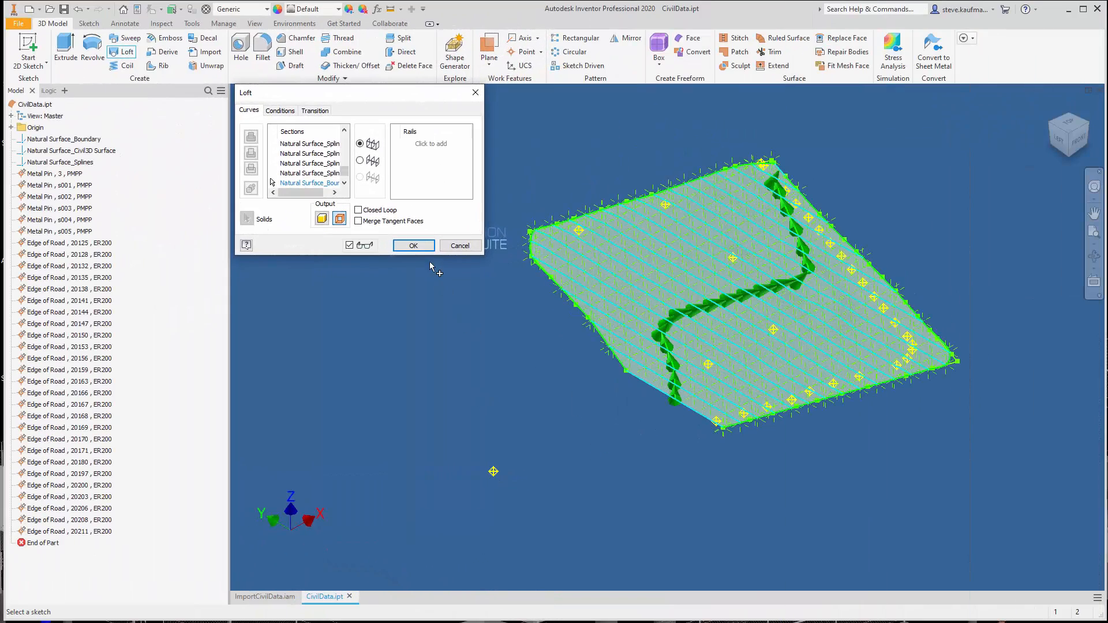
{"action": "left_click", "coordinate": [414, 246]}
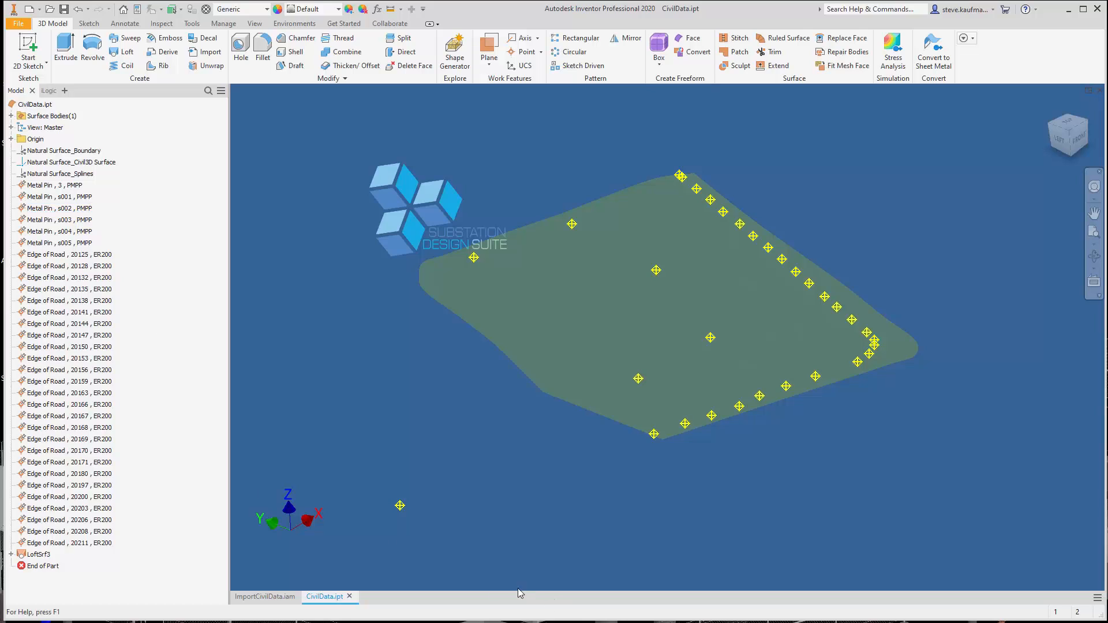
Locate the Metal Pin, 3, PMPP work point in the model, and turn off translucency for the lofted surface
{"action": "left_click", "coordinate": [55, 185]}
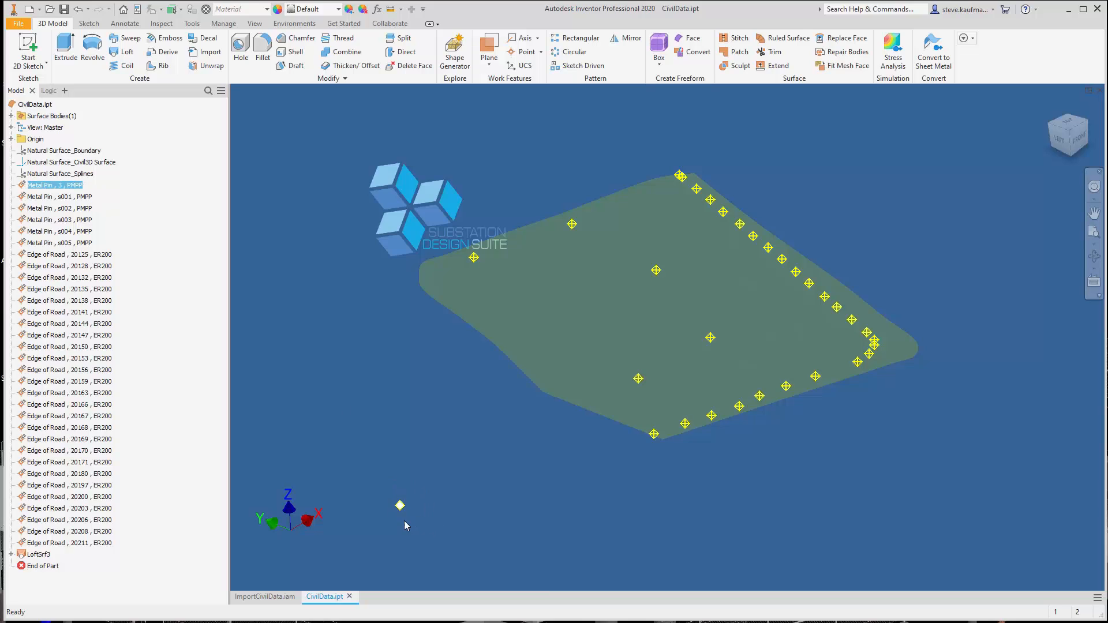
{"action": "left_click", "coordinate": [388, 458]}
{"action": "left_click", "coordinate": [34, 555]}
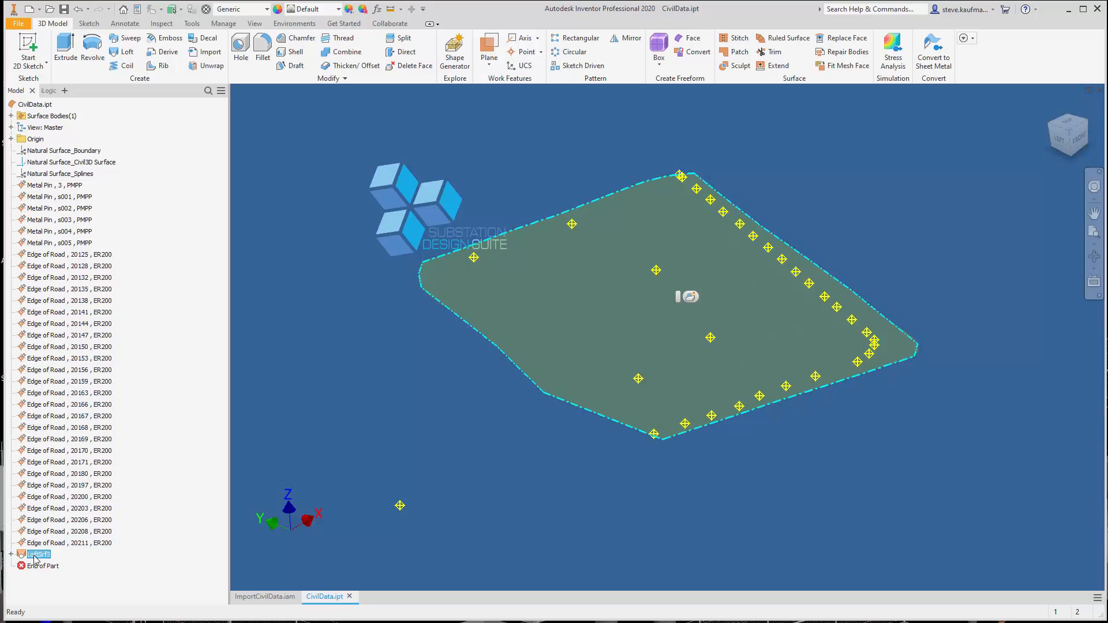
{"action": "right_click", "coordinate": [36, 559]}
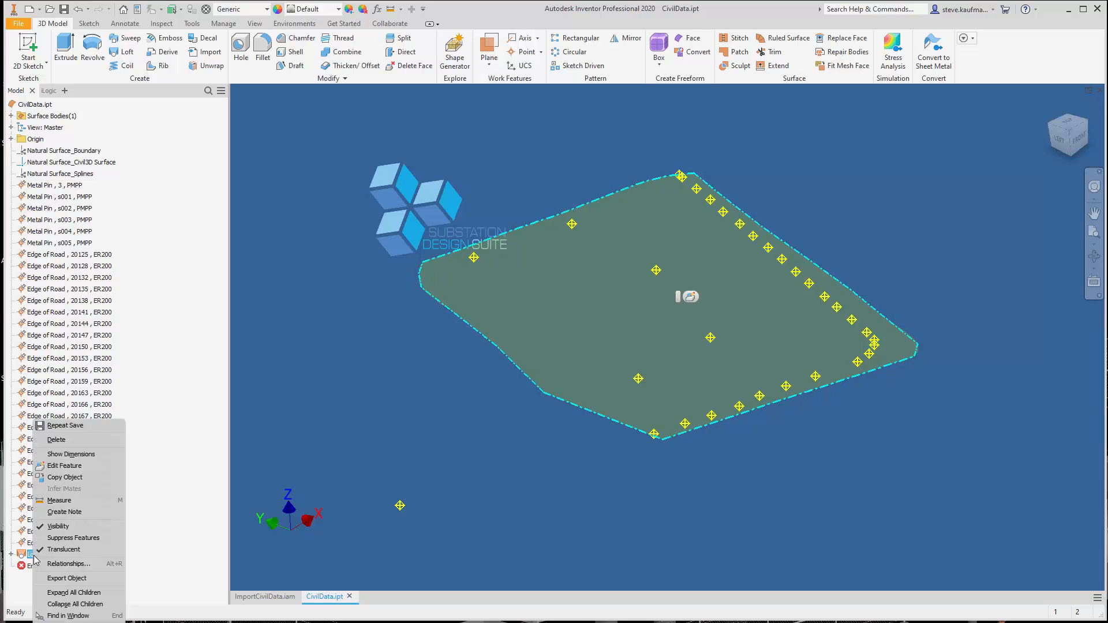
{"action": "left_click", "coordinate": [63, 550]}
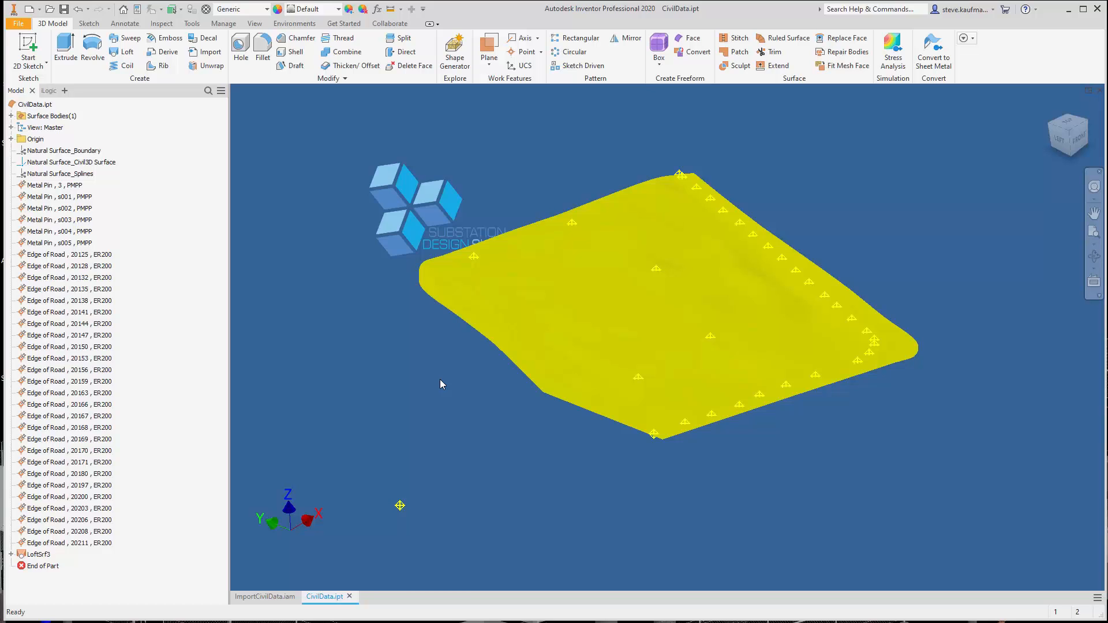
Set the face appearance of the lofted terrain surface to Flaked Satin - Blue
{"action": "right_click", "coordinate": [530, 320]}
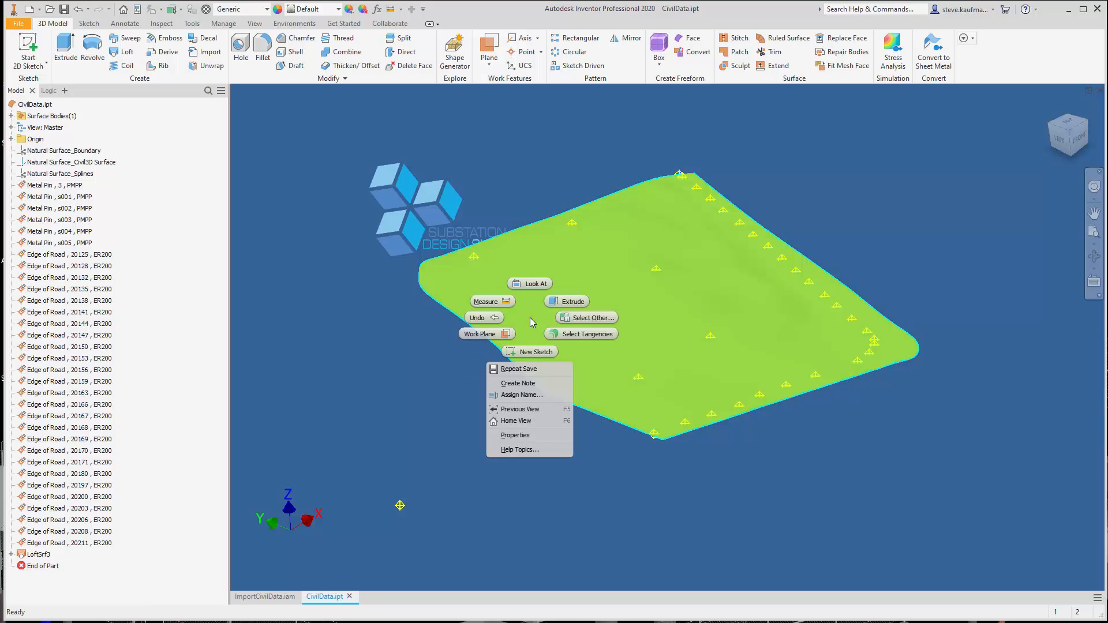
{"action": "left_click", "coordinate": [533, 436]}
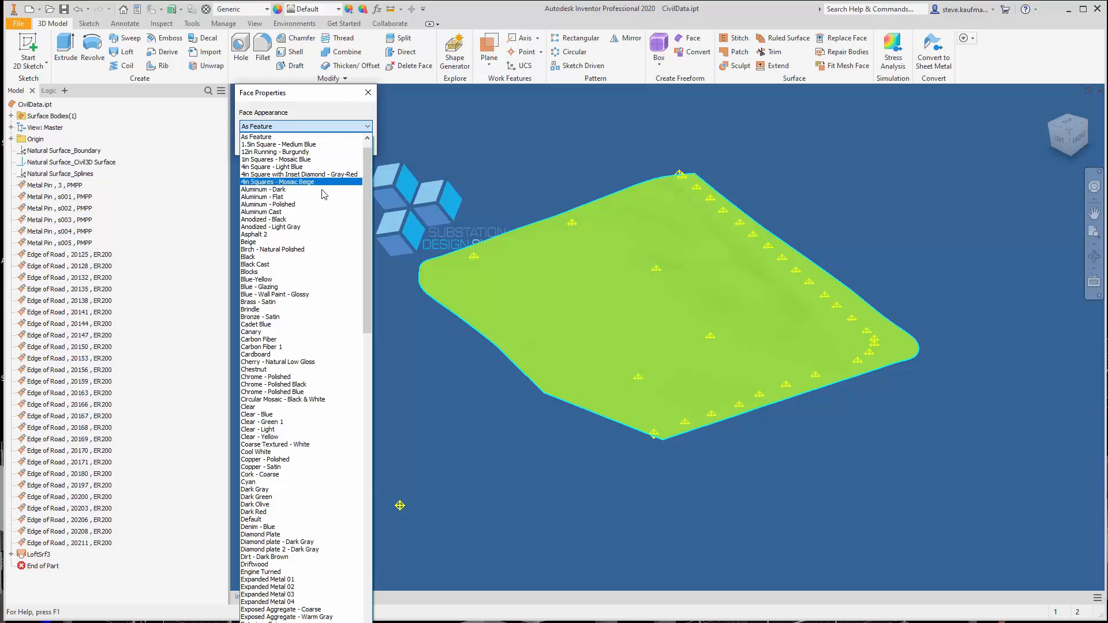
{"action": "key", "text": "f"}
{"action": "scroll", "coordinate": [295, 309], "scroll_direction": "down", "scroll_amount": 14}
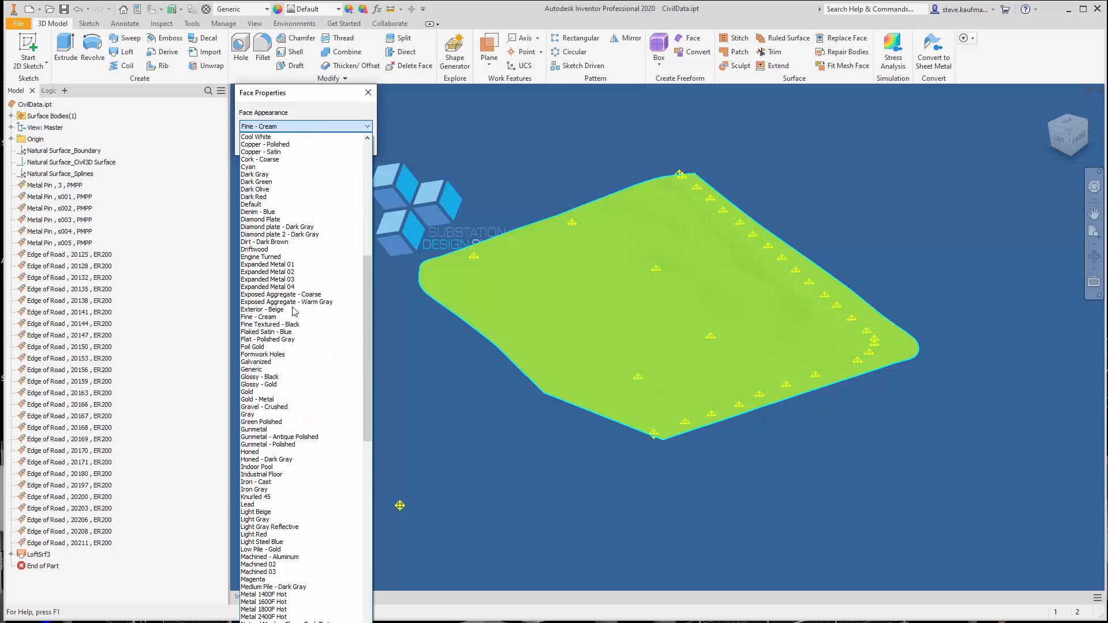
{"action": "left_click", "coordinate": [285, 332]}
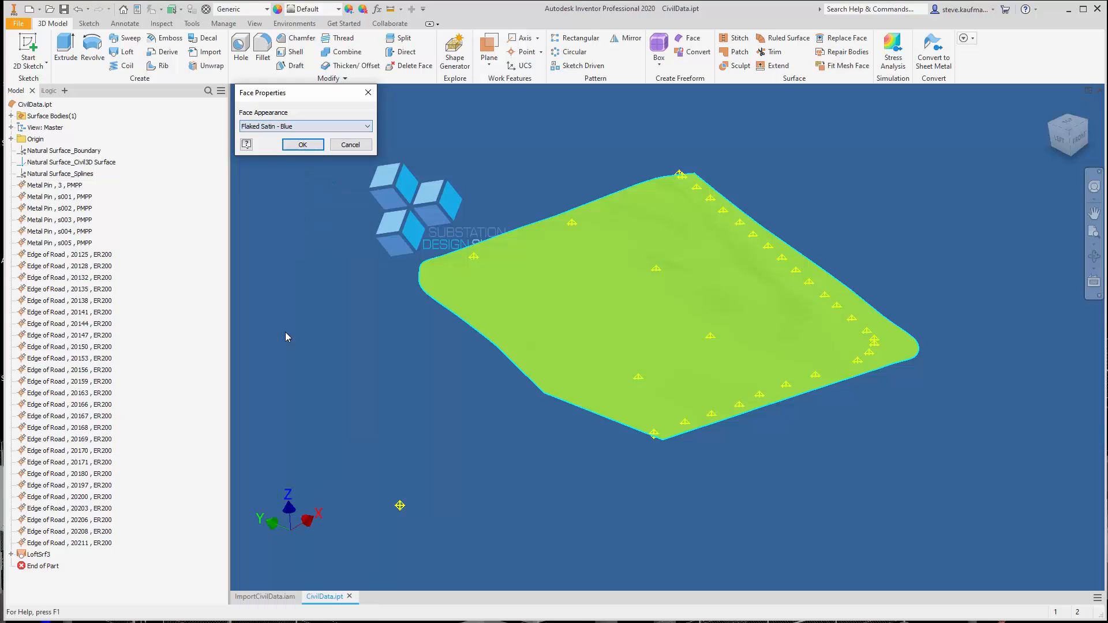
{"action": "left_click", "coordinate": [310, 150]}
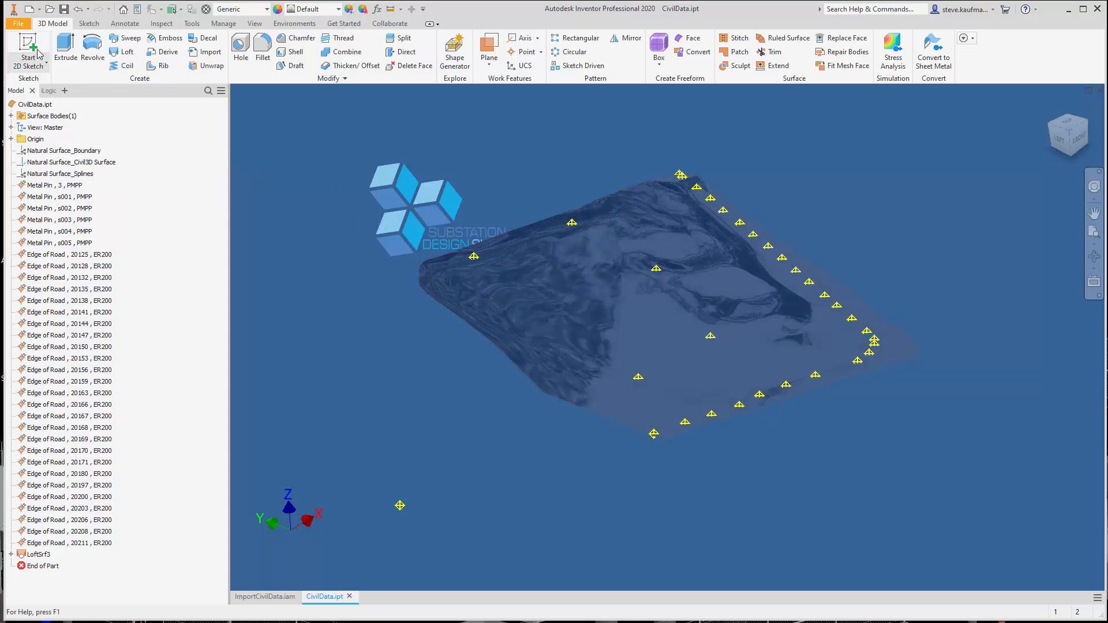
Create a new assembly from the SDSTemplate2018.iam template and save it as Surface wGA in the Surface & Survey Staking folder
{"action": "left_click", "coordinate": [27, 9]}
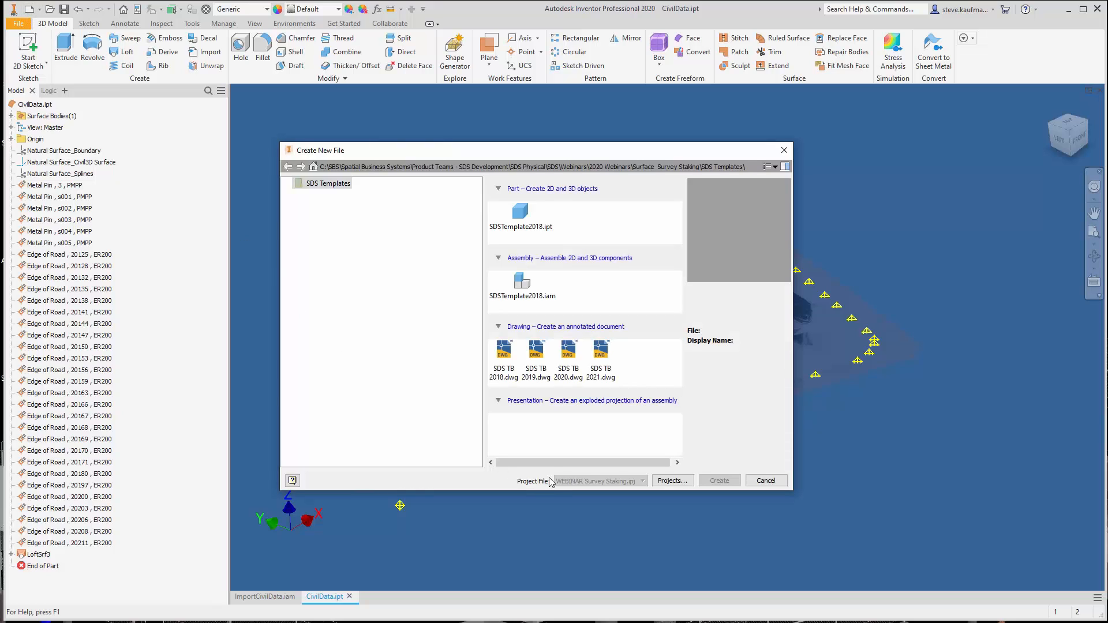
{"action": "double_click", "coordinate": [524, 292]}
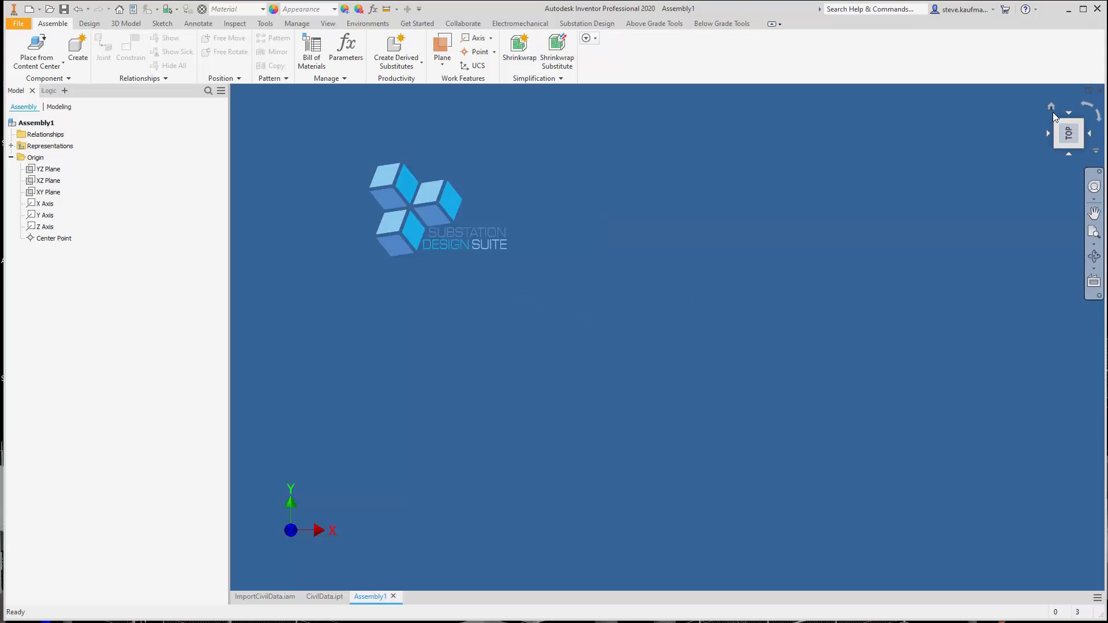
{"action": "left_click", "coordinate": [1052, 108]}
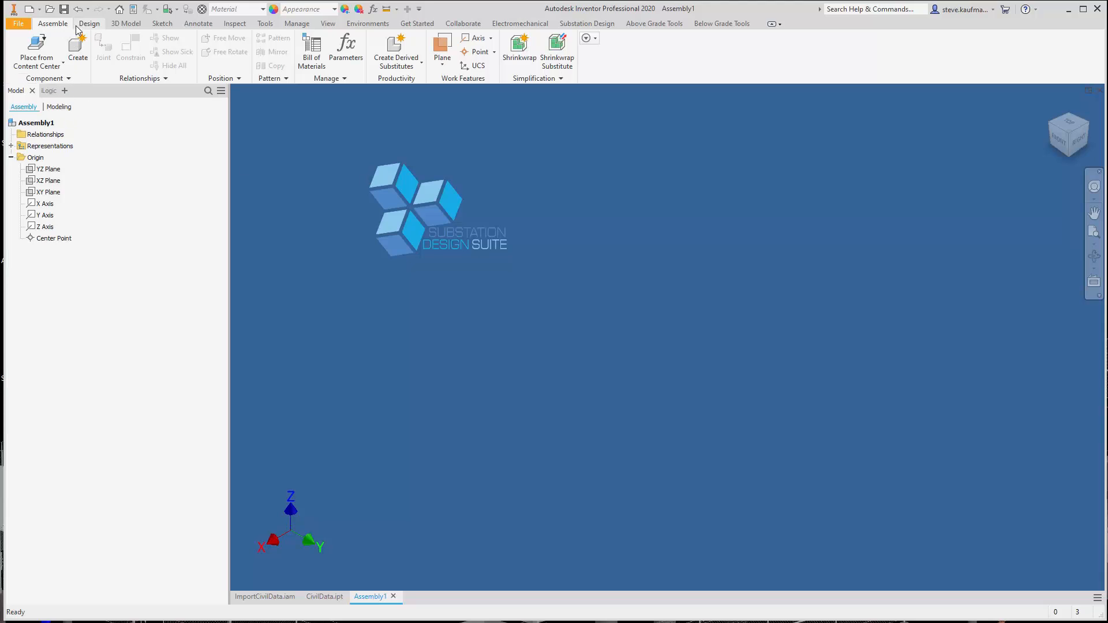
{"action": "left_click", "coordinate": [64, 10]}
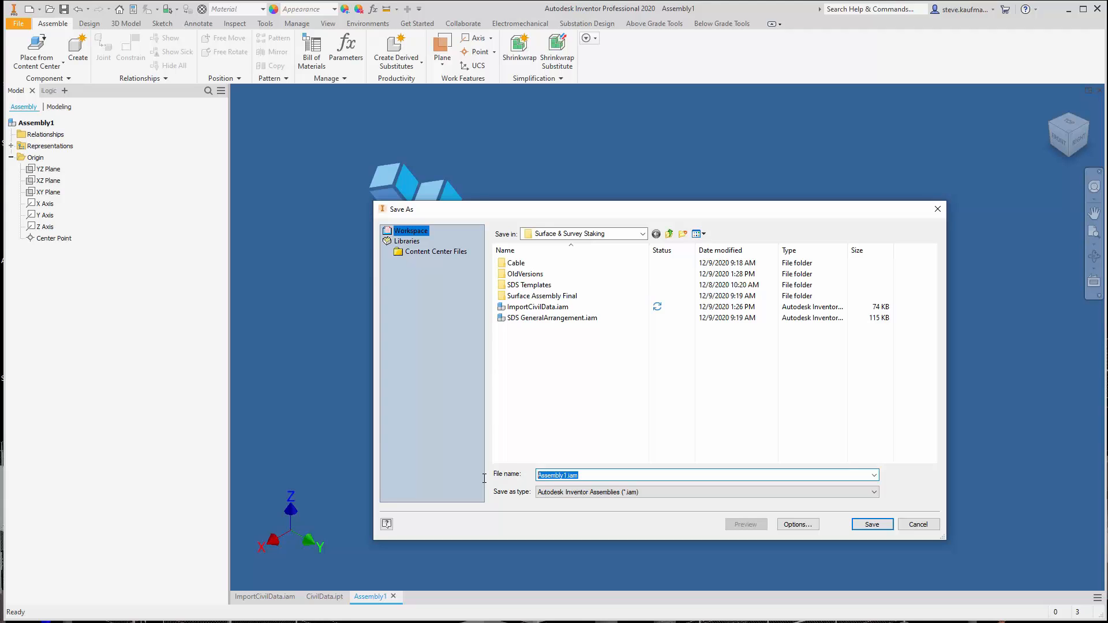
{"action": "type", "text": "Sur"}
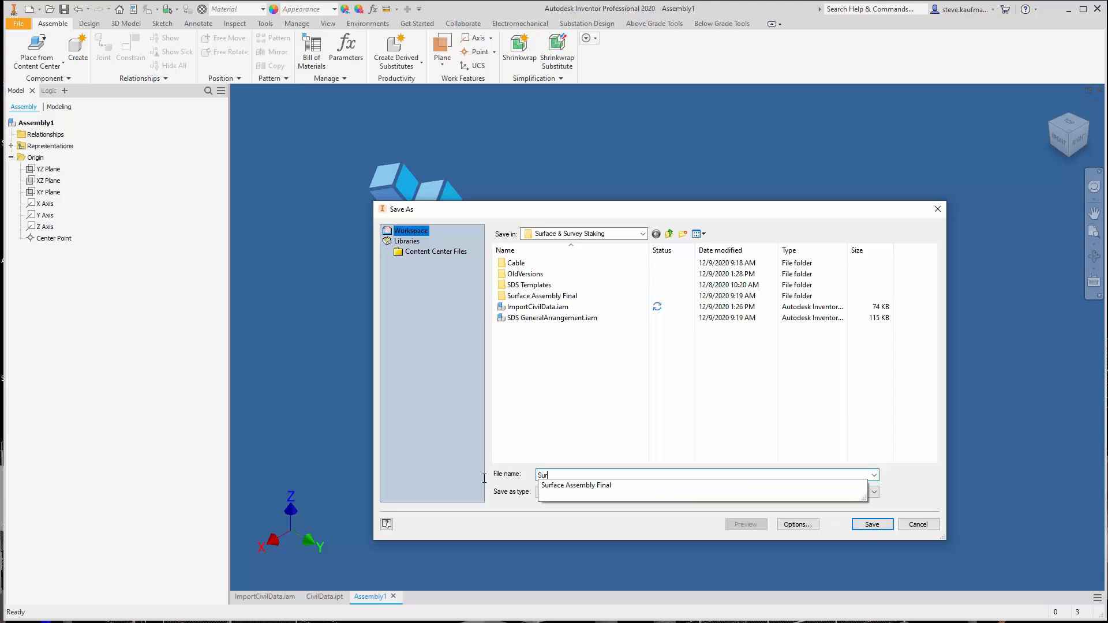
{"action": "type", "text": "face wGA"}
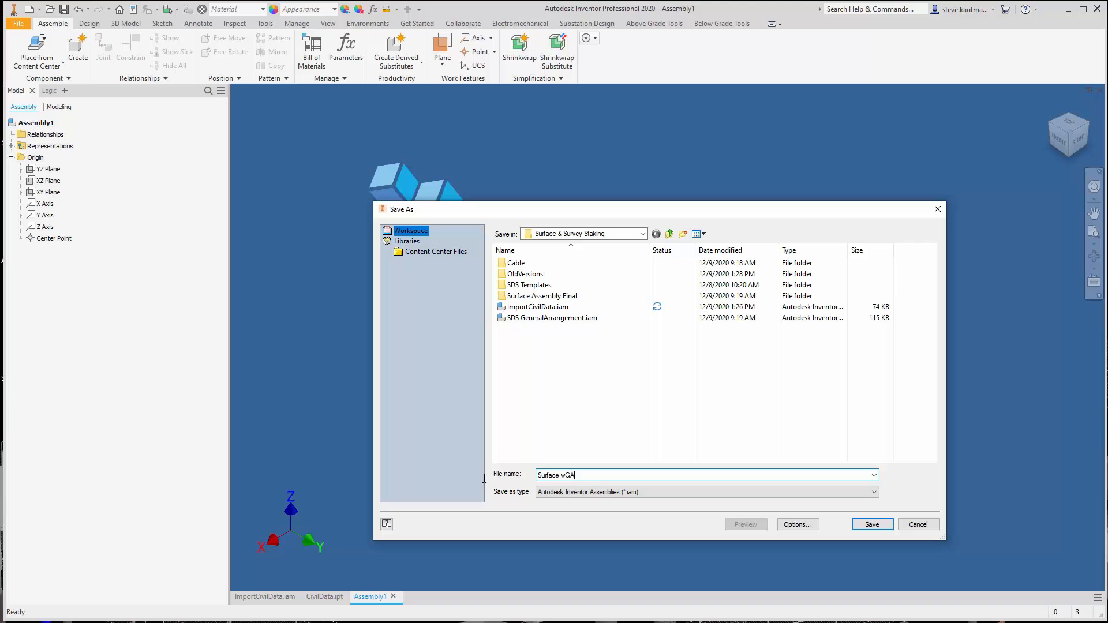
{"action": "left_click", "coordinate": [886, 527]}
Place one instance of CivilData.ipt in the Surface wGA assembly
{"action": "left_click", "coordinate": [45, 67]}
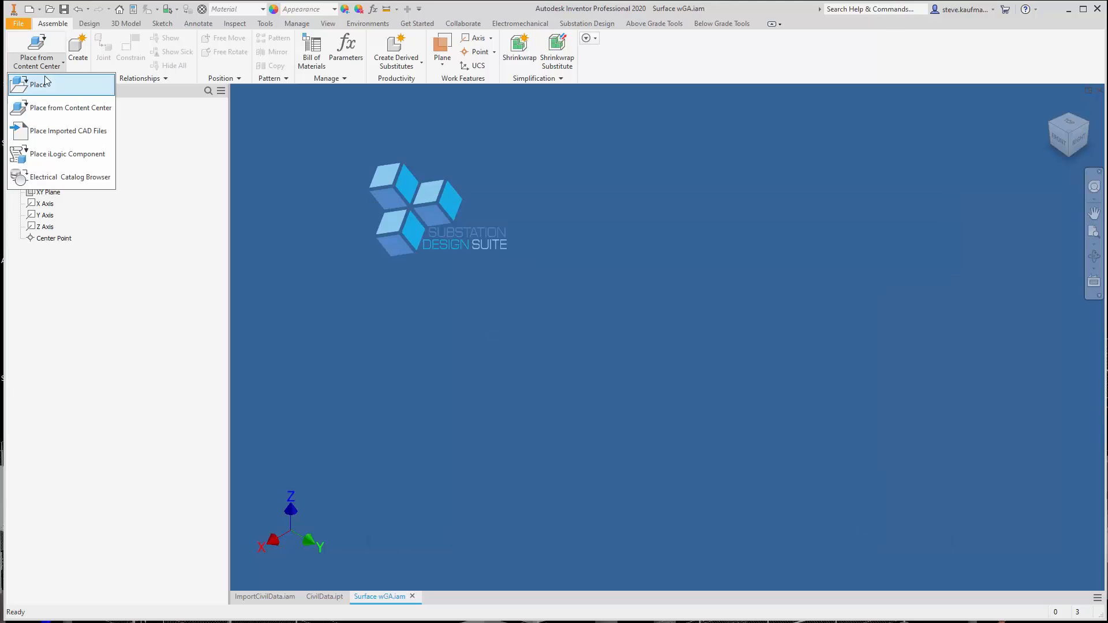
{"action": "left_click", "coordinate": [49, 85]}
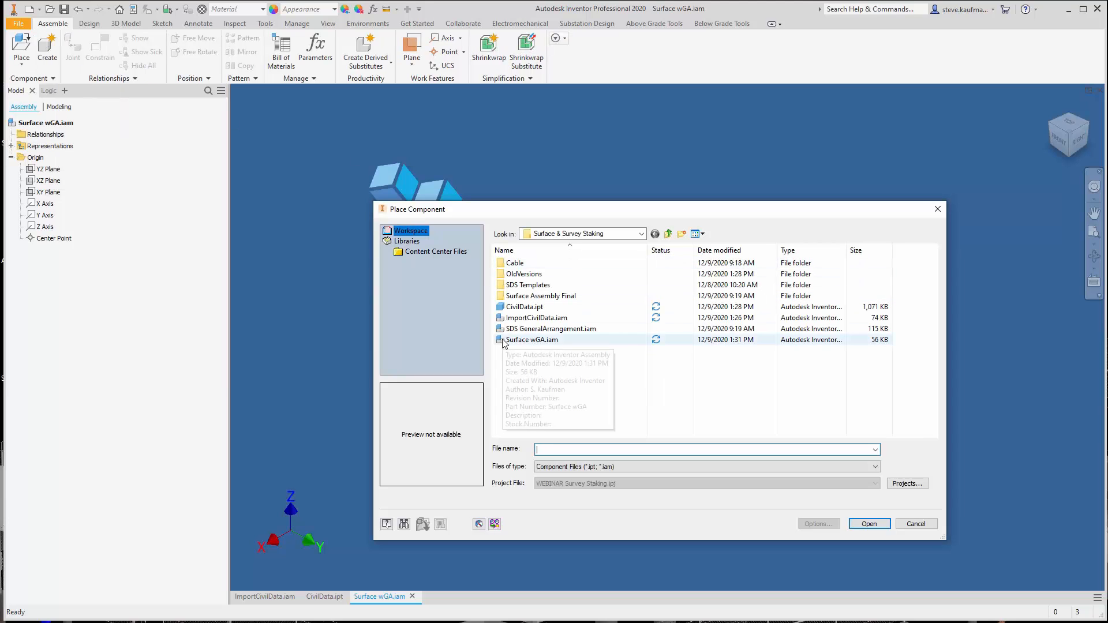
{"action": "double_click", "coordinate": [523, 306]}
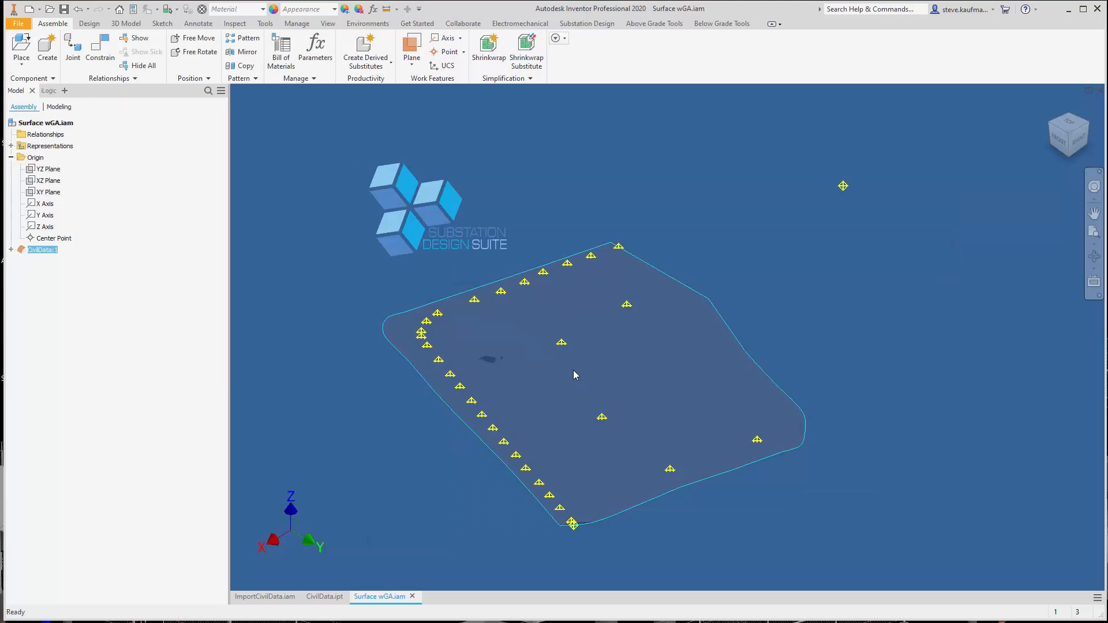
{"action": "left_click", "coordinate": [516, 370]}
{"action": "key", "text": "Escape"}
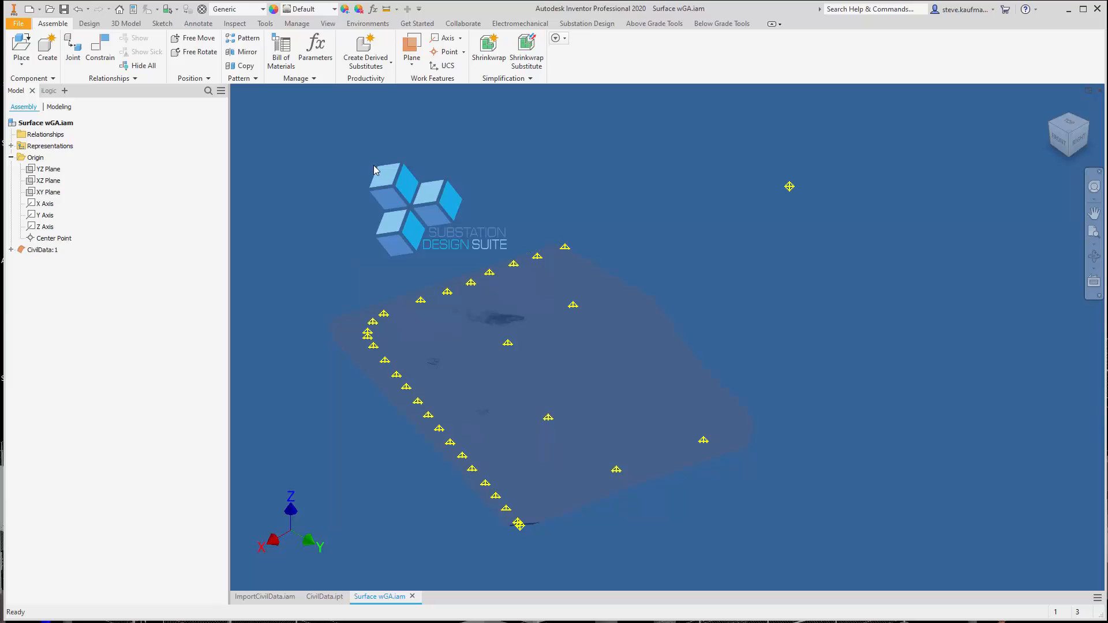
Mate the Metal Pin, 3, PMPP work point of CivilData to the assembly's origin Center Point with a 0.000 in offset
{"action": "left_click", "coordinate": [11, 249]}
{"action": "left_click", "coordinate": [33, 242]}
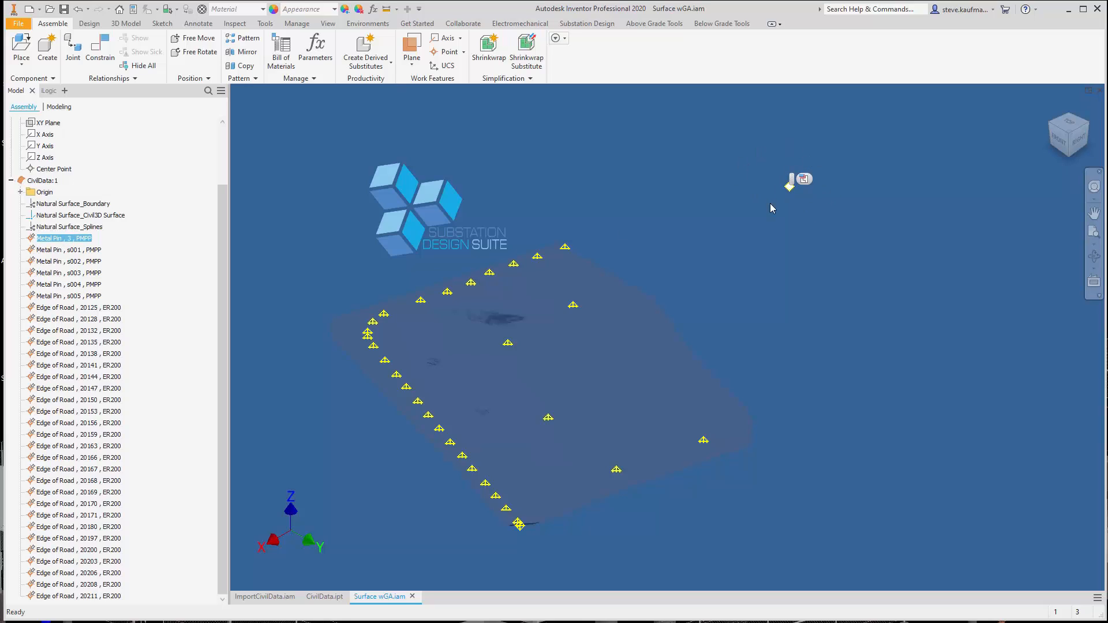
{"action": "left_click", "coordinate": [821, 231]}
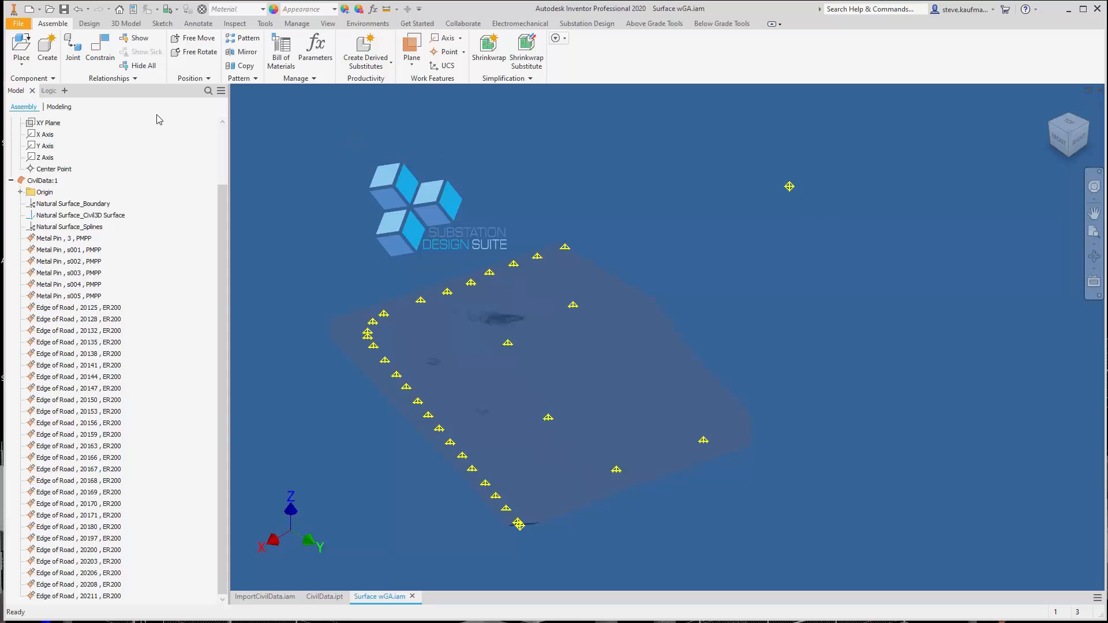
{"action": "left_click", "coordinate": [100, 51]}
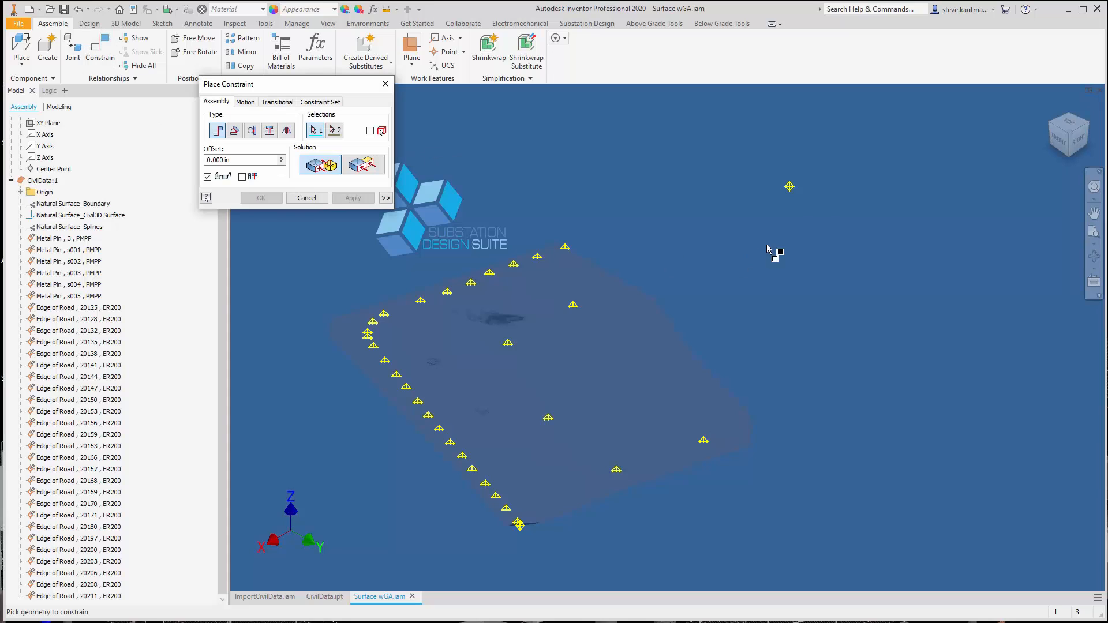
{"action": "left_click", "coordinate": [790, 189]}
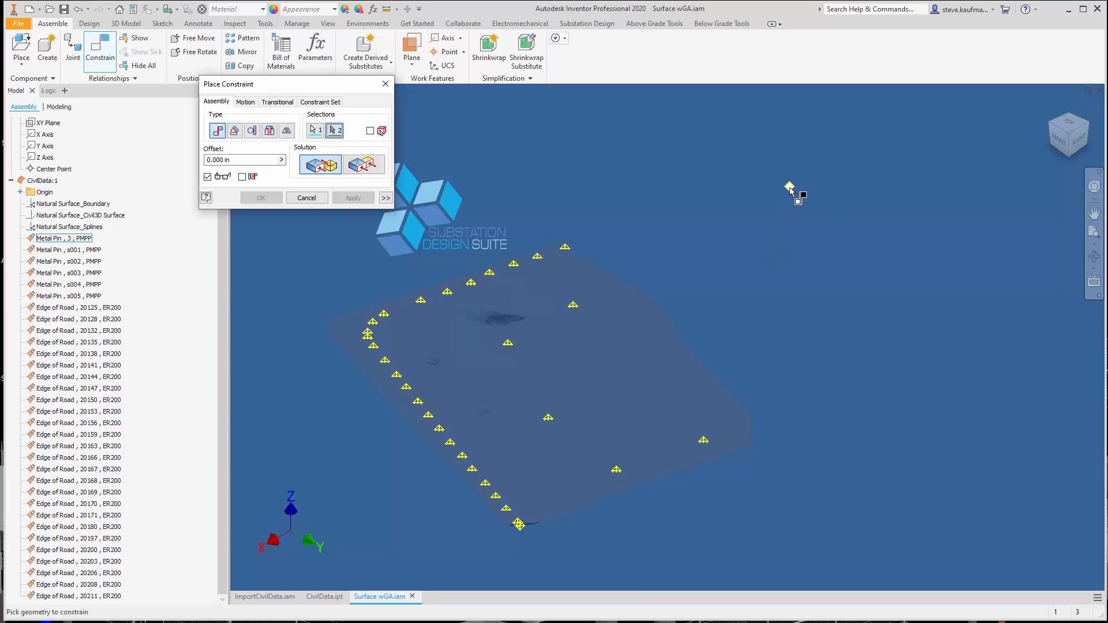
{"action": "left_click", "coordinate": [50, 170]}
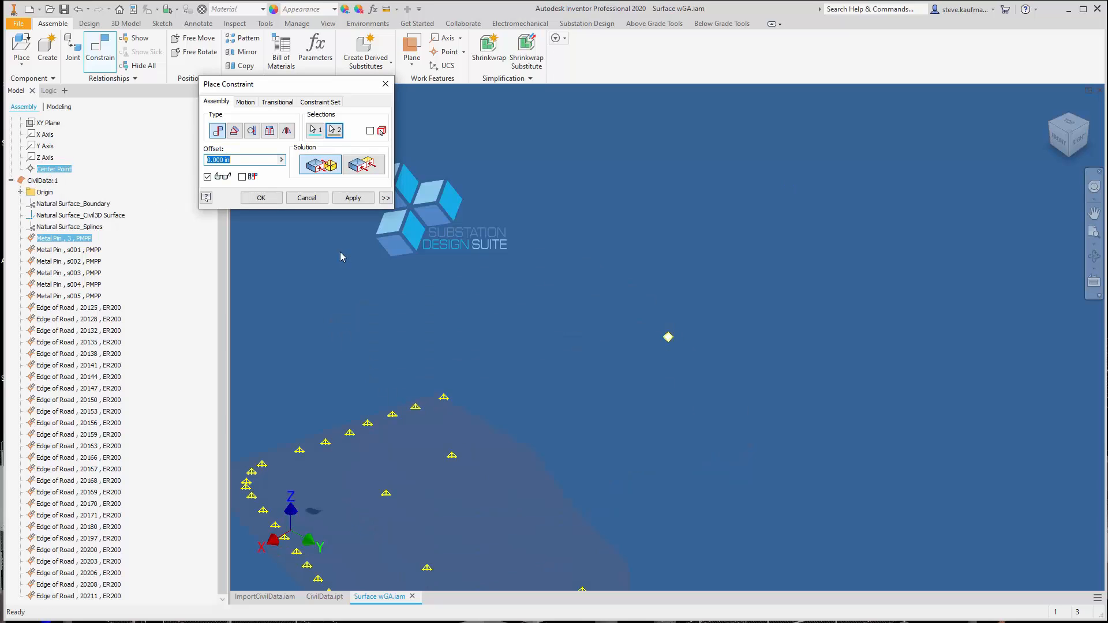
{"action": "left_click", "coordinate": [352, 198]}
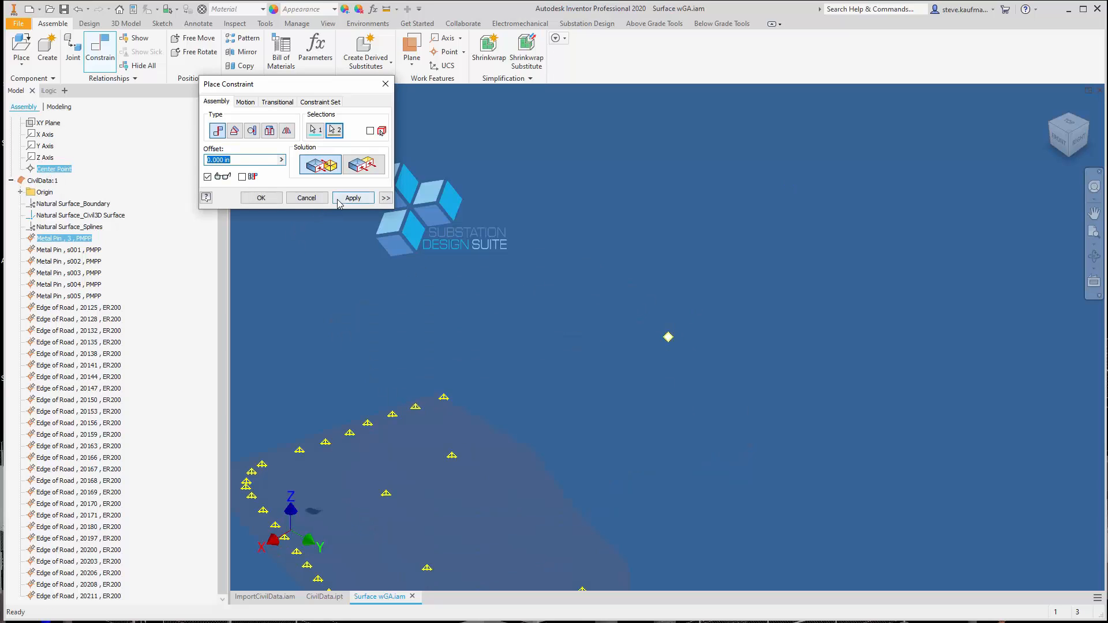
{"action": "left_click", "coordinate": [306, 198]}
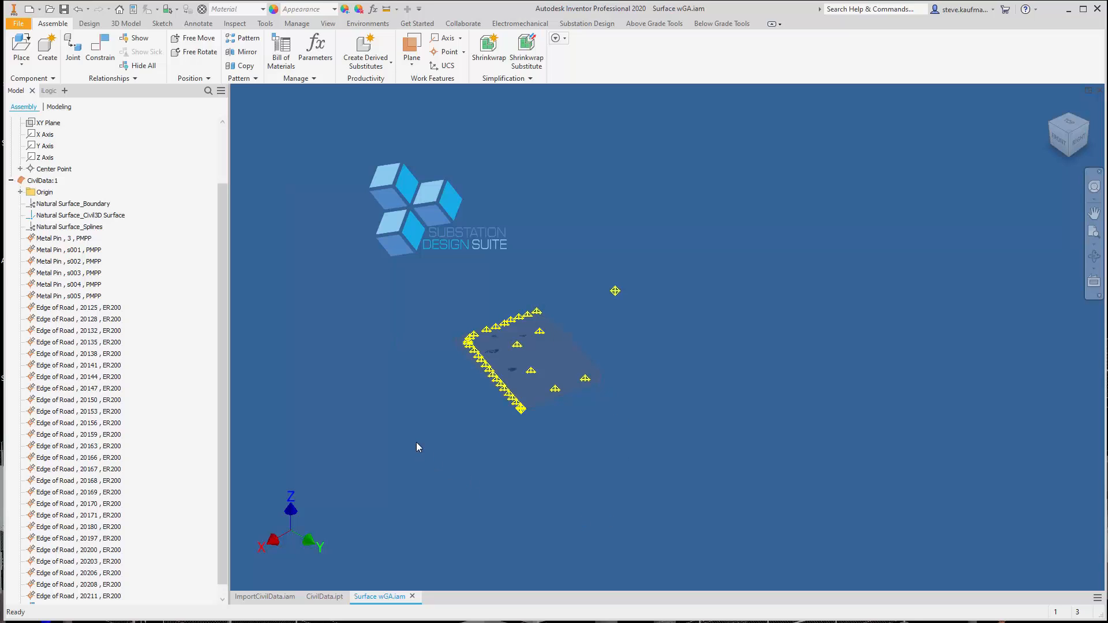
Ground the CivilData component in the assembly
{"action": "left_click", "coordinate": [42, 180]}
{"action": "right_click", "coordinate": [46, 185]}
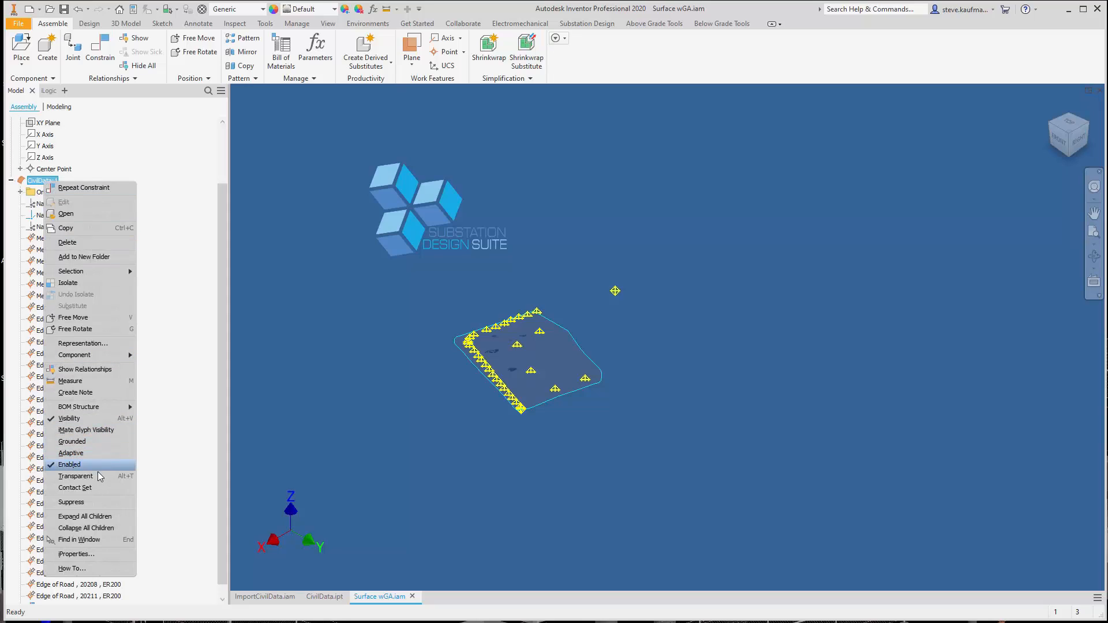
{"action": "left_click", "coordinate": [99, 443]}
{"action": "left_click", "coordinate": [323, 411]}
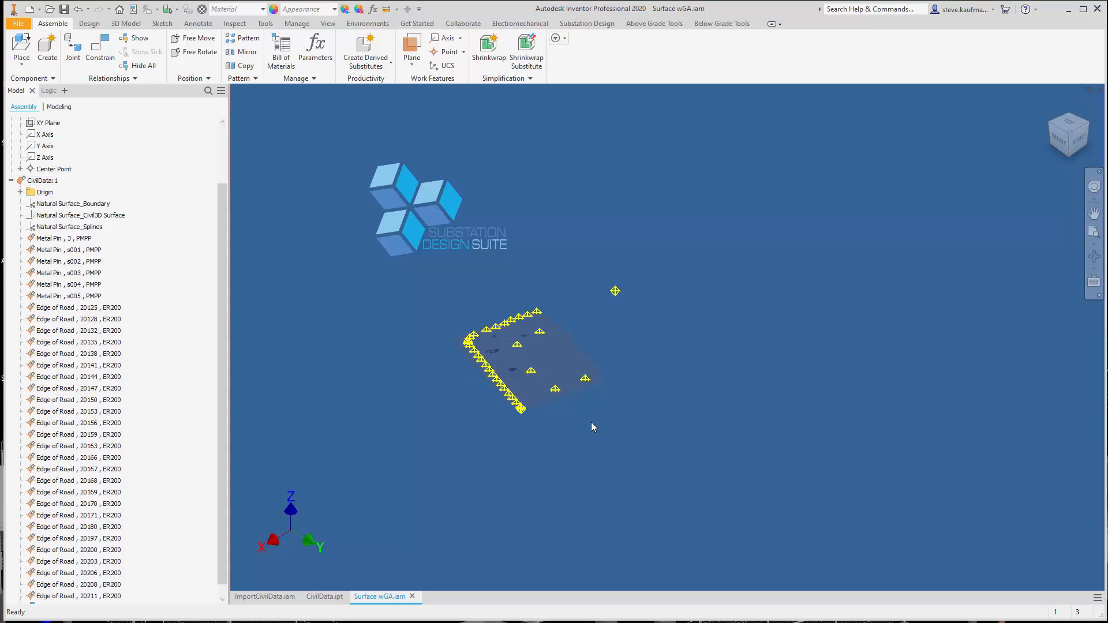
{"action": "scroll", "coordinate": [577, 411], "scroll_direction": "up", "scroll_amount": 5}
{"action": "scroll", "coordinate": [577, 411], "scroll_direction": "down", "scroll_amount": 3}
{"action": "left_click", "coordinate": [512, 349]}
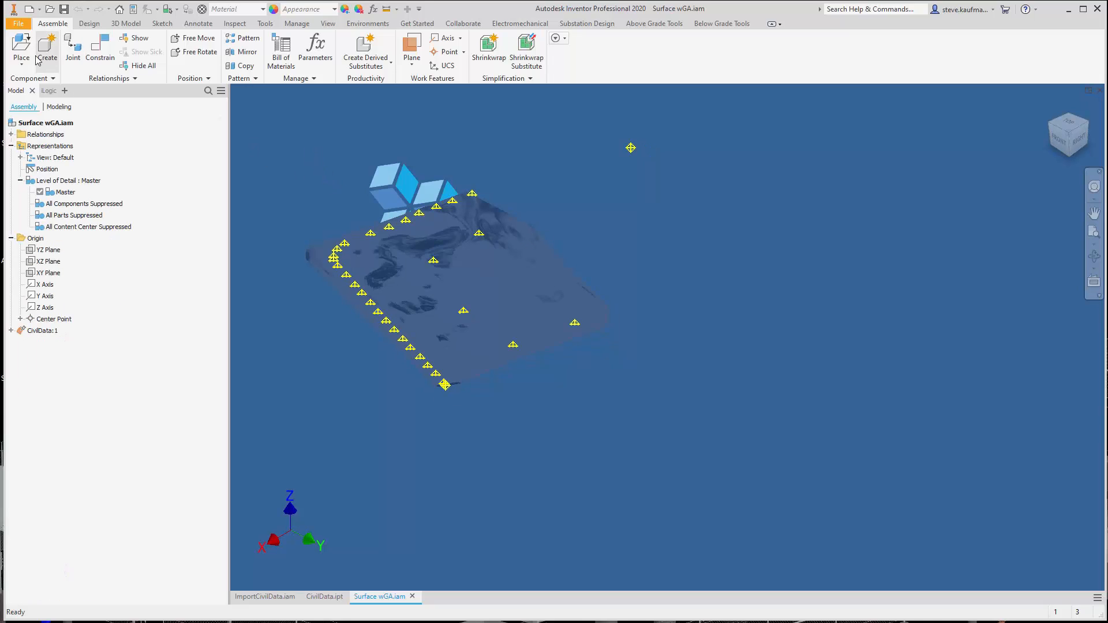
Place one instance of SDS GeneralArrangement.iam in the open space beside the terrain surface
{"action": "left_click", "coordinate": [21, 45]}
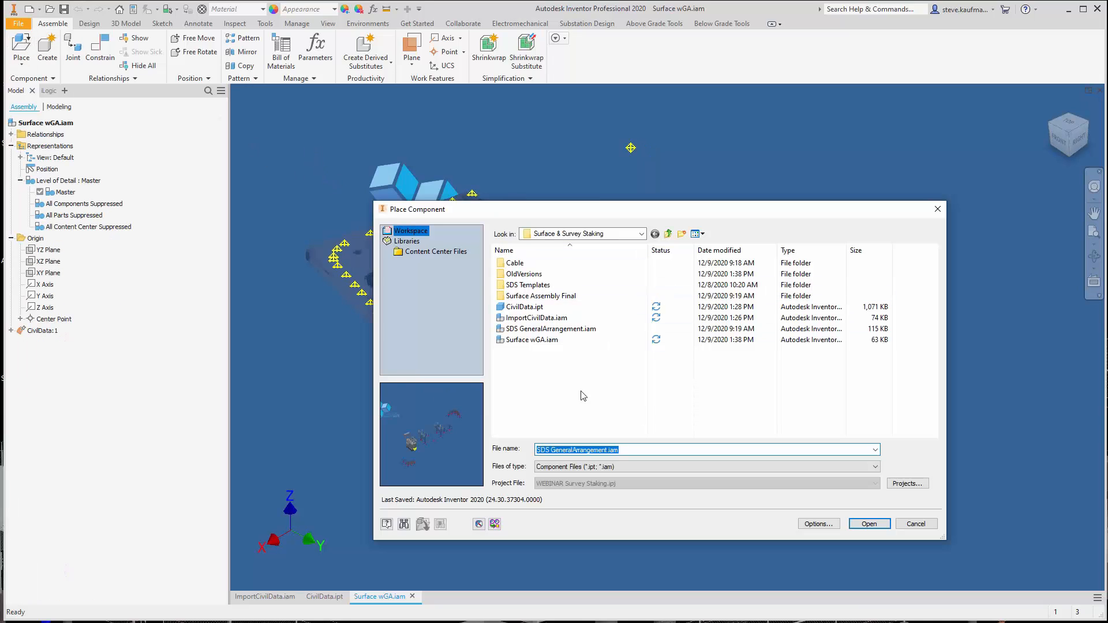
{"action": "left_click", "coordinate": [557, 329]}
{"action": "left_click", "coordinate": [868, 524]}
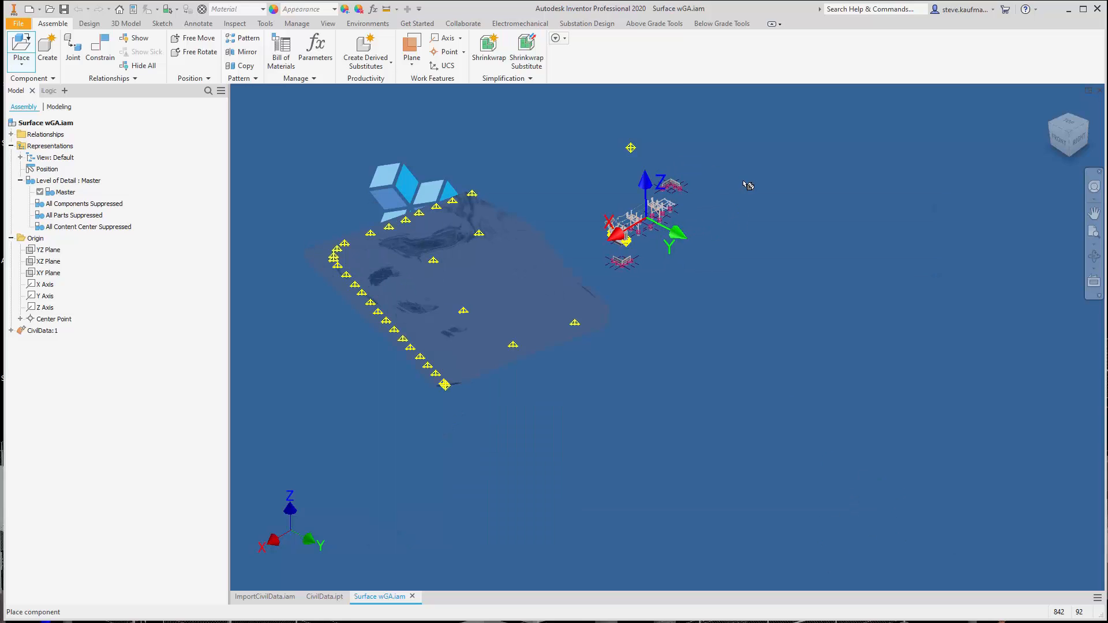
{"action": "left_click", "coordinate": [648, 220]}
{"action": "right_click", "coordinate": [781, 171]}
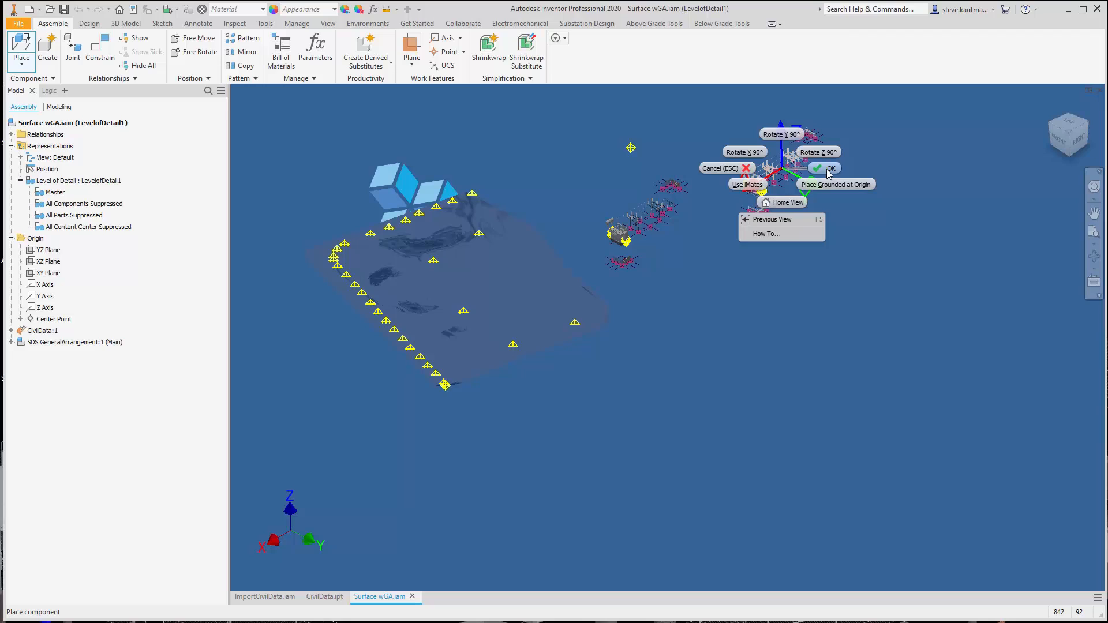
{"action": "left_click", "coordinate": [829, 173]}
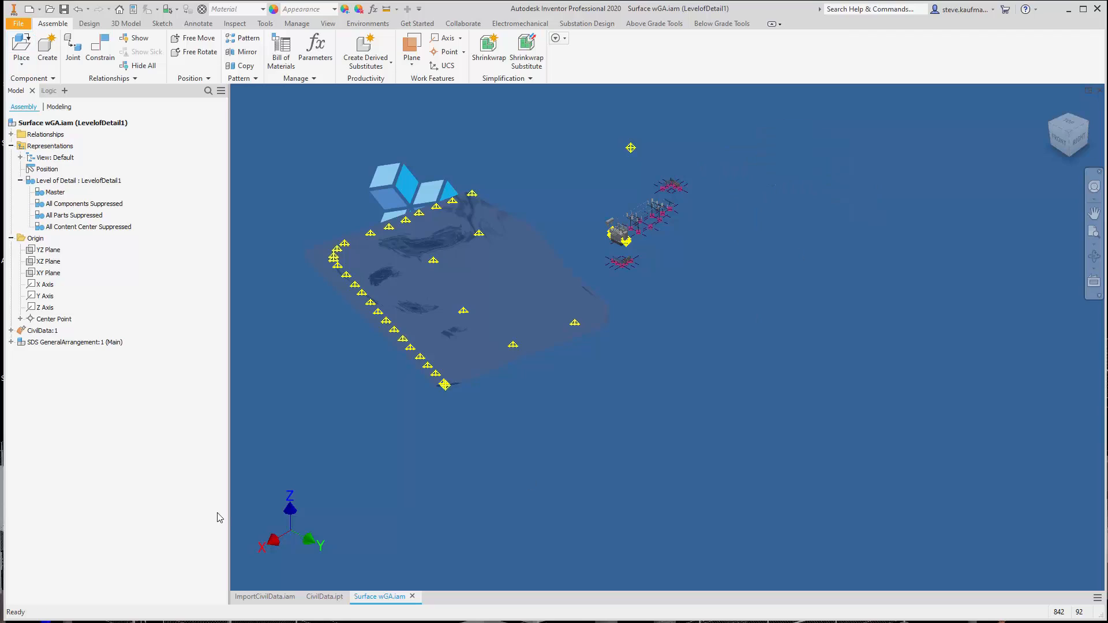
Constrain the XY Plane of SDS GeneralArrangement flush with the top-level assembly's XY Plane at a 0.000 in offset
{"action": "left_click", "coordinate": [11, 343]}
{"action": "left_click", "coordinate": [21, 377]}
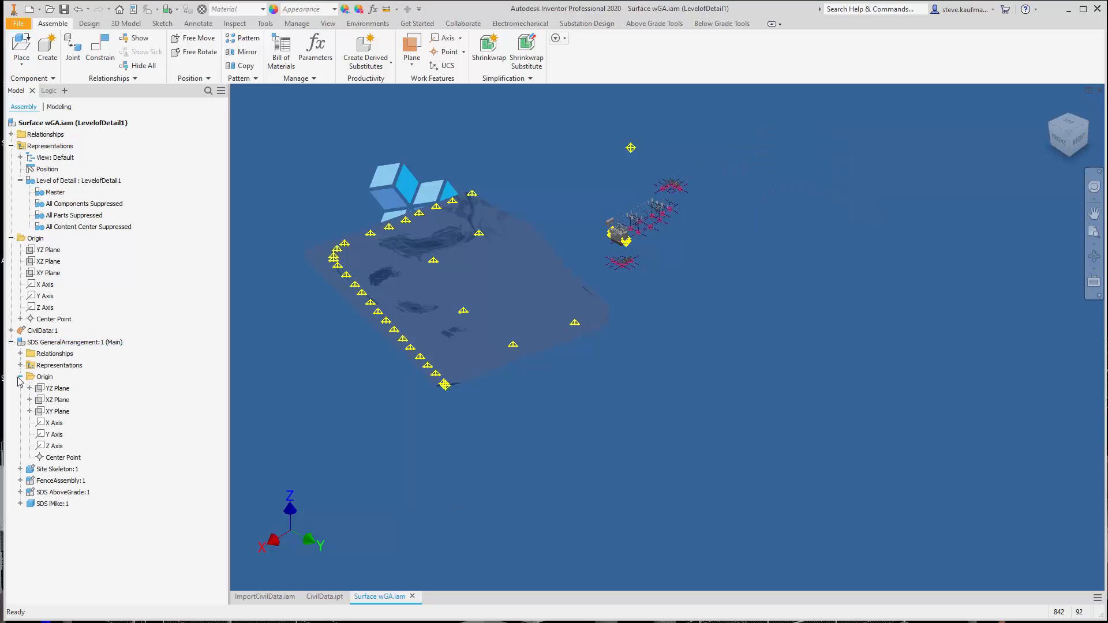
{"action": "left_click", "coordinate": [58, 411]}
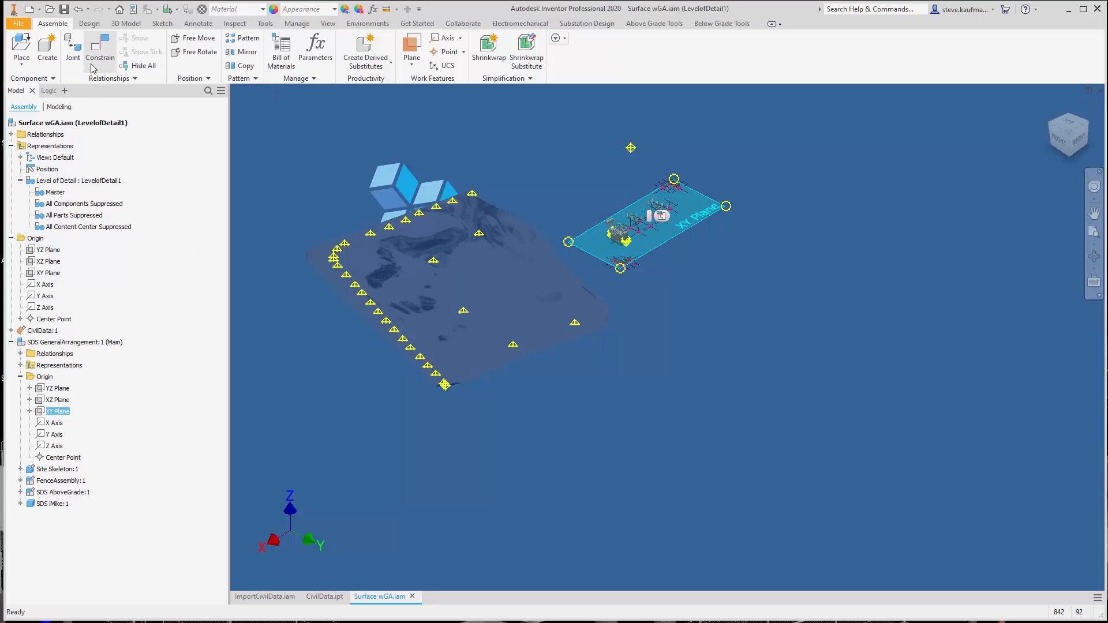
{"action": "left_click", "coordinate": [97, 55]}
{"action": "left_click", "coordinate": [344, 175]}
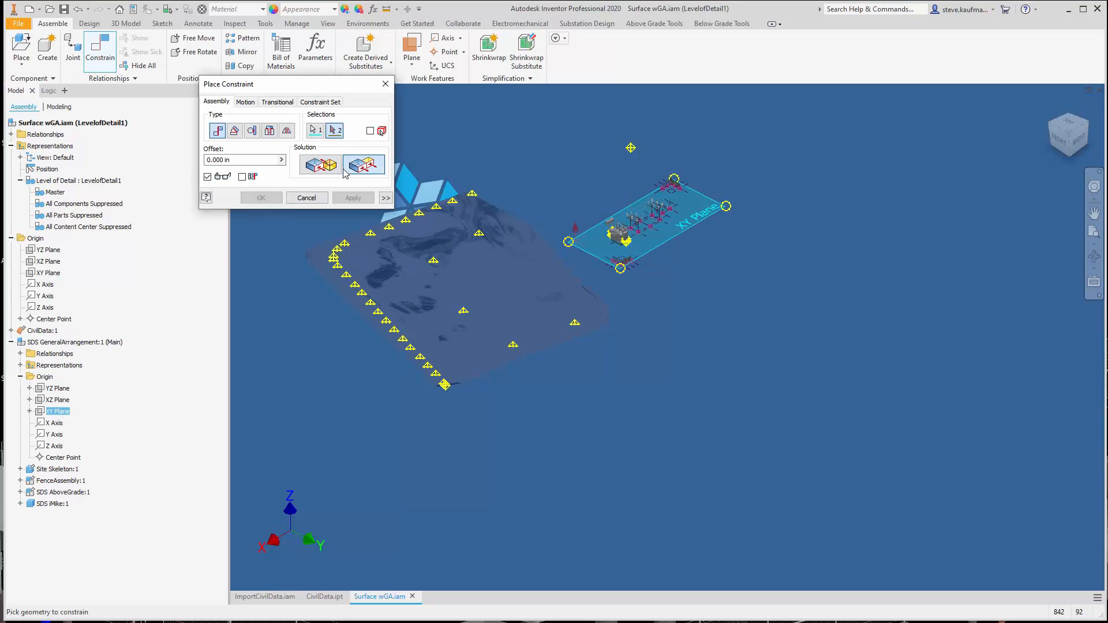
{"action": "left_click", "coordinate": [49, 272]}
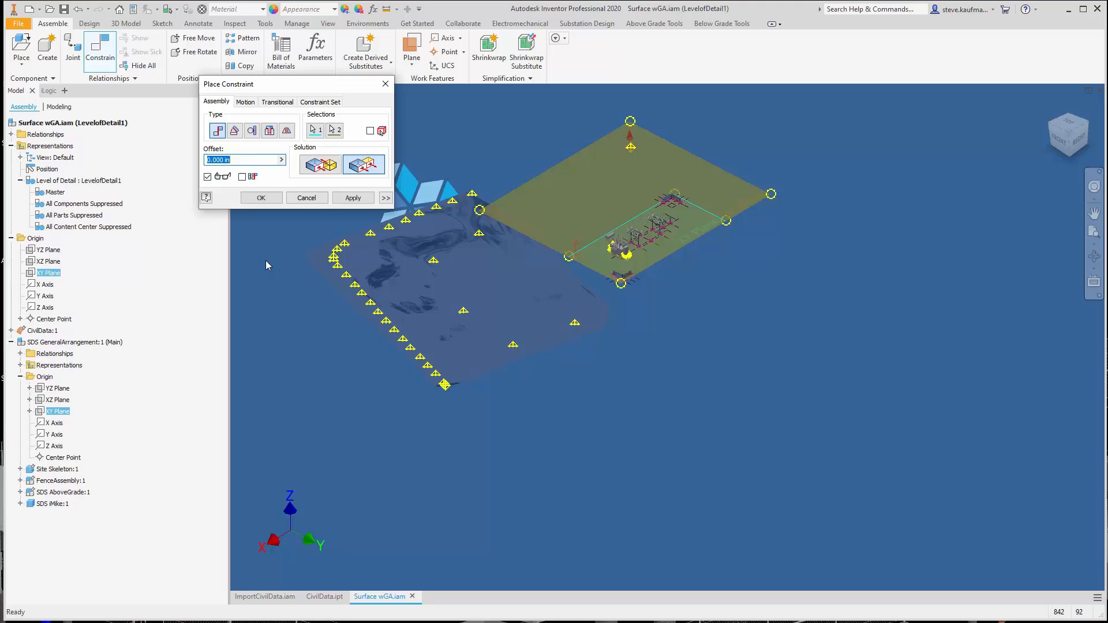
{"action": "left_click", "coordinate": [353, 199]}
{"action": "left_click", "coordinate": [294, 198]}
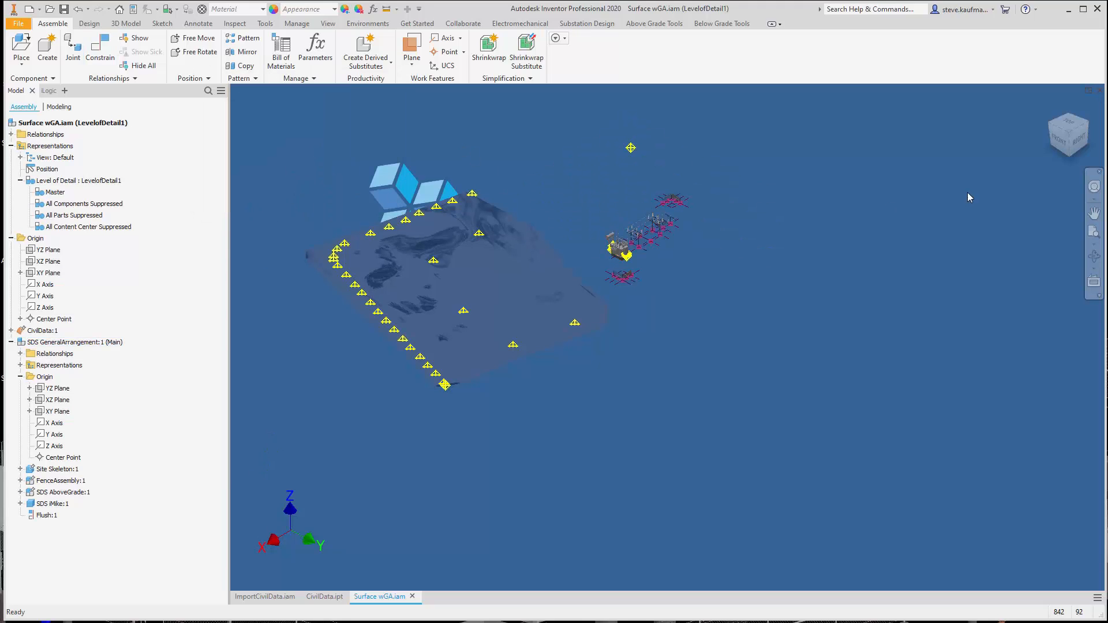
Freely rotate SDS GeneralArrangement clockwise in the top view so its row of structures runs roughly parallel to the terrain's lower road edge
{"action": "left_click", "coordinate": [1069, 123]}
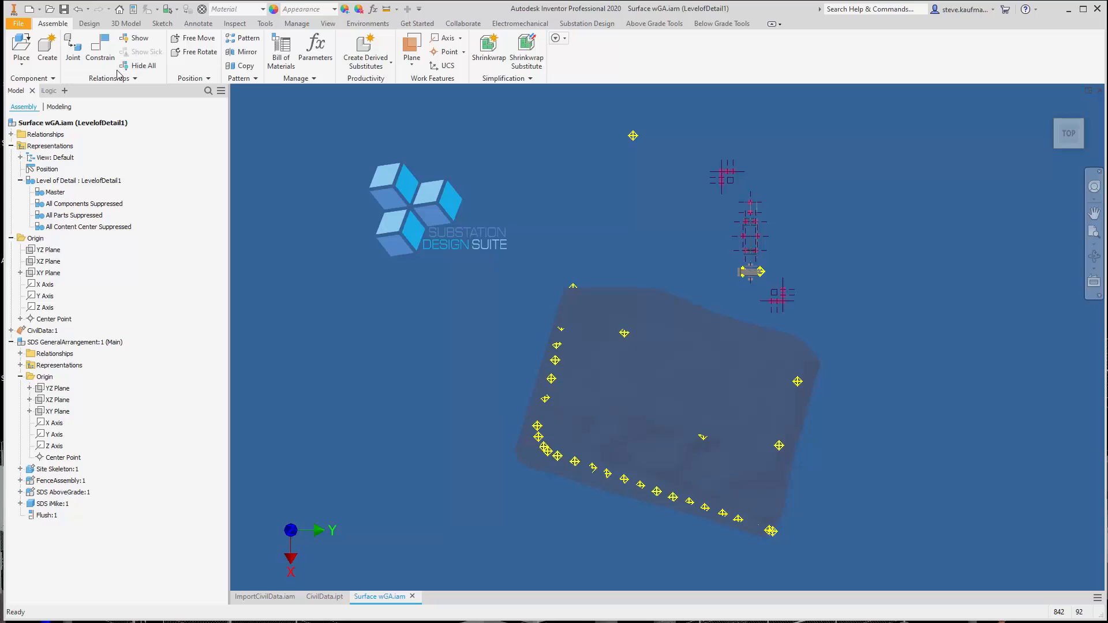
{"action": "left_click", "coordinate": [197, 52]}
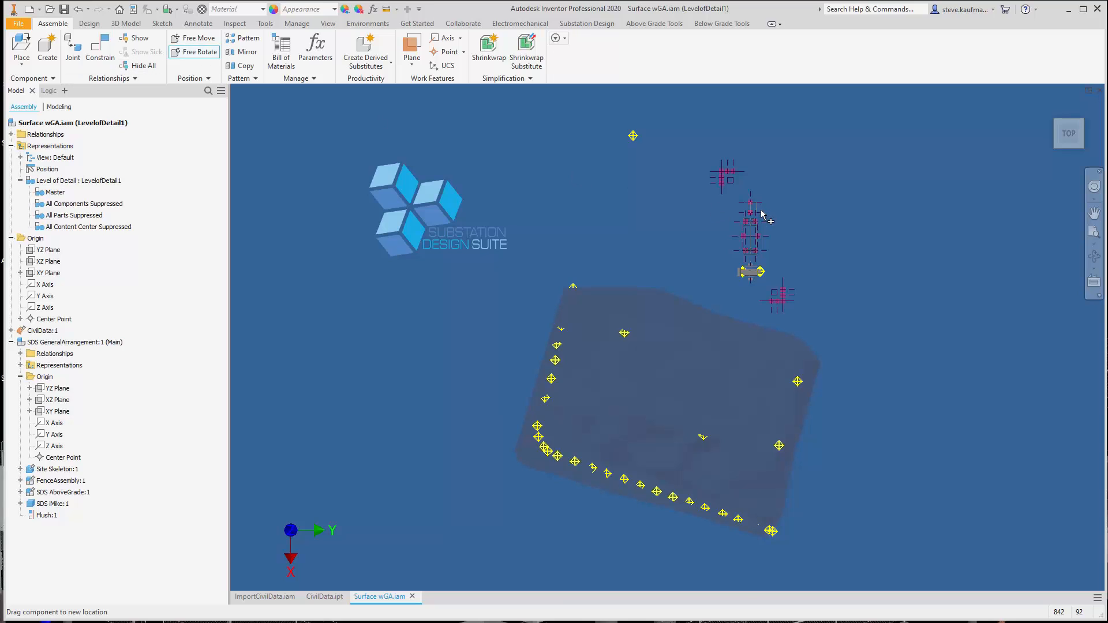
{"action": "left_click", "coordinate": [752, 225]}
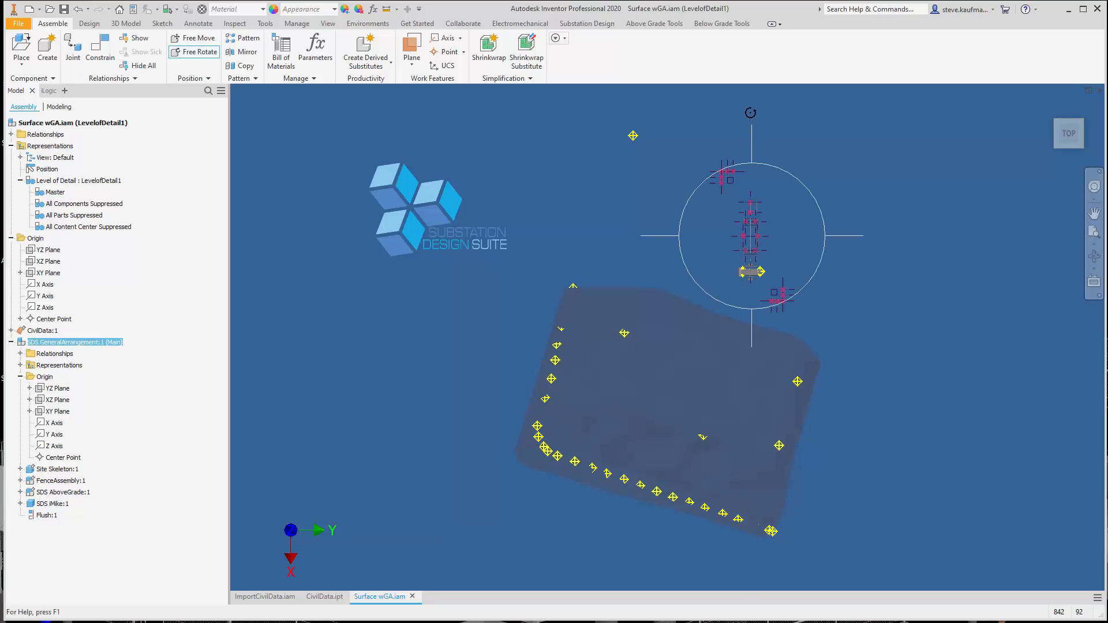
{"action": "left_click_drag", "start_coordinate": [750, 113], "coordinate": [890, 296]}
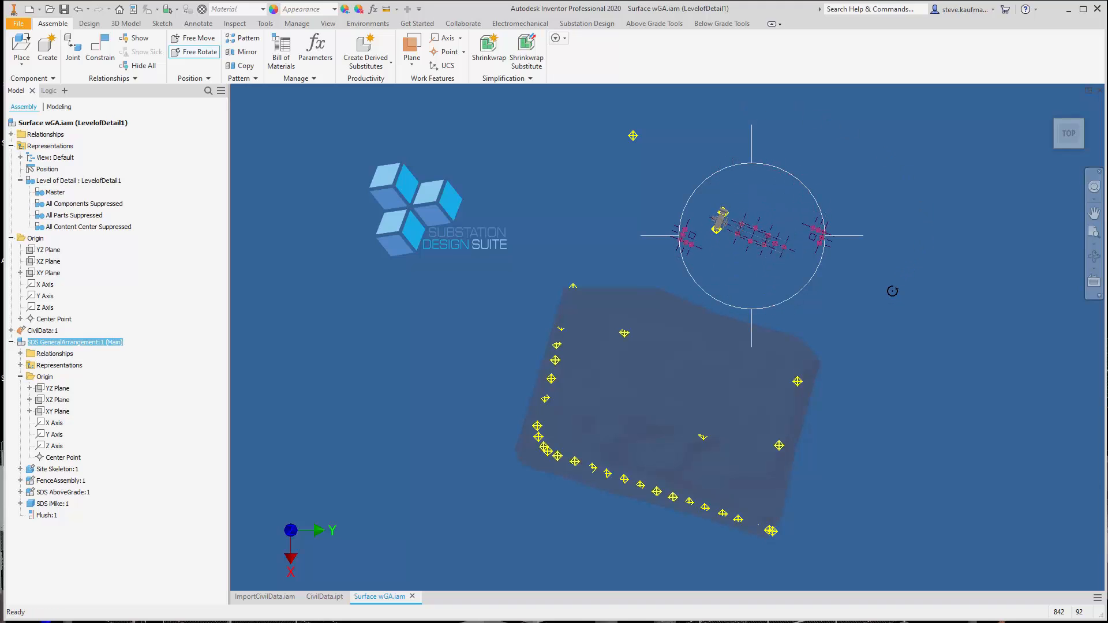
{"action": "right_click", "coordinate": [898, 171]}
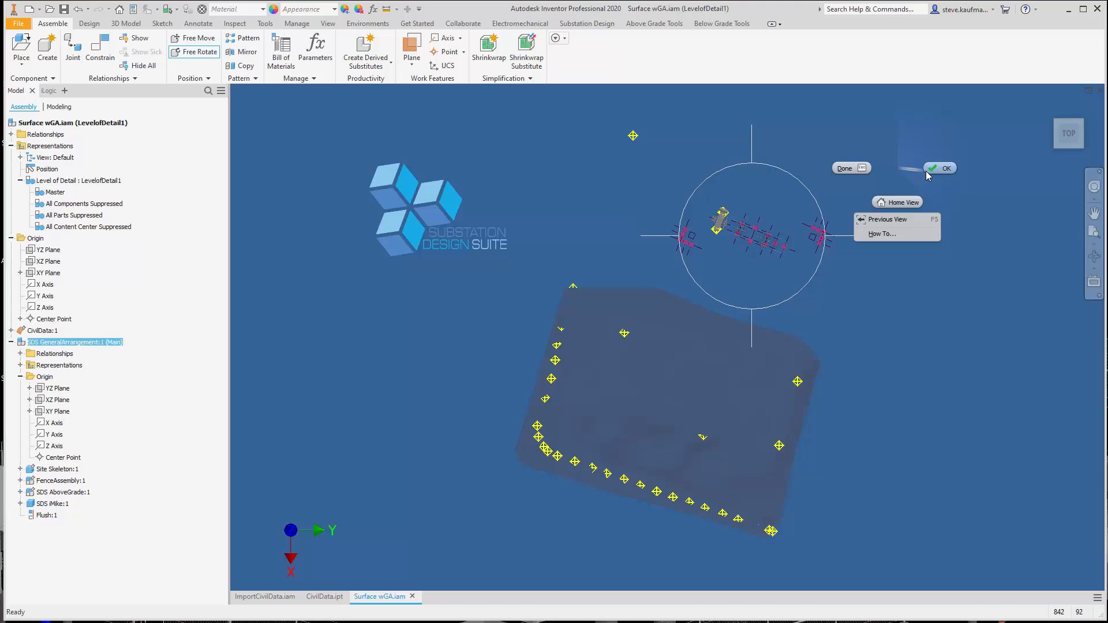
{"action": "left_click", "coordinate": [926, 172]}
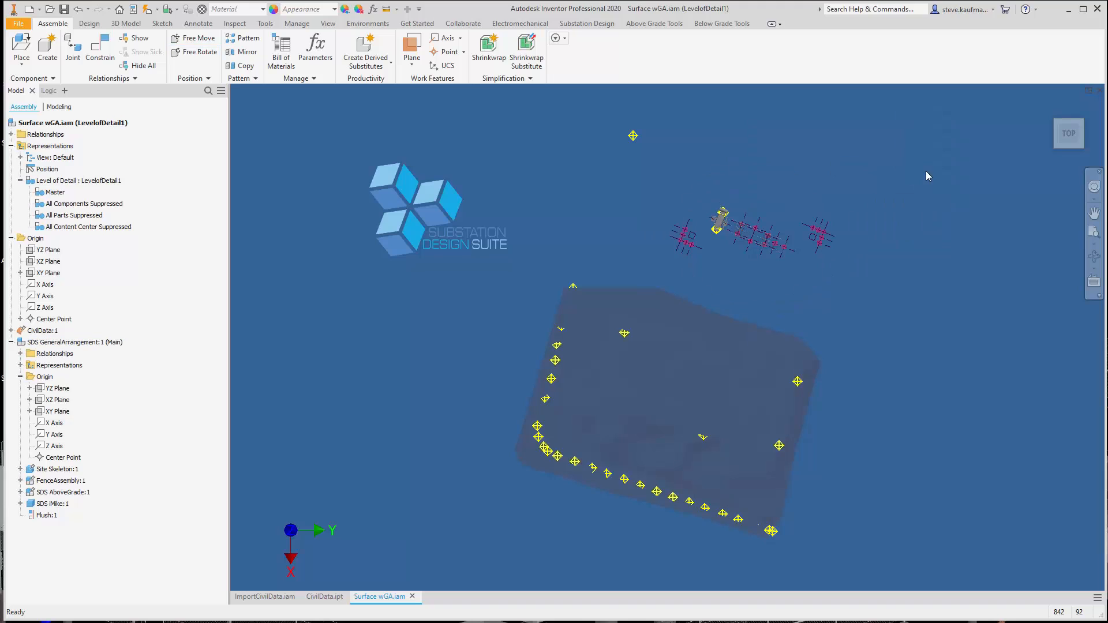
Mate the Site Skeleton's WP_DrainageSideISBlockWall plane to the two survey points along the terrain's drainage-side edge, each at 0.000 in offset
{"action": "left_click", "coordinate": [21, 469]}
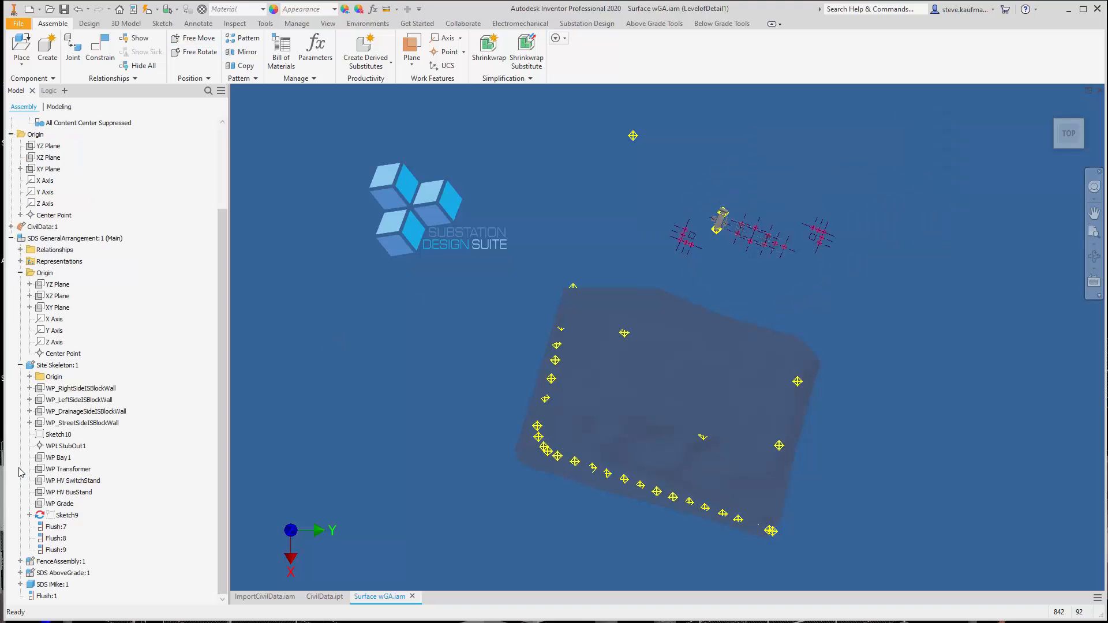
{"action": "left_click", "coordinate": [81, 413]}
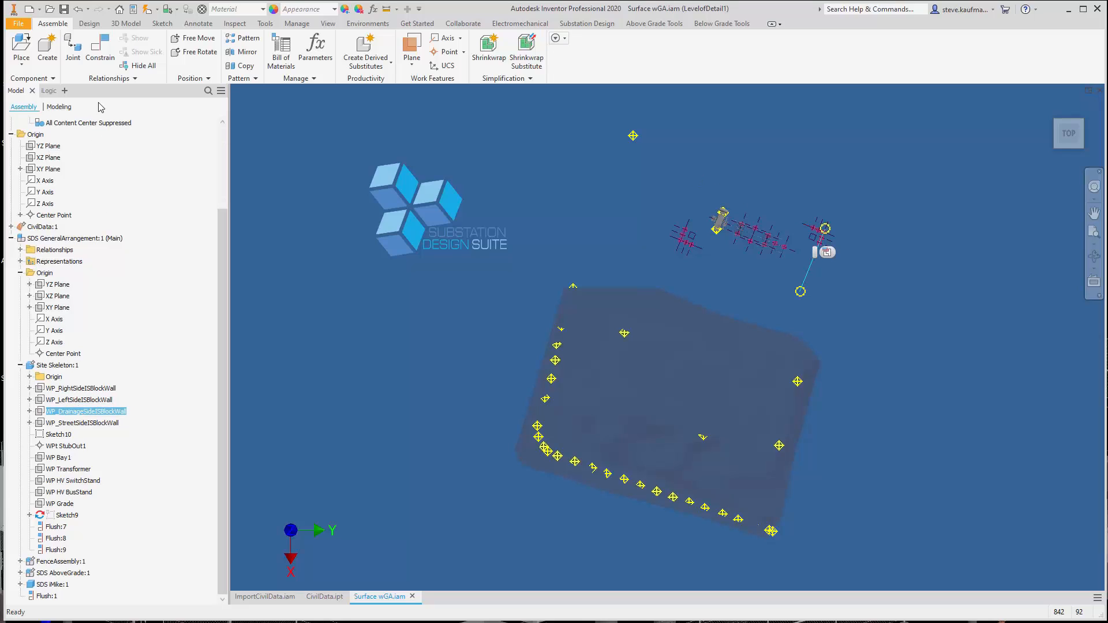
{"action": "left_click", "coordinate": [102, 55]}
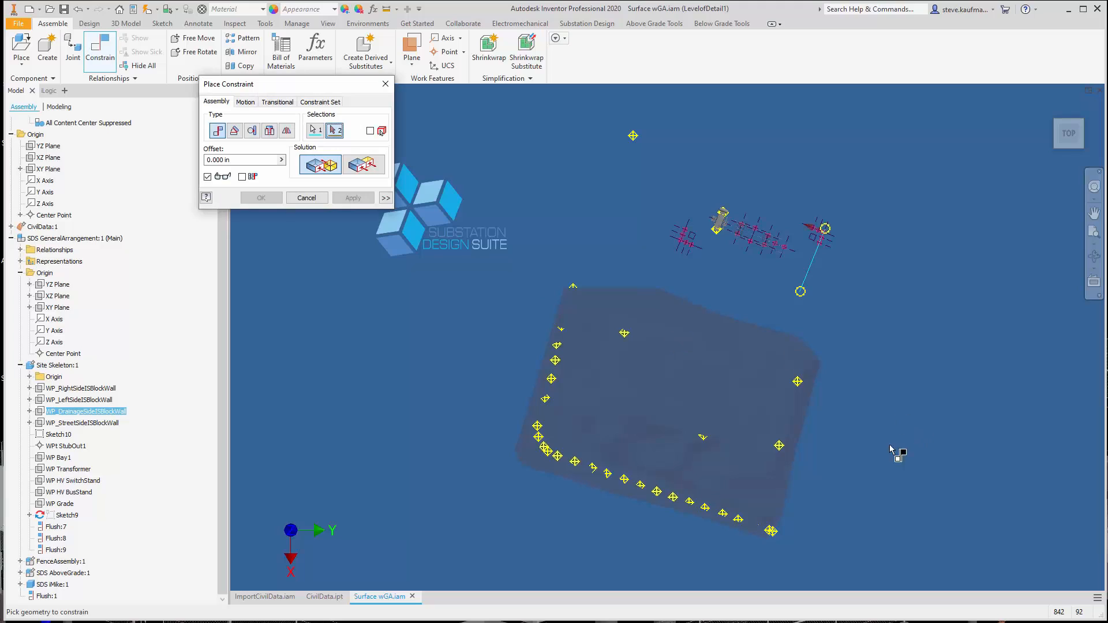
{"action": "left_click", "coordinate": [779, 448]}
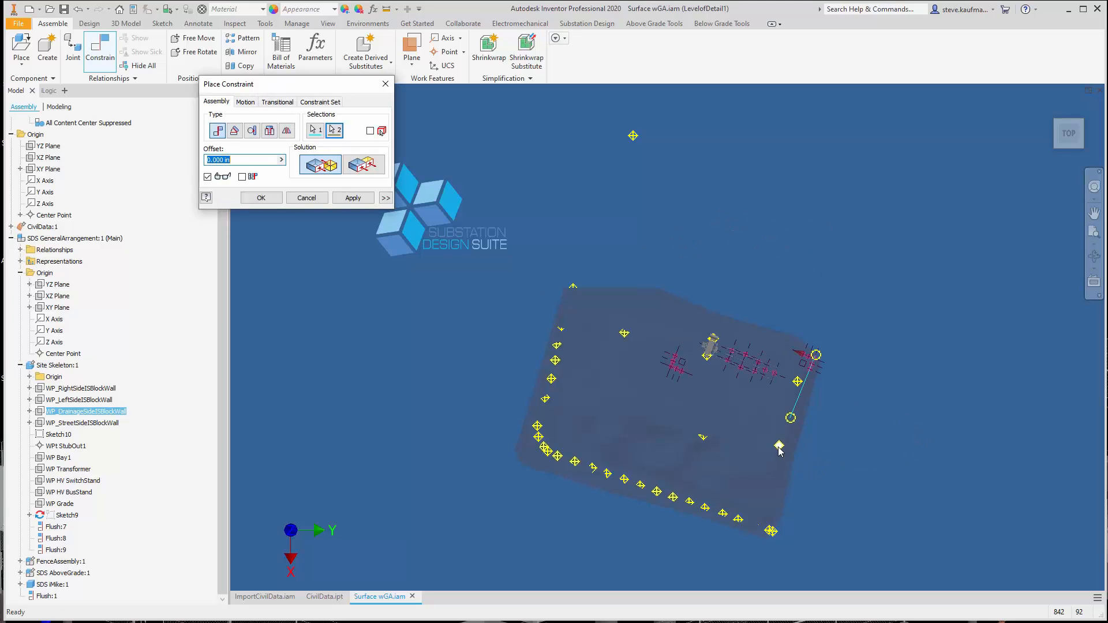
{"action": "left_click", "coordinate": [355, 202]}
{"action": "left_click", "coordinate": [83, 411]}
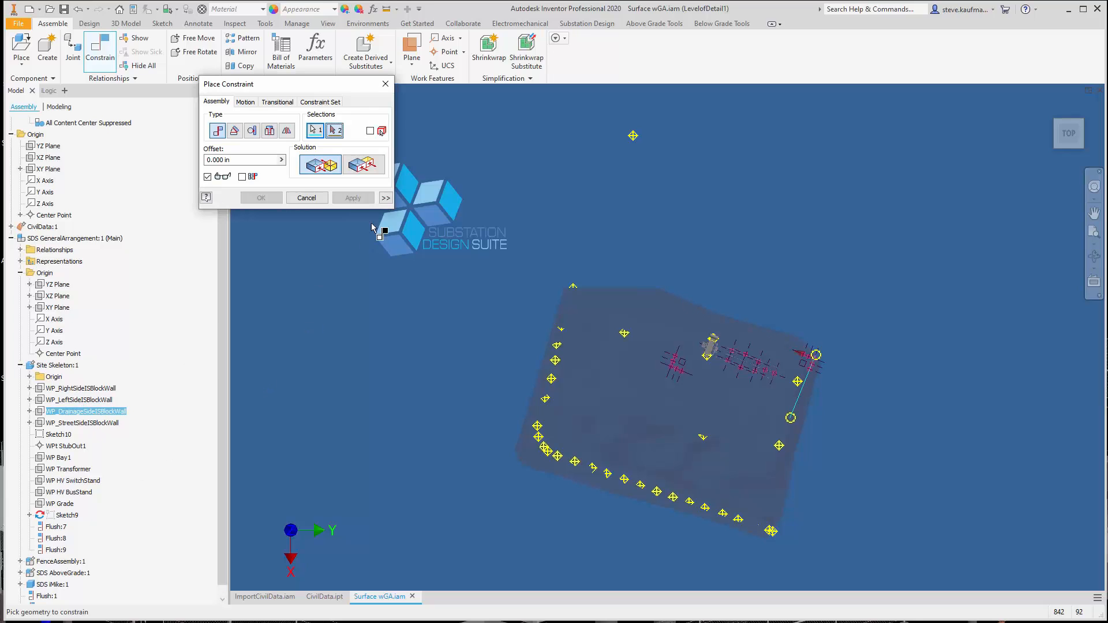
{"action": "left_click", "coordinate": [798, 382]}
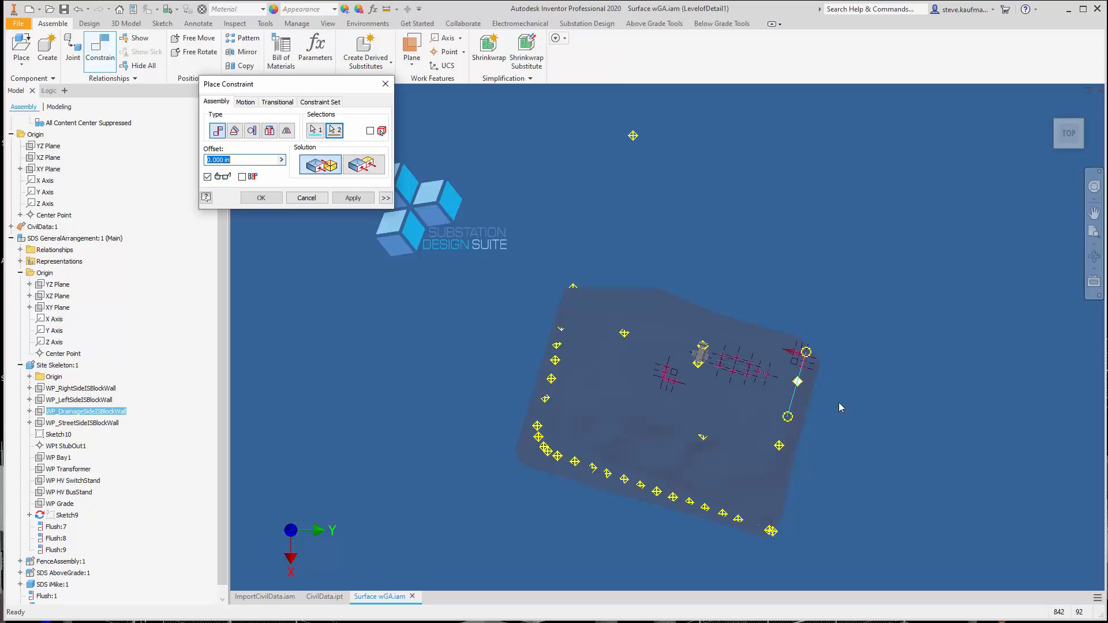
{"action": "left_click", "coordinate": [353, 198]}
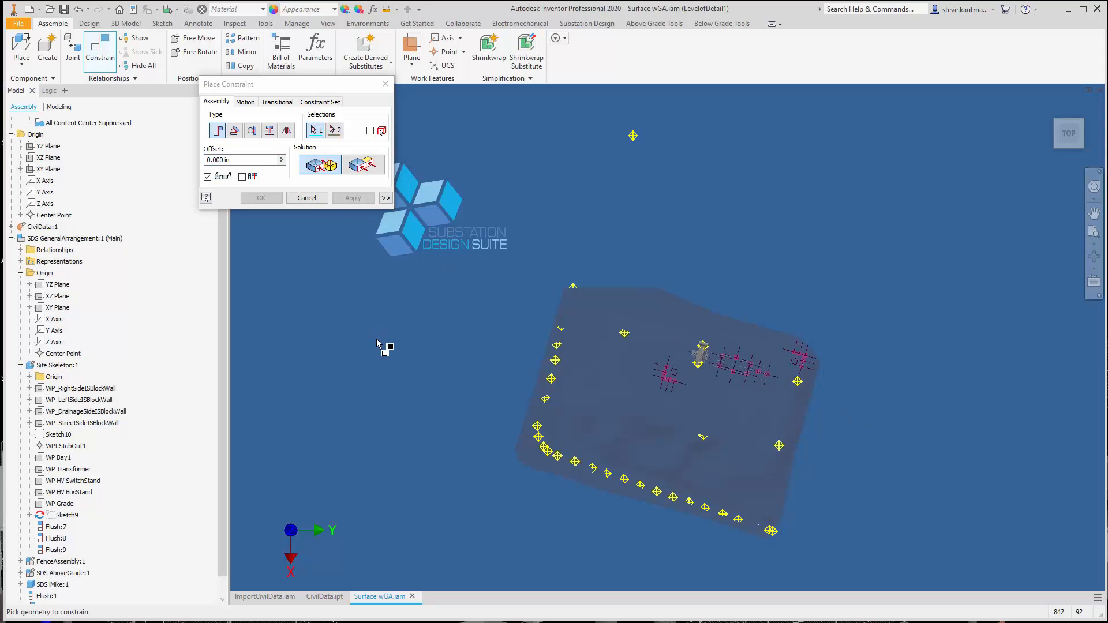
Mate the WP_RightSideISBlockWall plane at 0.000 in offset to the interior survey point beyond the fence section near the transformer
{"action": "key", "text": "F6"}
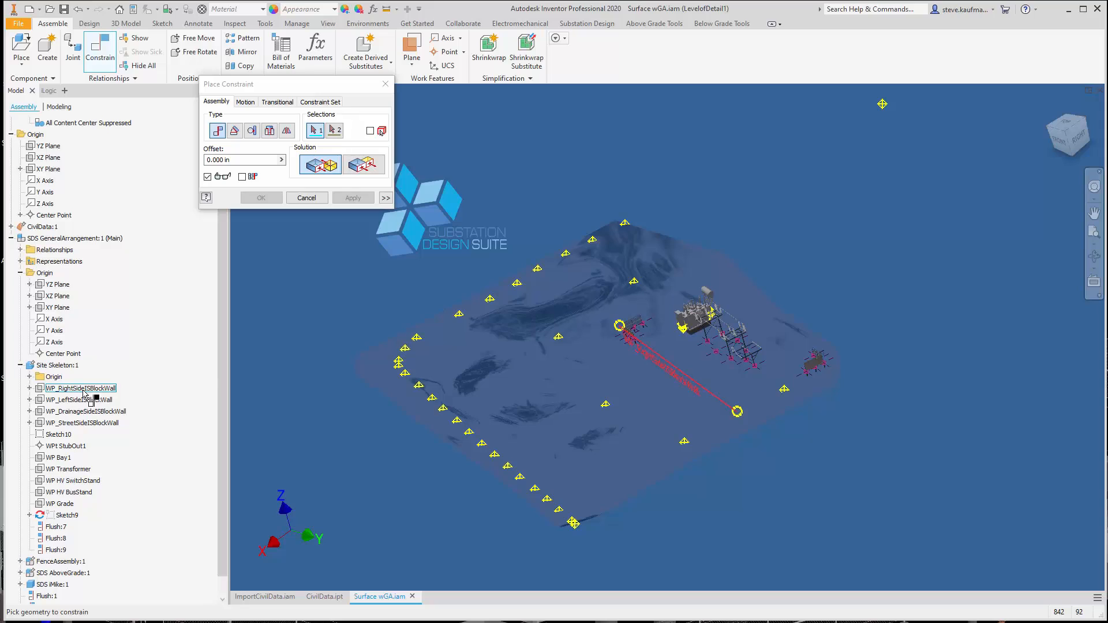
{"action": "left_click", "coordinate": [83, 391]}
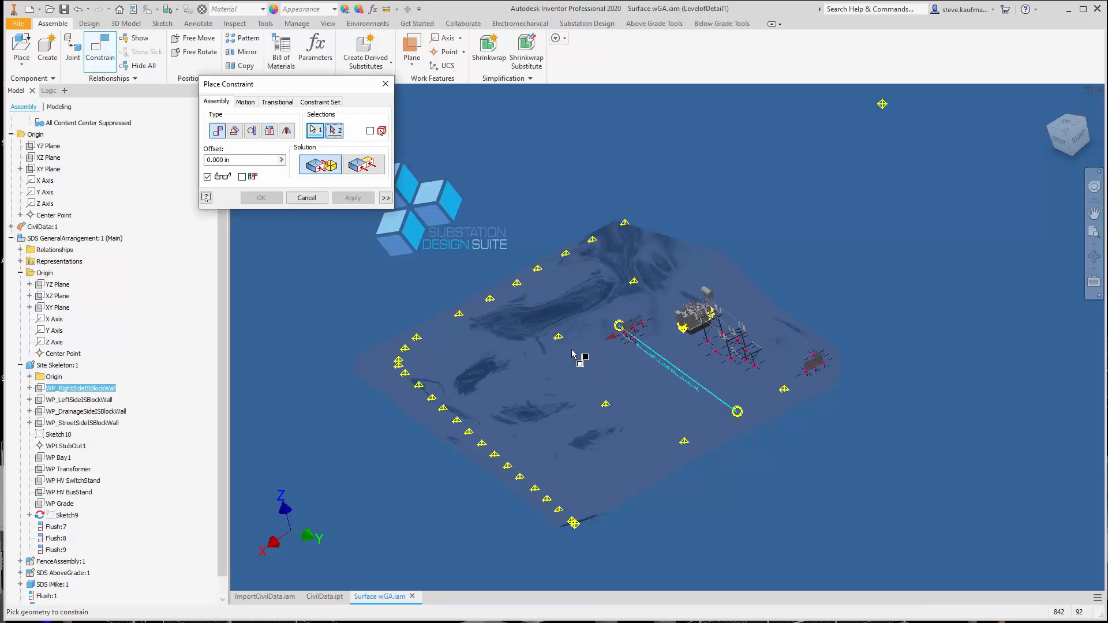
{"action": "left_click", "coordinate": [558, 338]}
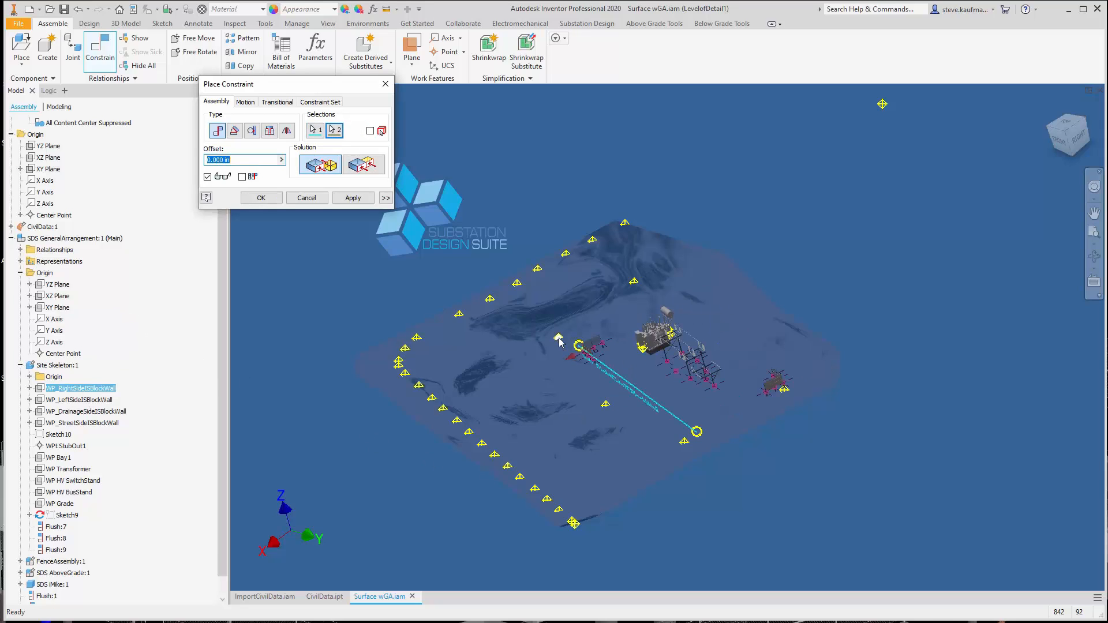
{"action": "left_click", "coordinate": [353, 198]}
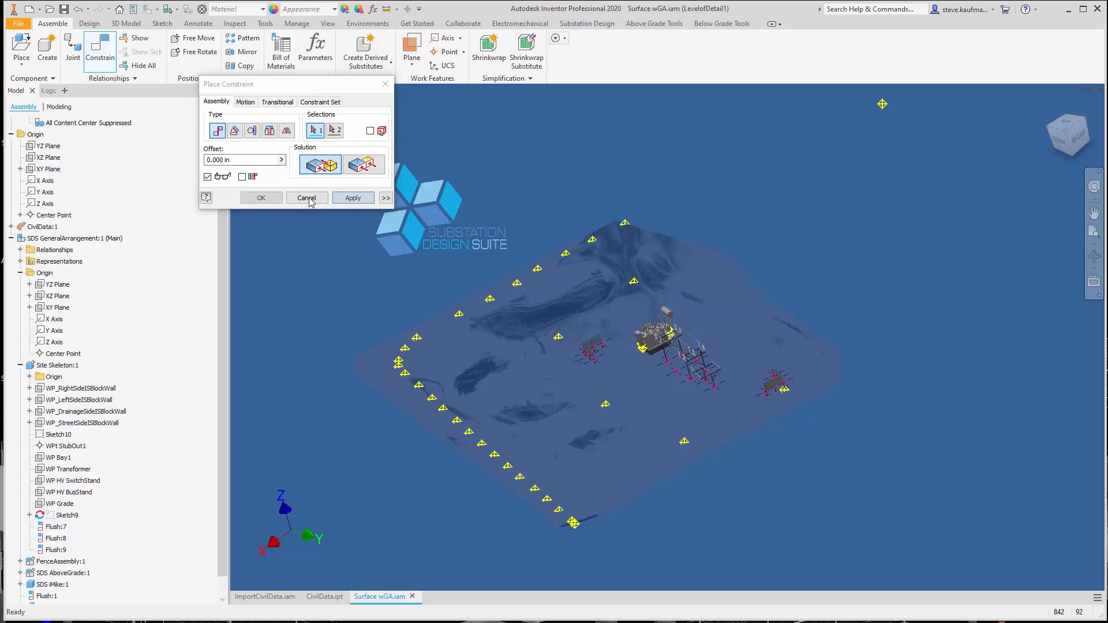
{"action": "key", "text": "Escape"}
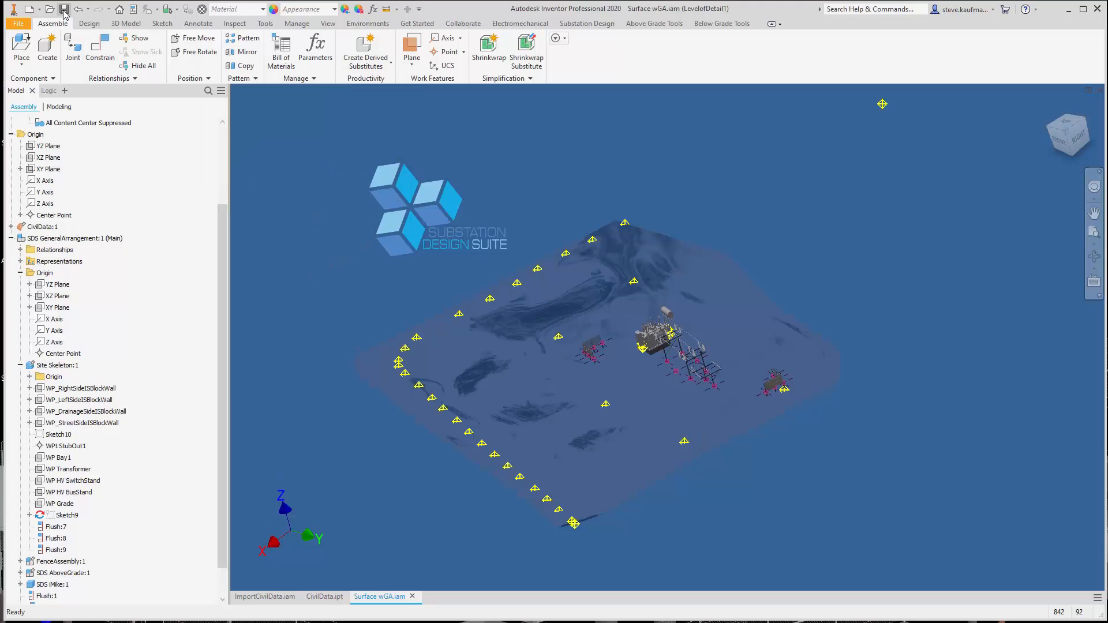
Save the assembly with its level of detail changes stored as a representation named Surface with GA
{"action": "left_click", "coordinate": [64, 9]}
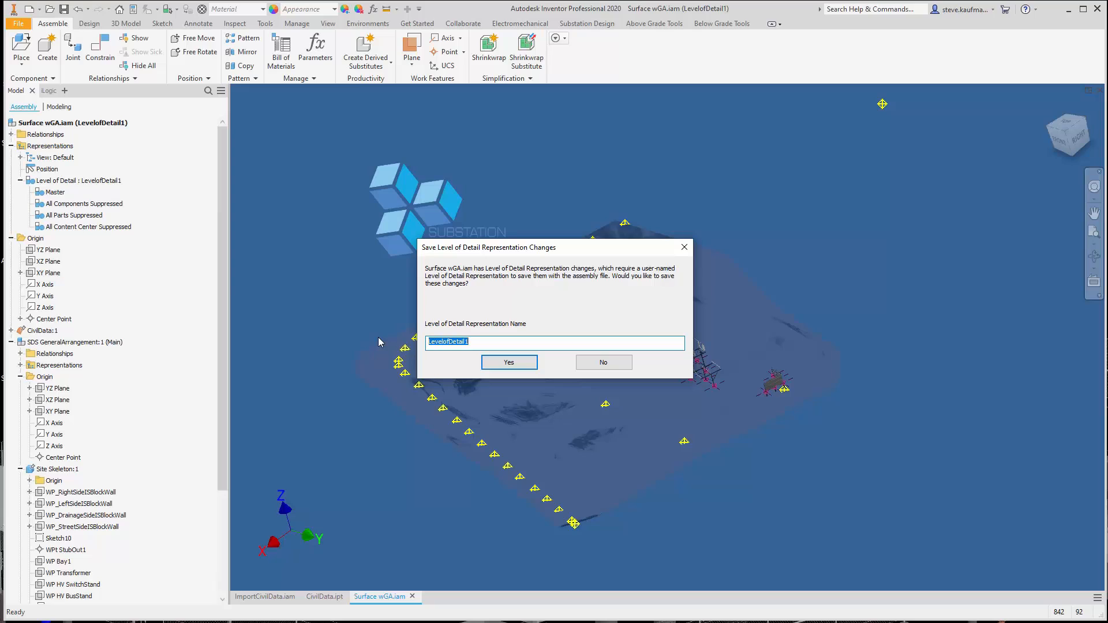
{"action": "type", "text": "Surface with GA"}
{"action": "left_click", "coordinate": [508, 362]}
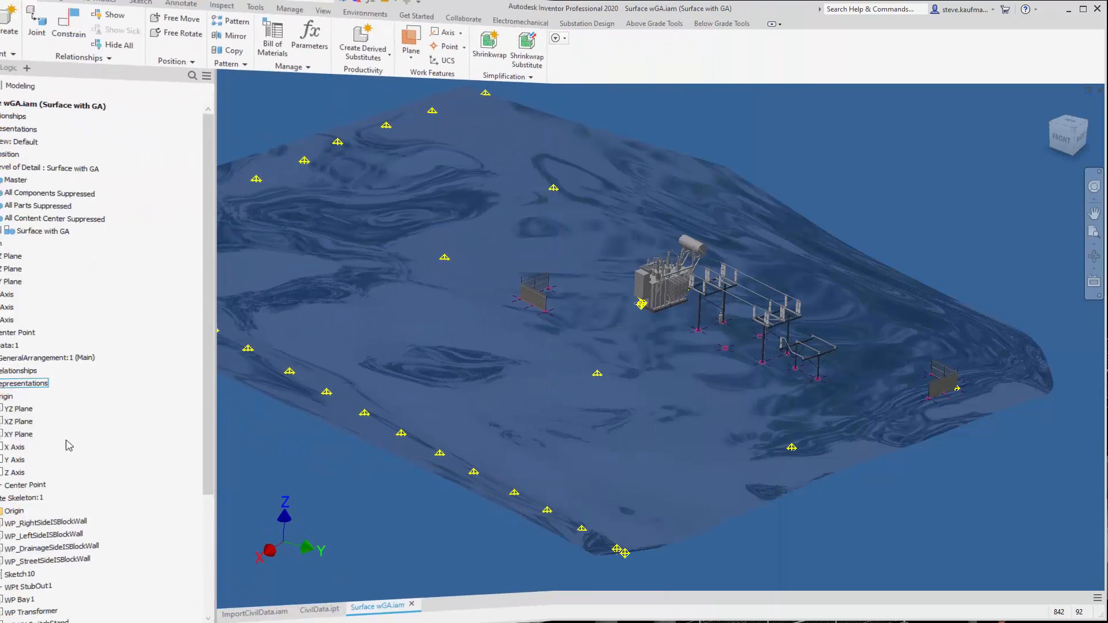
Check the offset of the flush constraint that sets the height of SDS GeneralArrangement
{"action": "left_click_drag", "start_coordinate": [220, 398], "coordinate": [219, 508]}
{"action": "double_click", "coordinate": [86, 563]}
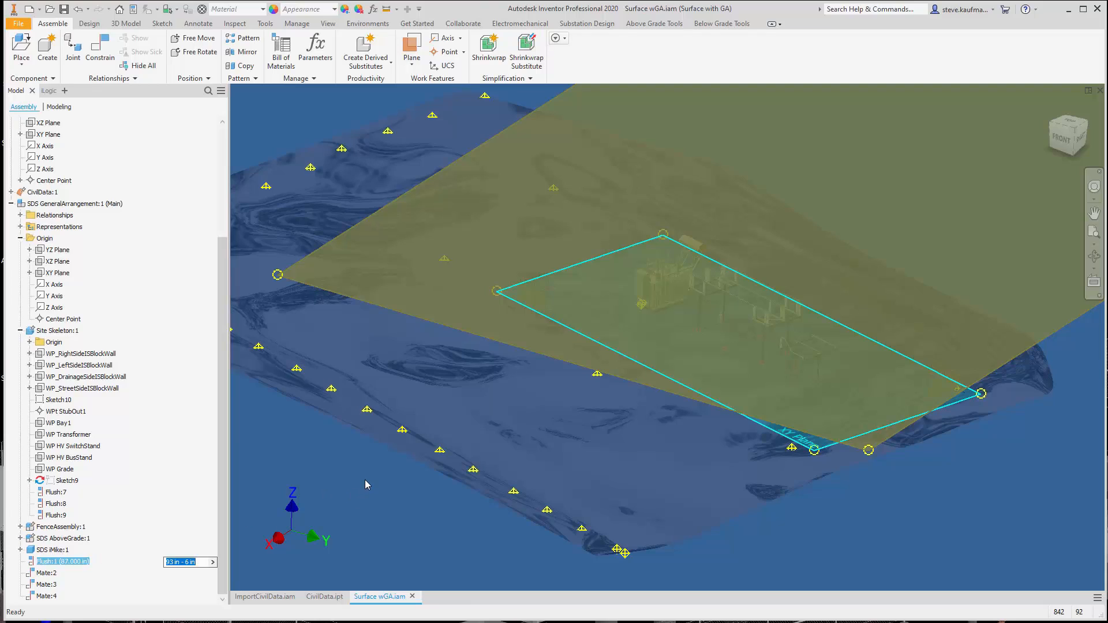
{"action": "key", "text": "Escape"}
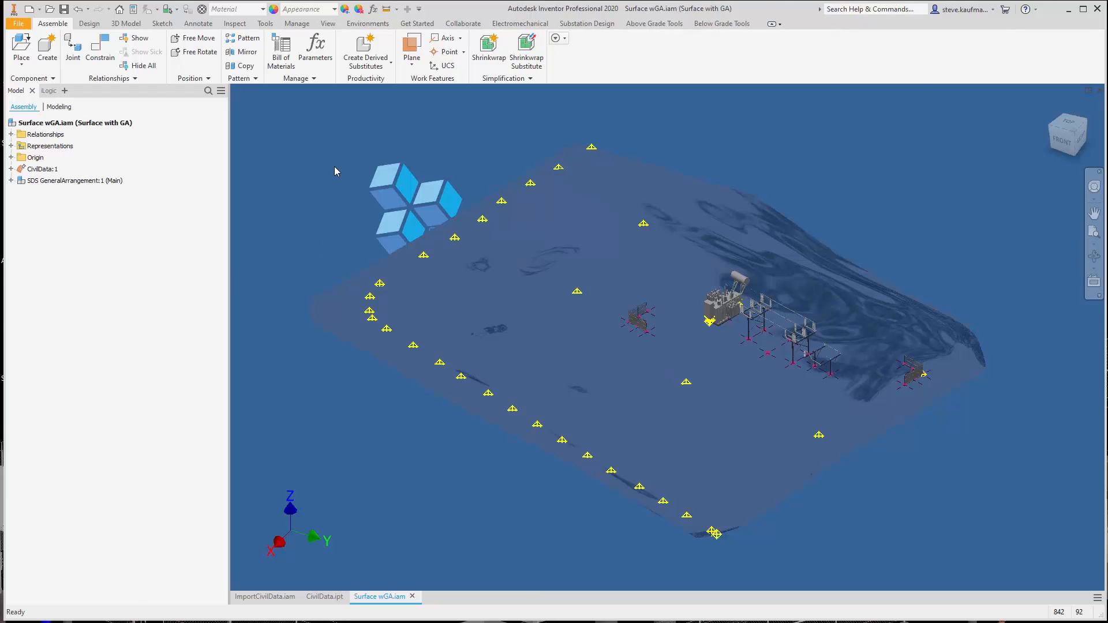
Create a part from the SDSTemplate2018.ipt template and save it as CivilPointsData in the Surface & Survey Staking folder
{"action": "left_click", "coordinate": [611, 24]}
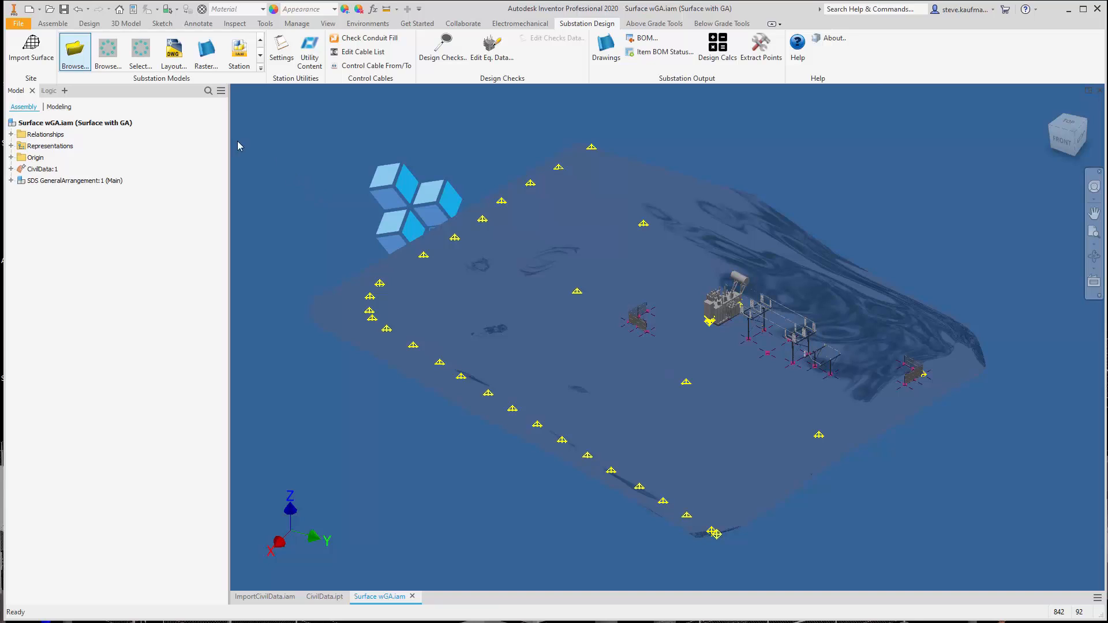
{"action": "left_click", "coordinate": [29, 9]}
{"action": "left_click", "coordinate": [519, 213]}
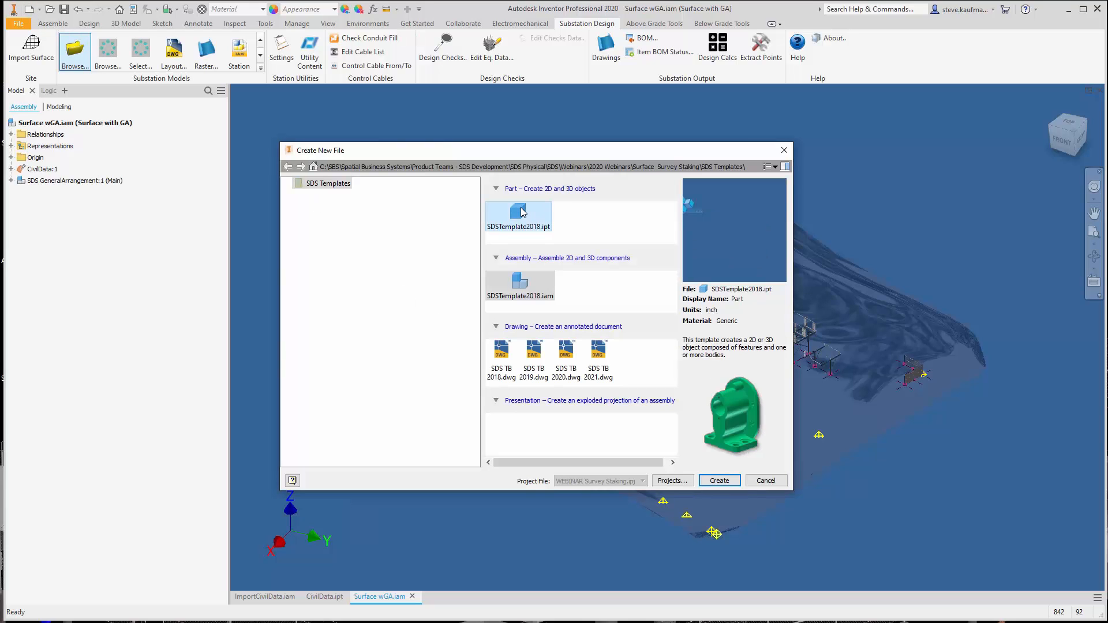
{"action": "left_click", "coordinate": [719, 480]}
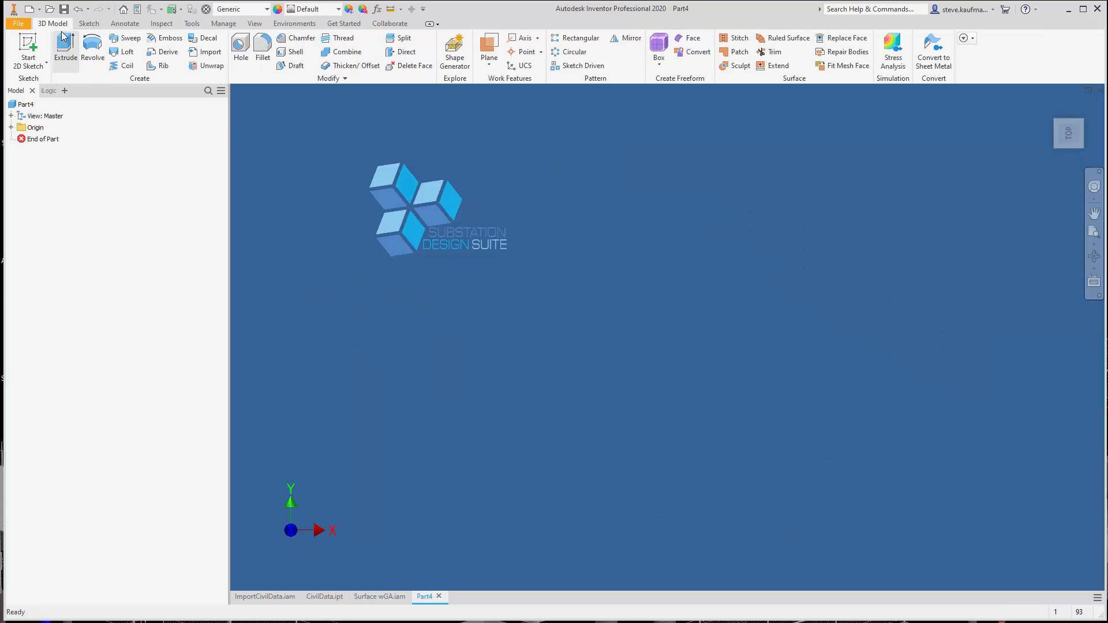
{"action": "left_click", "coordinate": [64, 9]}
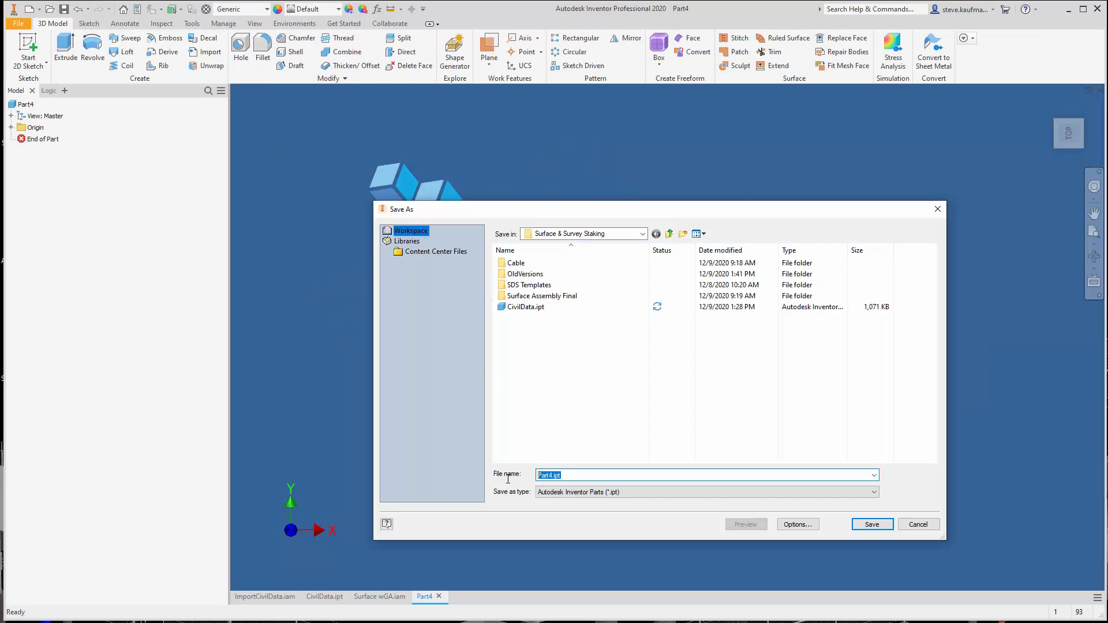
{"action": "type", "text": "C"}
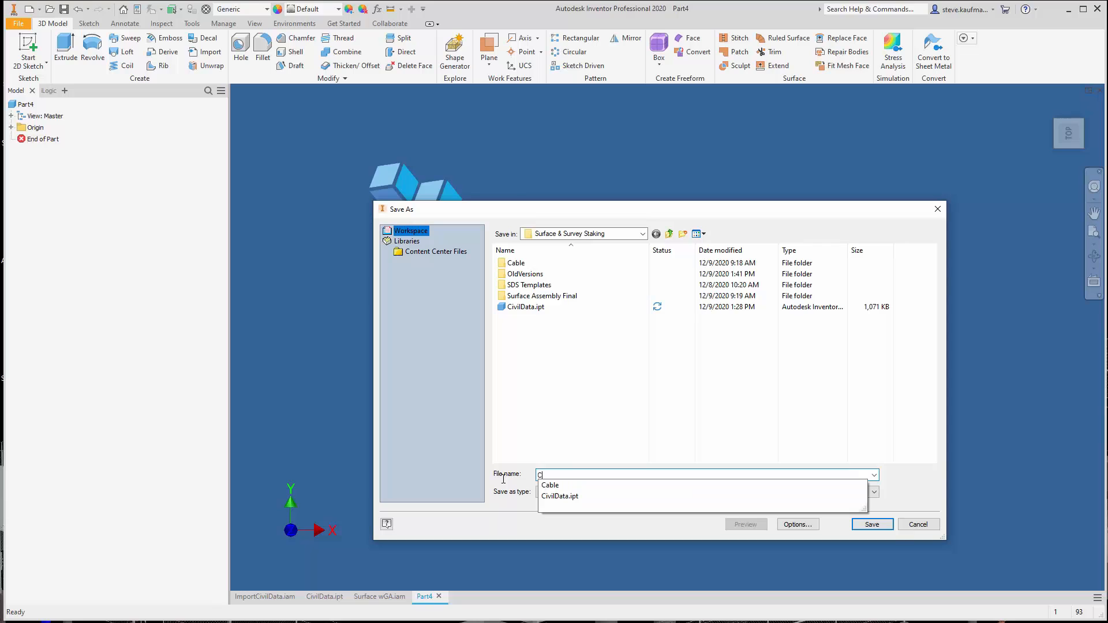
{"action": "type", "text": "ivilPointsData"}
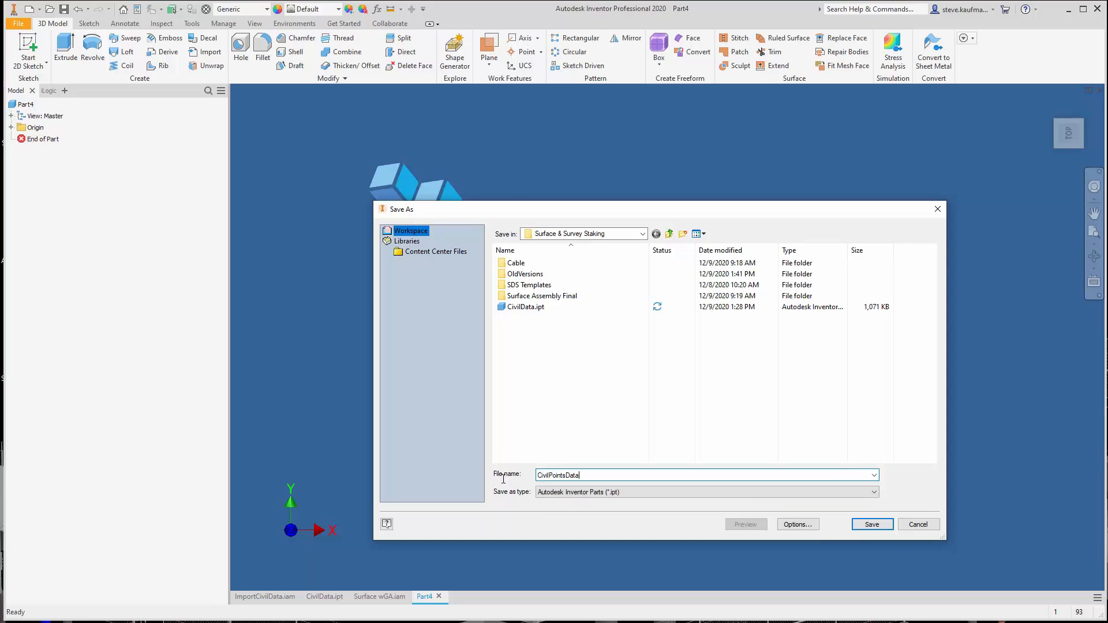
{"action": "left_click", "coordinate": [866, 525]}
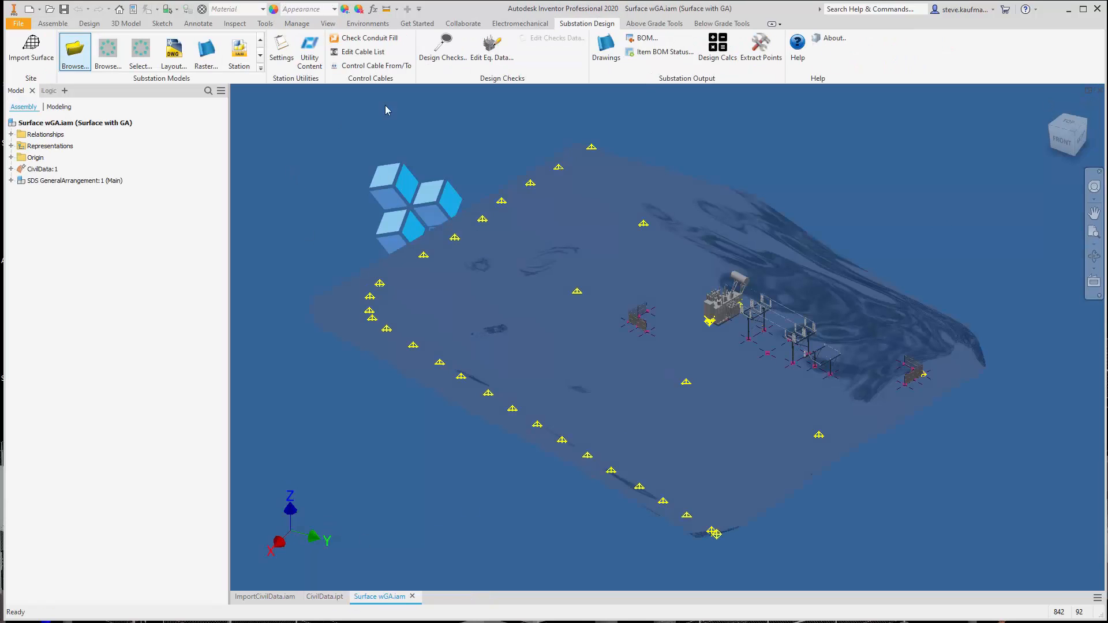
Place one instance of CivilPointsData.ipt in the Surface wGA assembly
{"action": "left_click", "coordinate": [50, 23]}
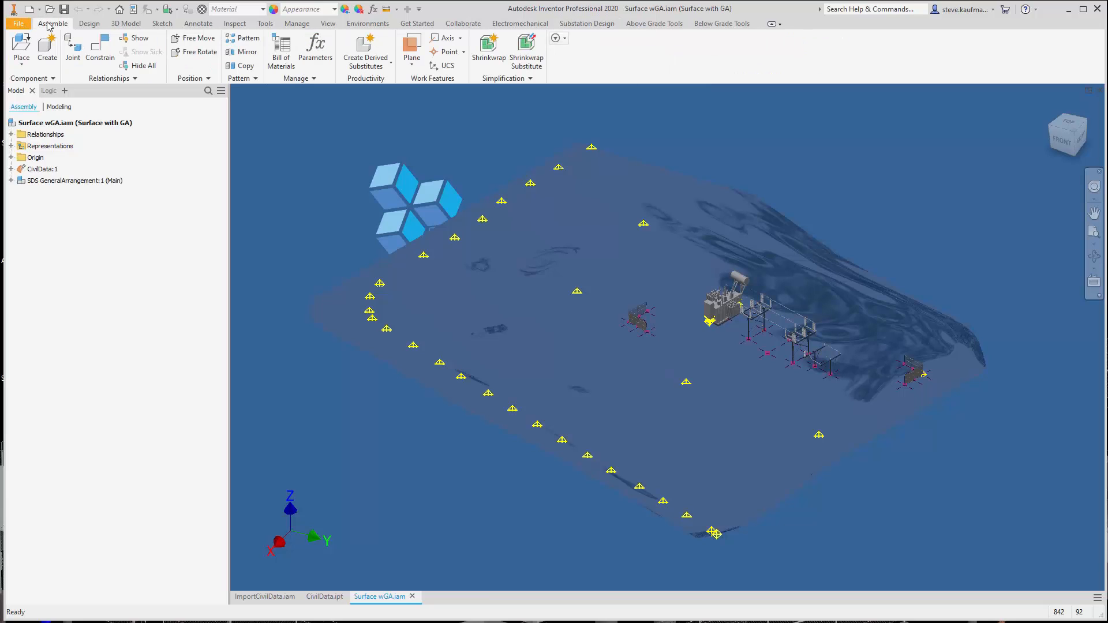
{"action": "left_click", "coordinate": [20, 48]}
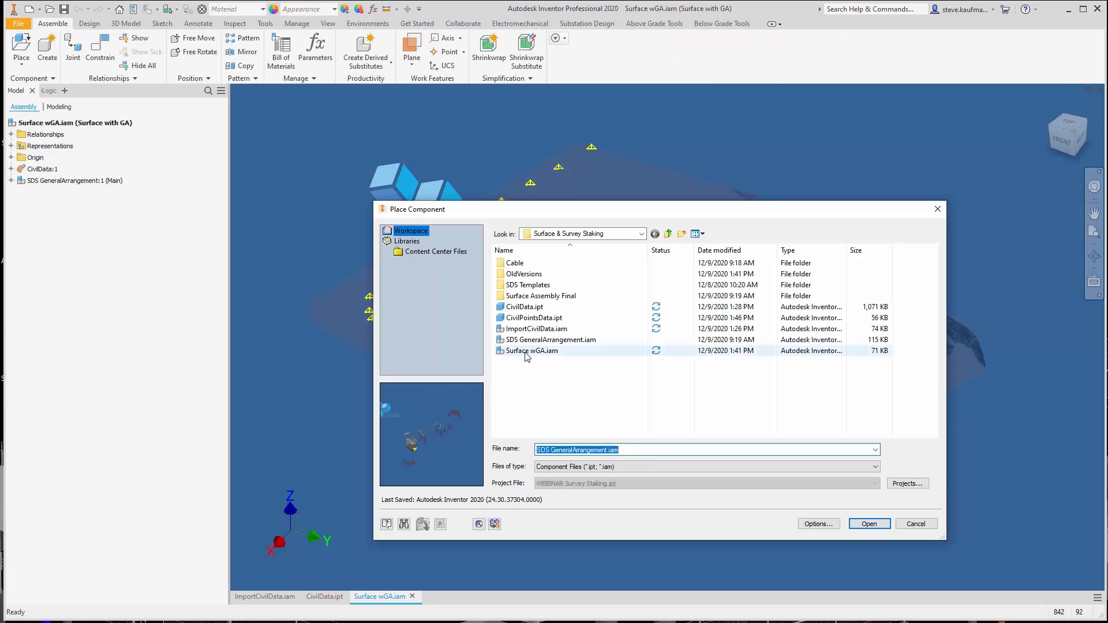
{"action": "left_click", "coordinate": [532, 318]}
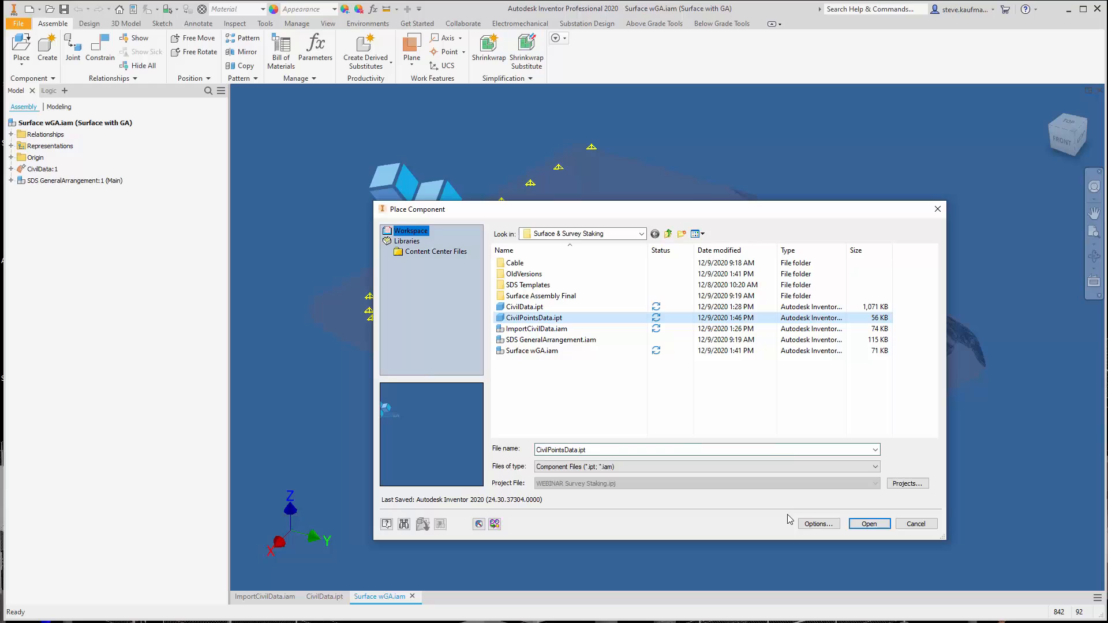
{"action": "left_click", "coordinate": [869, 524]}
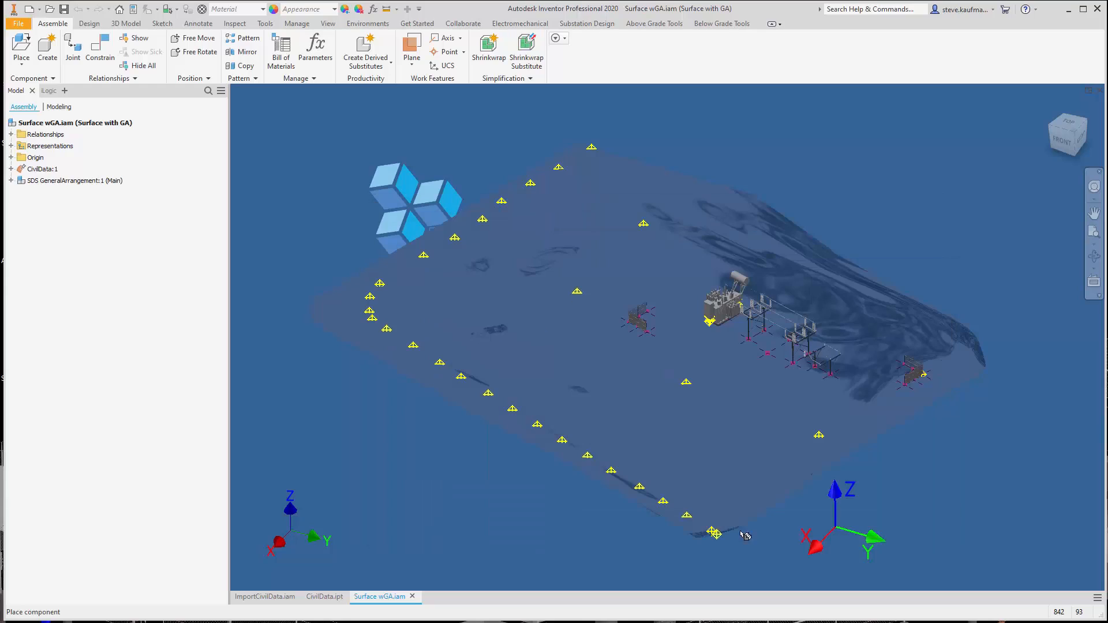
{"action": "right_click", "coordinate": [97, 354]}
{"action": "left_click", "coordinate": [139, 361]}
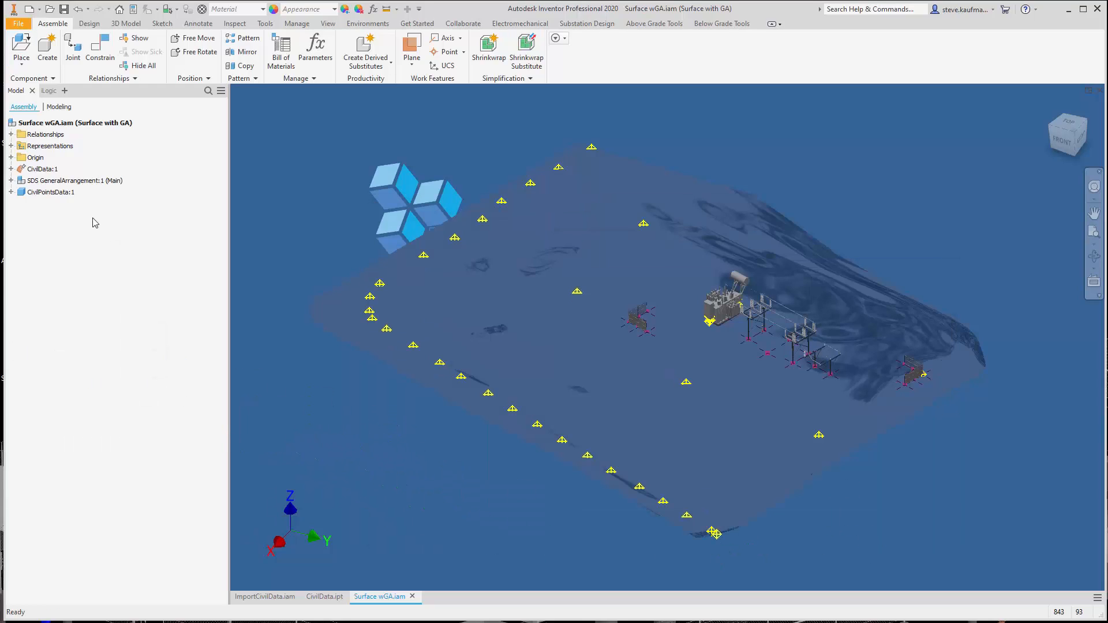
Ground and root CivilPointsData at the assembly origin with origin flush constraints, repositioning it to the beginning of the component list
{"action": "left_click", "coordinate": [52, 192]}
{"action": "left_click", "coordinate": [358, 68]}
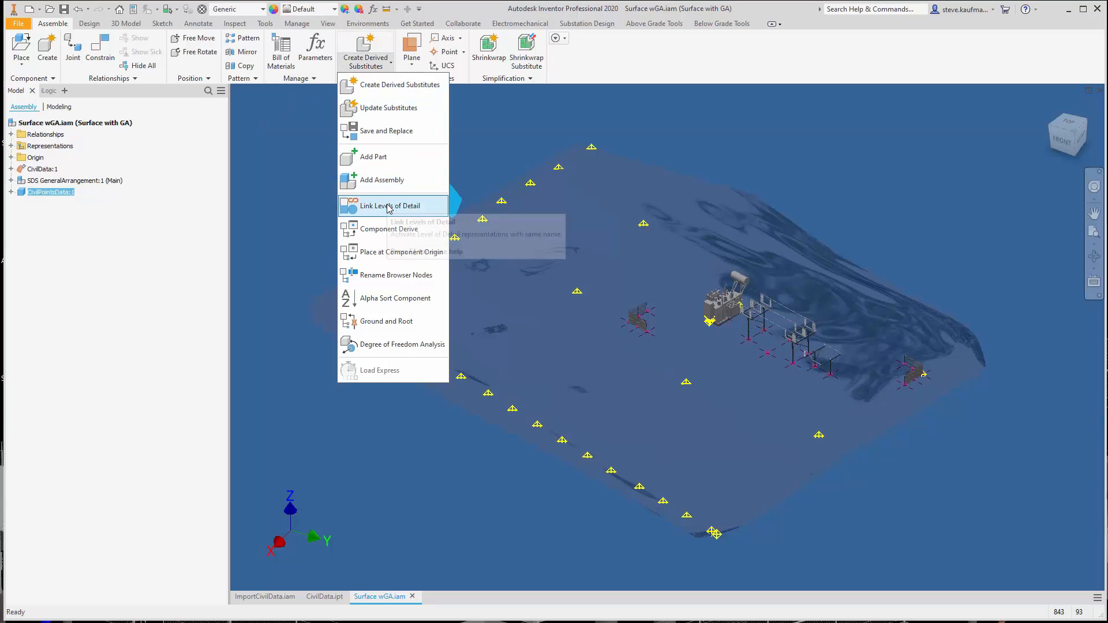
{"action": "left_click", "coordinate": [382, 322]}
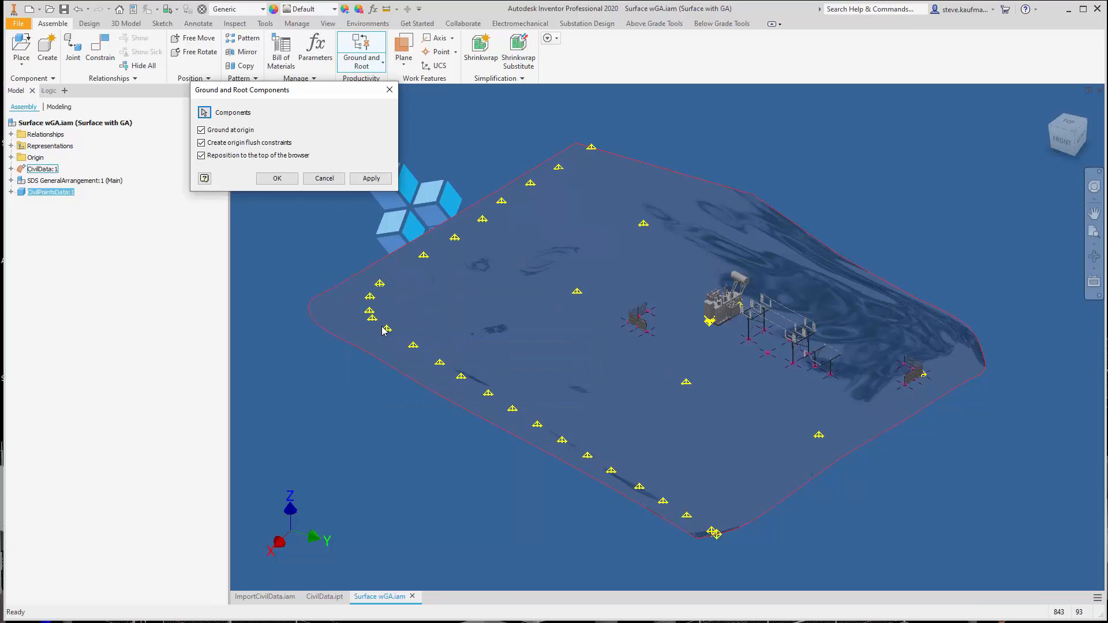
{"action": "left_click", "coordinate": [276, 179]}
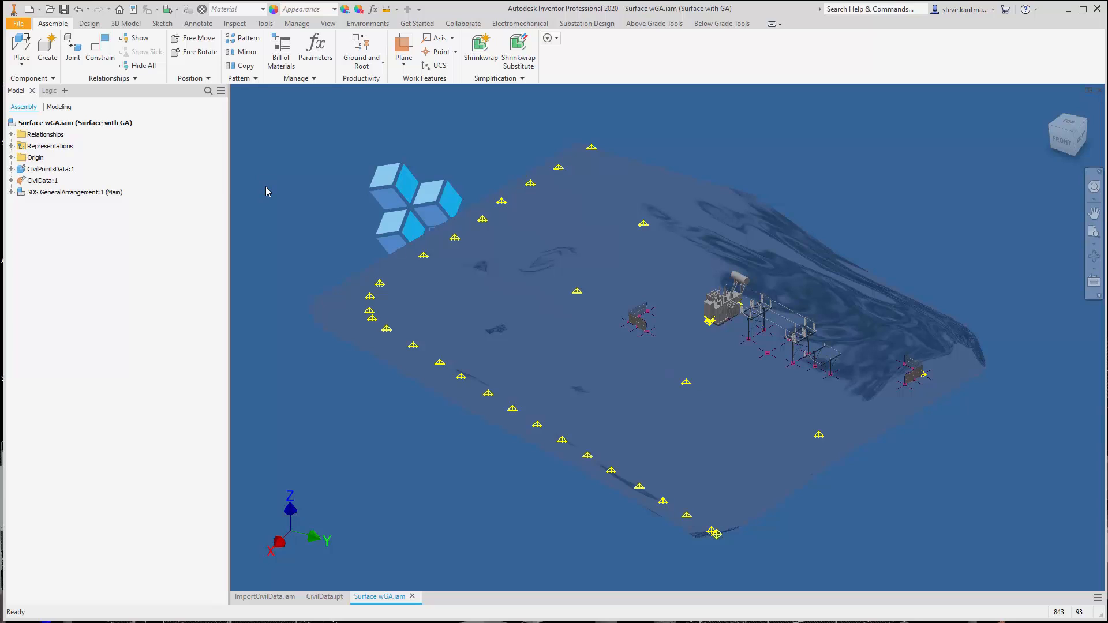
Switch SDS GeneralArrangement to the Foundations level of detail representation and save the Surface wGA assembly with its dependents
{"action": "left_click", "coordinate": [79, 193]}
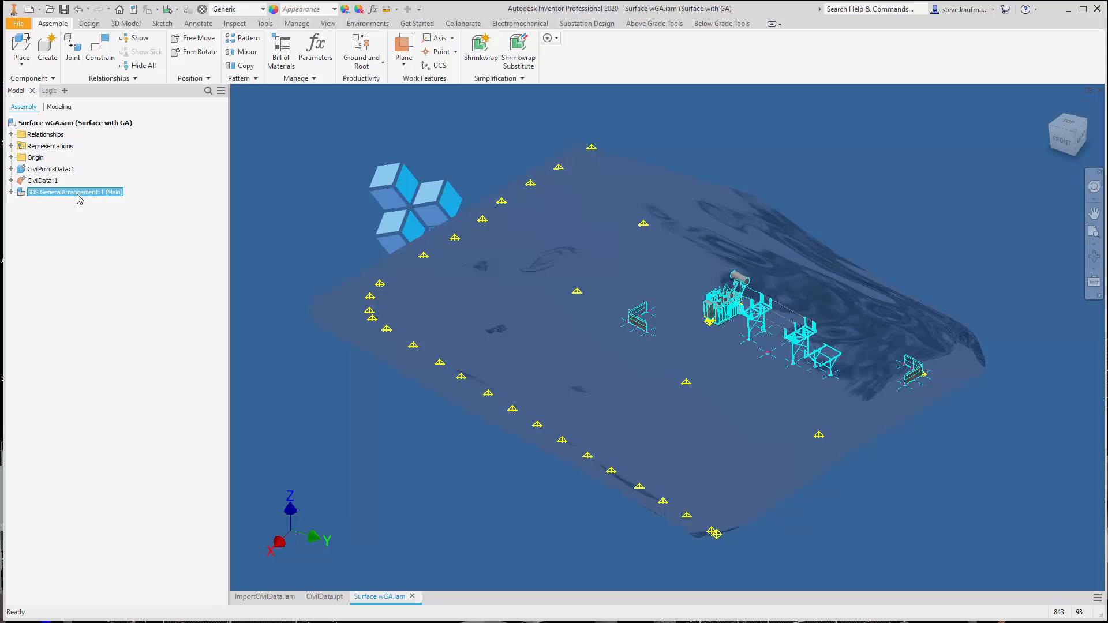
{"action": "right_click", "coordinate": [79, 199]}
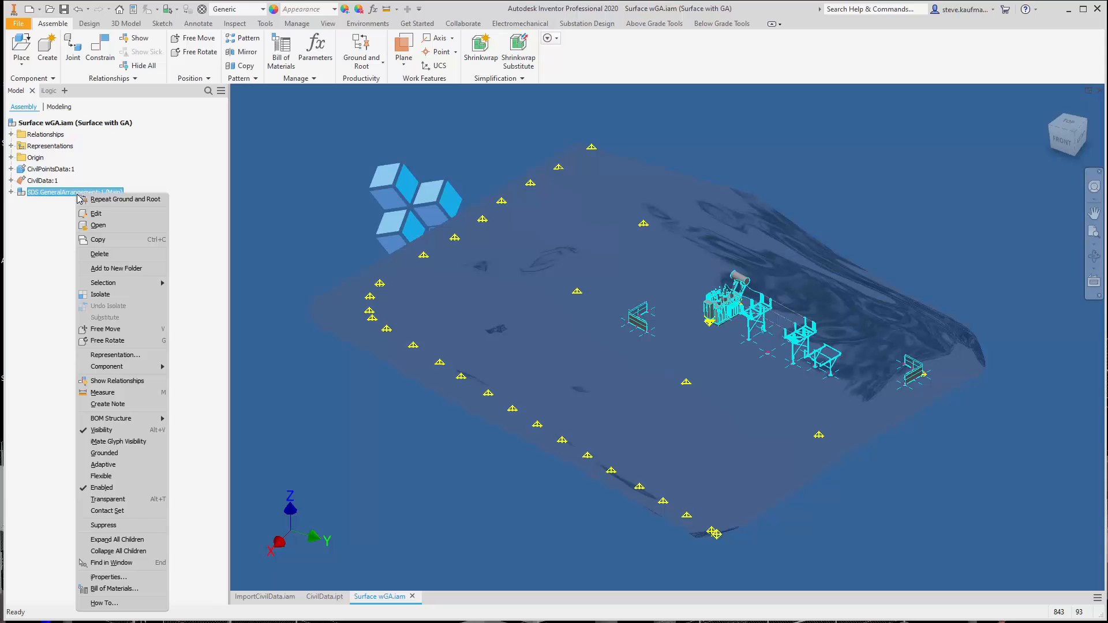
{"action": "mouse_move", "coordinate": [128, 424]}
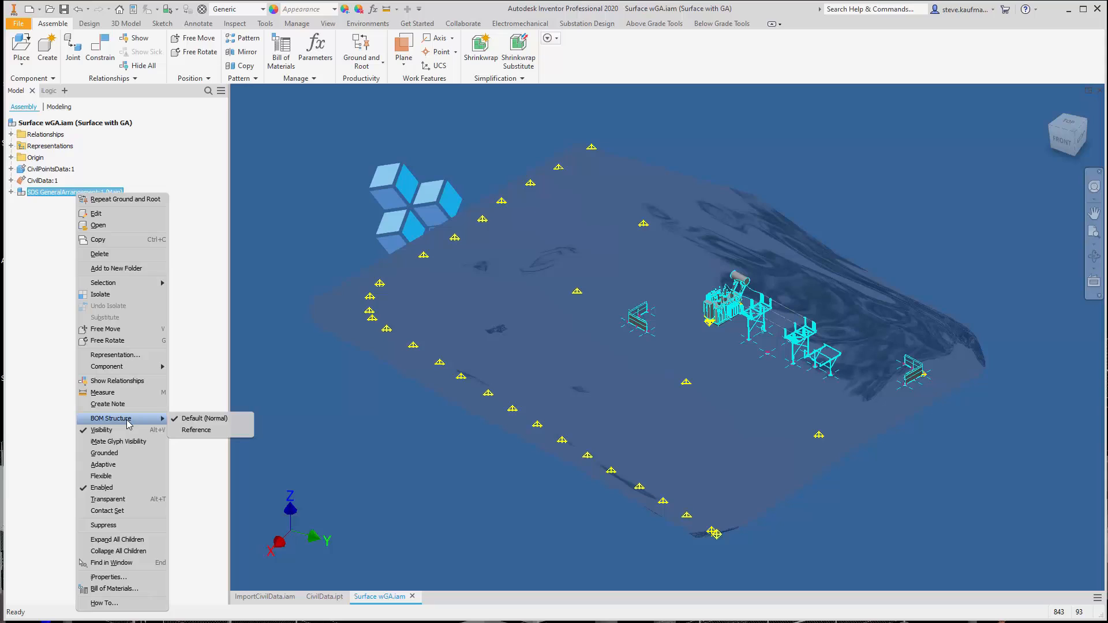
{"action": "left_click", "coordinate": [128, 356]}
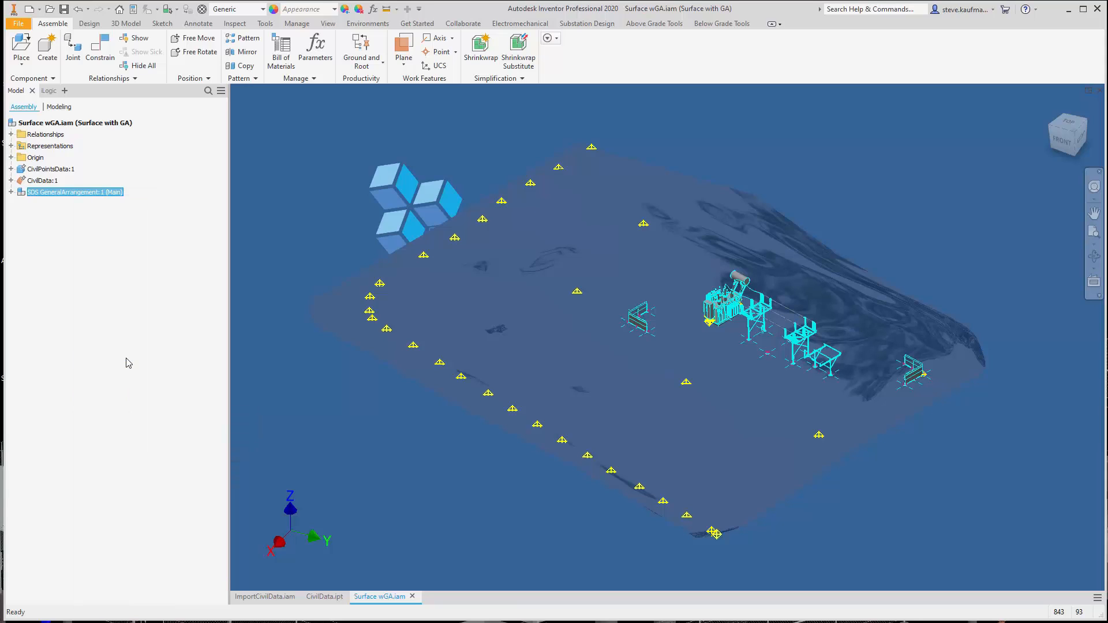
{"action": "left_click", "coordinate": [589, 349]}
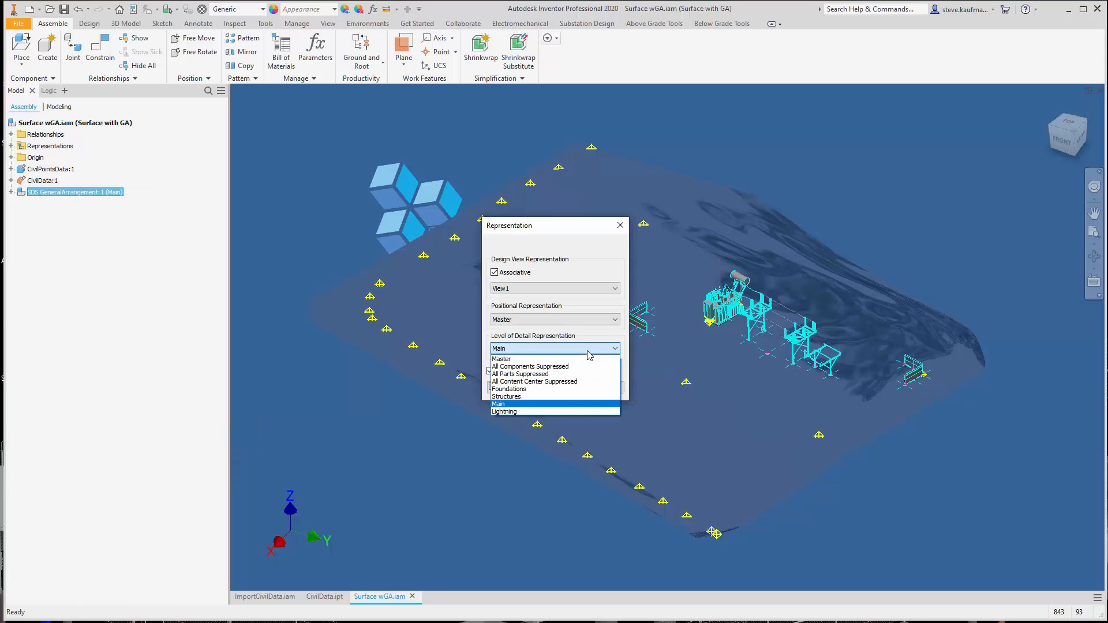
{"action": "left_click", "coordinate": [565, 389]}
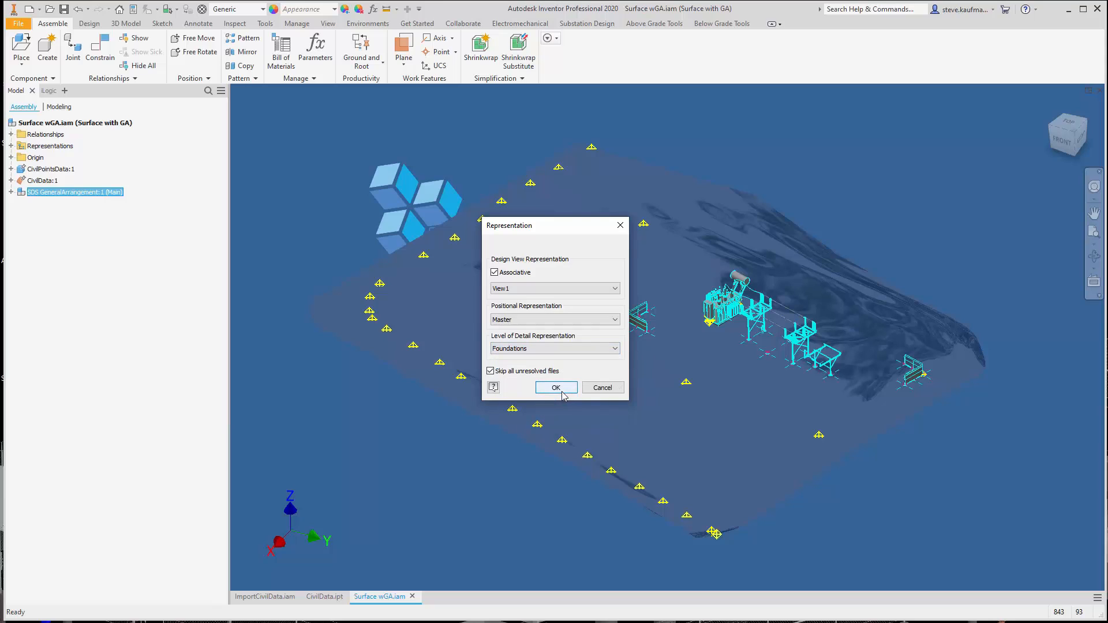
{"action": "left_click", "coordinate": [551, 392]}
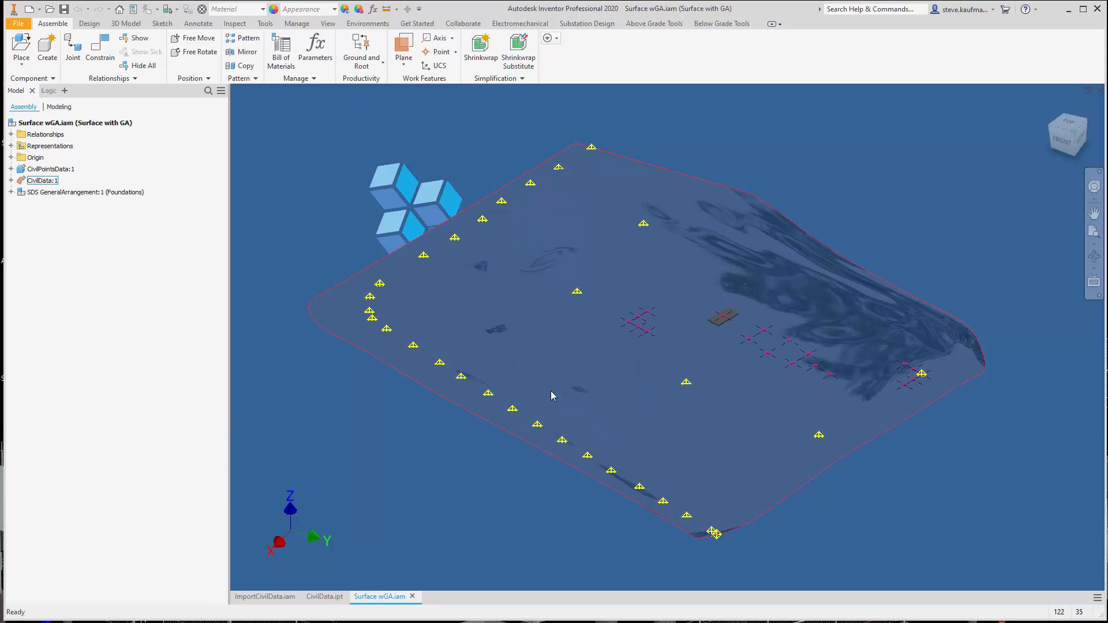
{"action": "left_click", "coordinate": [64, 9]}
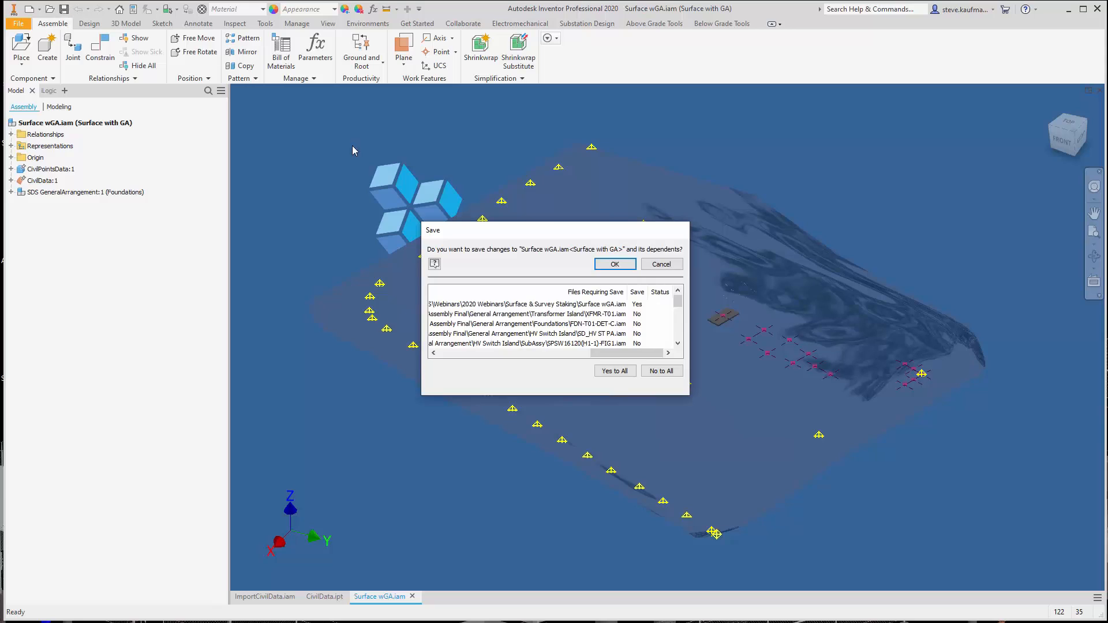
{"action": "left_click", "coordinate": [614, 265]}
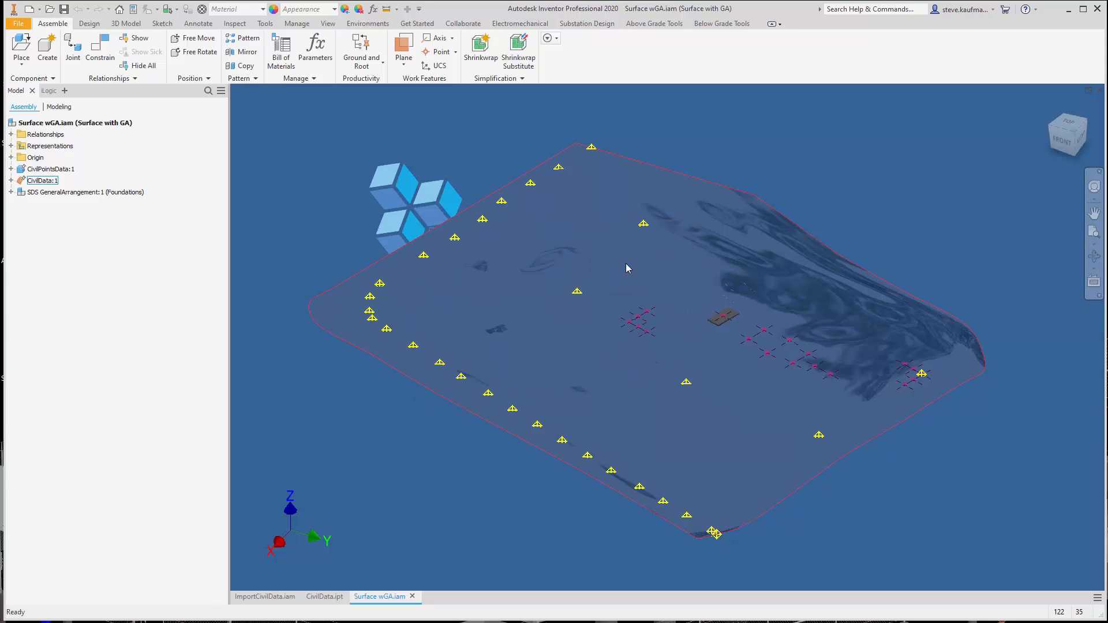
{"action": "left_click", "coordinate": [348, 201]}
Start editing the CivilPointsData part in place within the Surface wGA assembly
{"action": "left_click", "coordinate": [63, 170]}
{"action": "right_click", "coordinate": [63, 172]}
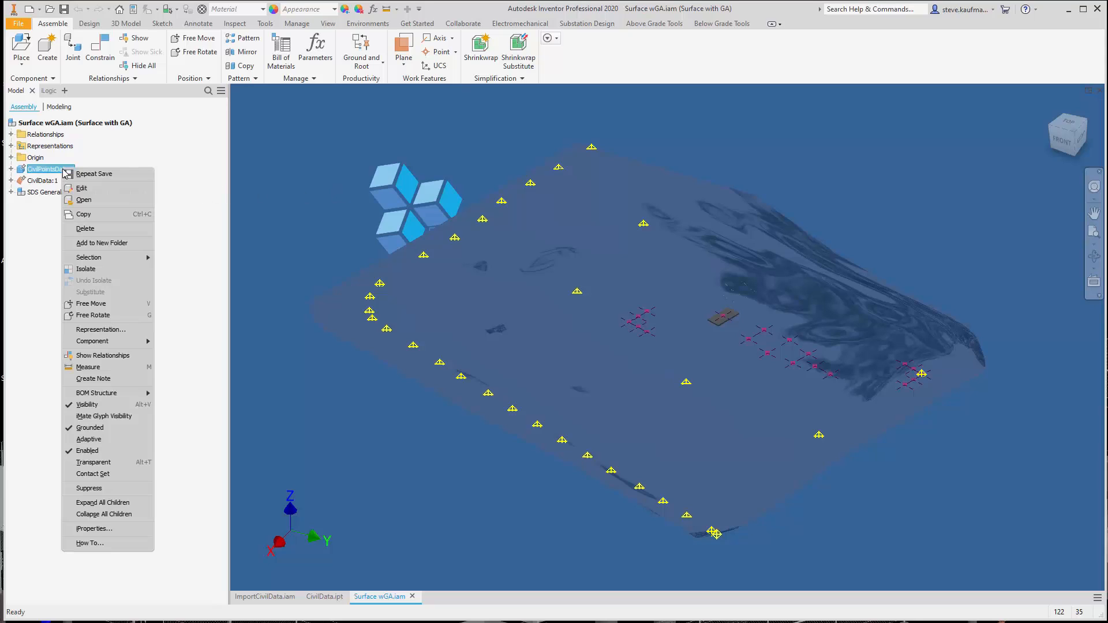
{"action": "left_click", "coordinate": [296, 162]}
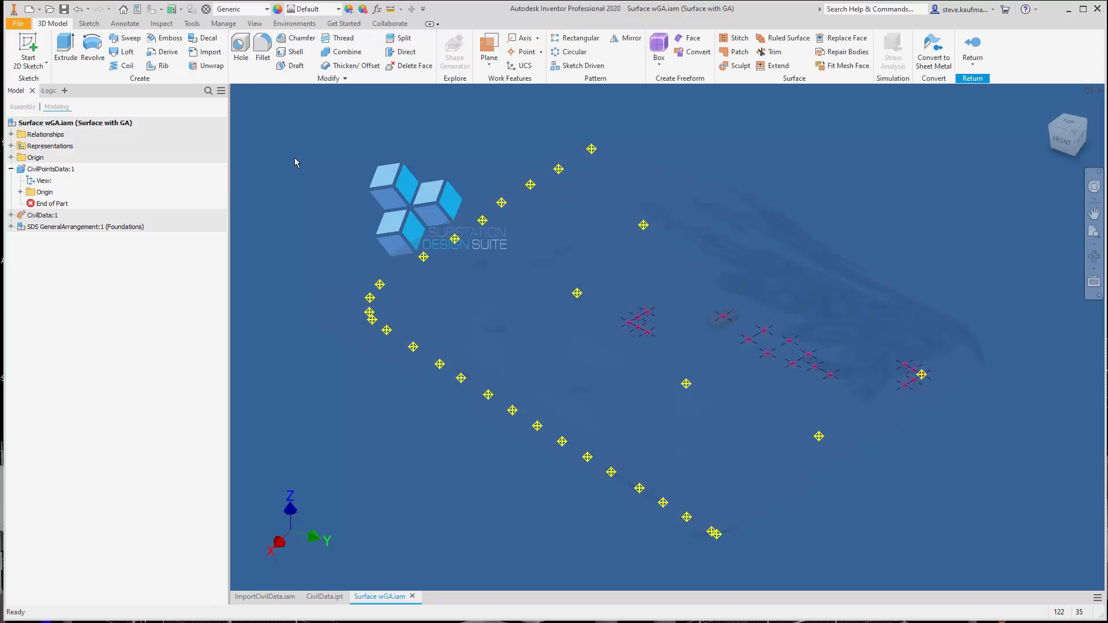
Create work points in CivilPointsData at the sketch points of the five fence-post foundations on the transformer pad side of the site
{"action": "scroll", "coordinate": [295, 158], "scroll_direction": "up", "scroll_amount": 5}
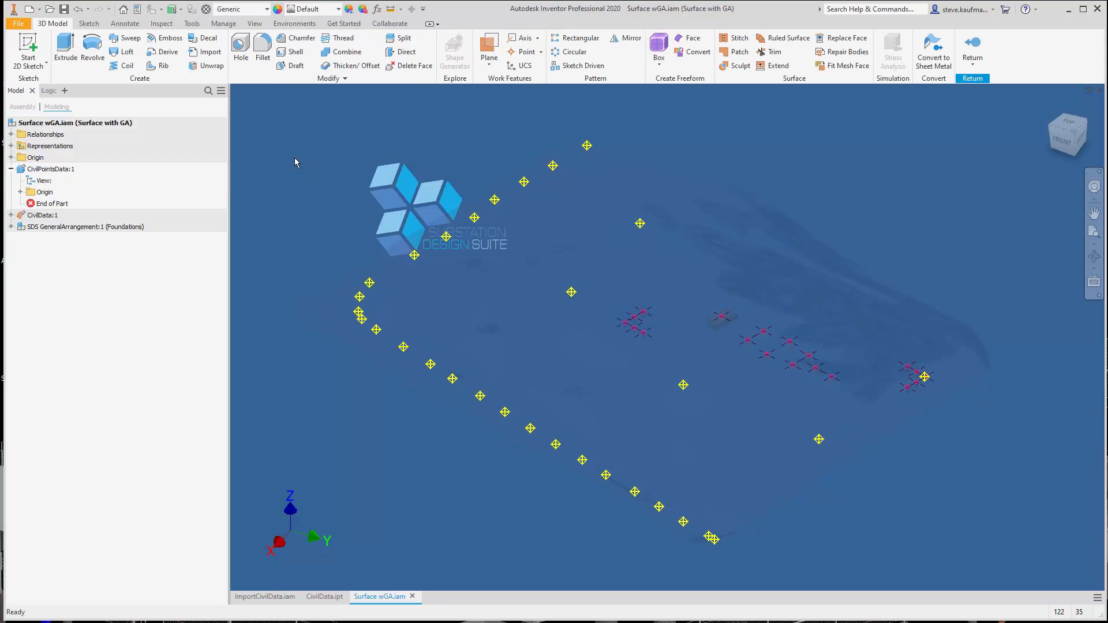
{"action": "scroll", "coordinate": [294, 157], "scroll_direction": "up", "scroll_amount": 3}
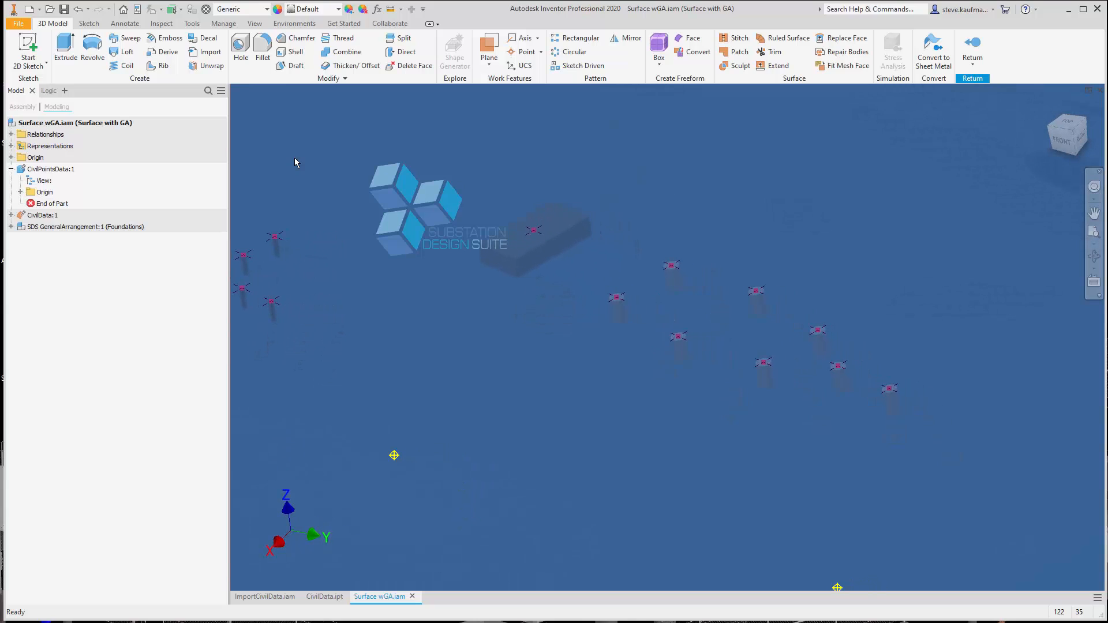
{"action": "scroll", "coordinate": [295, 157], "scroll_direction": "up", "scroll_amount": 2}
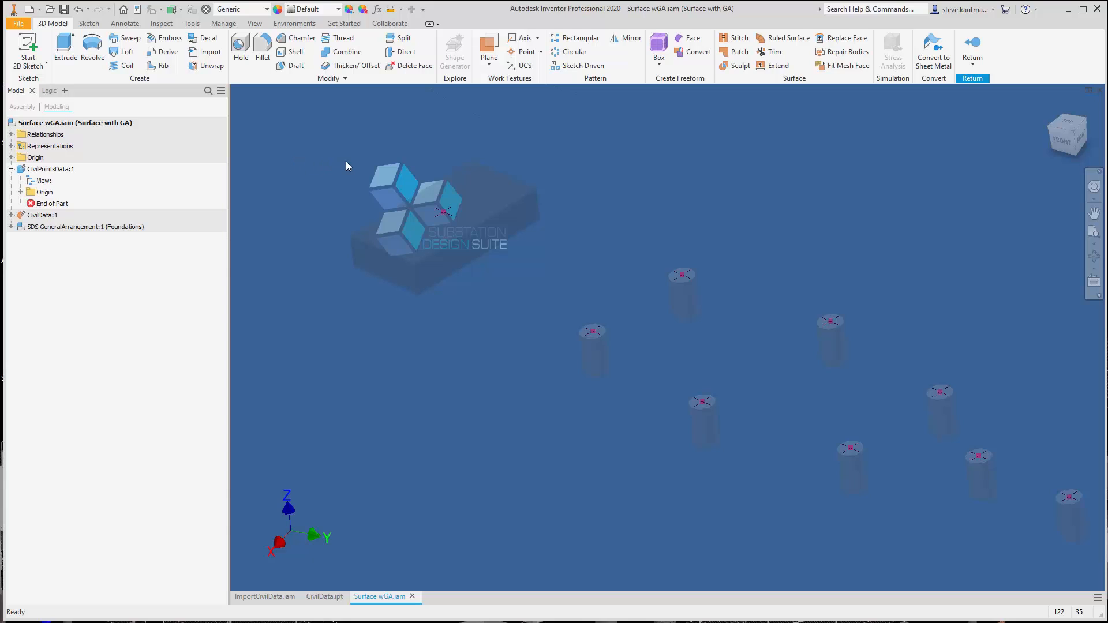
{"action": "scroll", "coordinate": [345, 161], "scroll_direction": "down", "scroll_amount": 2}
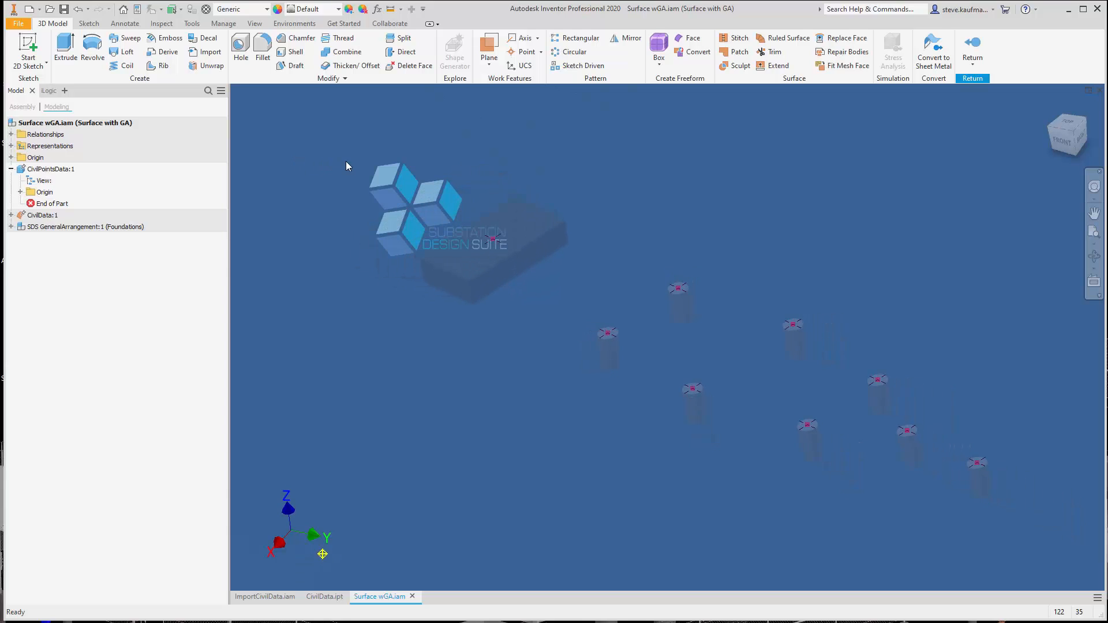
{"action": "left_click", "coordinate": [525, 53]}
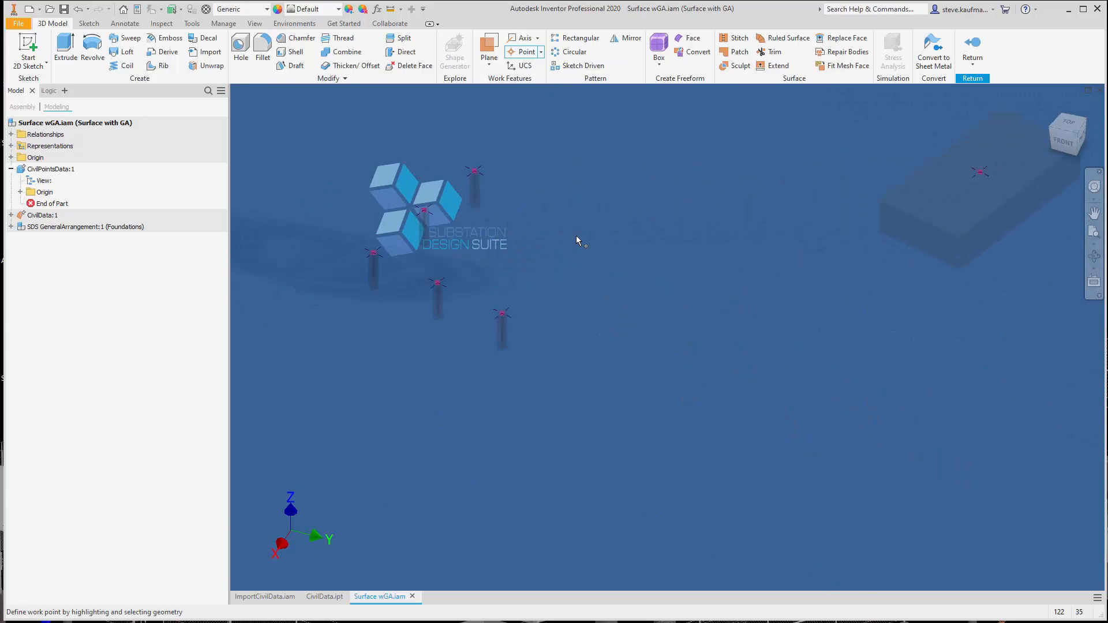
{"action": "left_click", "coordinate": [527, 383]}
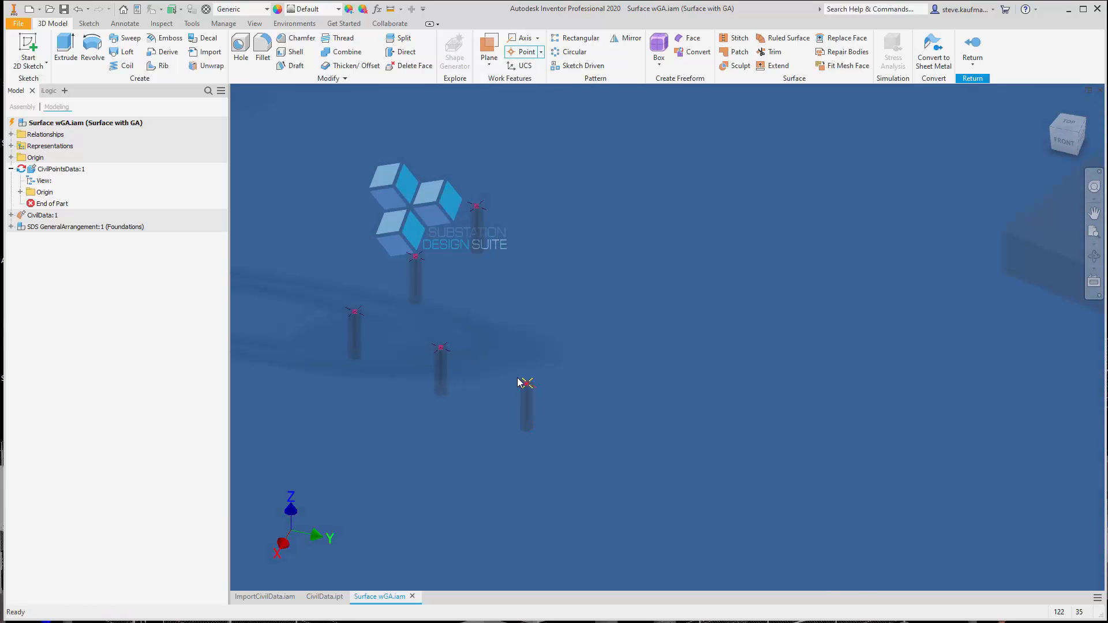
{"action": "key", "text": "Return"}
{"action": "left_click", "coordinate": [441, 347]}
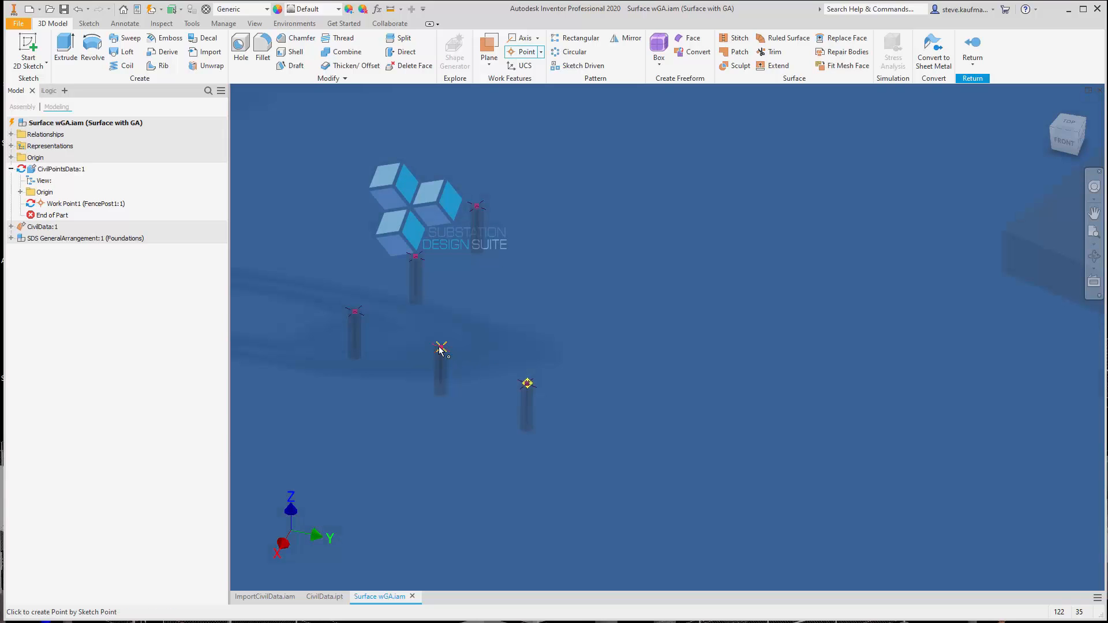
{"action": "key", "text": "Return"}
{"action": "left_click", "coordinate": [355, 312]}
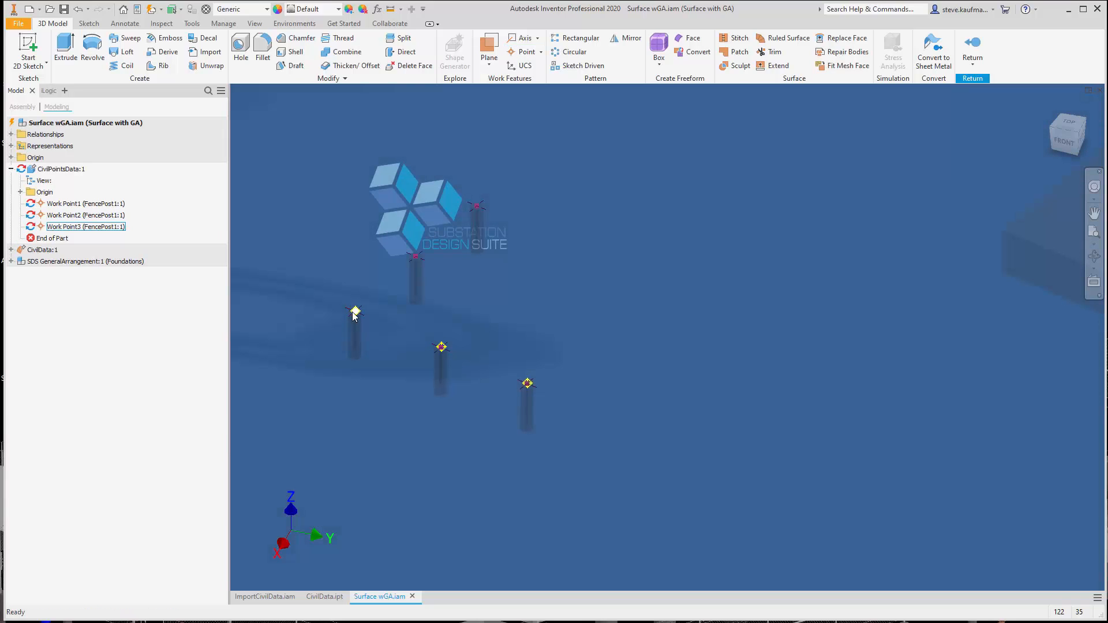
{"action": "left_click", "coordinate": [417, 255]}
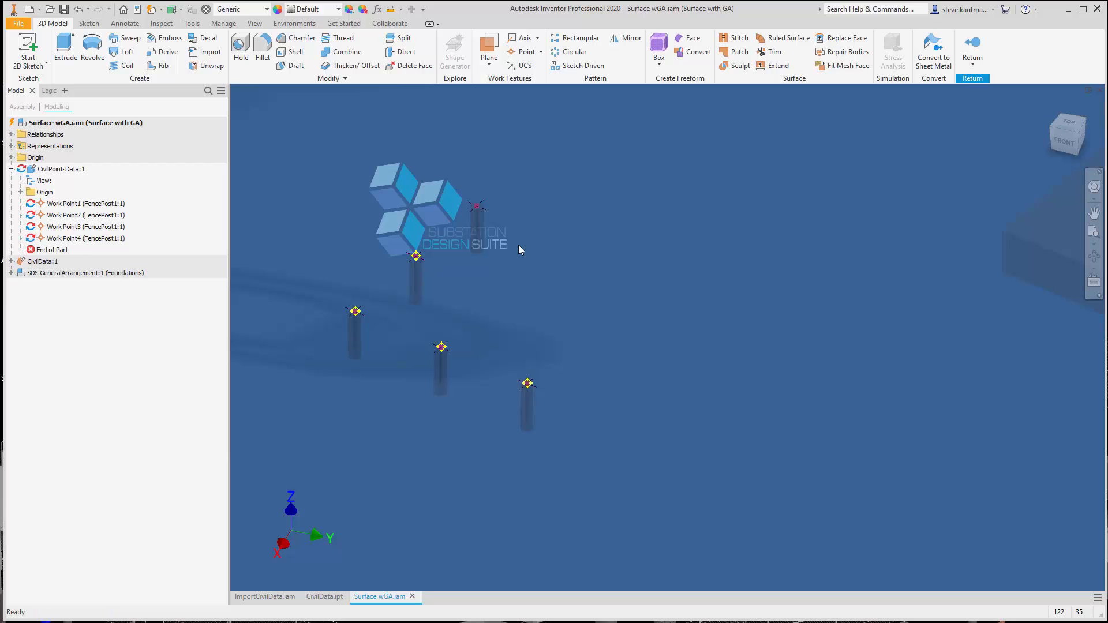
{"action": "key", "text": "Return"}
{"action": "left_click", "coordinate": [480, 208]}
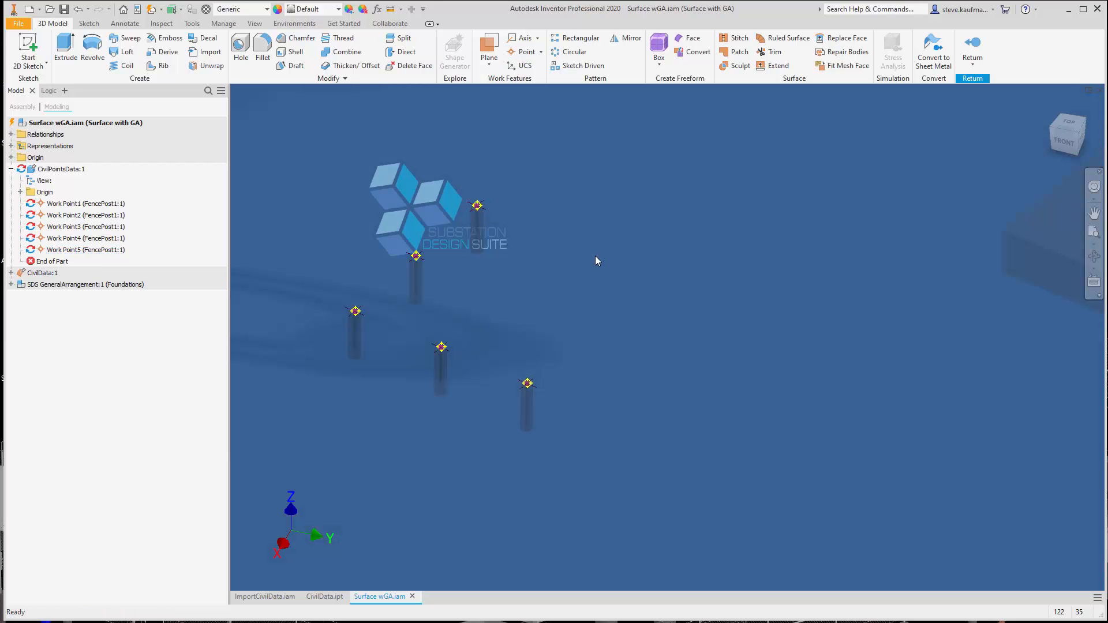
Create work points at the sketch points of the five fence-post foundations at the opposite end, beyond the structure foundations
{"action": "scroll", "coordinate": [596, 257], "scroll_direction": "down", "scroll_amount": 5}
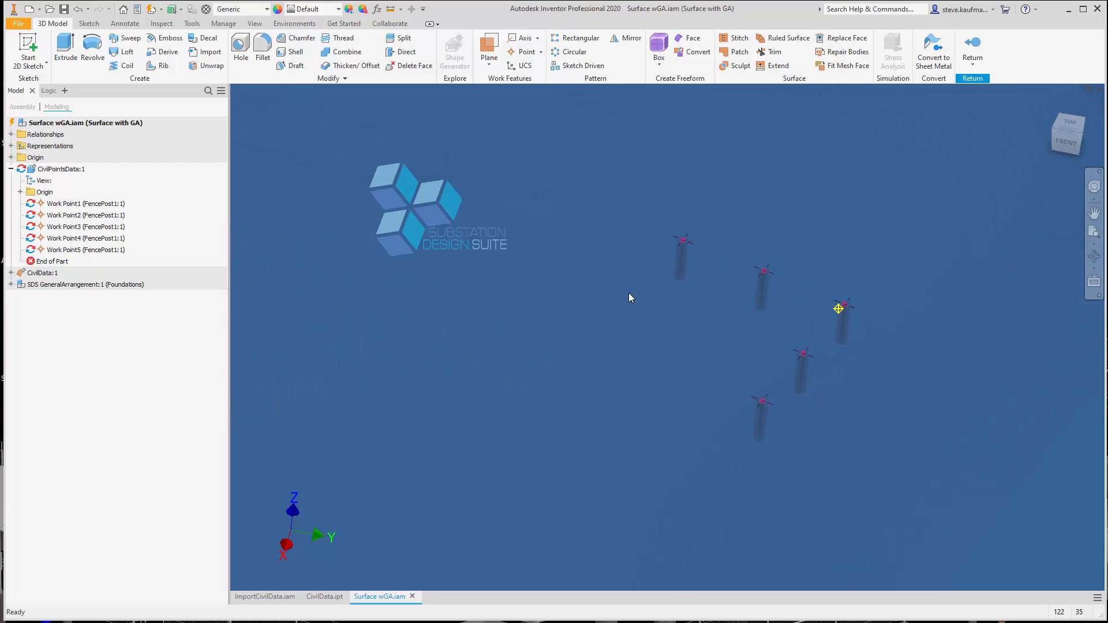
{"action": "key", "text": "Return"}
{"action": "left_click", "coordinate": [762, 401]}
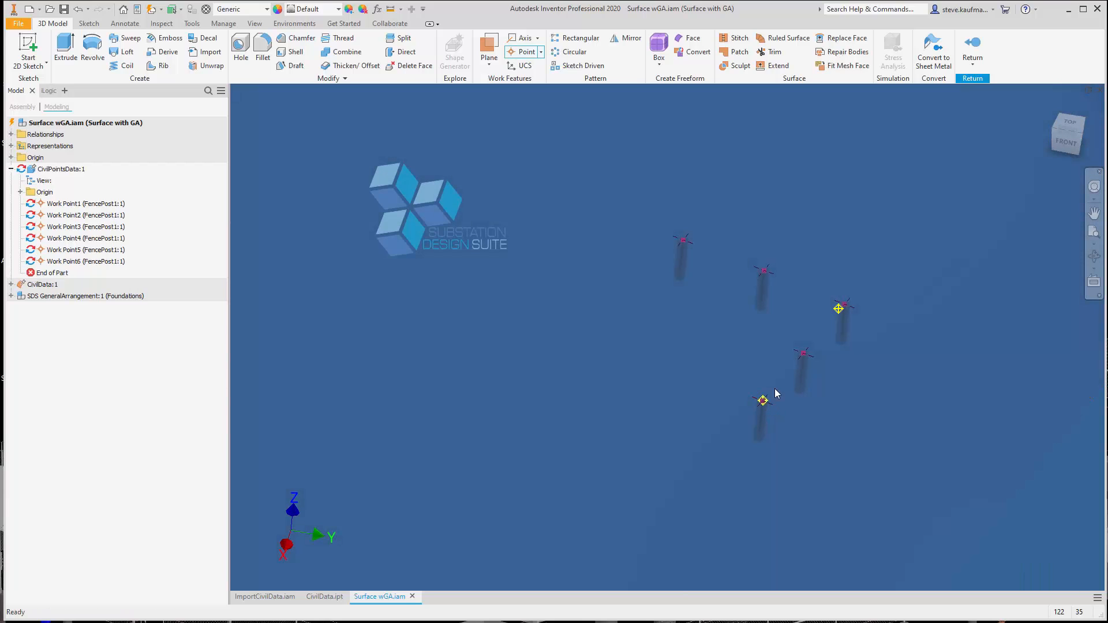
{"action": "left_click", "coordinate": [803, 353]}
{"action": "key", "text": "Return"}
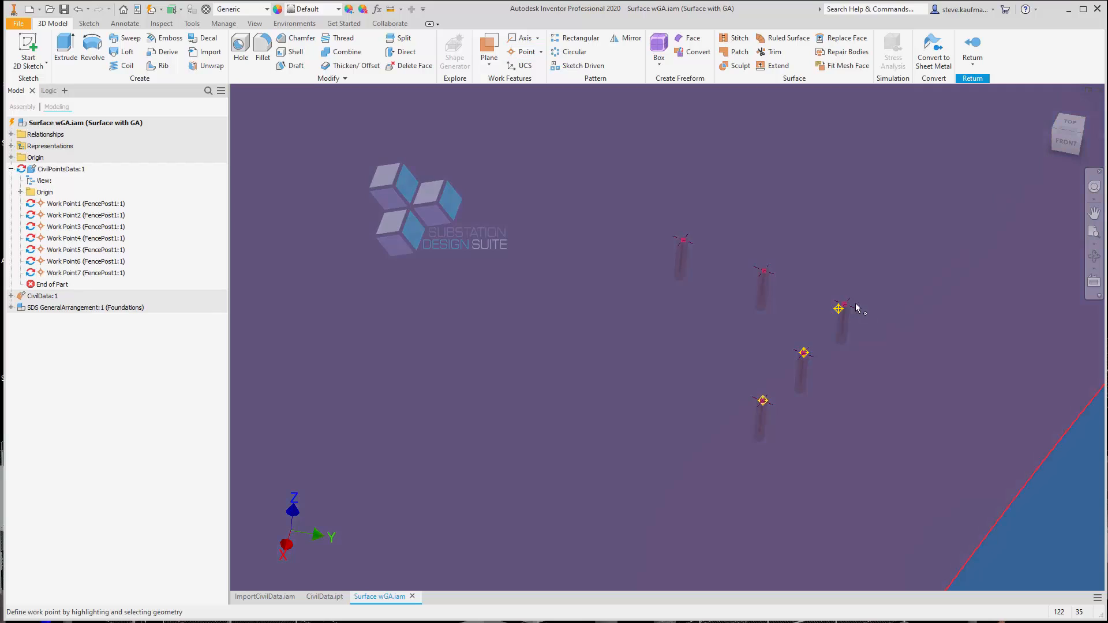
{"action": "left_click", "coordinate": [843, 305]}
{"action": "key", "text": "Return"}
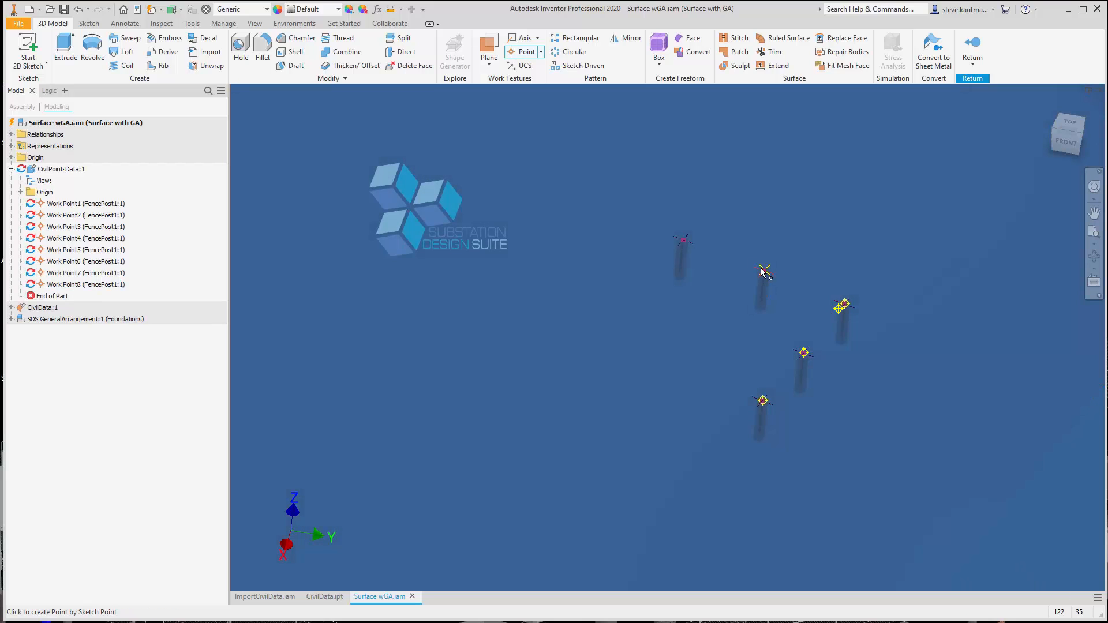
{"action": "left_click", "coordinate": [763, 271]}
{"action": "left_click", "coordinate": [683, 240]}
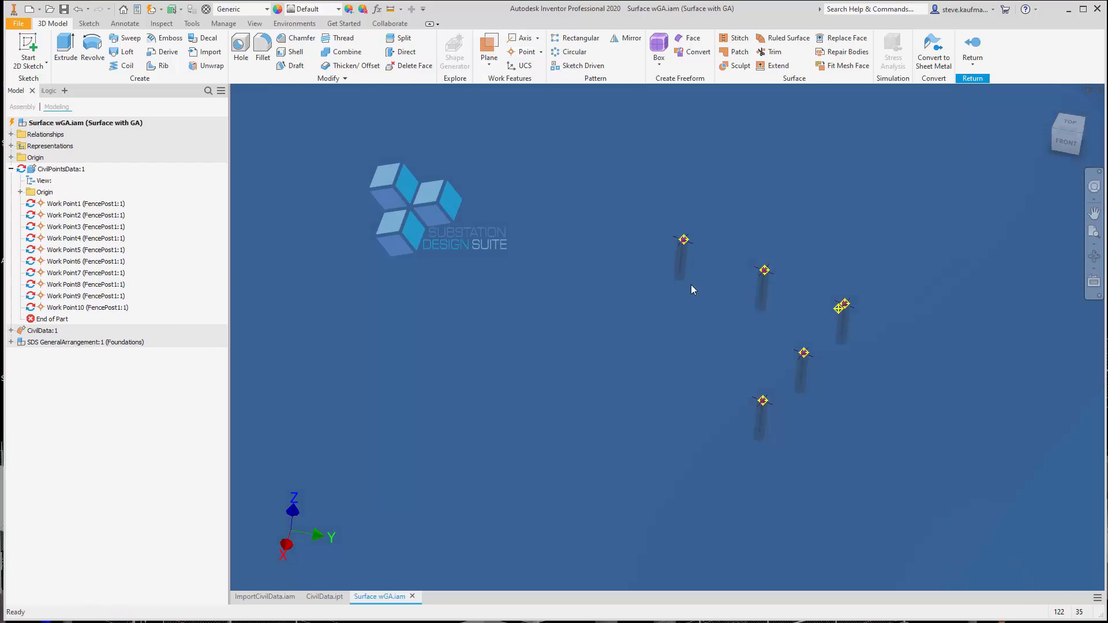
Rename the ten fence-post work points as Work Point Fence 1 through Work Point Fence 10 and update the model
{"action": "scroll", "coordinate": [660, 339], "scroll_direction": "down", "scroll_amount": 5}
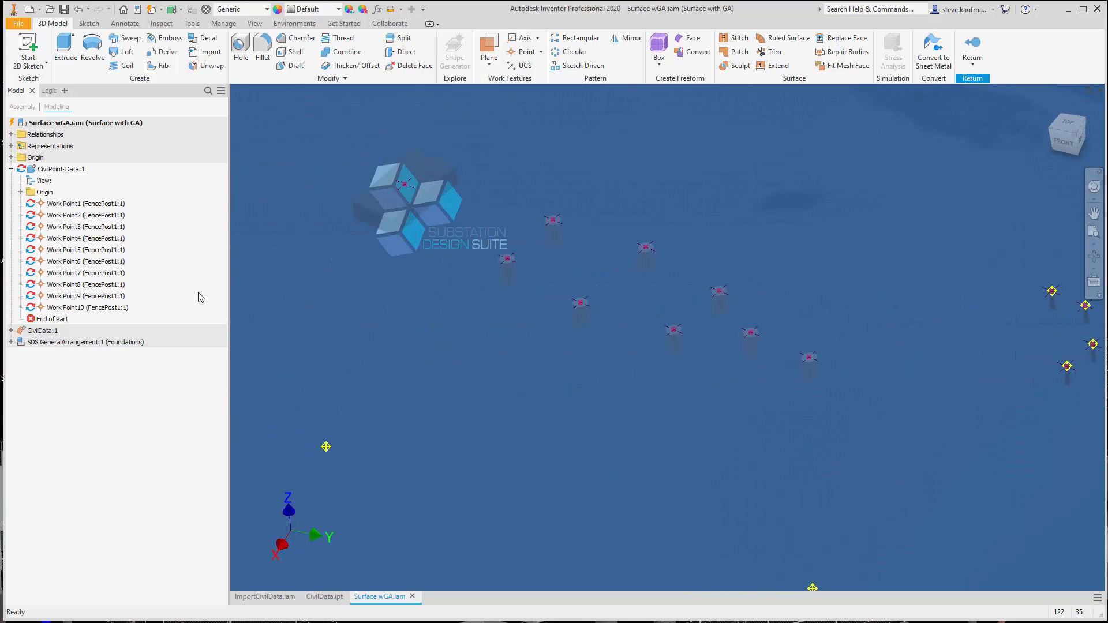
{"action": "left_click", "coordinate": [79, 206]}
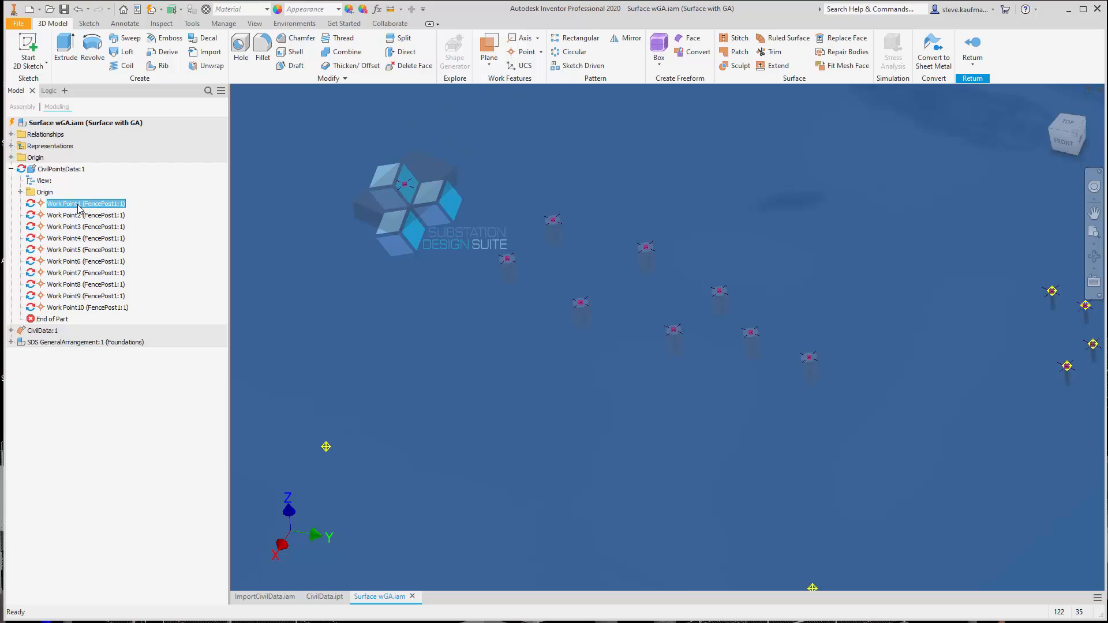
{"action": "left_click", "coordinate": [79, 206]}
{"action": "left_click", "coordinate": [79, 207]}
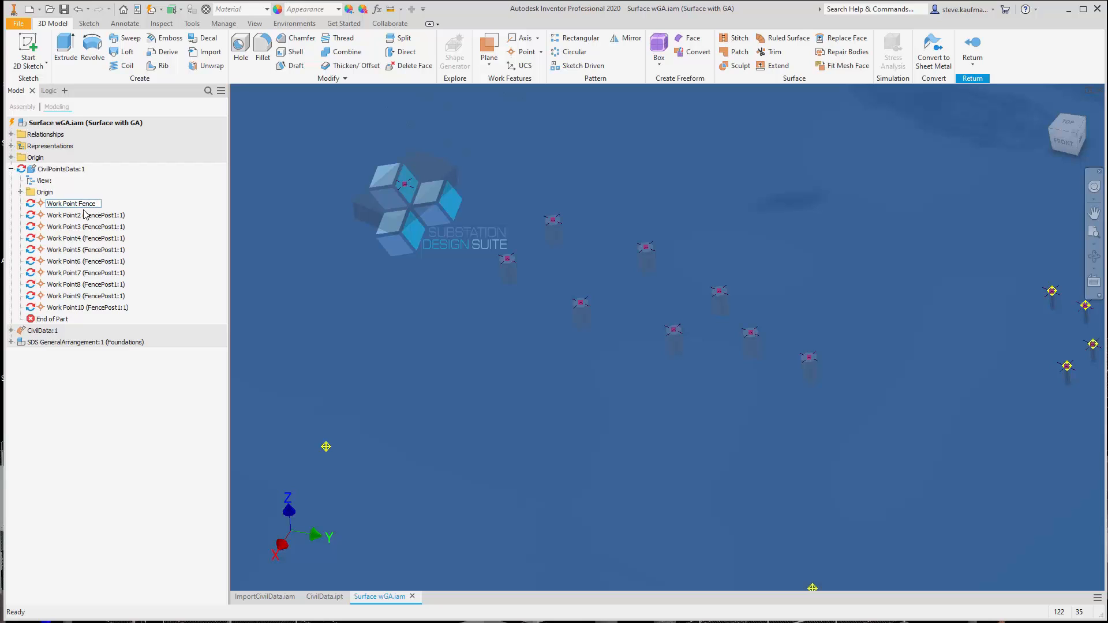
{"action": "key", "text": "ctrl+a"}
{"action": "key", "text": "ctrl+c"}
{"action": "left_click", "coordinate": [110, 216]}
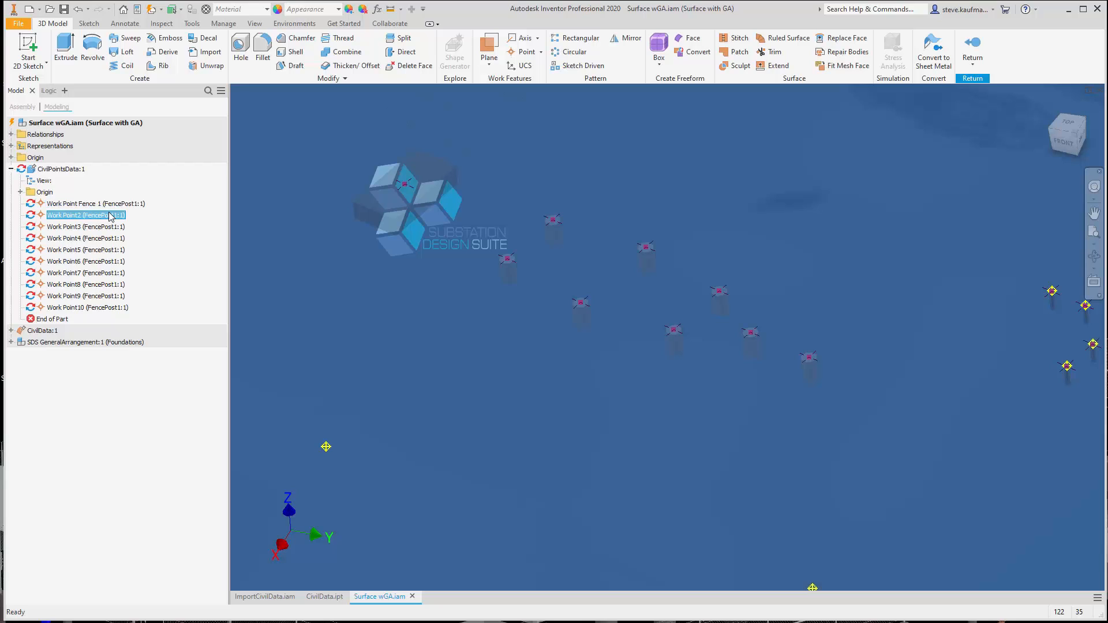
{"action": "left_click", "coordinate": [111, 216]}
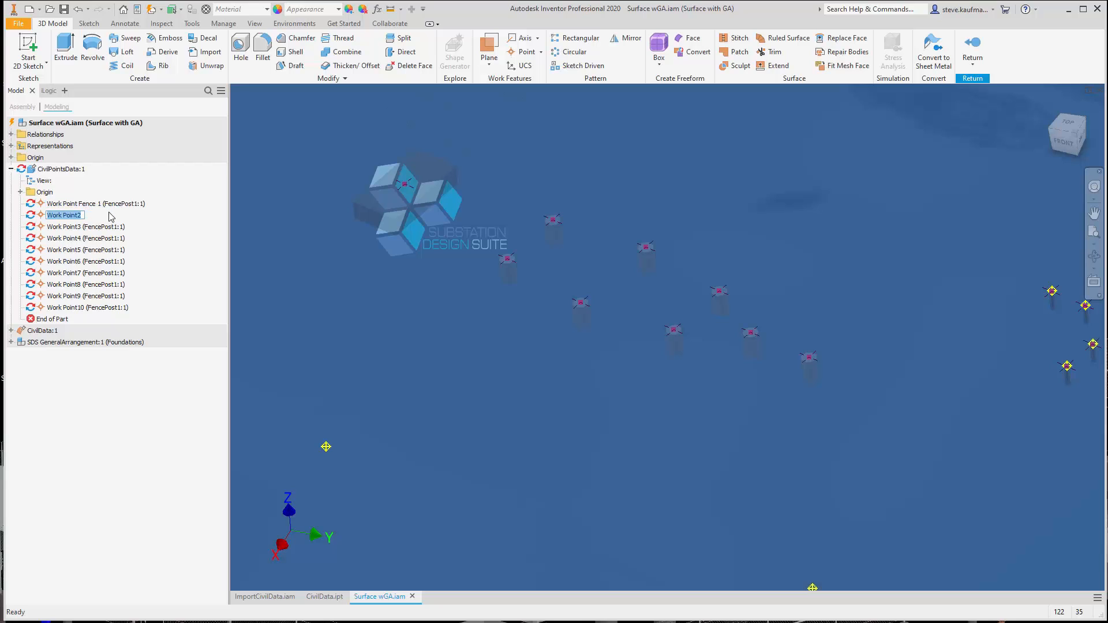
{"action": "key", "text": "ctrl+v"}
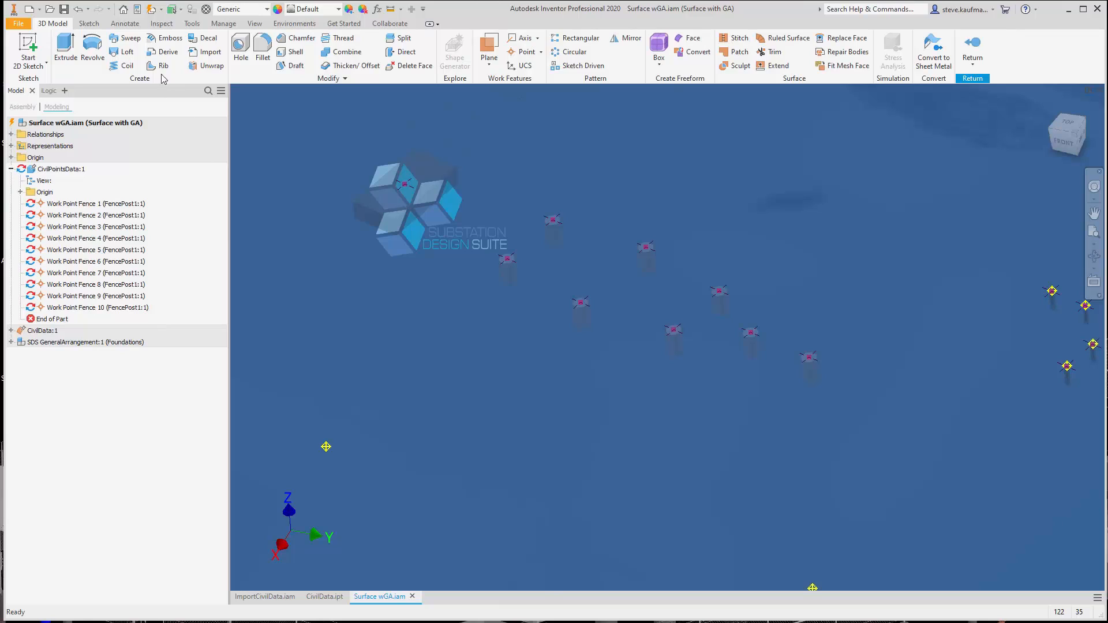
{"action": "left_click", "coordinate": [151, 8]}
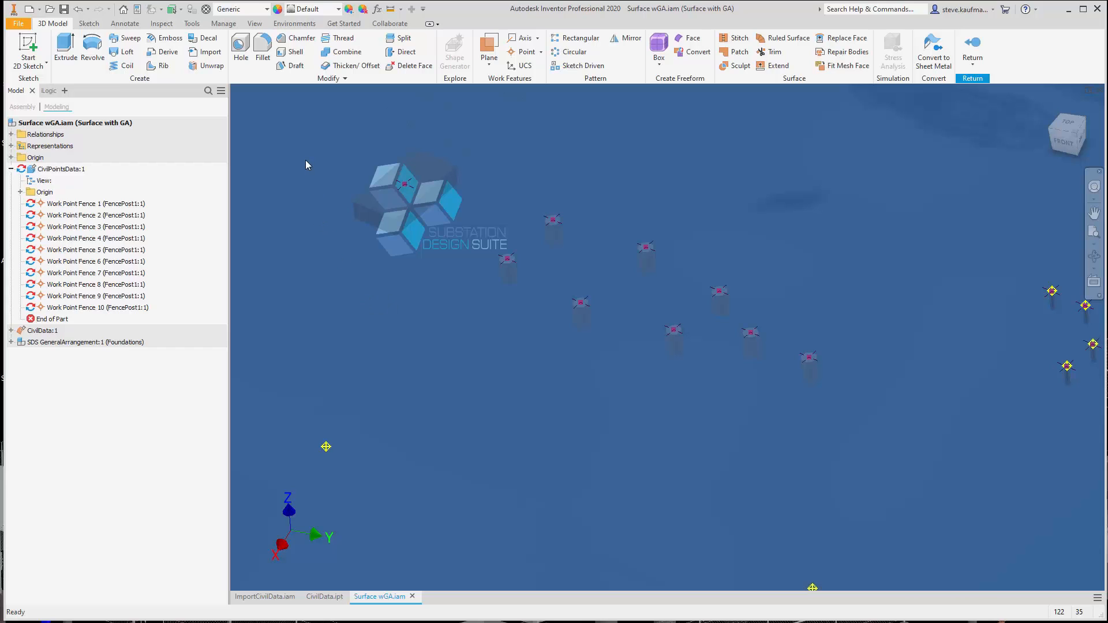
Create work points at the sketch points of the four structure foundations farthest from the transformer pad, starting with the outermost one
{"action": "left_click", "coordinate": [524, 51]}
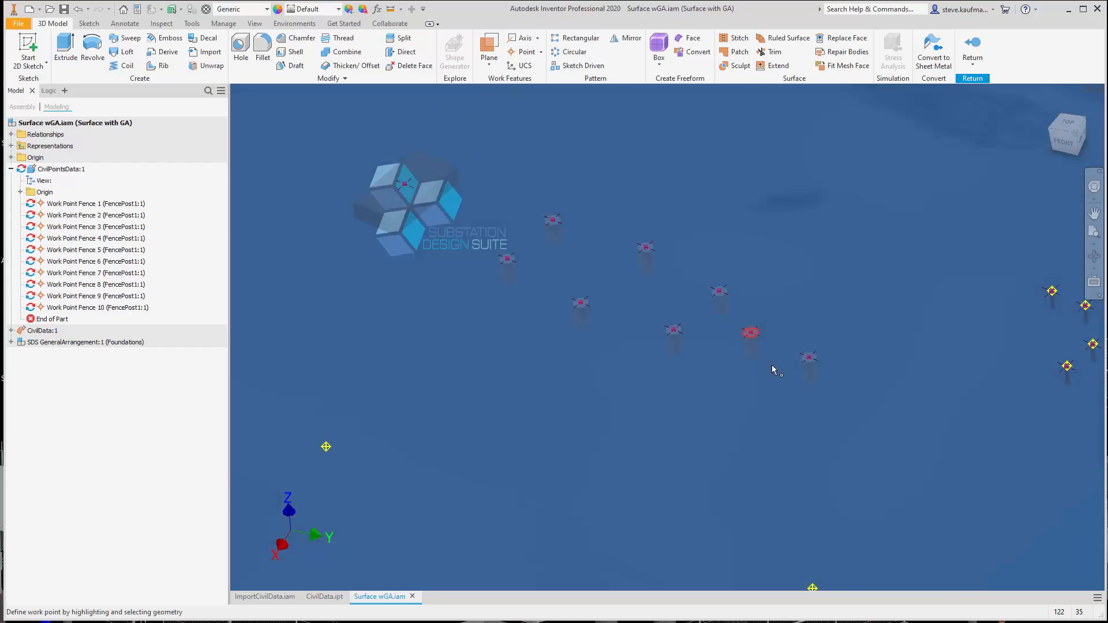
{"action": "left_click", "coordinate": [808, 359]}
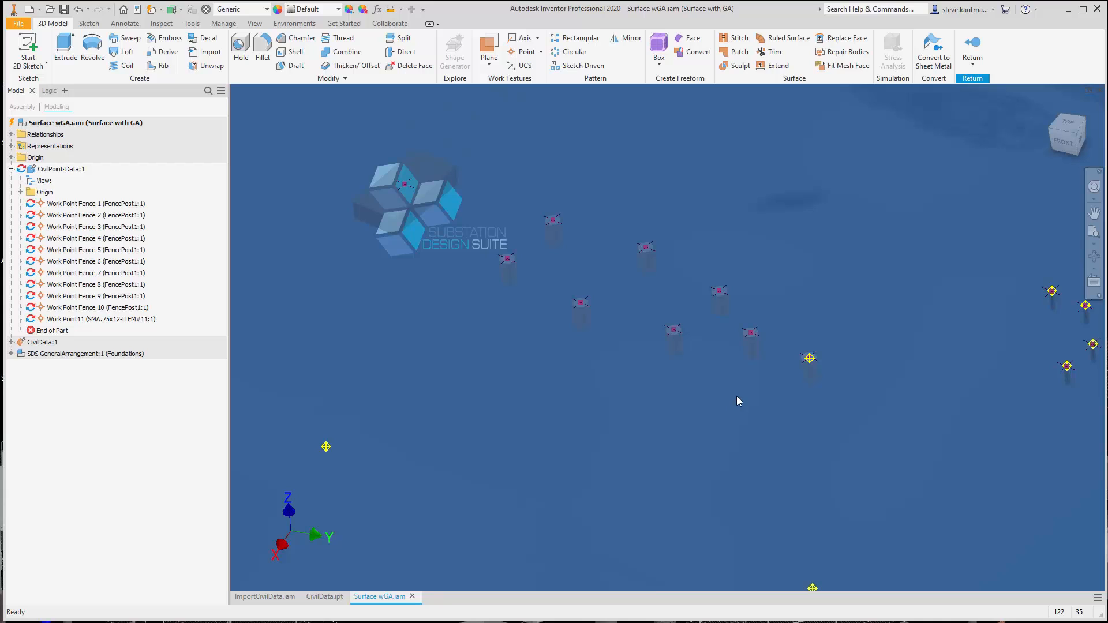
{"action": "key", "text": "period"}
{"action": "scroll", "coordinate": [726, 324], "scroll_direction": "up", "scroll_amount": 5}
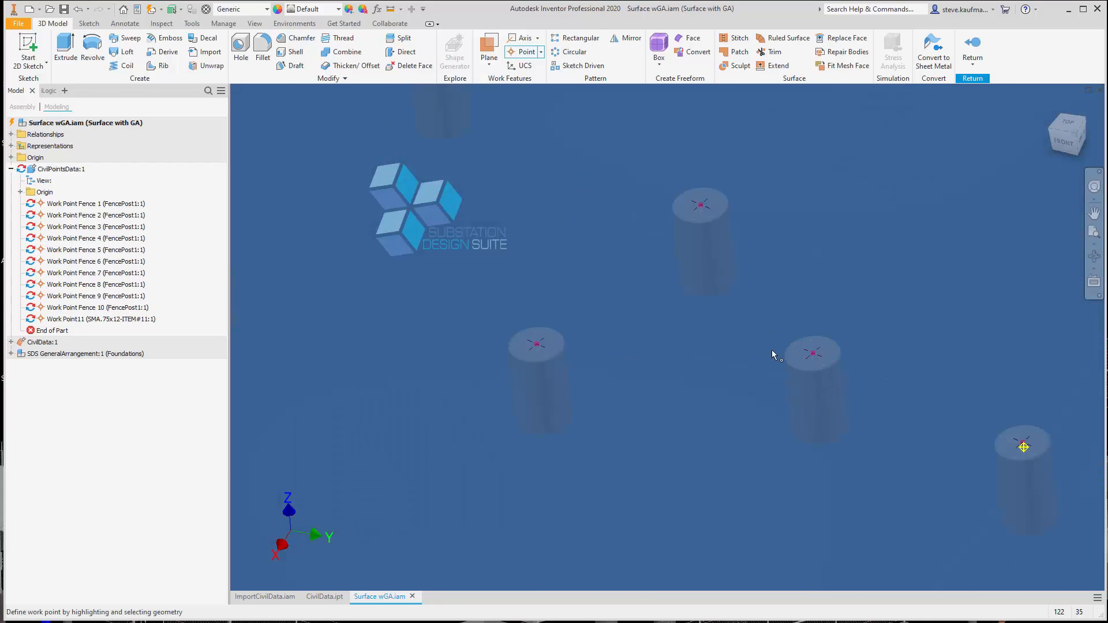
{"action": "left_click", "coordinate": [814, 352]}
{"action": "key", "text": "period"}
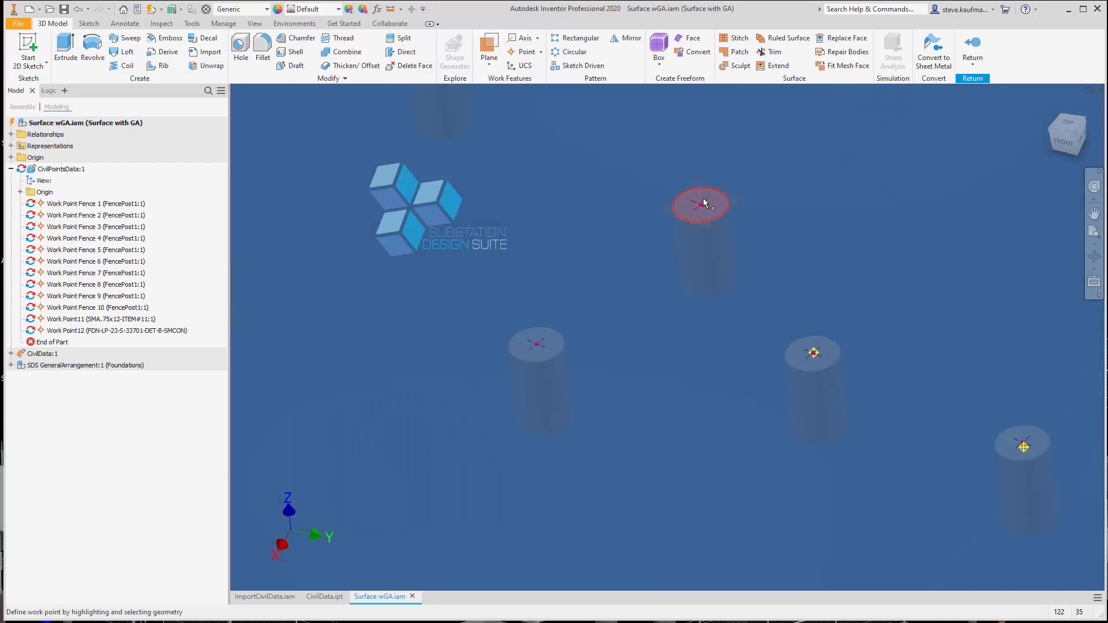
{"action": "left_click", "coordinate": [702, 204]}
{"action": "key", "text": "period"}
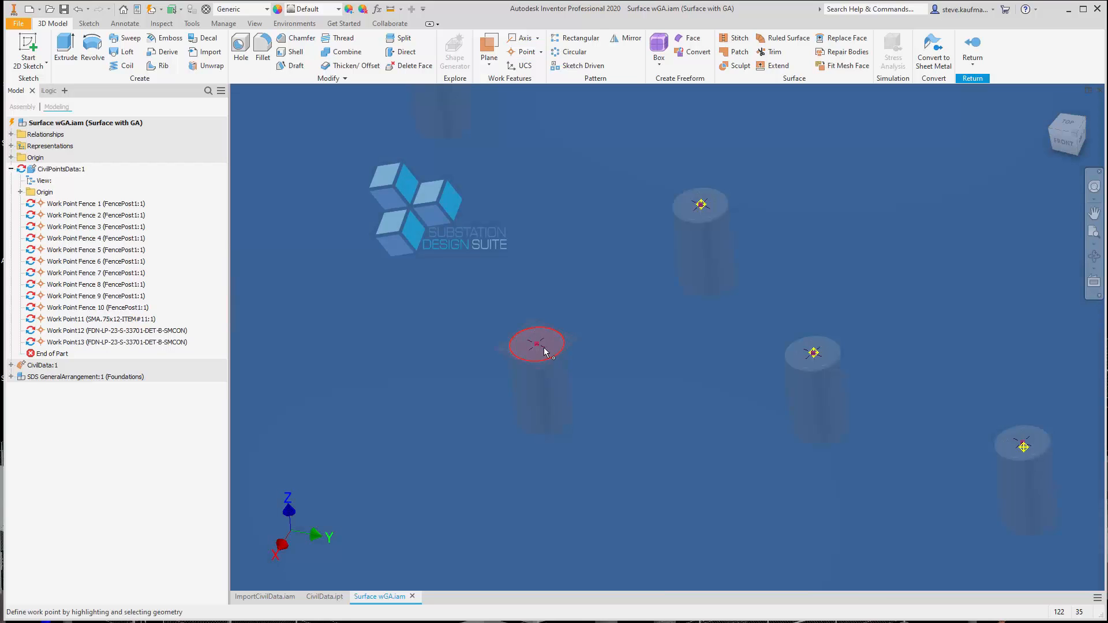
{"action": "left_click", "coordinate": [544, 350]}
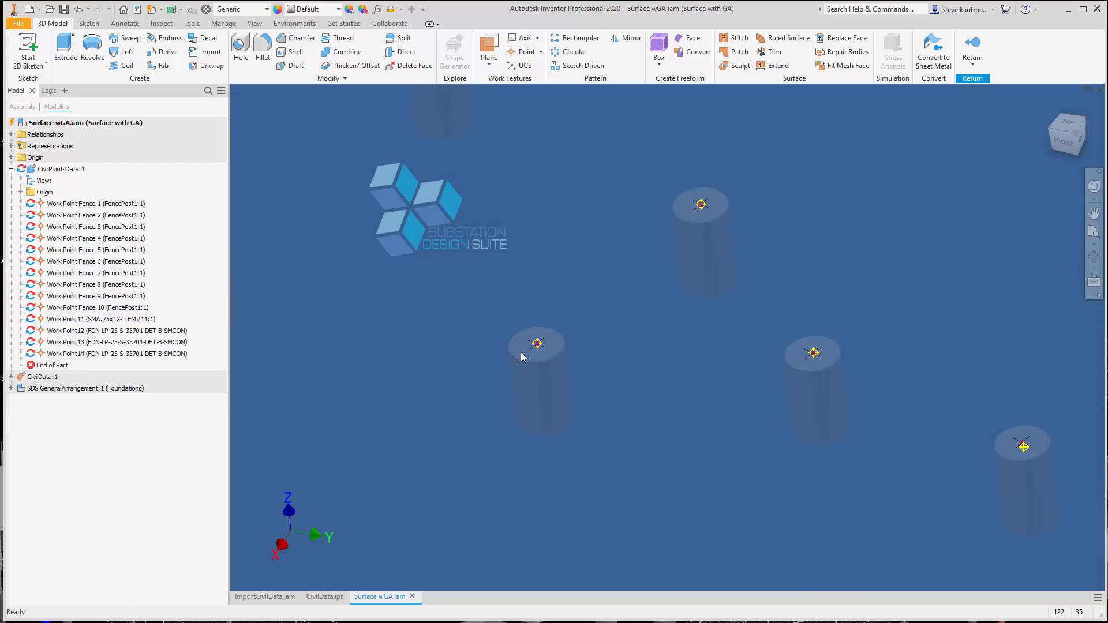
Create work points at the sketch points of the four remaining round structure foundations nearest the transformer pad
{"action": "scroll", "coordinate": [521, 352], "scroll_direction": "up", "scroll_amount": 5}
{"action": "scroll", "coordinate": [839, 383], "scroll_direction": "down", "scroll_amount": 5}
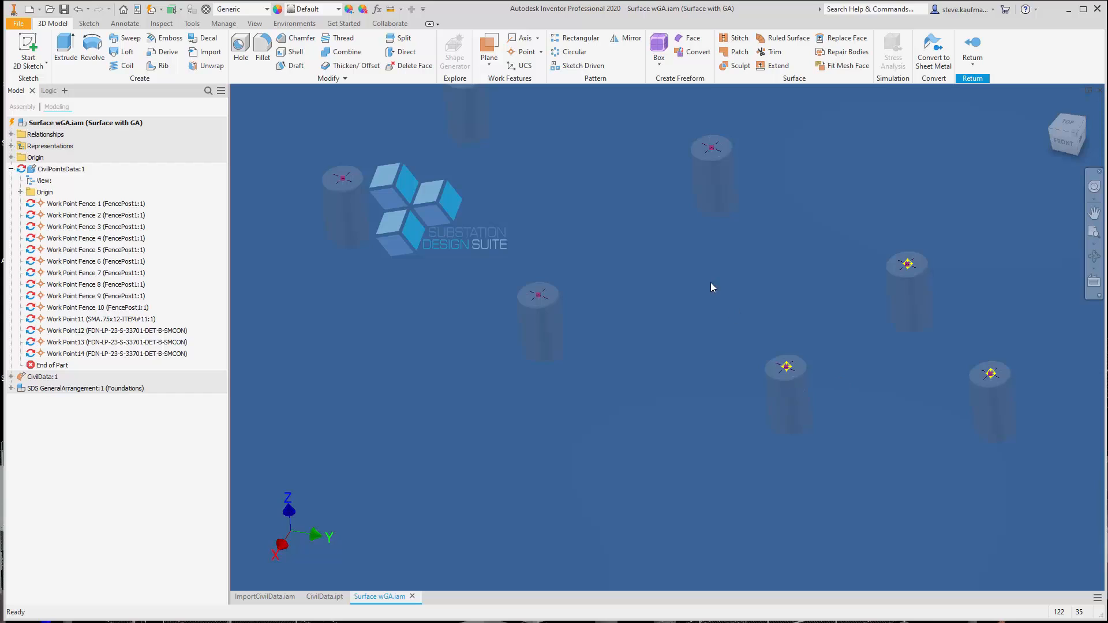
{"action": "key", "text": "period"}
{"action": "left_click", "coordinate": [712, 148]}
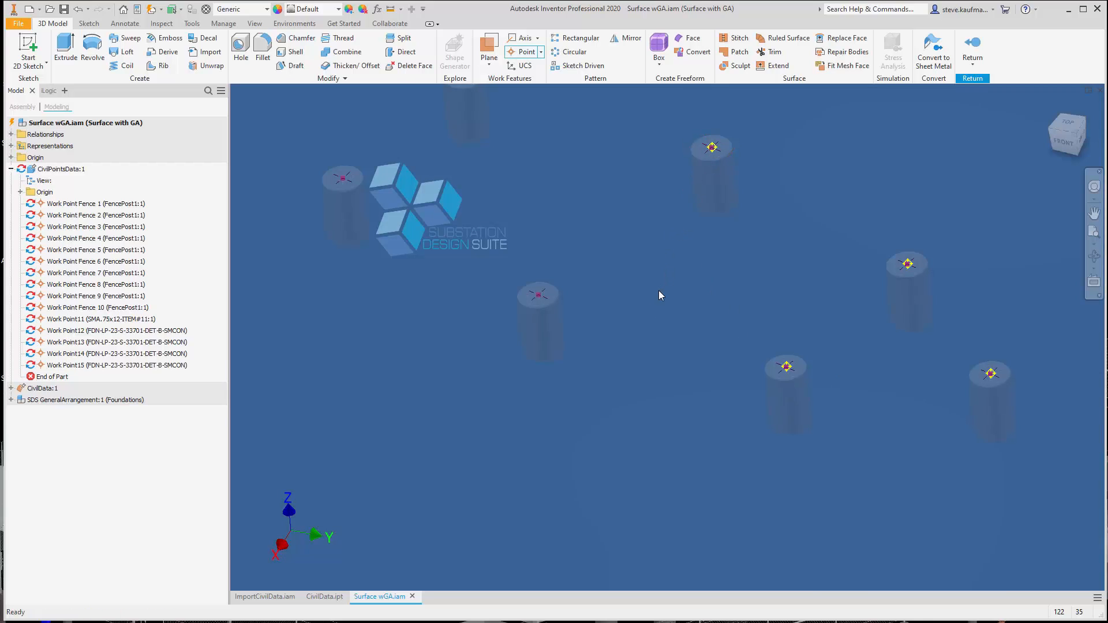
{"action": "left_click", "coordinate": [539, 297]}
{"action": "scroll", "coordinate": [670, 358], "scroll_direction": "down", "scroll_amount": 2}
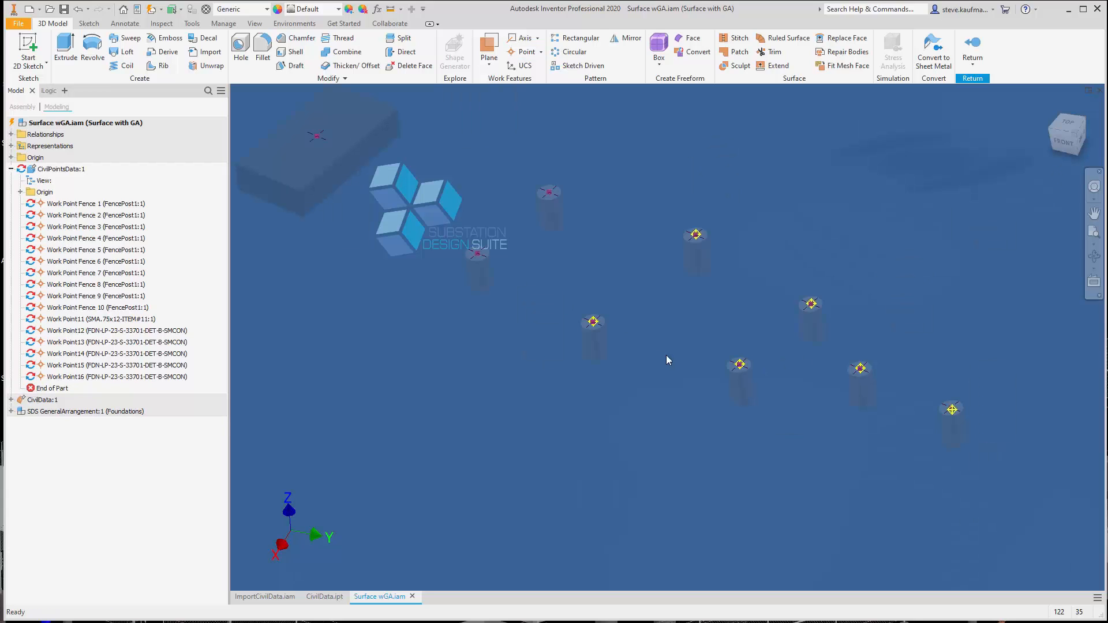
{"action": "key", "text": "period"}
{"action": "scroll", "coordinate": [550, 194], "scroll_direction": "up", "scroll_amount": 3}
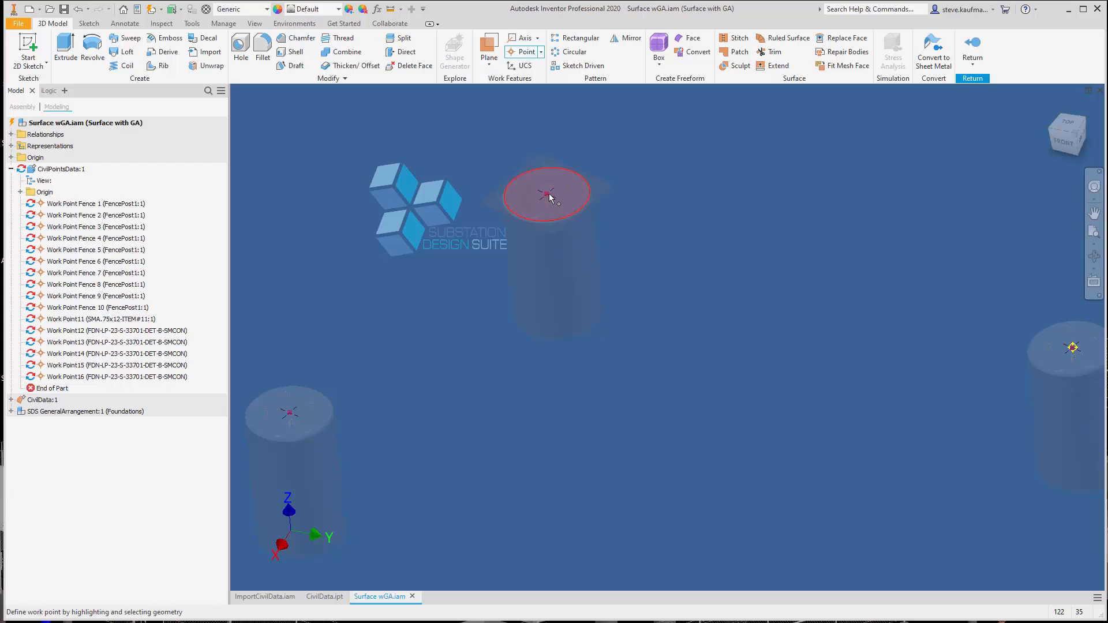
{"action": "left_click", "coordinate": [549, 192]}
{"action": "scroll", "coordinate": [603, 355], "scroll_direction": "down", "scroll_amount": 3}
{"action": "scroll", "coordinate": [482, 299], "scroll_direction": "up", "scroll_amount": 3}
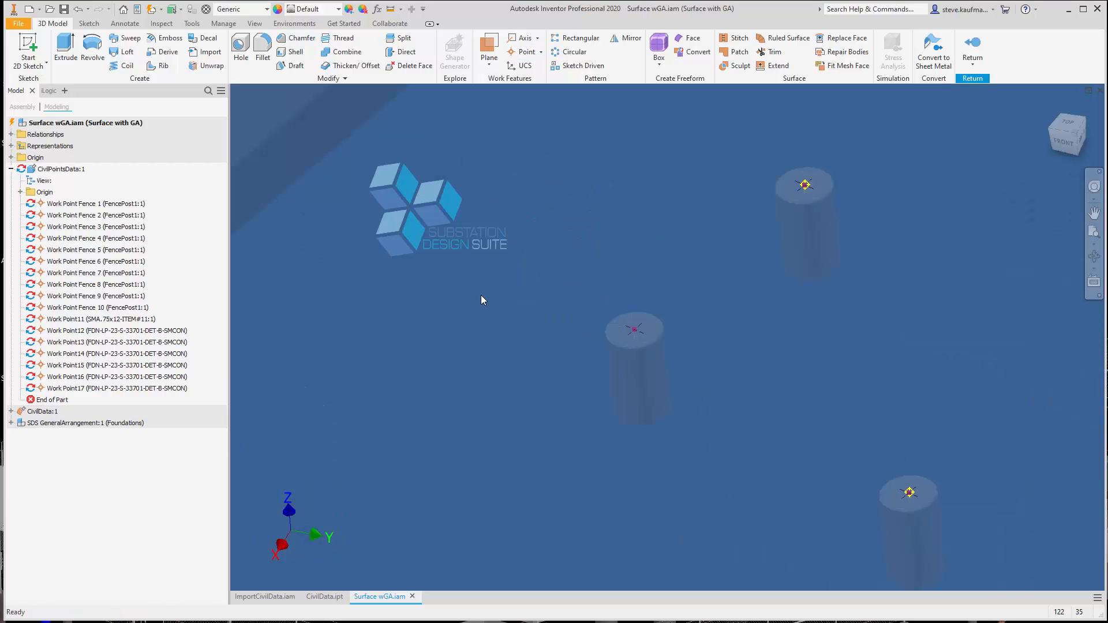
{"action": "key", "text": "period"}
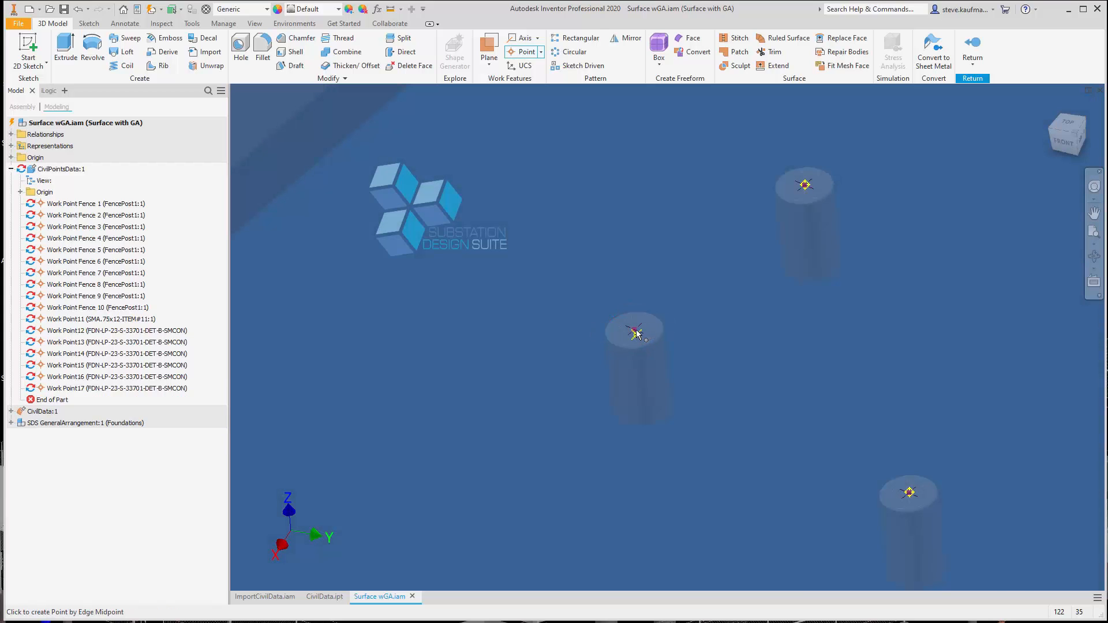
{"action": "left_click", "coordinate": [636, 332]}
{"action": "scroll", "coordinate": [743, 366], "scroll_direction": "down", "scroll_amount": 3}
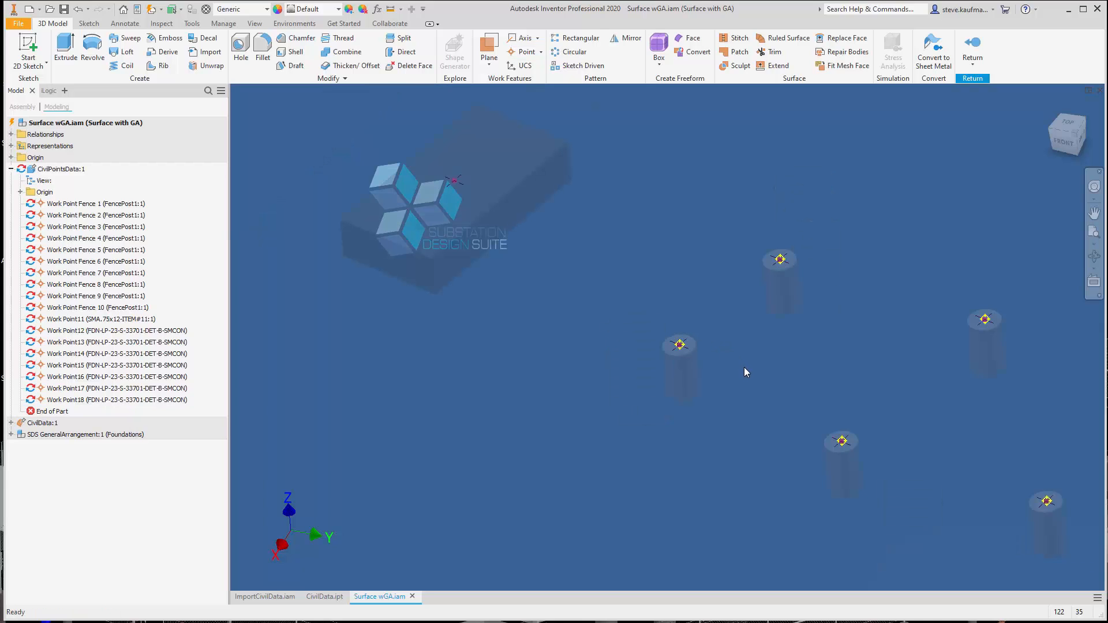
Create a work point at the sketch point on top of the rectangular transformer pad foundation
{"action": "key", "text": "period"}
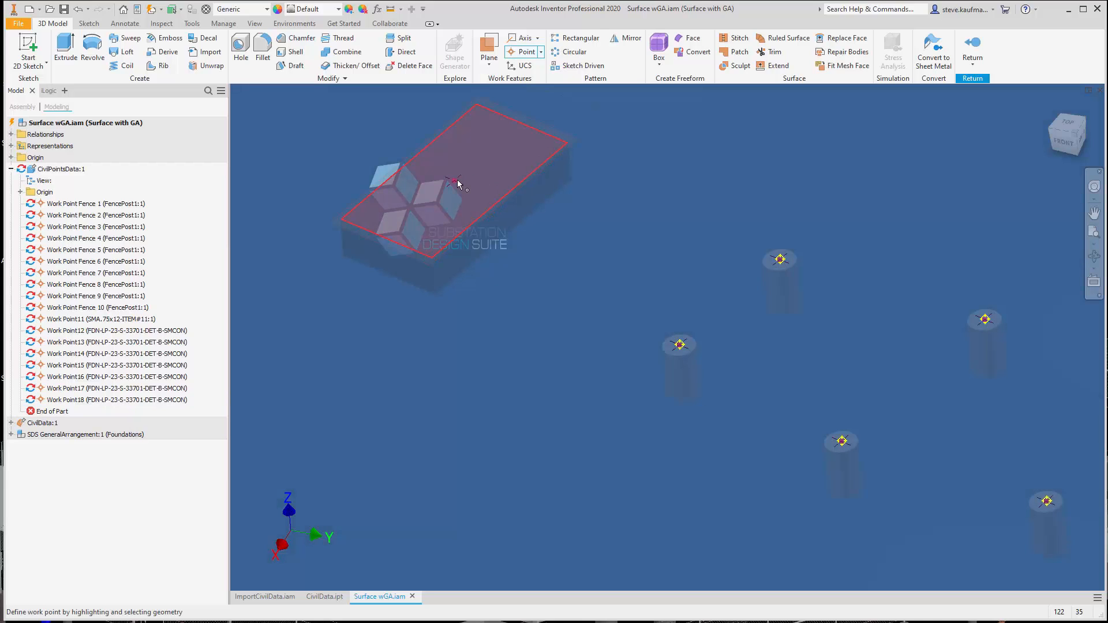
{"action": "left_click", "coordinate": [458, 183]}
{"action": "scroll", "coordinate": [587, 304], "scroll_direction": "down", "scroll_amount": 3}
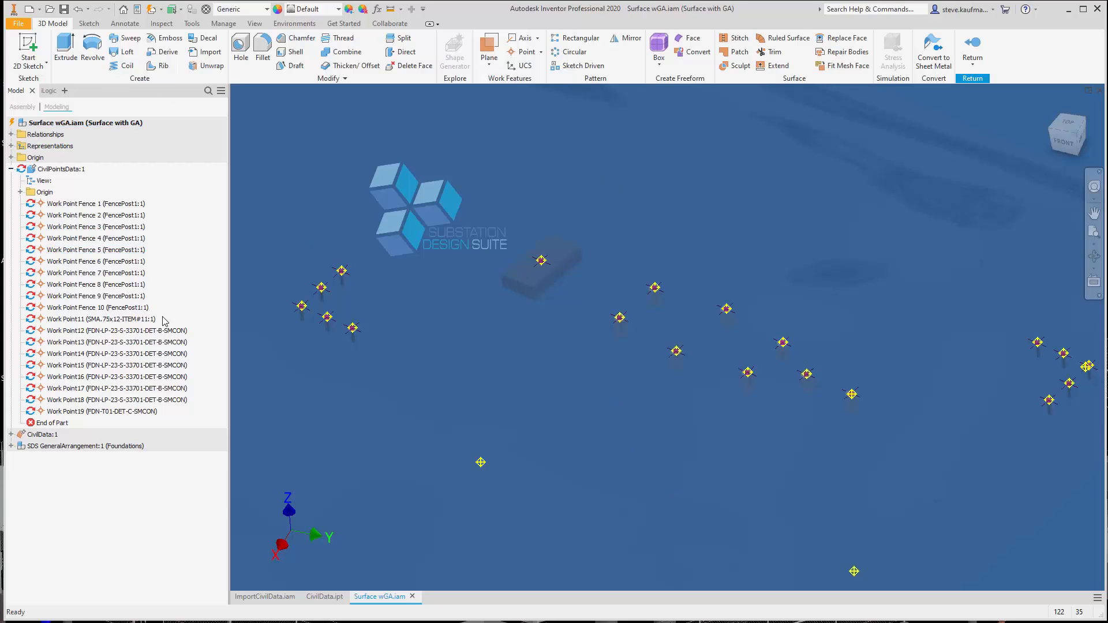
Rename the eight structure-foundation work points Work Point F1 through Work Point F8 and the transformer pad's Work Point XMFR, and return to the assembly
{"action": "left_click", "coordinate": [105, 322]}
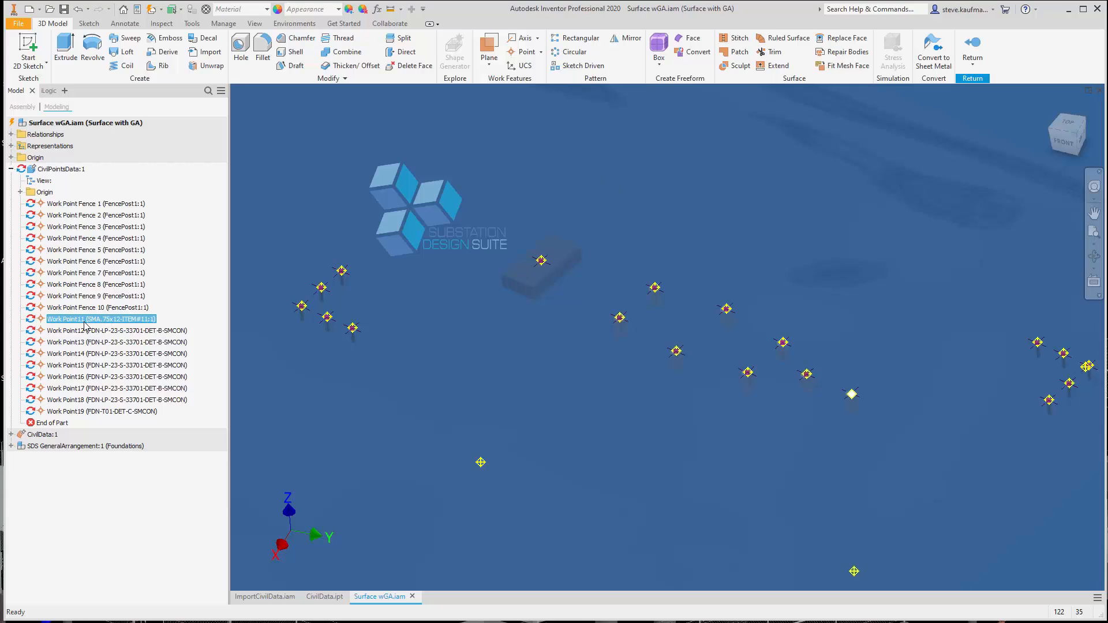
{"action": "left_click", "coordinate": [81, 324]}
{"action": "left_click", "coordinate": [79, 320]}
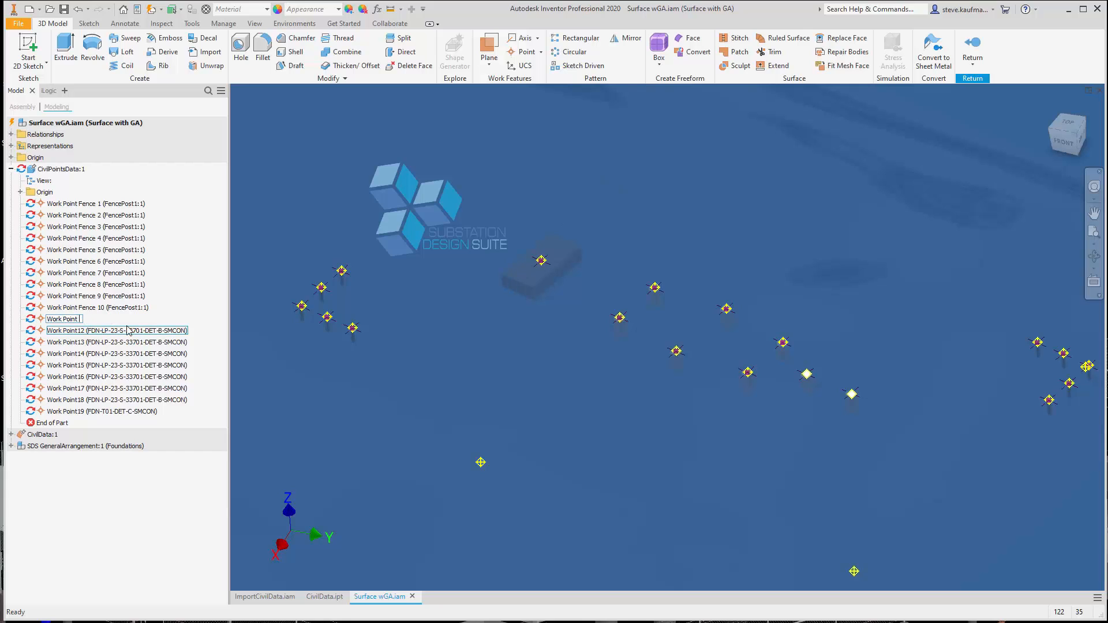
{"action": "type", "text": "F1"}
{"action": "key", "text": "Return"}
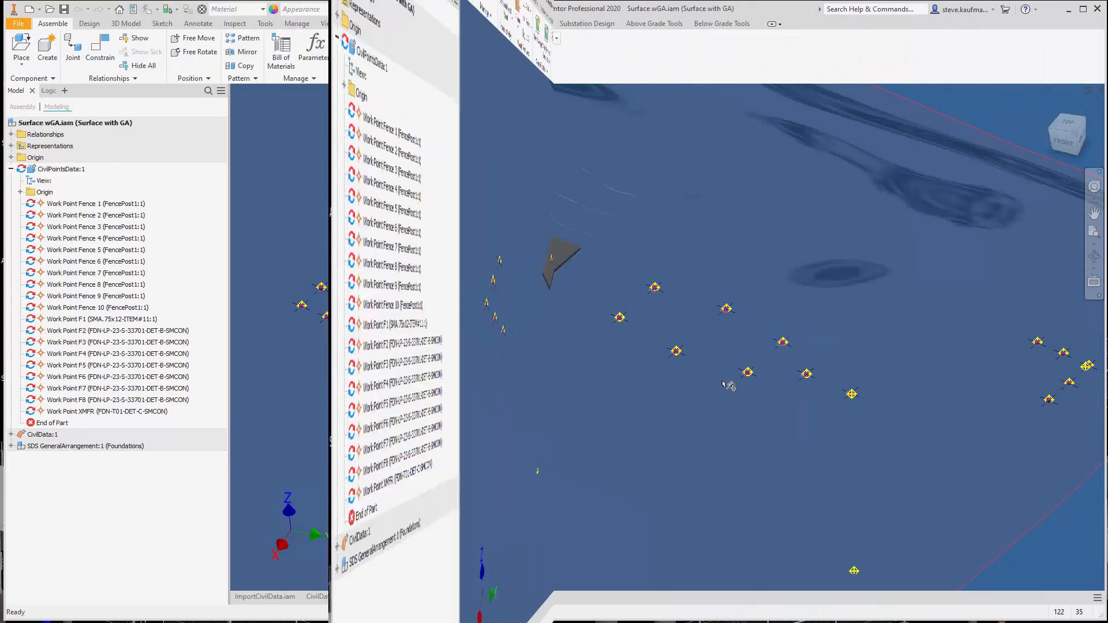
Switch the SDS GeneralArrangement subassembly to the Main level of detail representation and save the Surface wGA assembly
{"action": "scroll", "coordinate": [632, 433], "scroll_direction": "down", "scroll_amount": 6}
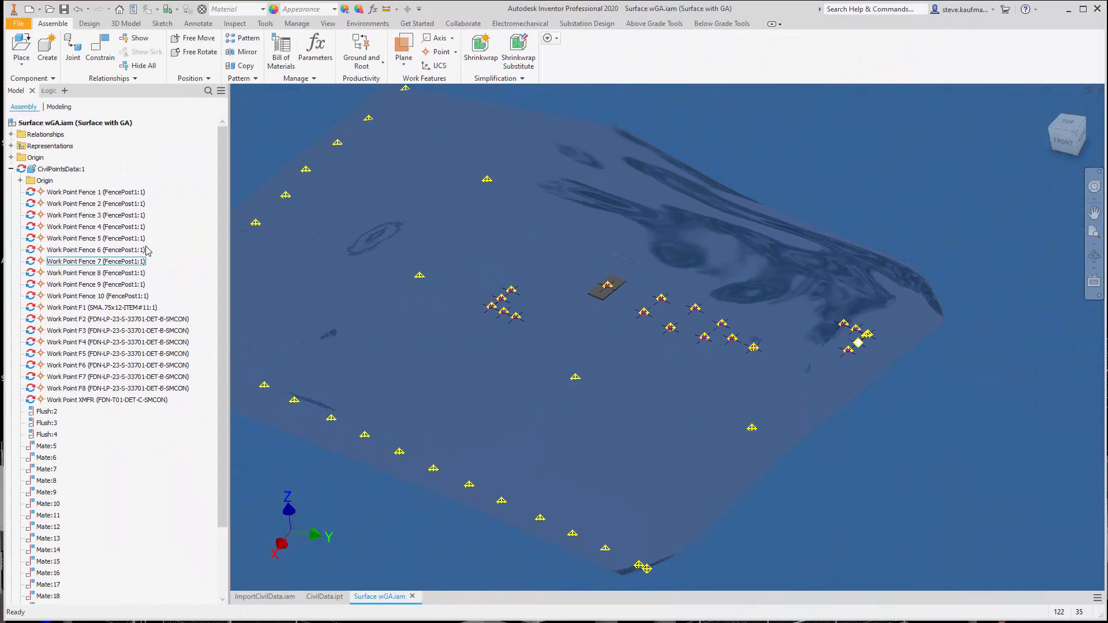
{"action": "left_click", "coordinate": [11, 169]}
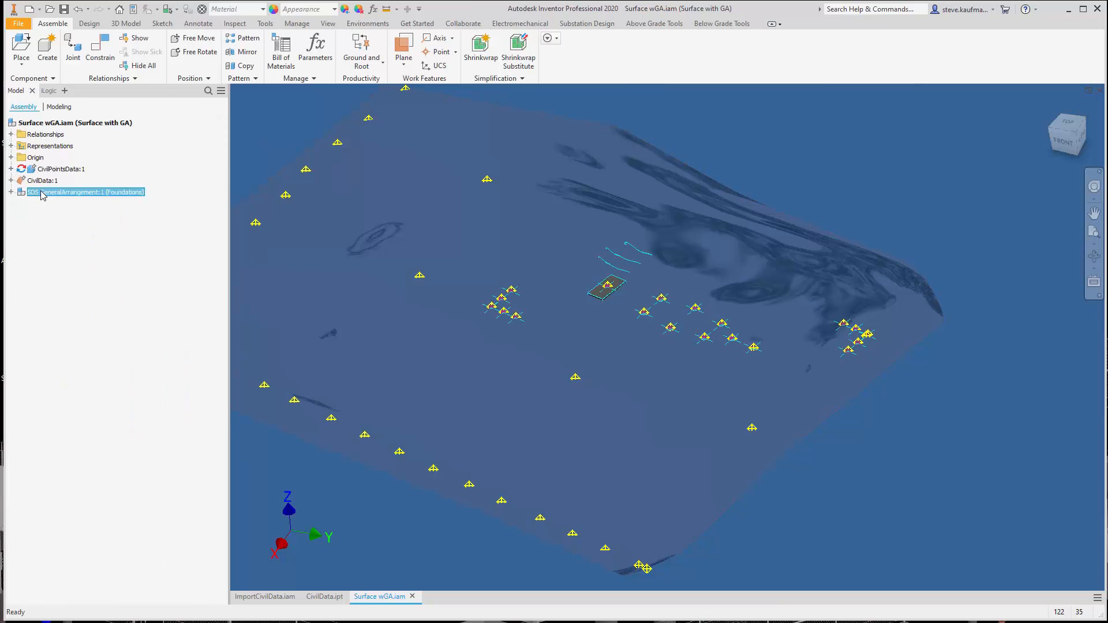
{"action": "right_click", "coordinate": [42, 194]}
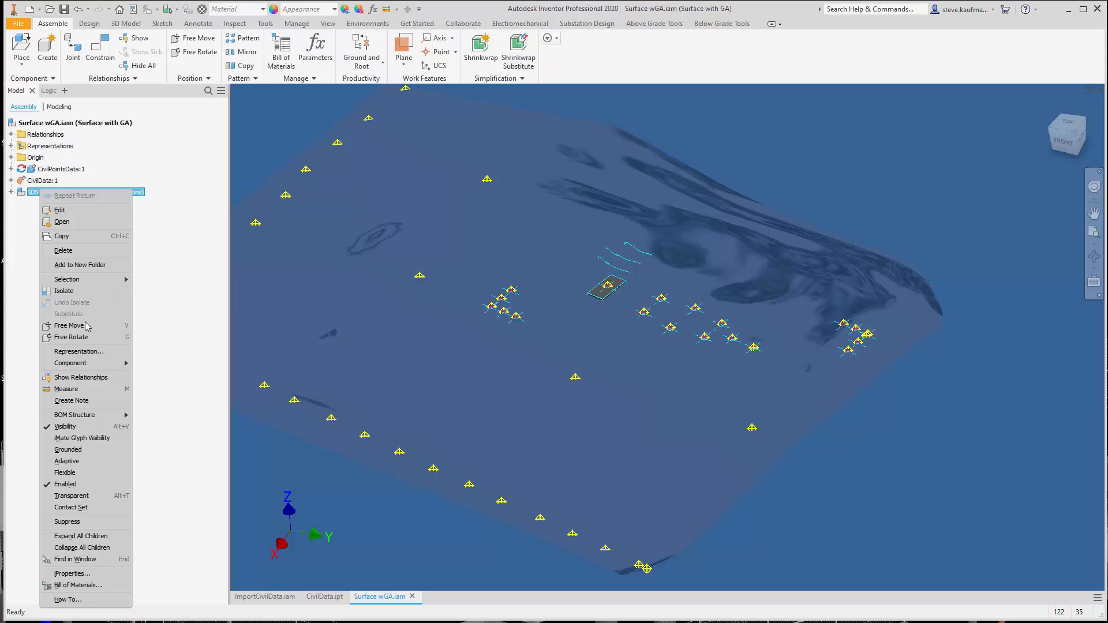
{"action": "left_click", "coordinate": [91, 351]}
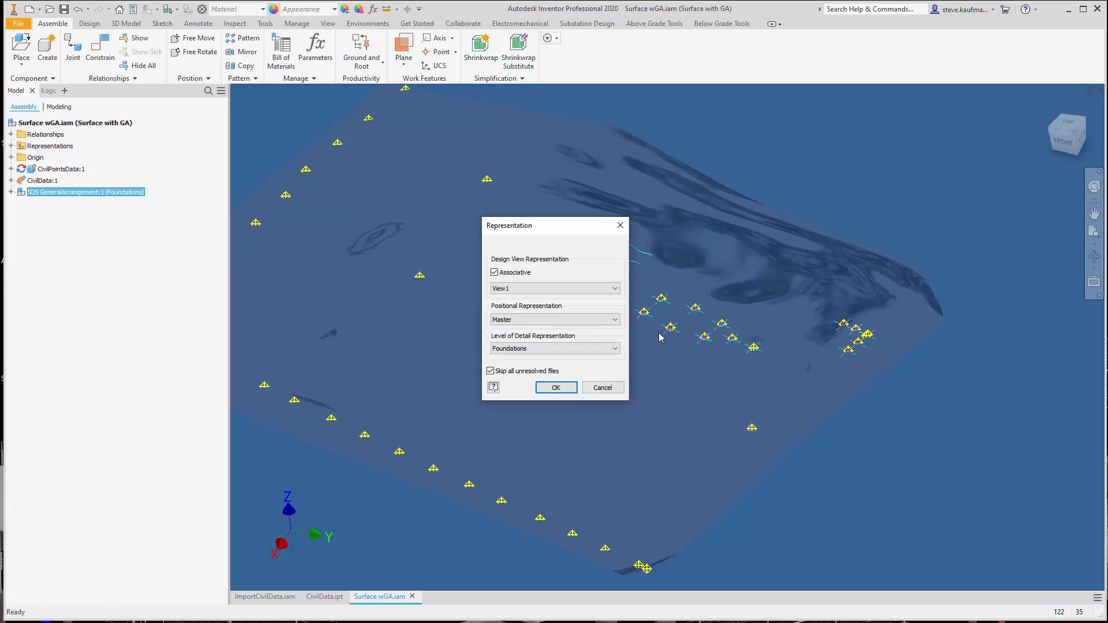
{"action": "left_click", "coordinate": [601, 350]}
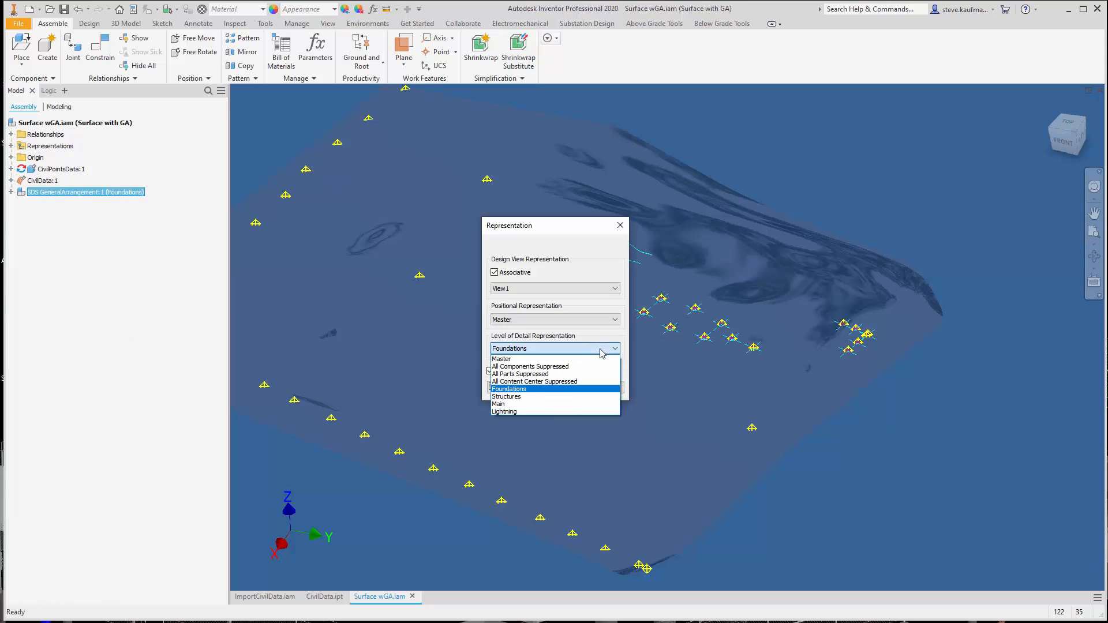
{"action": "left_click", "coordinate": [558, 404]}
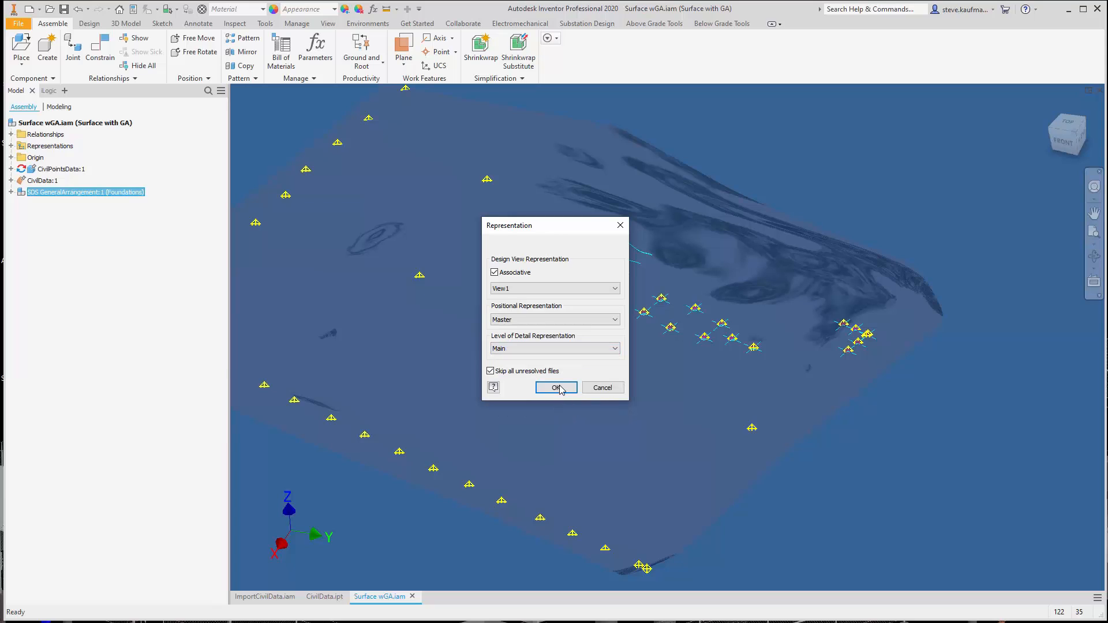
{"action": "left_click", "coordinate": [561, 386]}
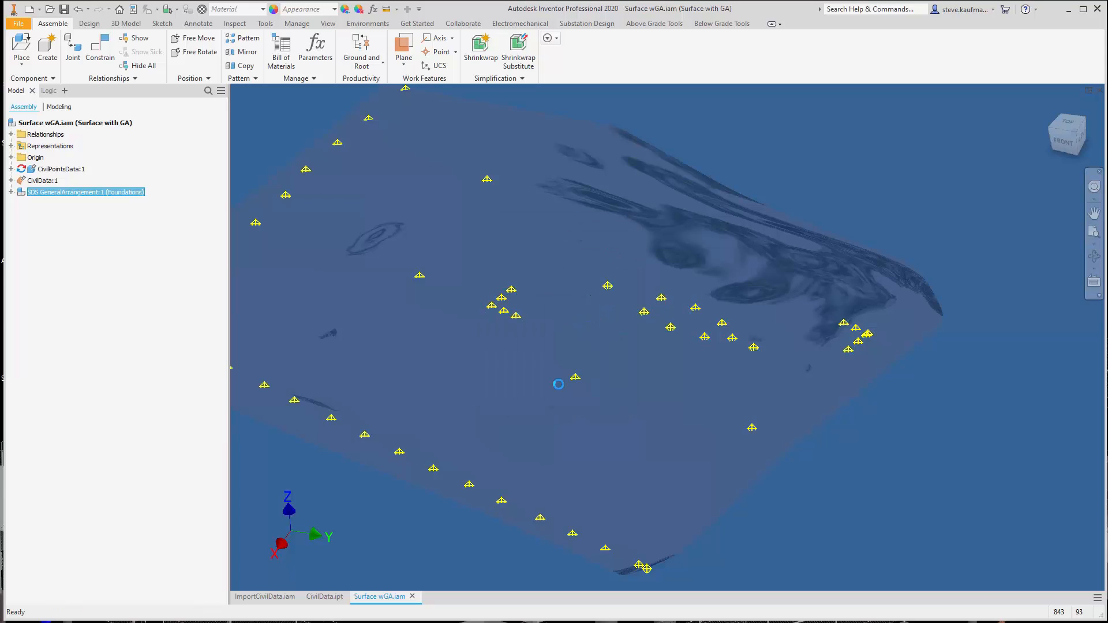
{"action": "left_click", "coordinate": [63, 9]}
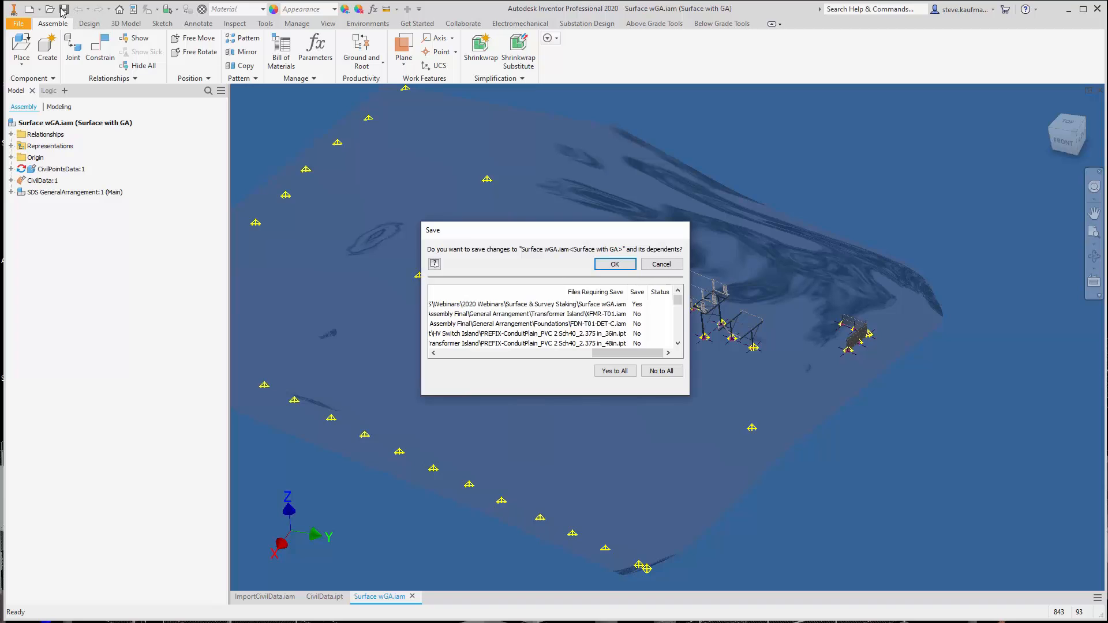
{"action": "left_click", "coordinate": [604, 264]}
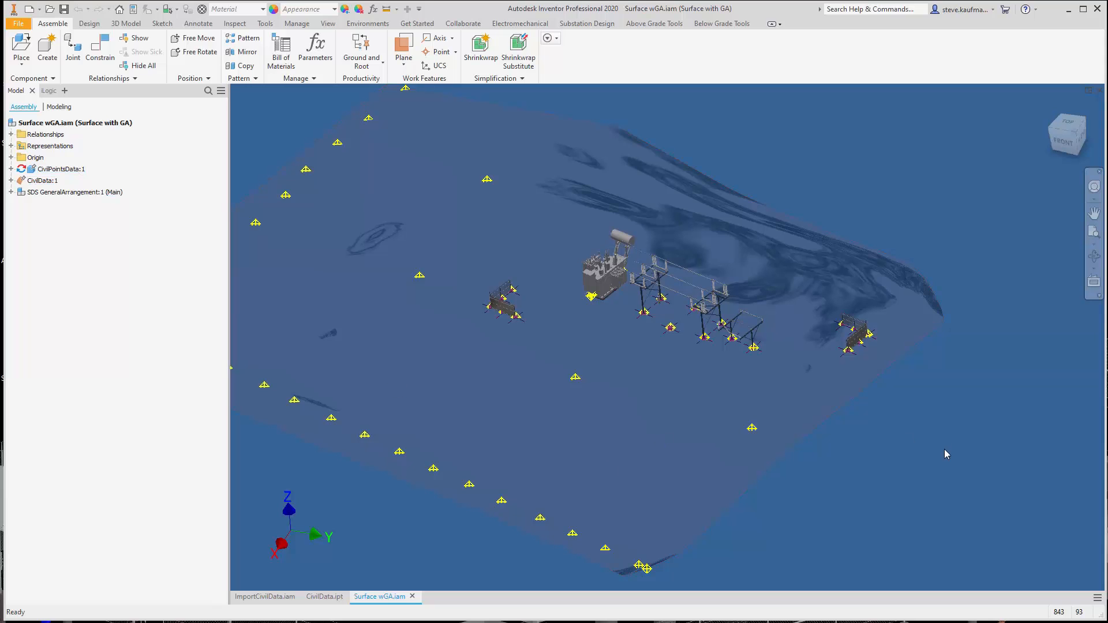
Locate the assembly's origin Center Point relative to the site surface in the home view
{"action": "key", "text": "F6"}
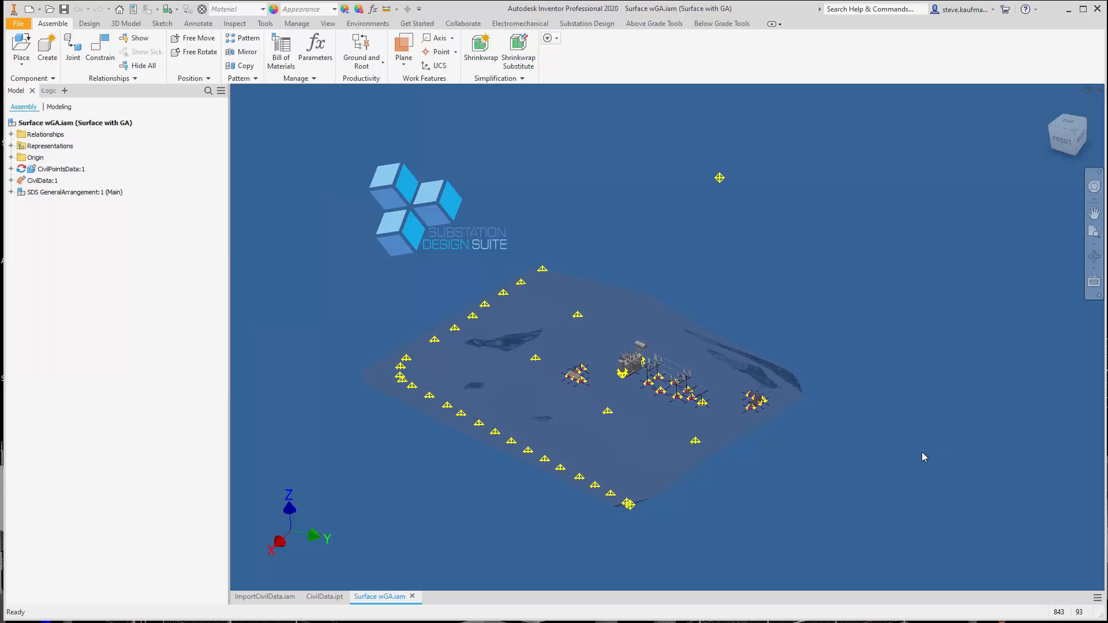
{"action": "left_click", "coordinate": [11, 157]}
{"action": "left_click", "coordinate": [53, 237]}
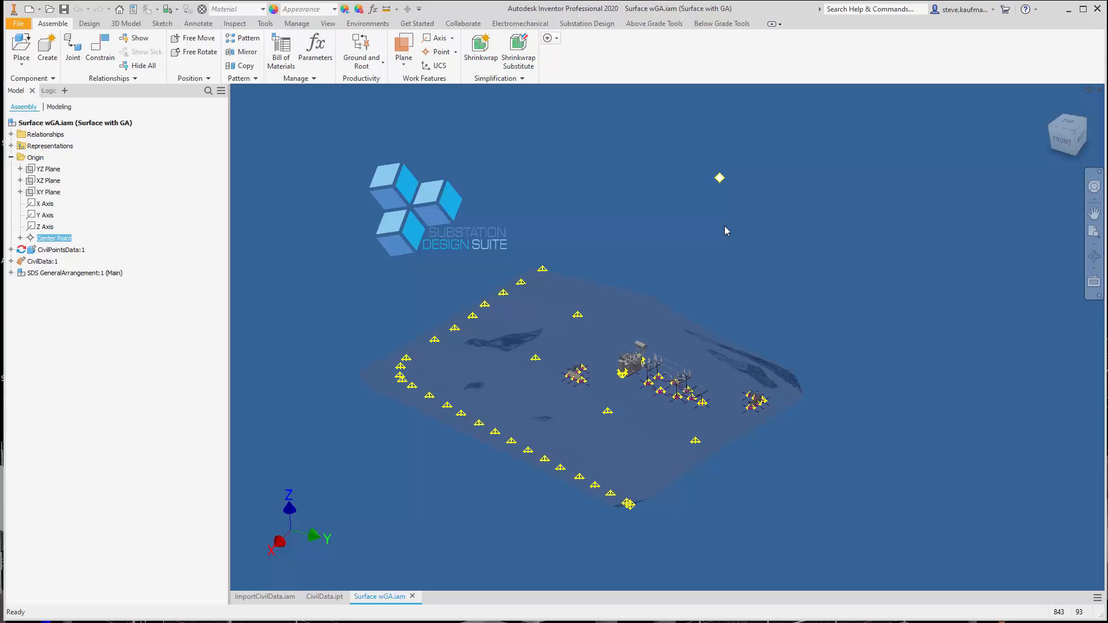
{"action": "left_click", "coordinate": [626, 164]}
Extract the CivilPointsData work points in feet to a text file in the Surface & Survey Staking folder, adding Webinar before the suggested file name
{"action": "left_click", "coordinate": [600, 24]}
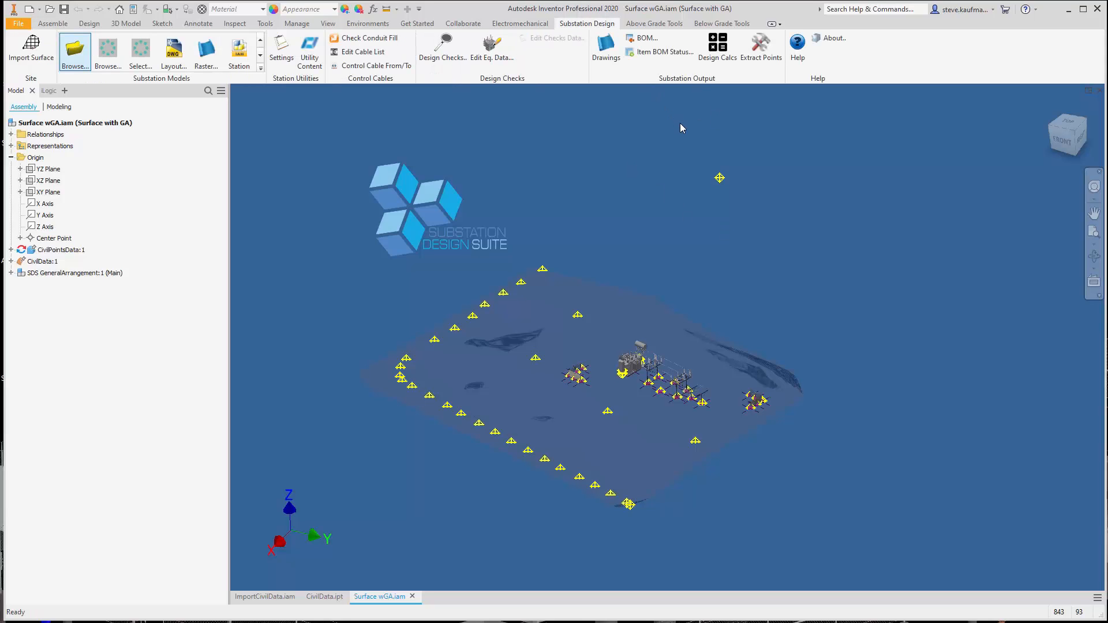
{"action": "left_click", "coordinate": [771, 57]}
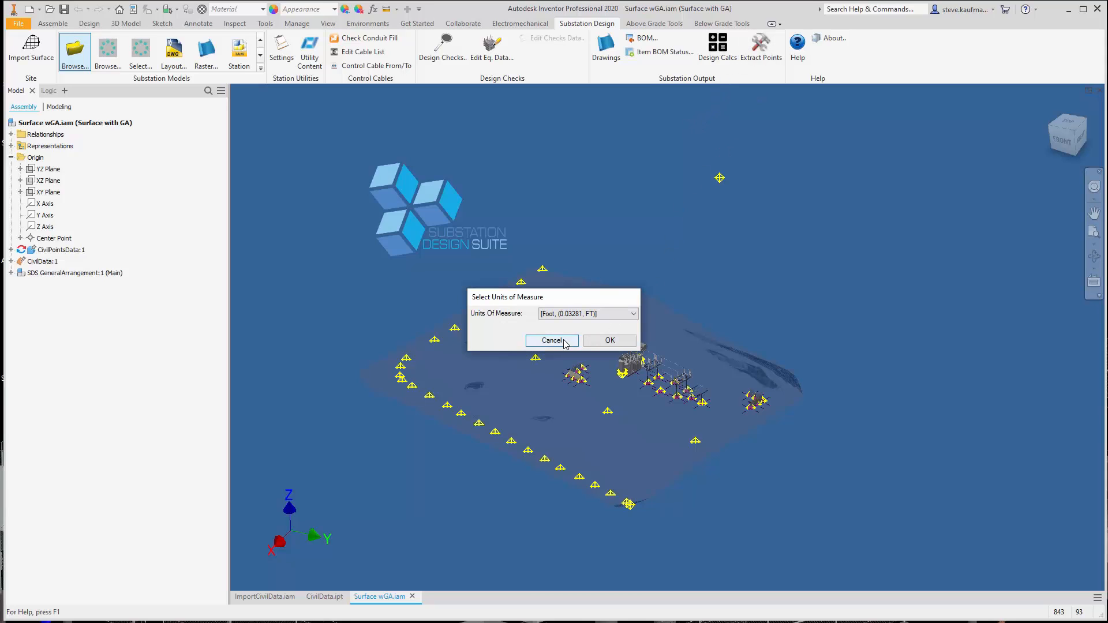
{"action": "left_click", "coordinate": [634, 314]}
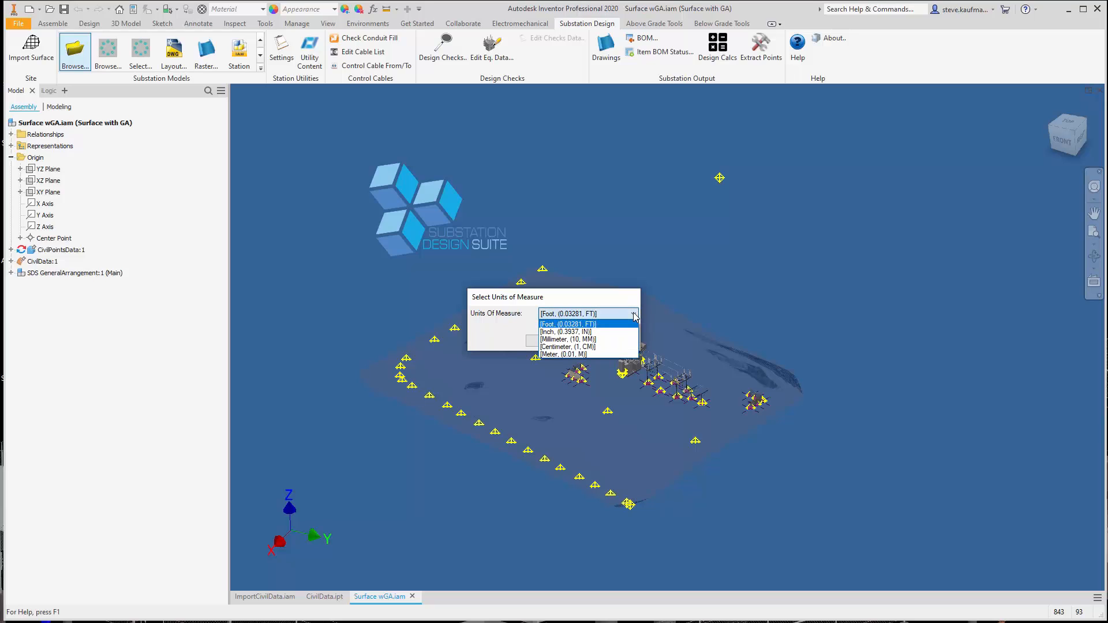
{"action": "left_click", "coordinate": [634, 316]}
{"action": "left_click", "coordinate": [617, 343]}
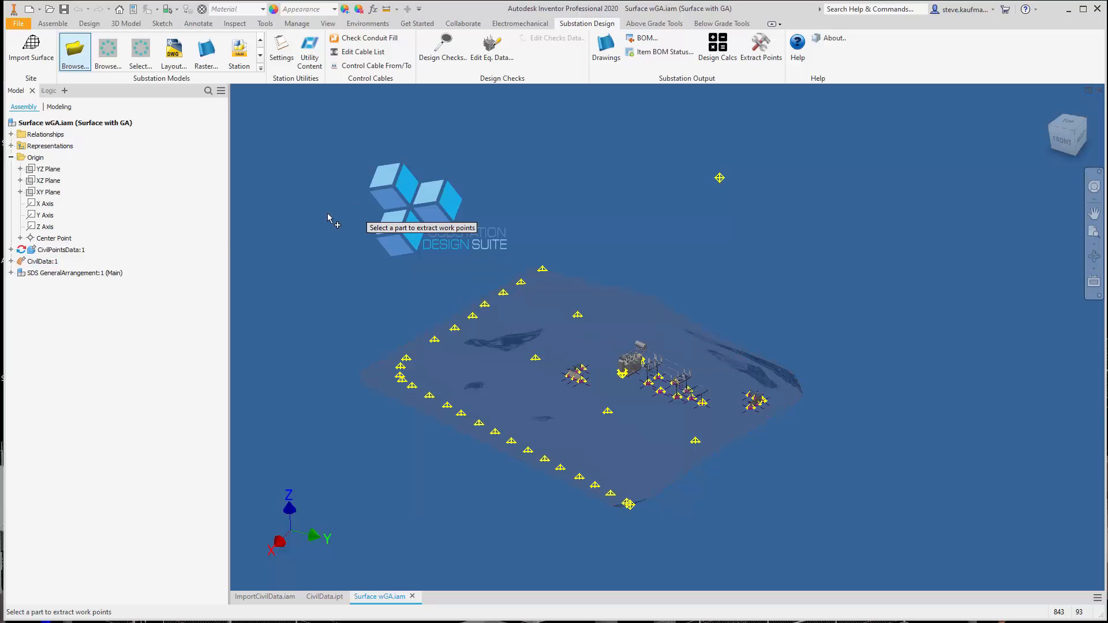
{"action": "left_click", "coordinate": [68, 252]}
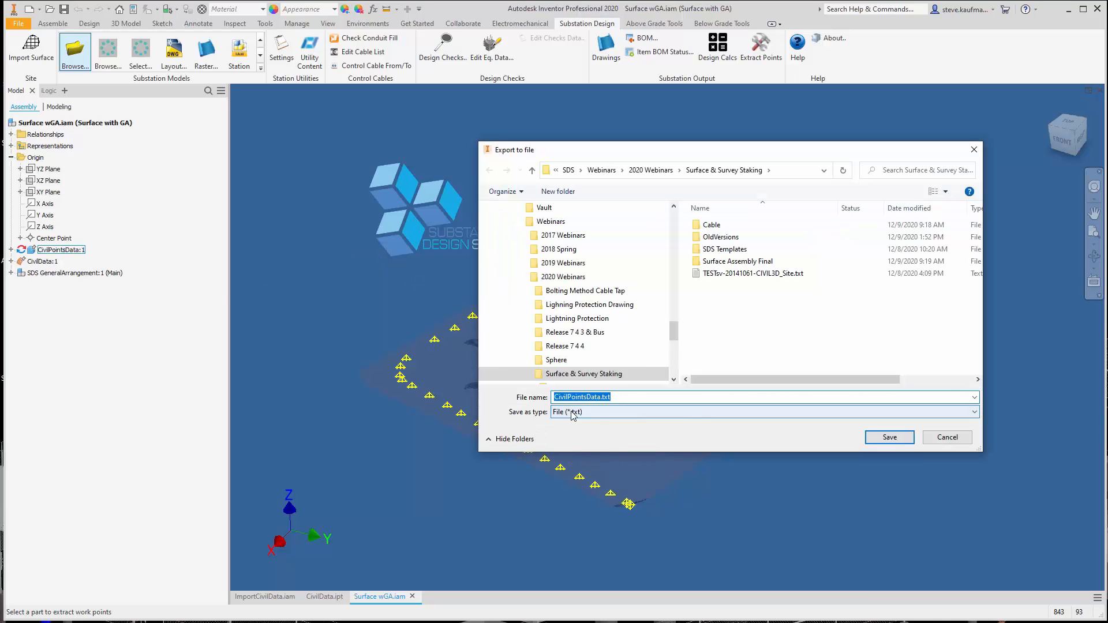
{"action": "left_click", "coordinate": [555, 397]}
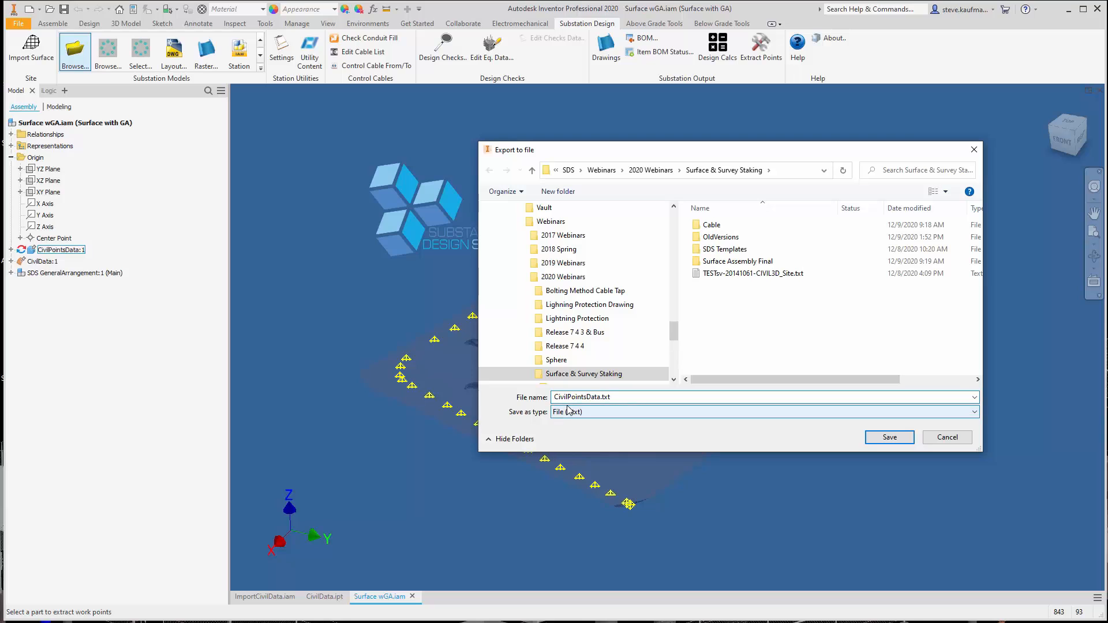
{"action": "type", "text": "Webinar"}
{"action": "left_click", "coordinate": [878, 440]}
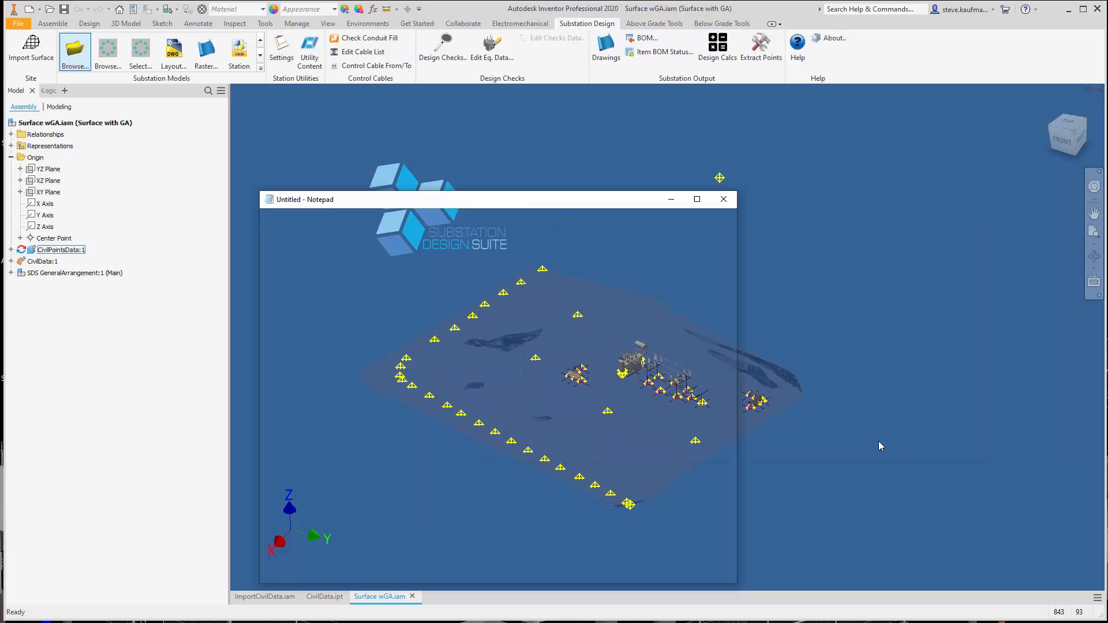
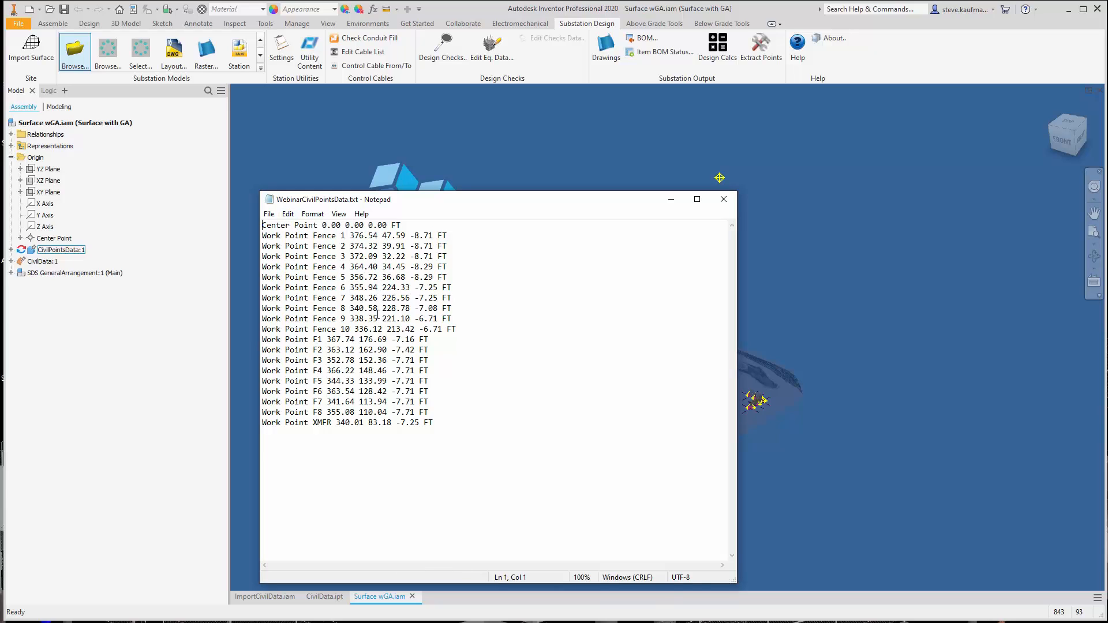
Close the extracted points file, create a new drawing, and place a top base view of Surface wGA at 1/32" = 1'-0"
{"action": "left_click", "coordinate": [724, 199]}
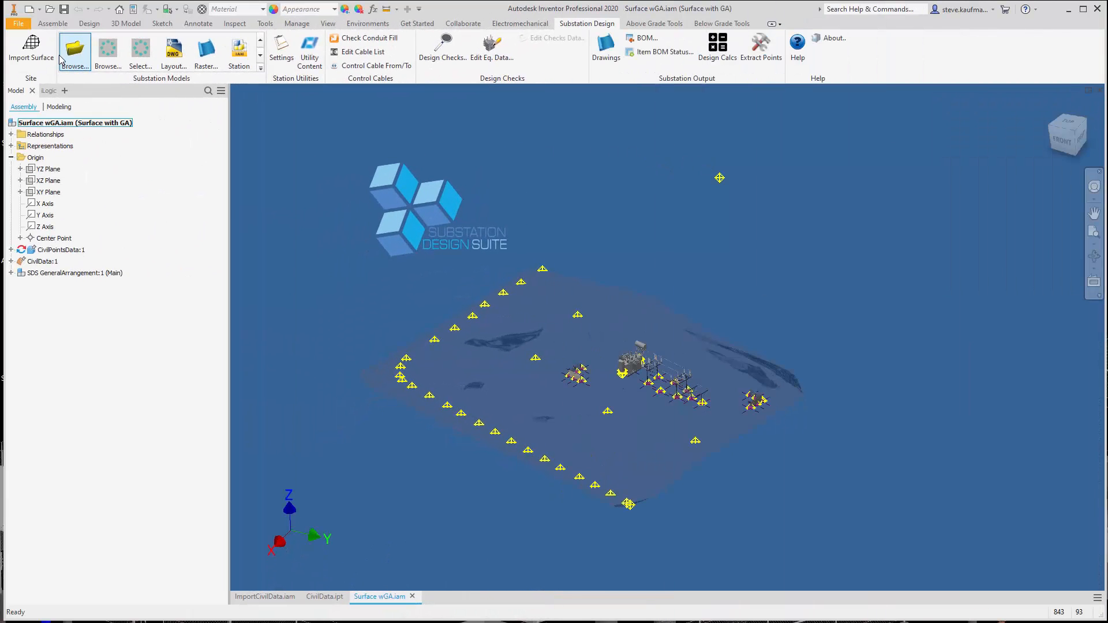
{"action": "left_click", "coordinate": [30, 8]}
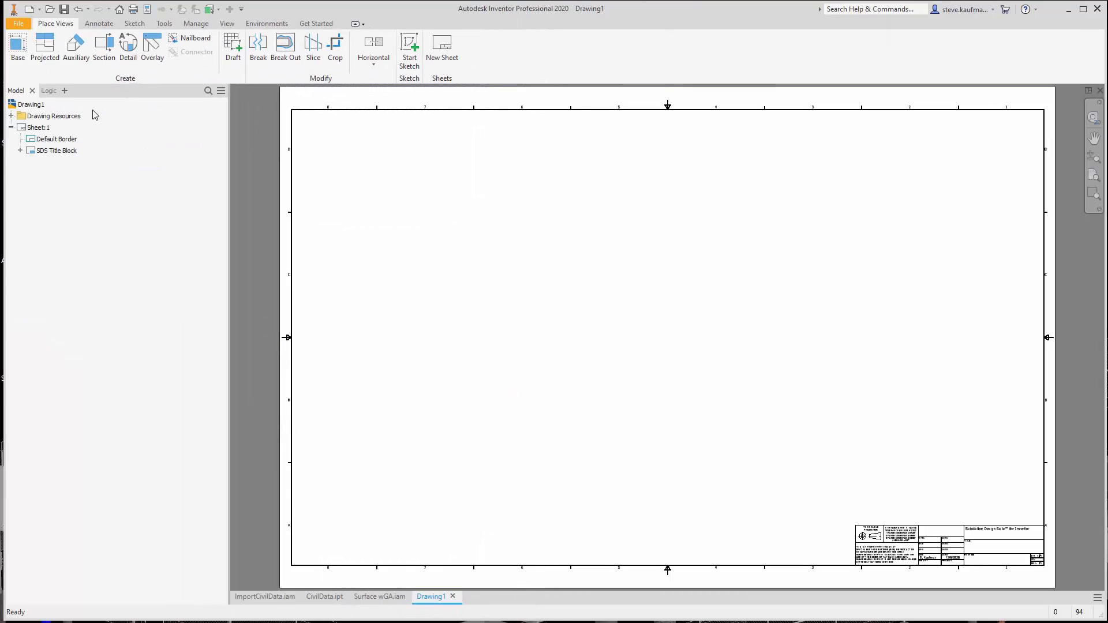
{"action": "left_click", "coordinate": [17, 47]}
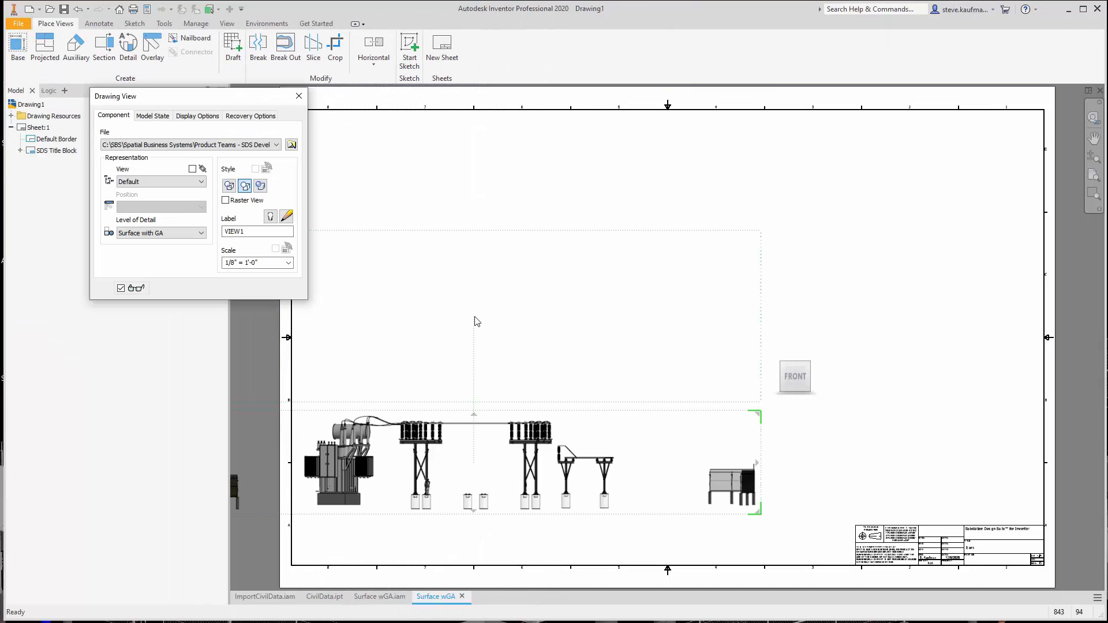
{"action": "left_click", "coordinate": [796, 355]}
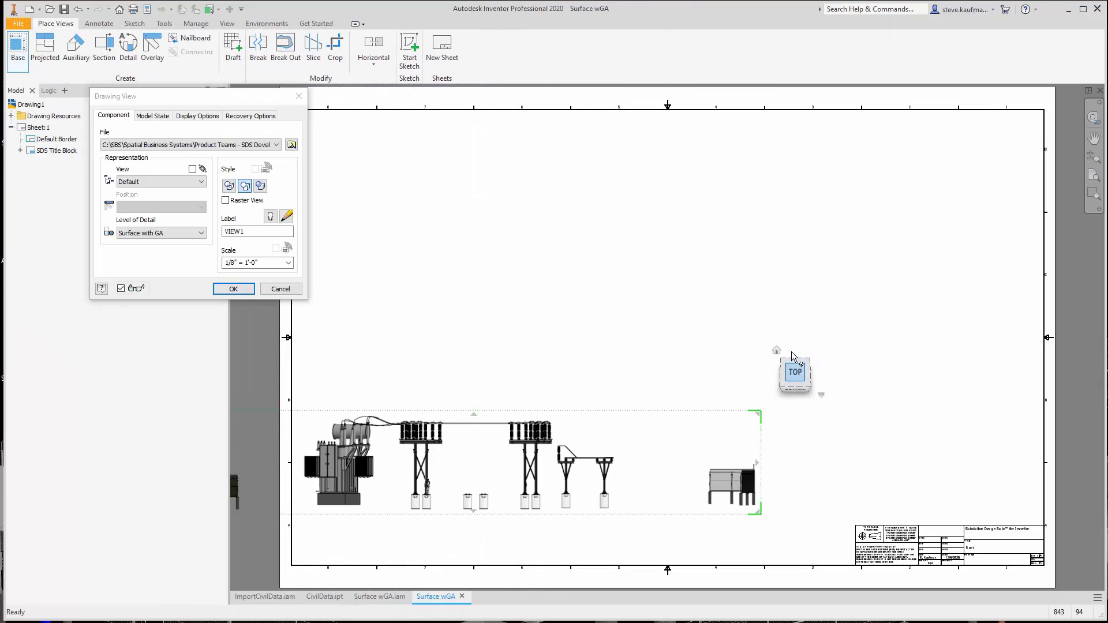
{"action": "left_click", "coordinate": [254, 262]}
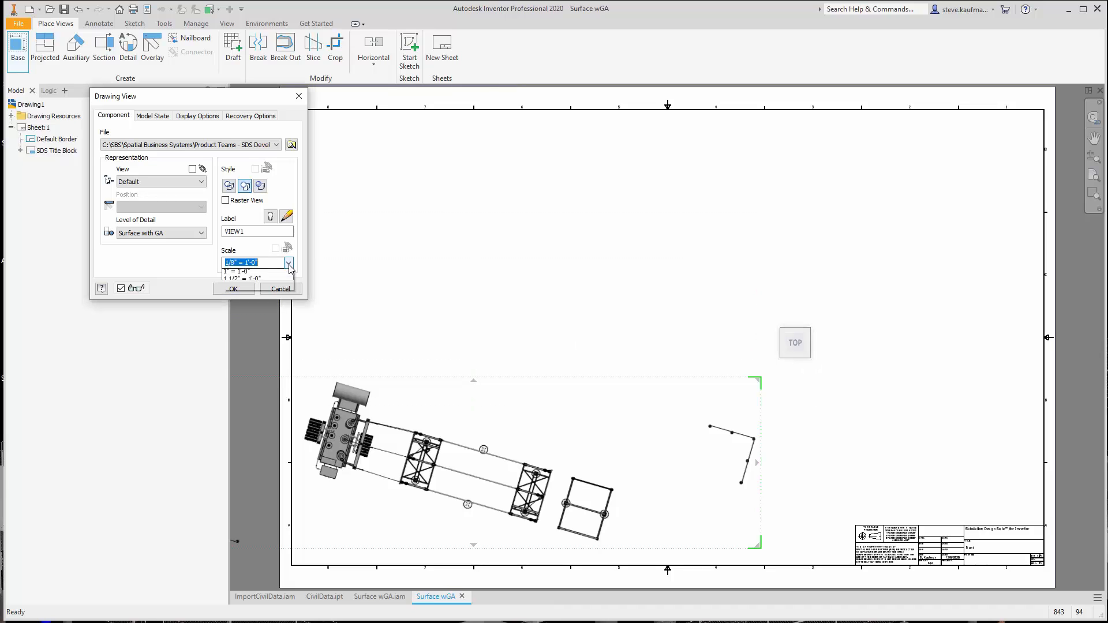
{"action": "left_click", "coordinate": [288, 263]}
{"action": "left_click", "coordinate": [271, 296]}
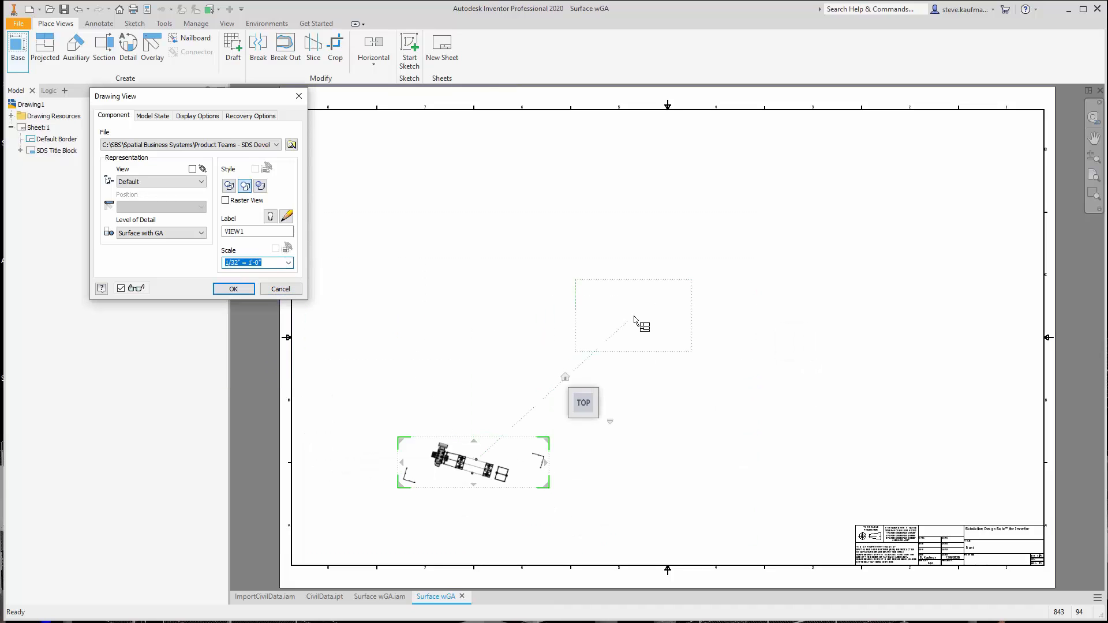
{"action": "left_click", "coordinate": [234, 289]}
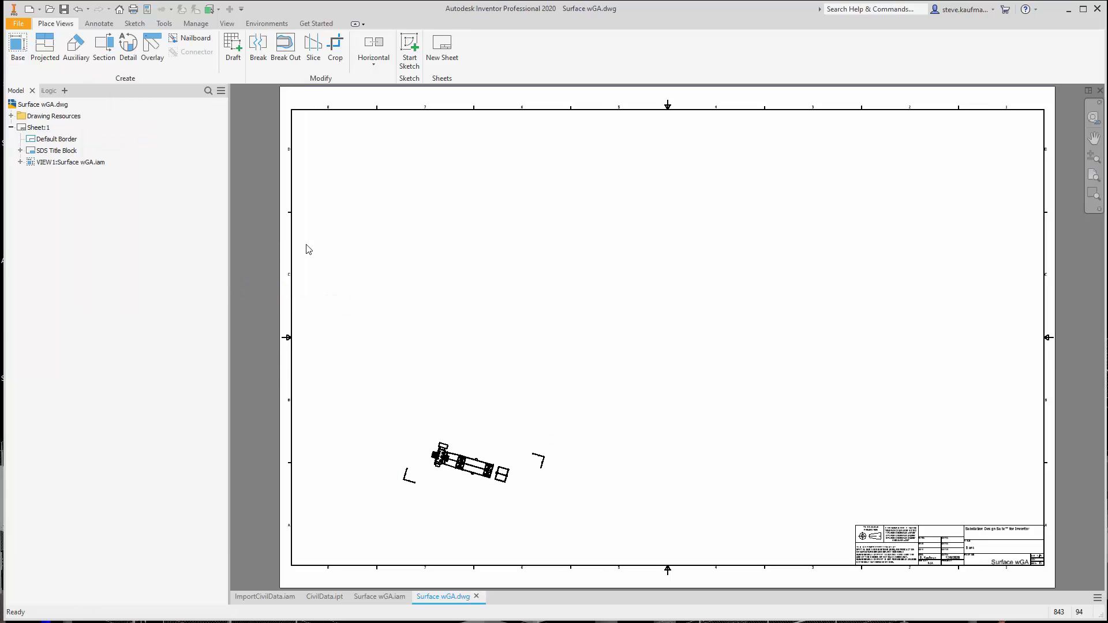
Make the CivilData surface visible in the base view and move the view so the site boundary fits inside the sheet border
{"action": "left_click", "coordinate": [20, 162]}
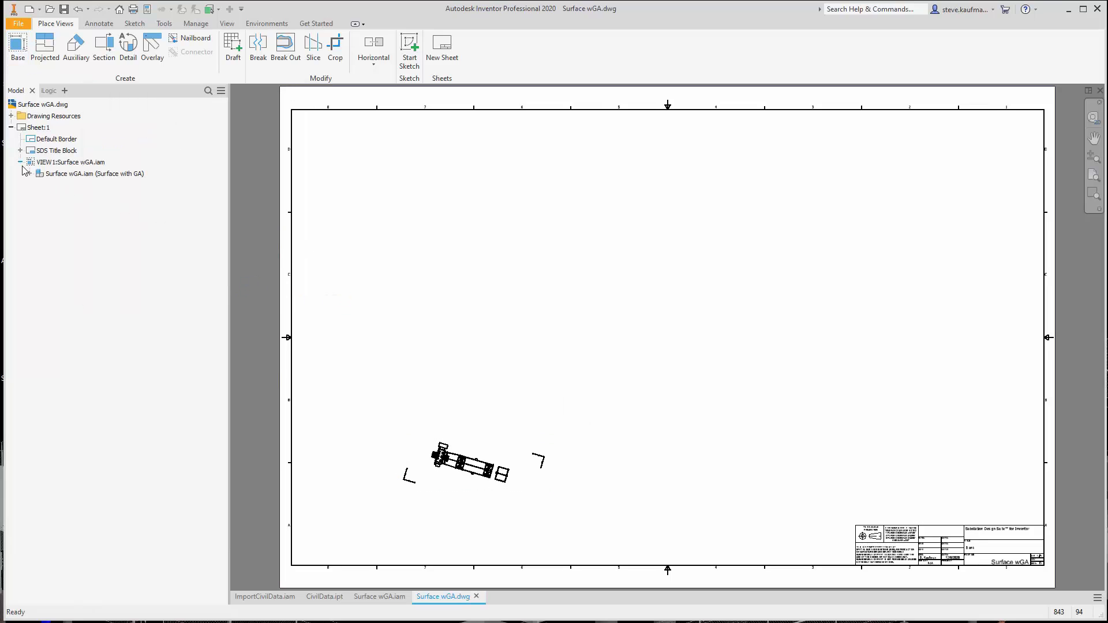
{"action": "left_click", "coordinate": [29, 173]}
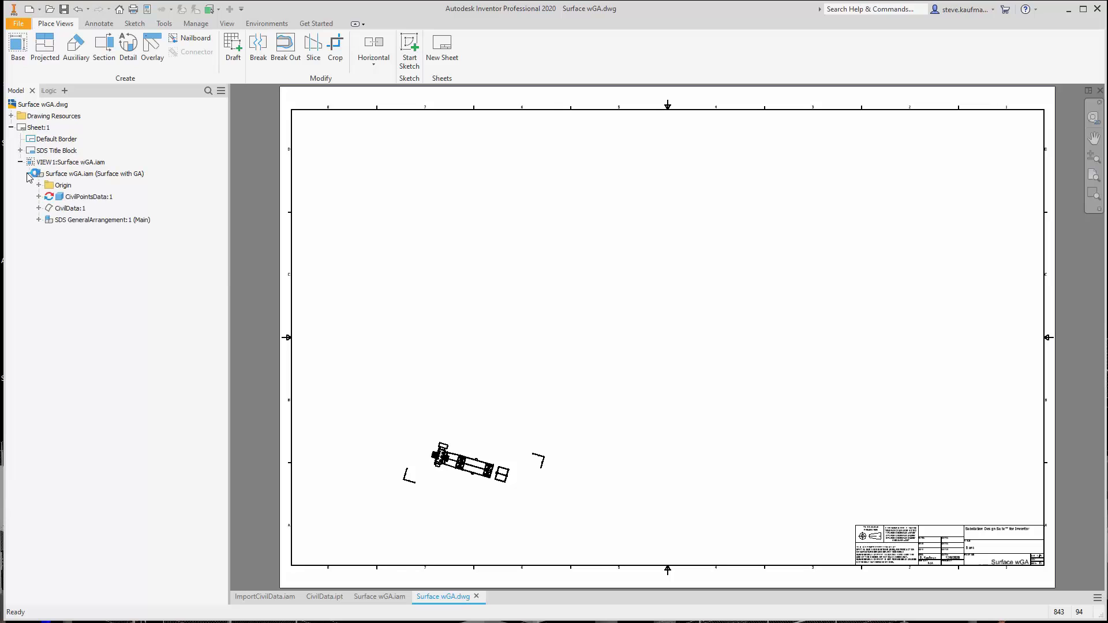
{"action": "left_click", "coordinate": [40, 208]}
{"action": "right_click", "coordinate": [77, 209]}
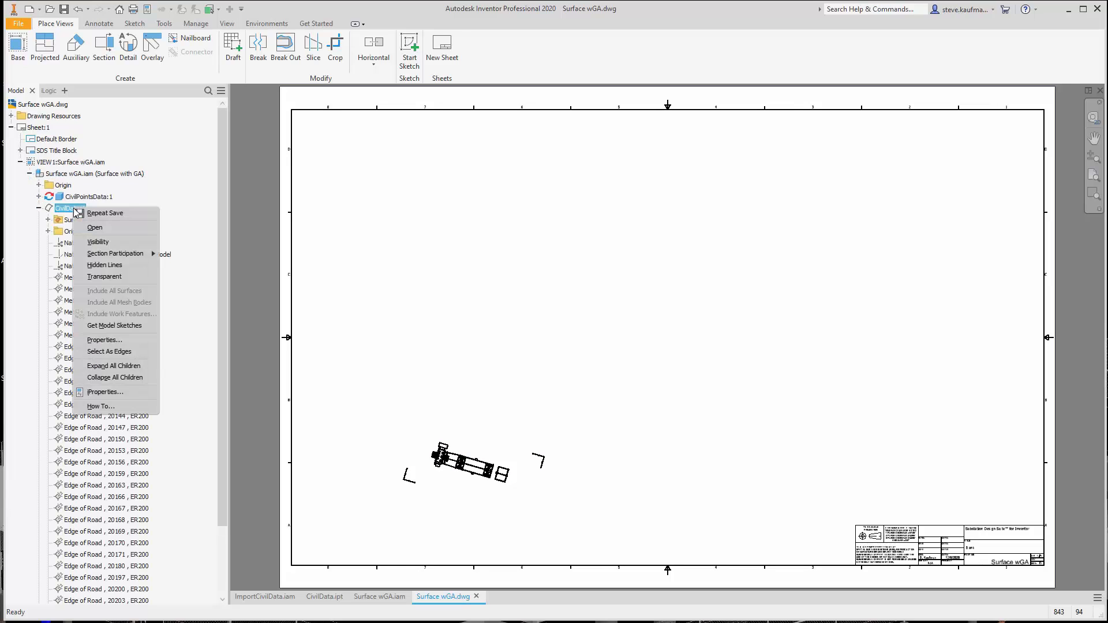
{"action": "left_click", "coordinate": [96, 243]}
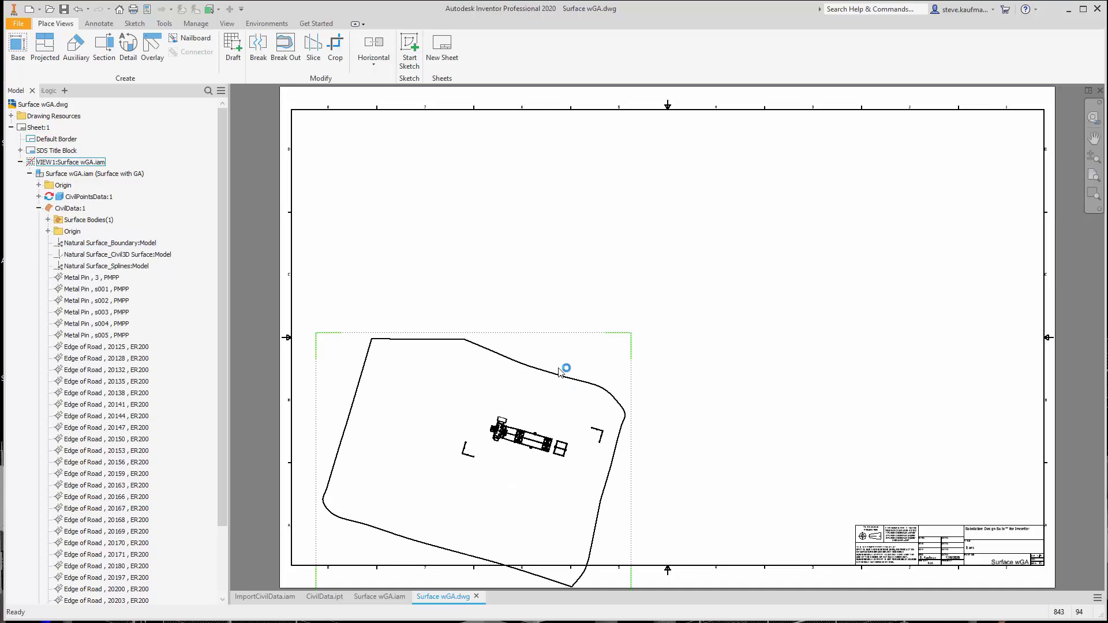
{"action": "mouse_move", "coordinate": [572, 338]}
{"action": "left_mouse_down"}
{"action": "mouse_move", "coordinate": [620, 297]}
{"action": "mouse_move", "coordinate": [627, 314]}
{"action": "left_mouse_up"}
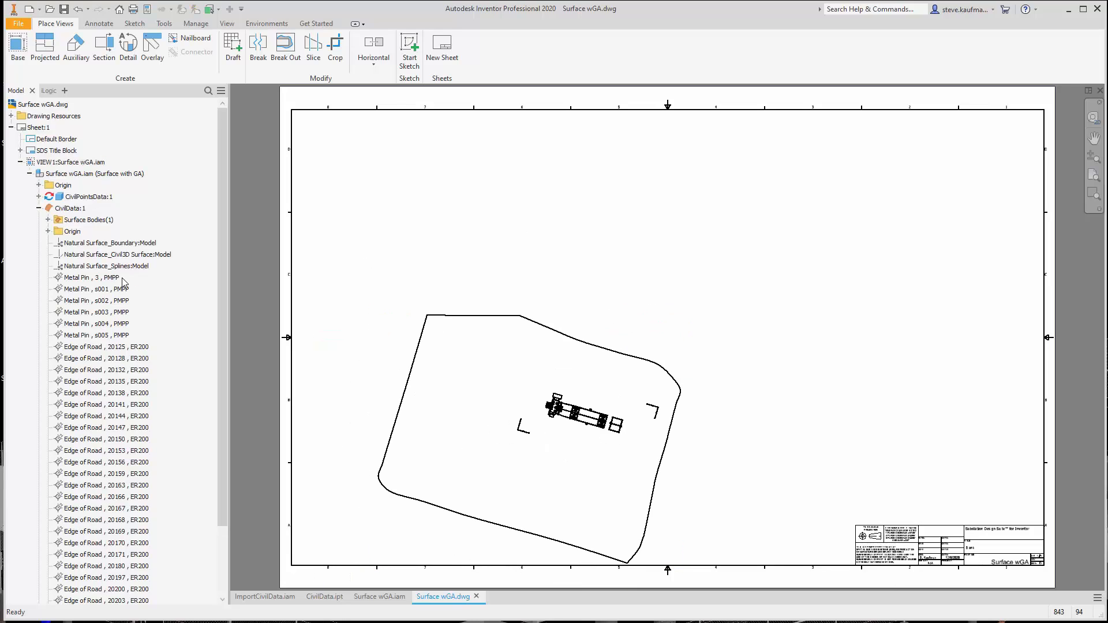
Include the CivilData work point Metal Pin , 3 , PMPP in the drawing view
{"action": "left_click", "coordinate": [104, 278]}
{"action": "right_click", "coordinate": [112, 283]}
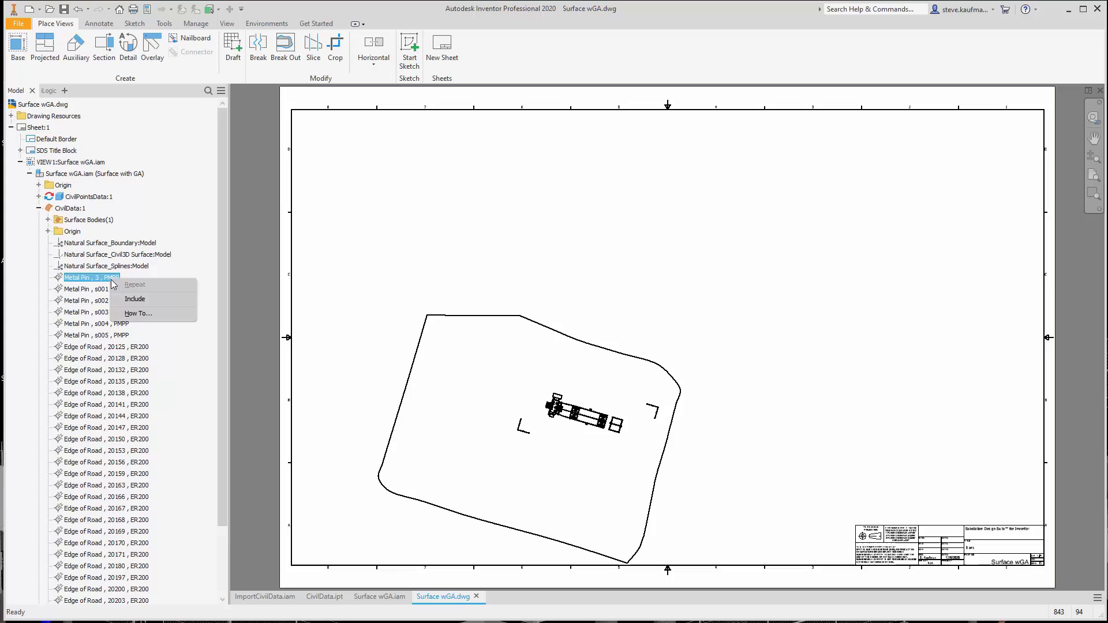
{"action": "left_click", "coordinate": [128, 304]}
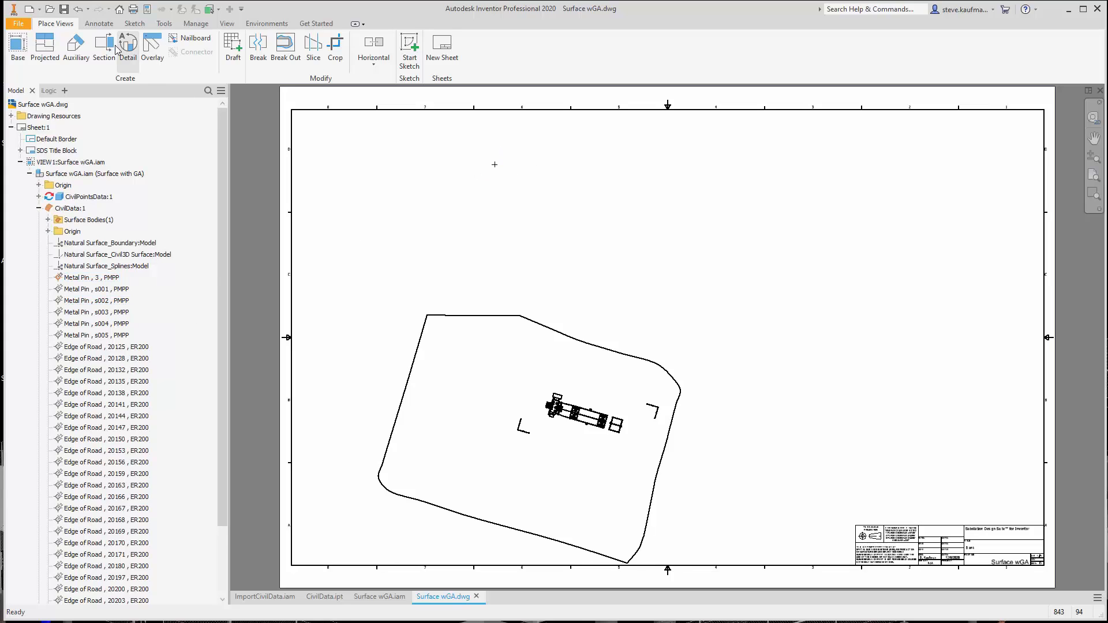
Add an aligned BigText (SDS) dimension from the metal pin point to the corner foundation of the left fence section
{"action": "left_click", "coordinate": [98, 23]}
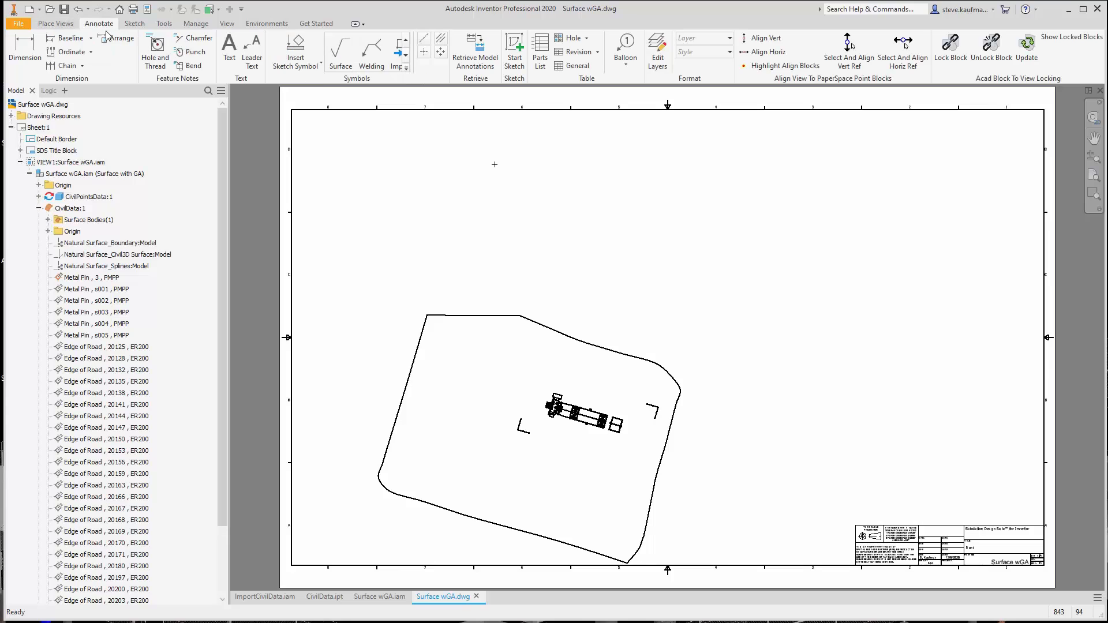
{"action": "left_click", "coordinate": [26, 57]}
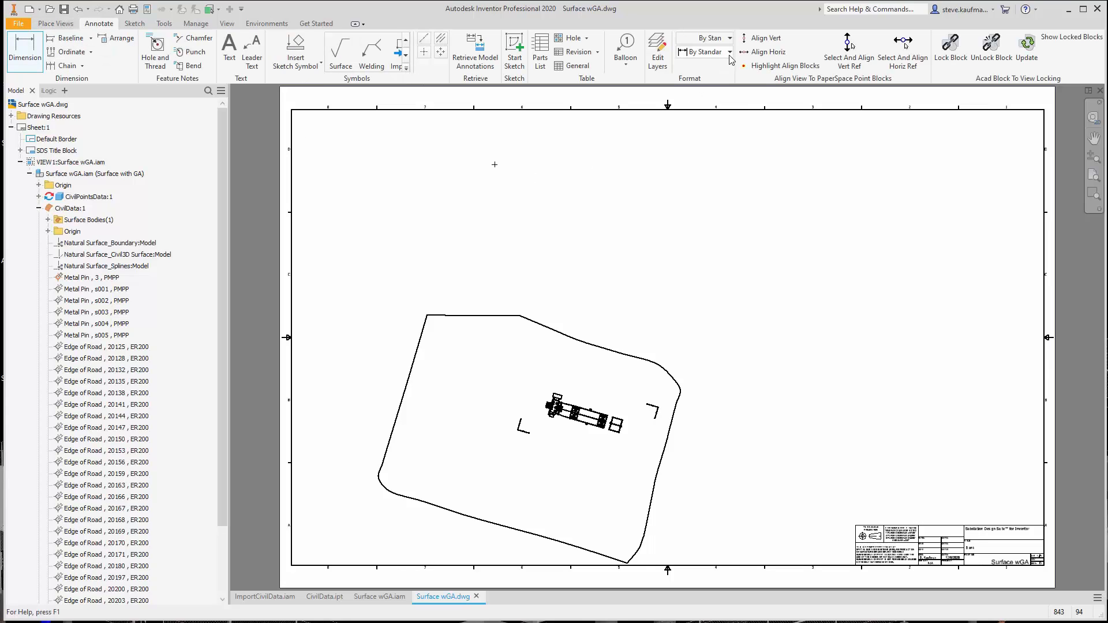
{"action": "left_click", "coordinate": [729, 52]}
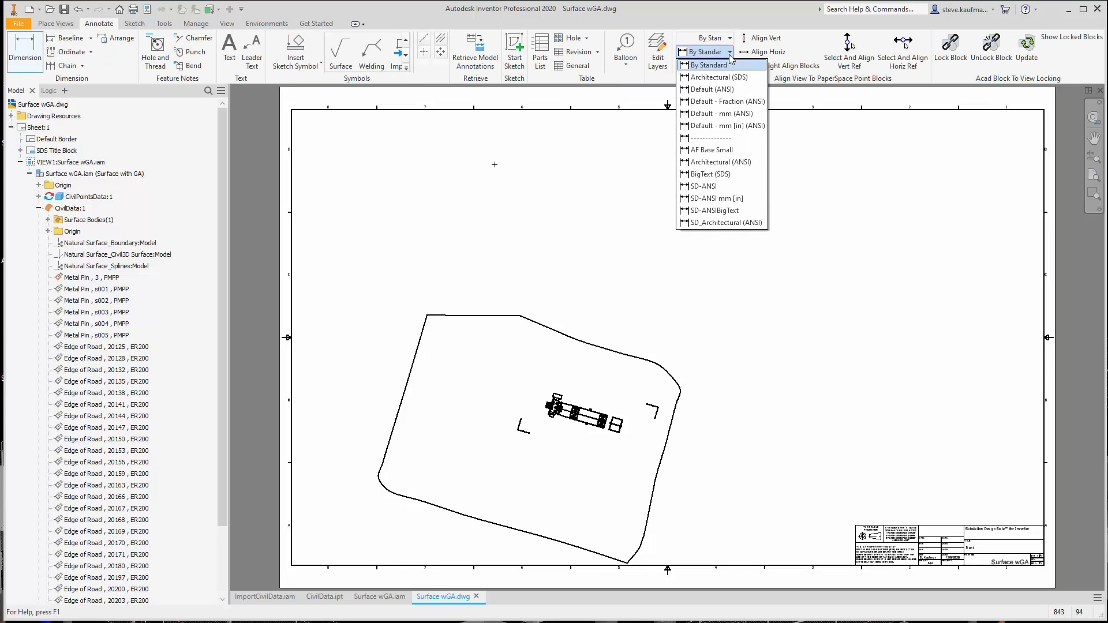
{"action": "left_click", "coordinate": [745, 175]}
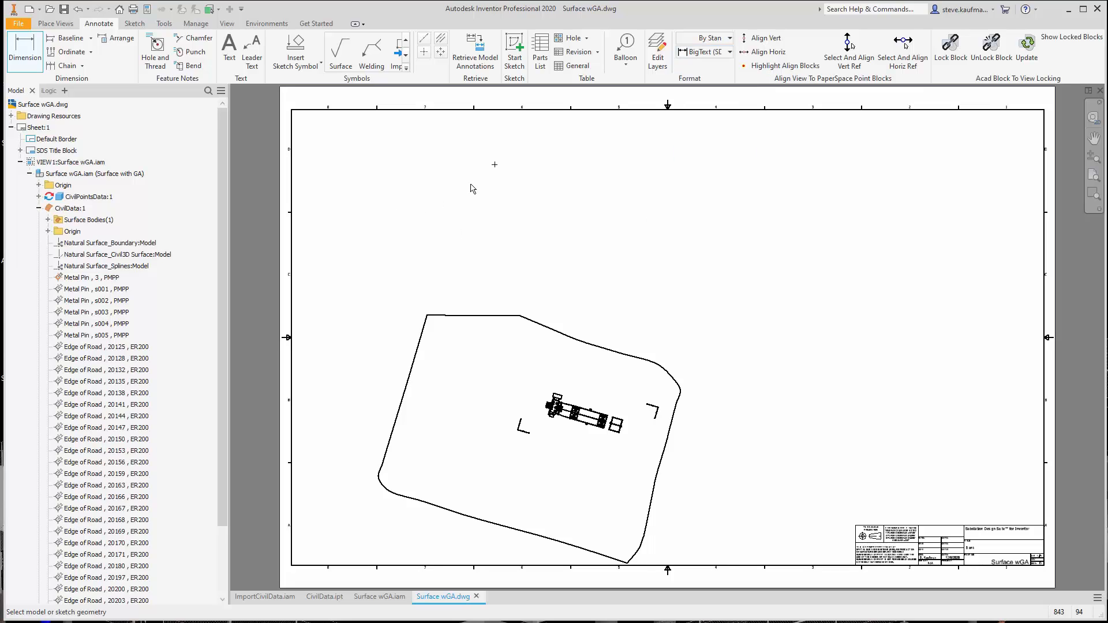
{"action": "left_click", "coordinate": [494, 164]}
{"action": "scroll", "coordinate": [506, 439], "scroll_direction": "up", "scroll_amount": 10}
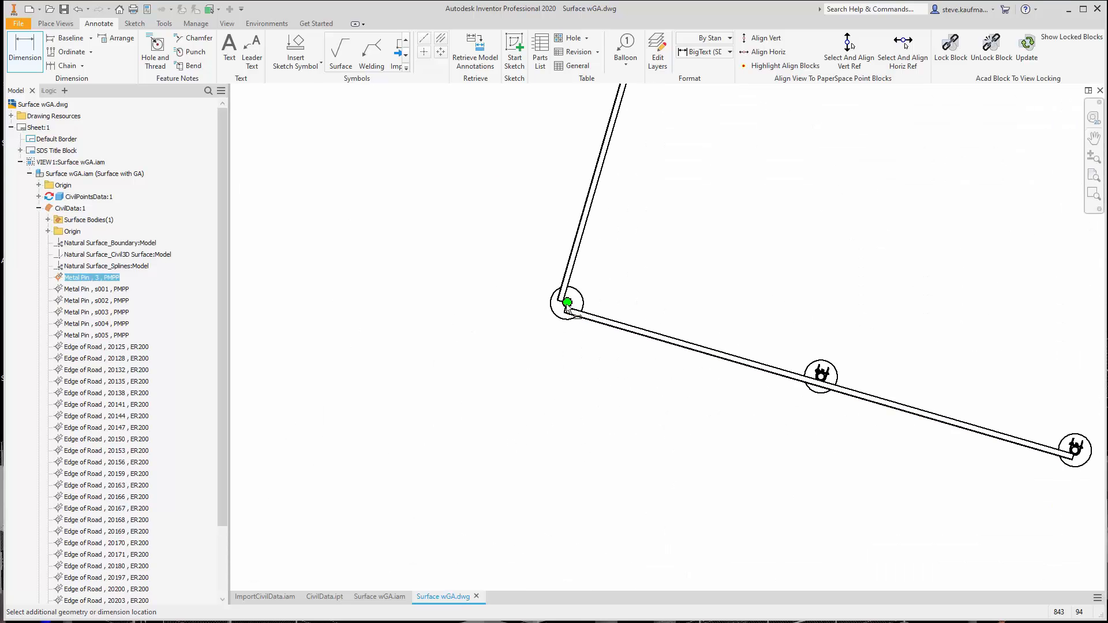
{"action": "left_click", "coordinate": [567, 302]}
{"action": "scroll", "coordinate": [551, 404], "scroll_direction": "down", "scroll_amount": 10}
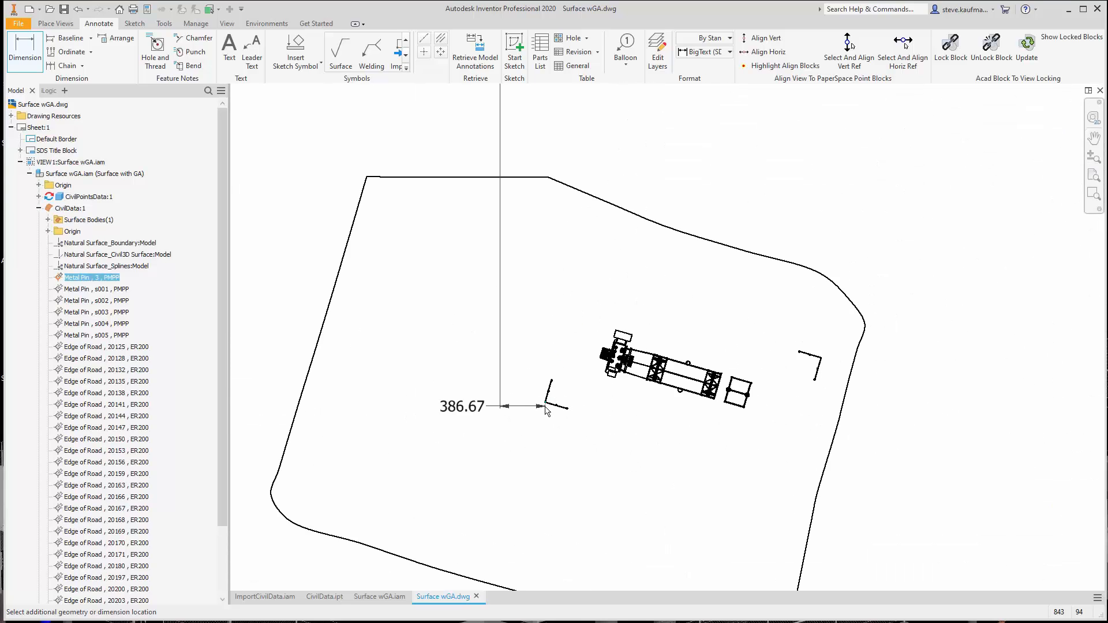
{"action": "right_click", "coordinate": [484, 299]}
{"action": "mouse_move", "coordinate": [494, 365]}
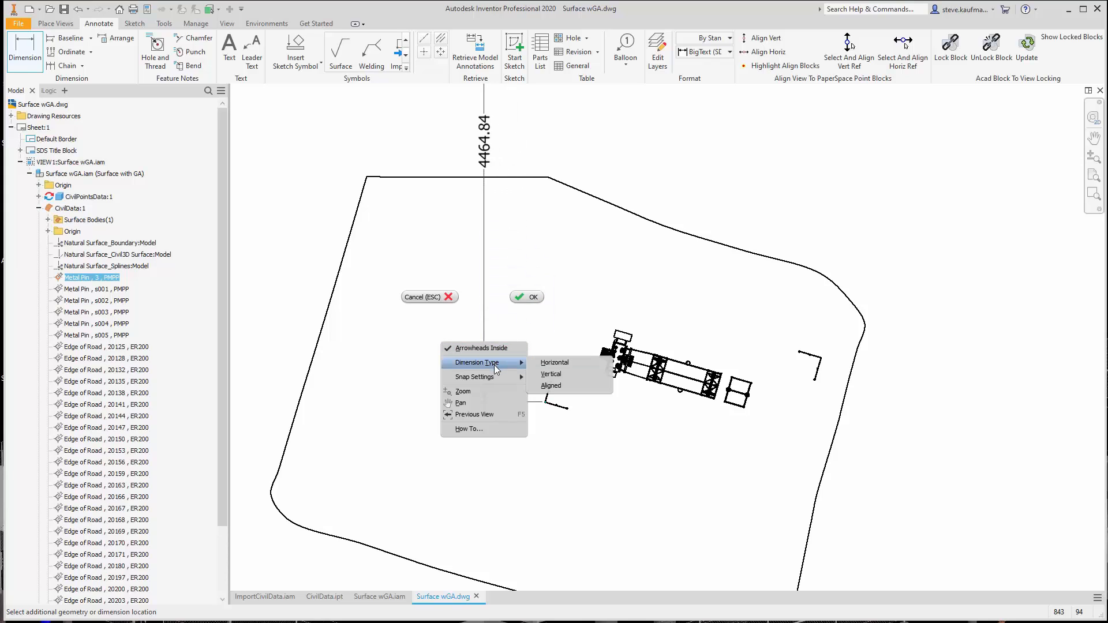
{"action": "left_click", "coordinate": [551, 386]}
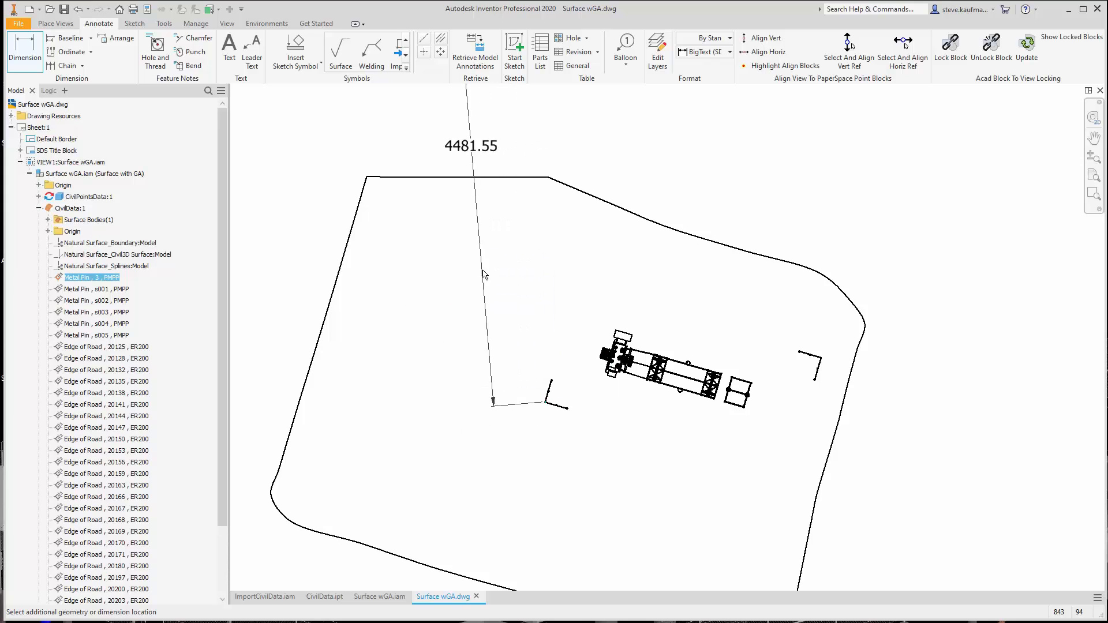
{"action": "left_click", "coordinate": [470, 282]}
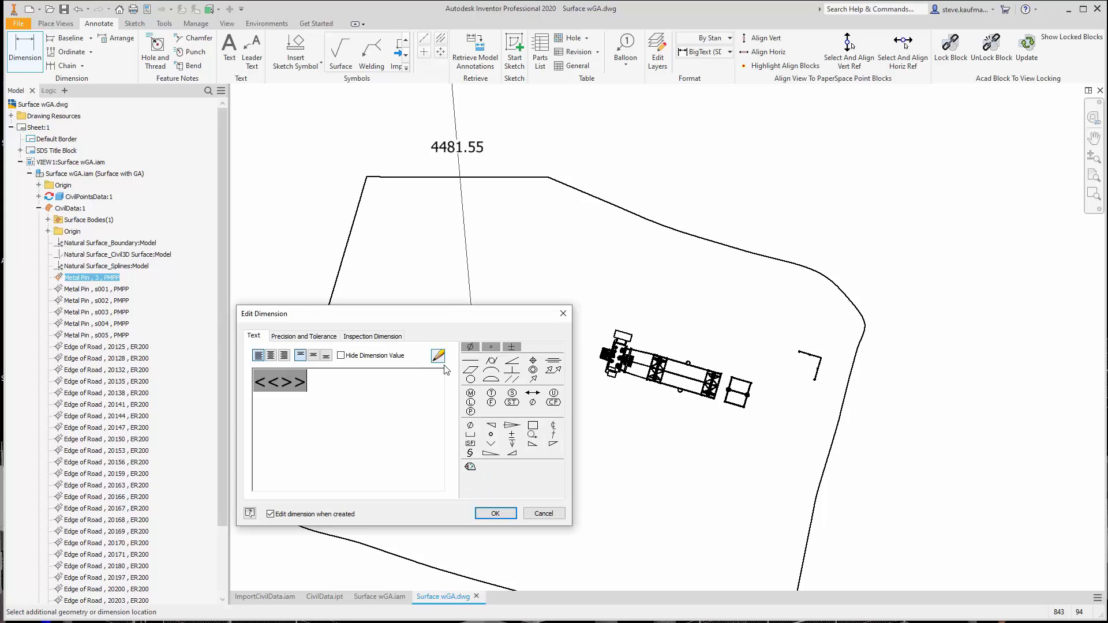
{"action": "left_click", "coordinate": [495, 512]}
Add an aligned dimension in the By Standard style from the metal pin point to the corner of the right fence section
{"action": "scroll", "coordinate": [445, 422], "scroll_direction": "up", "scroll_amount": 3}
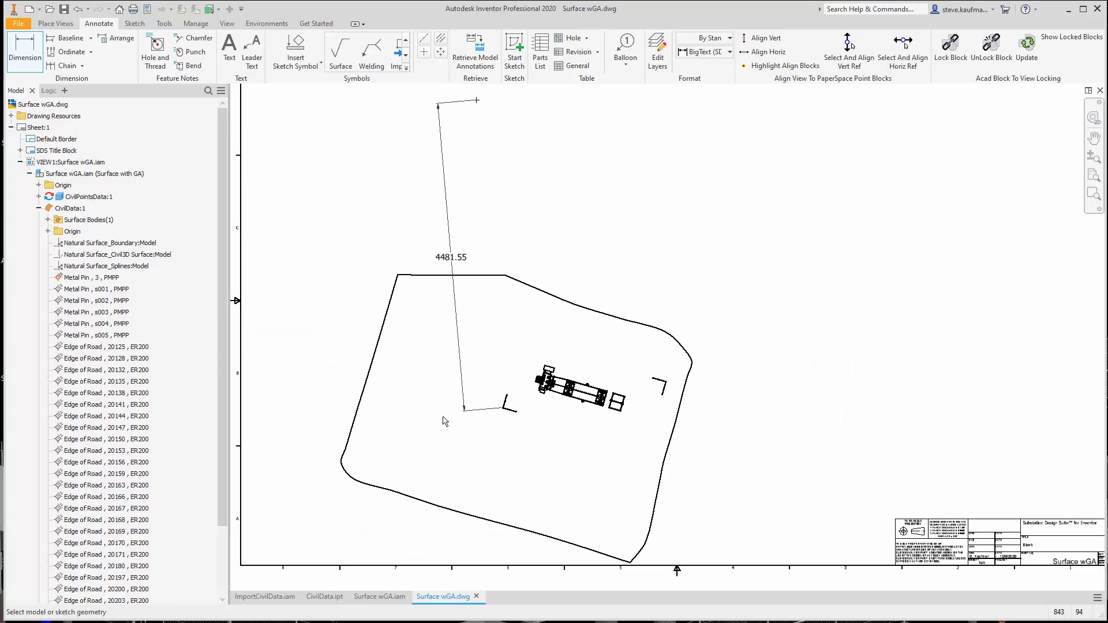
{"action": "left_click", "coordinate": [25, 64]}
{"action": "left_click", "coordinate": [476, 101]}
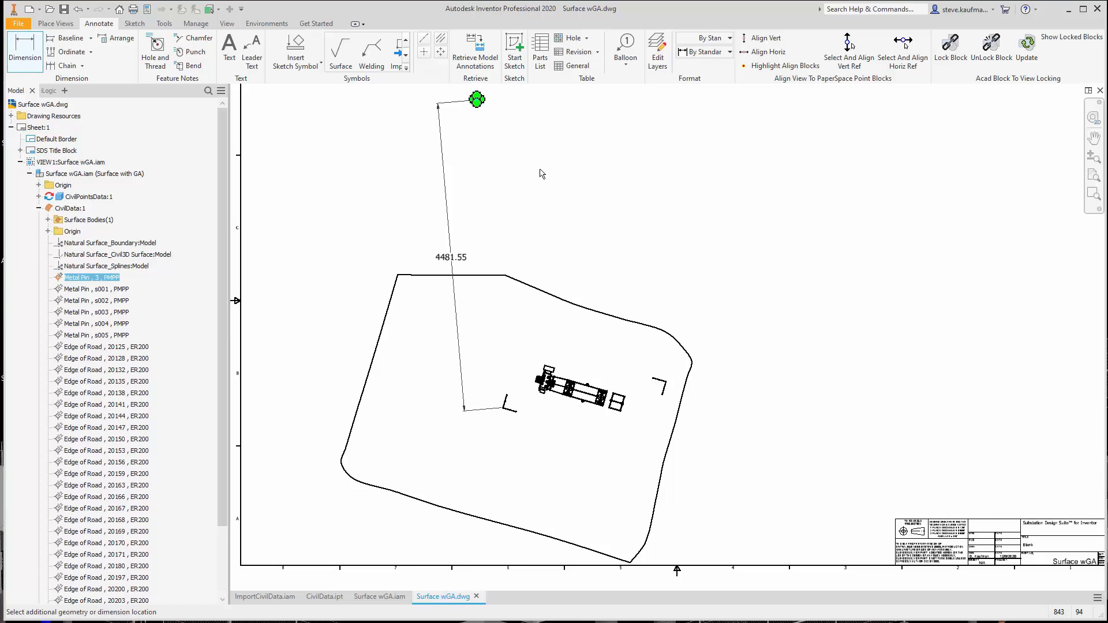
{"action": "scroll", "coordinate": [665, 390], "scroll_direction": "down", "scroll_amount": 5}
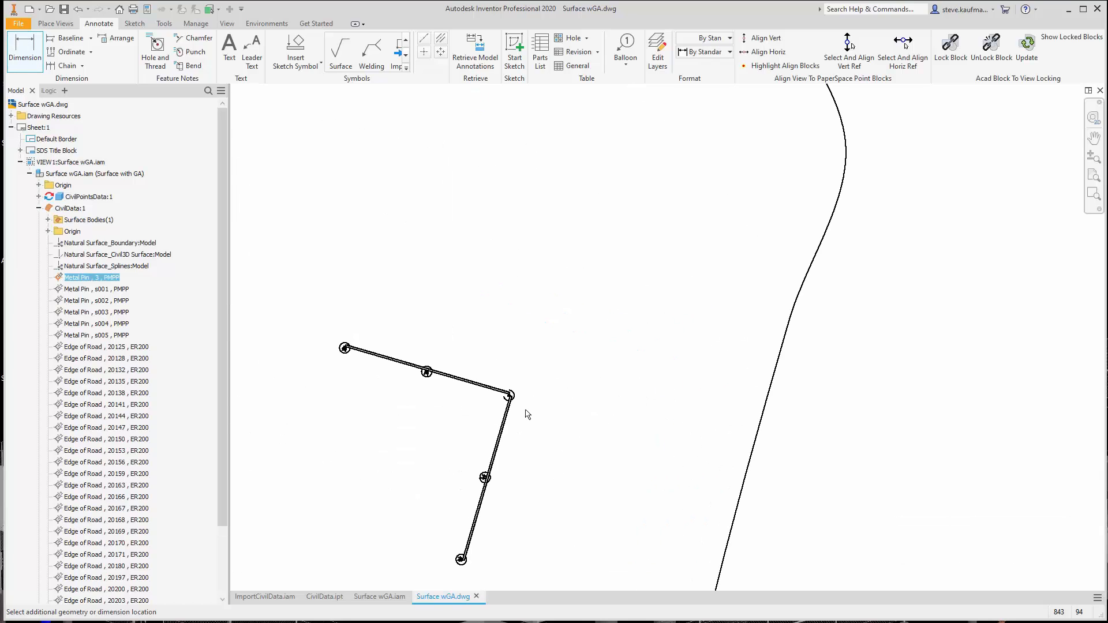
{"action": "scroll", "coordinate": [510, 422], "scroll_direction": "down", "scroll_amount": 4}
{"action": "left_click", "coordinate": [505, 342]}
{"action": "scroll", "coordinate": [625, 383], "scroll_direction": "up", "scroll_amount": 6}
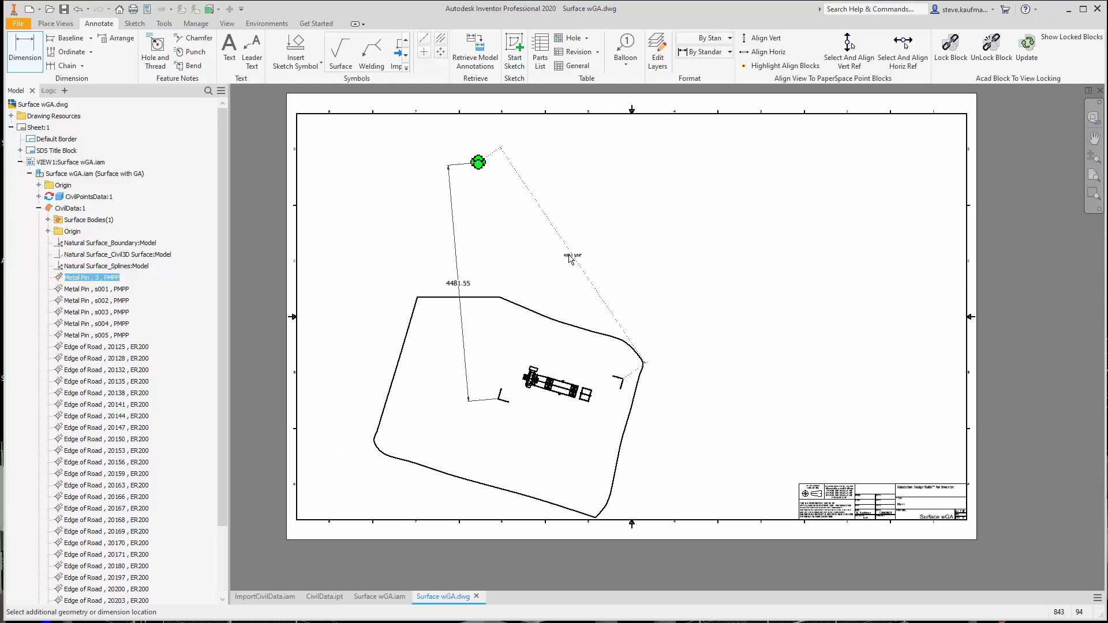
{"action": "left_click", "coordinate": [569, 260]}
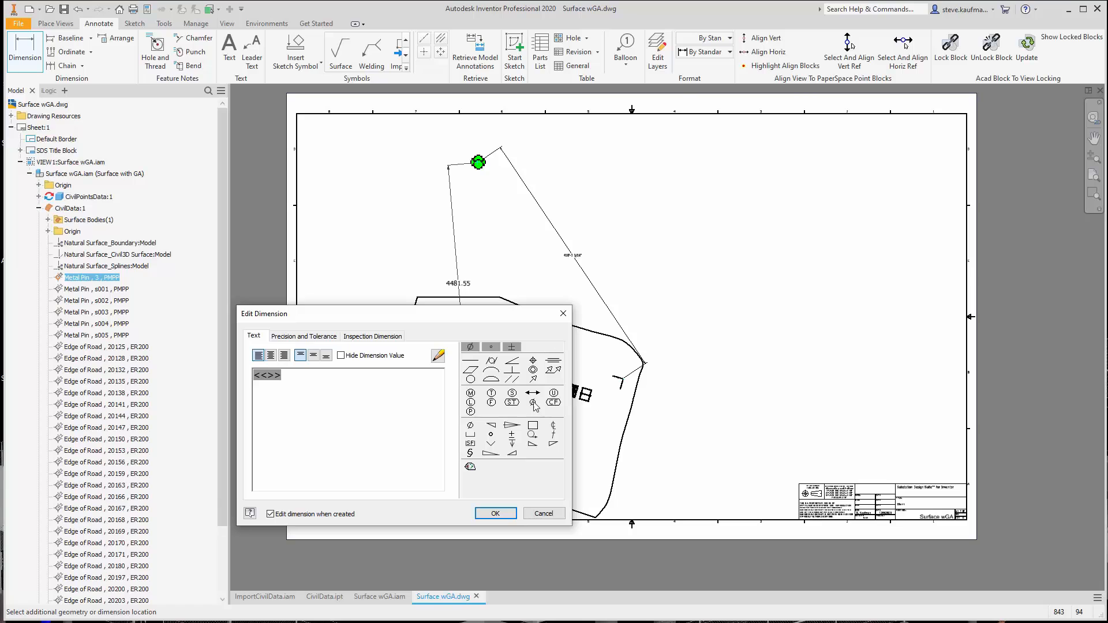
{"action": "left_click", "coordinate": [508, 516]}
{"action": "key", "text": "Escape"}
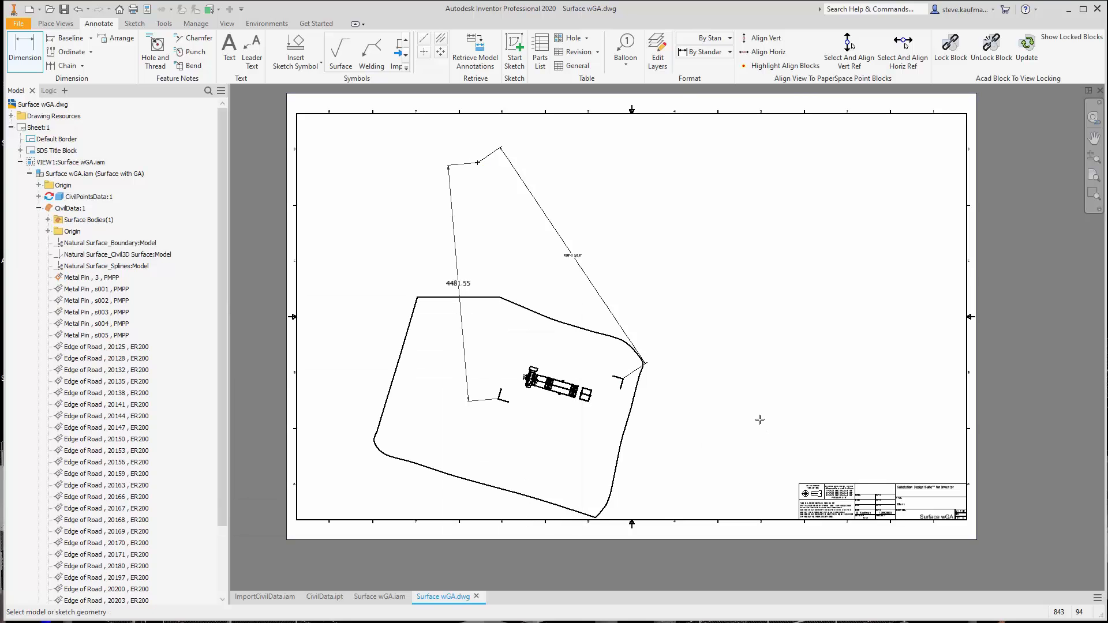
{"action": "middle_click", "coordinate": [759, 420]}
{"action": "middle_click", "coordinate": [759, 420]}
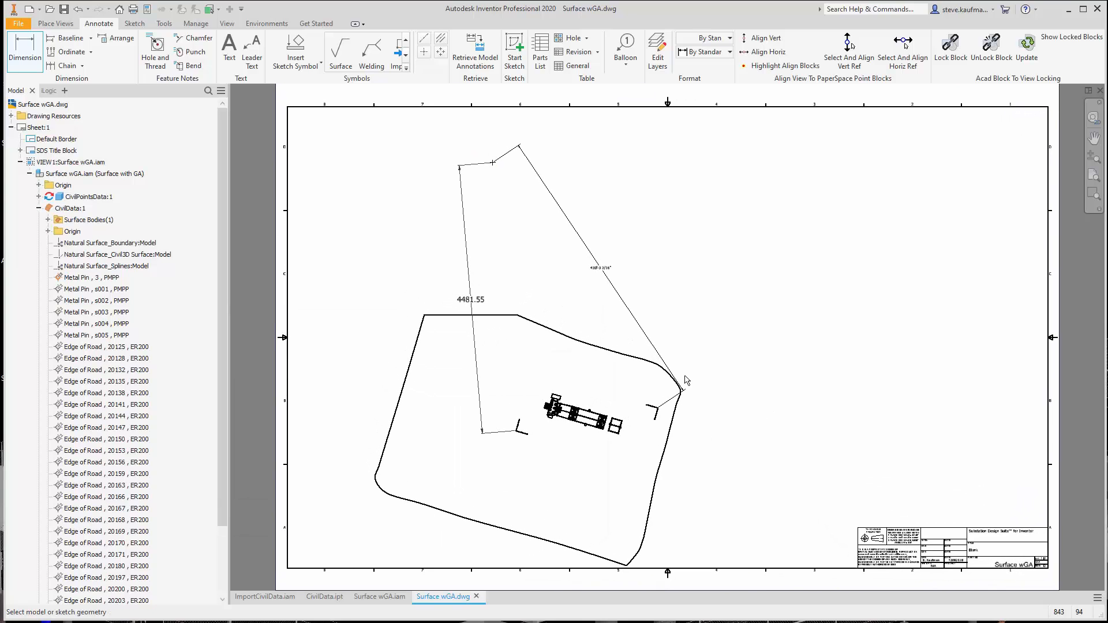
{"action": "right_click", "coordinate": [769, 305]}
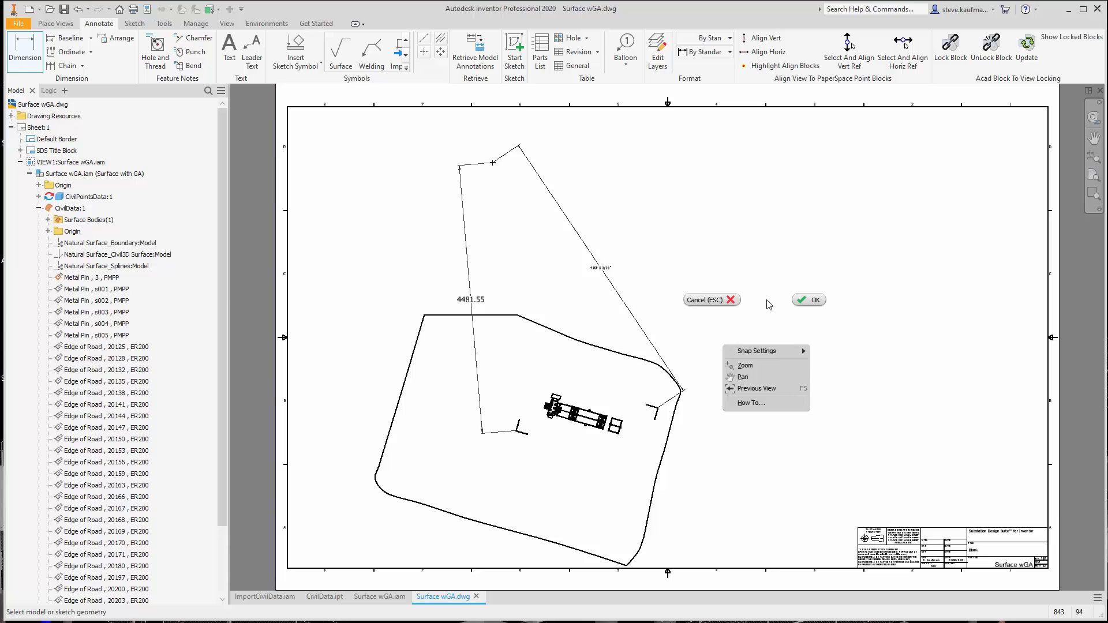
{"action": "left_click", "coordinate": [816, 300]}
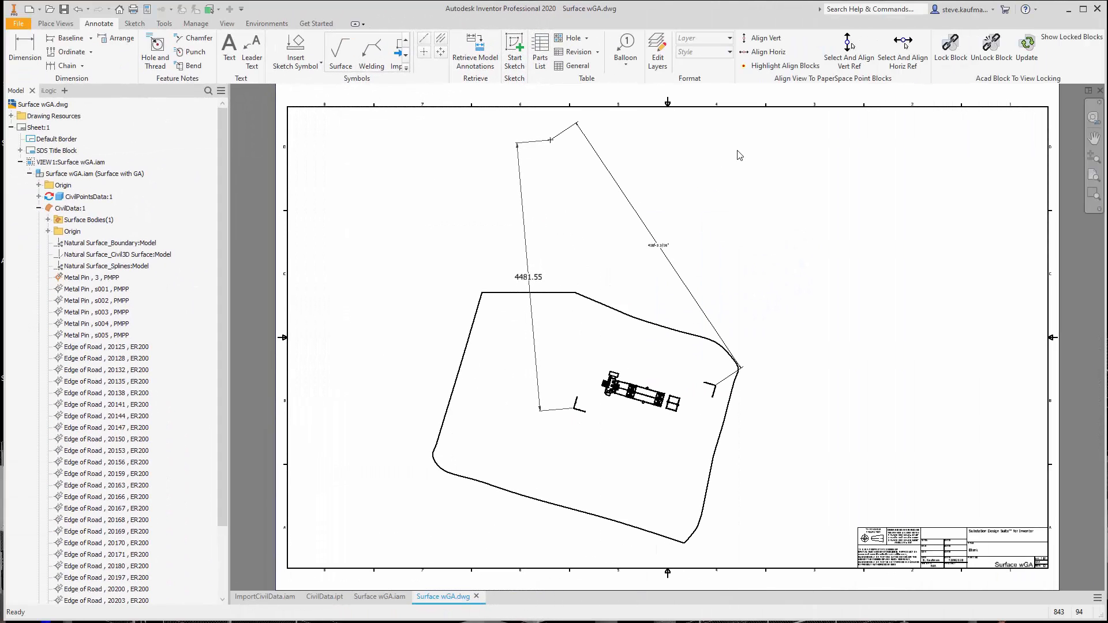
Insert a general table sourced from WebinarCivilPointsData.xls and place it in the empty sheet area beside the site view
{"action": "left_click", "coordinate": [578, 66]}
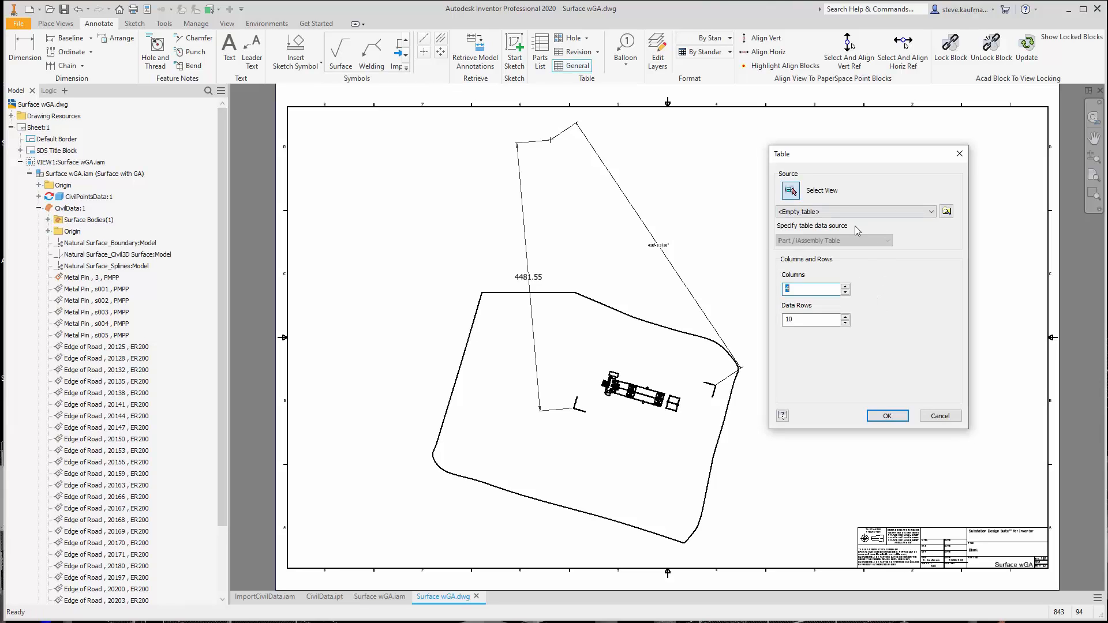
{"action": "left_click", "coordinate": [947, 213]}
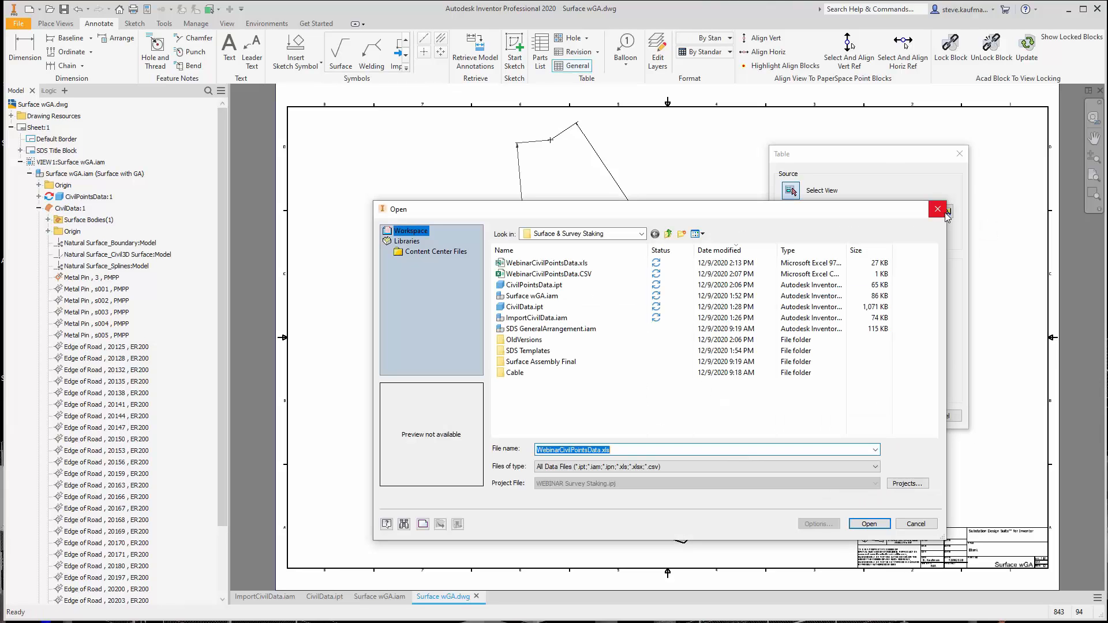
{"action": "left_click", "coordinate": [582, 266]}
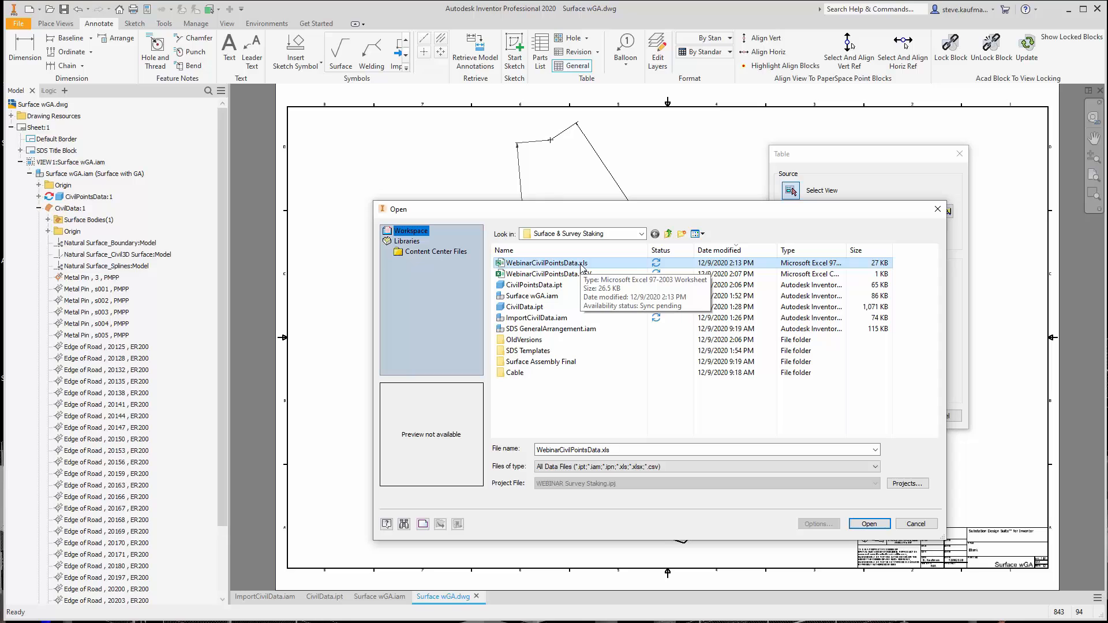
{"action": "left_click", "coordinate": [865, 526]}
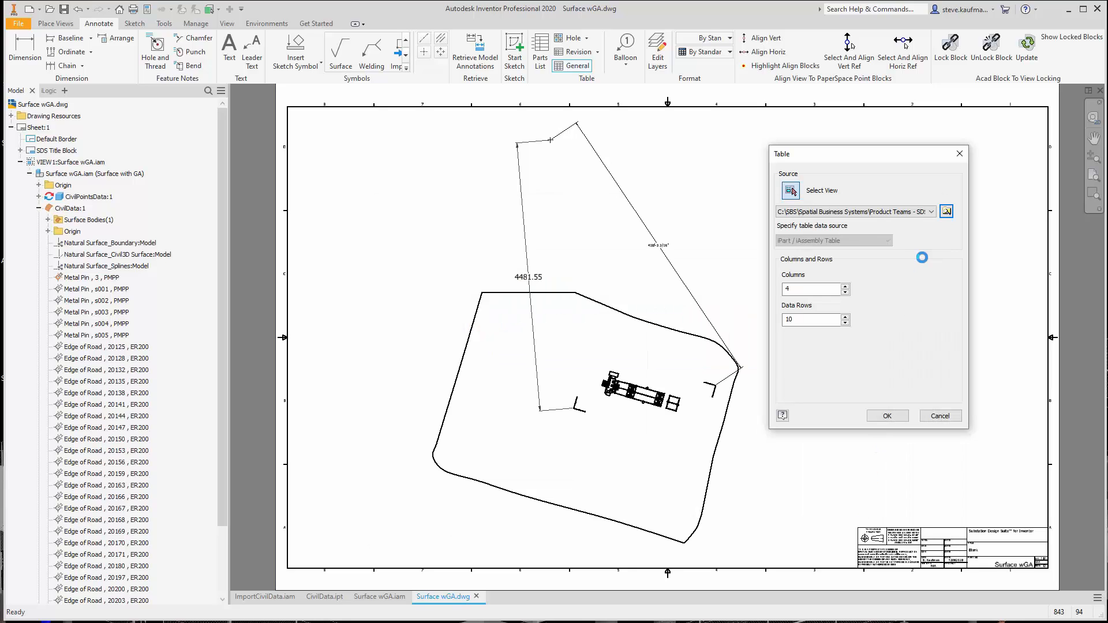
{"action": "left_click", "coordinate": [892, 416]}
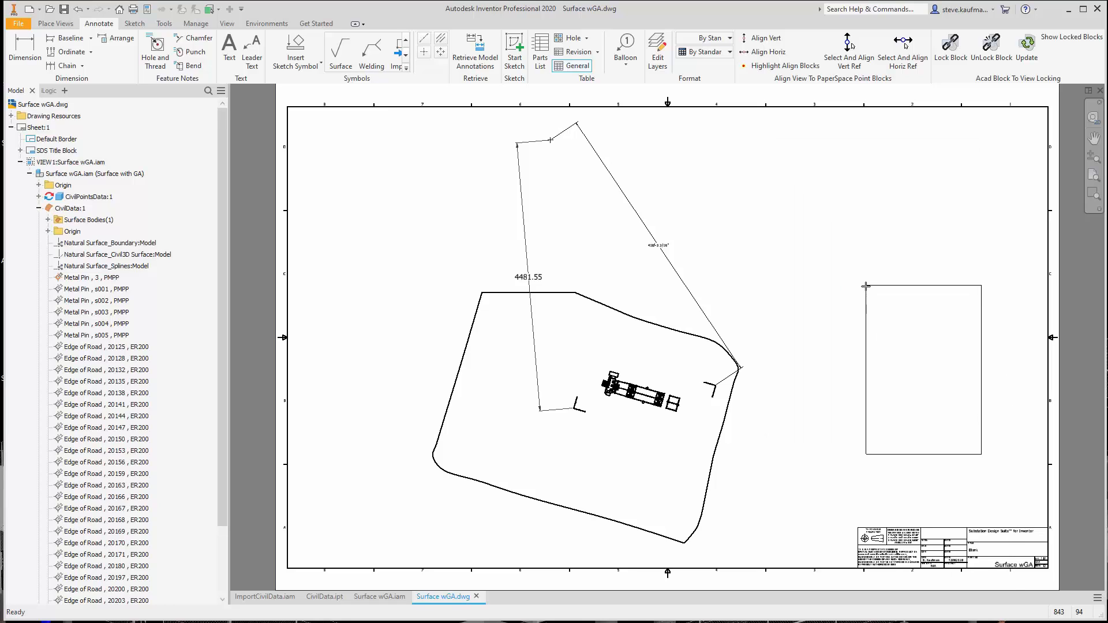
{"action": "left_click", "coordinate": [799, 287]}
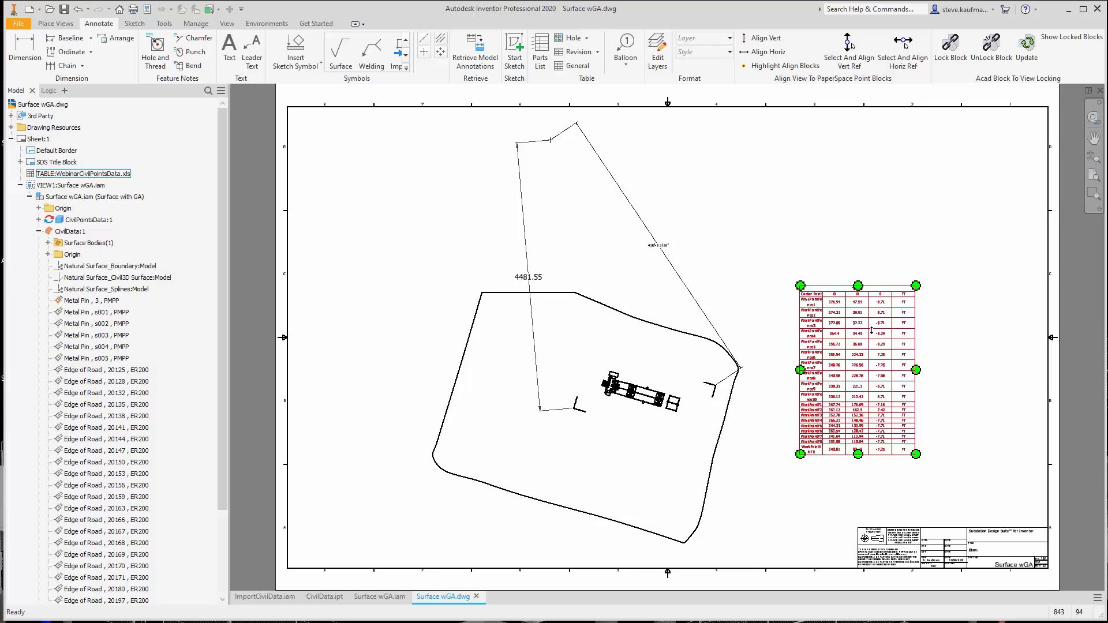
Examine the work point coordinates in the placed table and its layout beside the dimensioned site view
{"action": "scroll", "coordinate": [871, 330], "scroll_direction": "down", "scroll_amount": 5}
{"action": "left_click_drag", "start_coordinate": [699, 202], "coordinate": [757, 203]}
{"action": "left_click", "coordinate": [513, 249]}
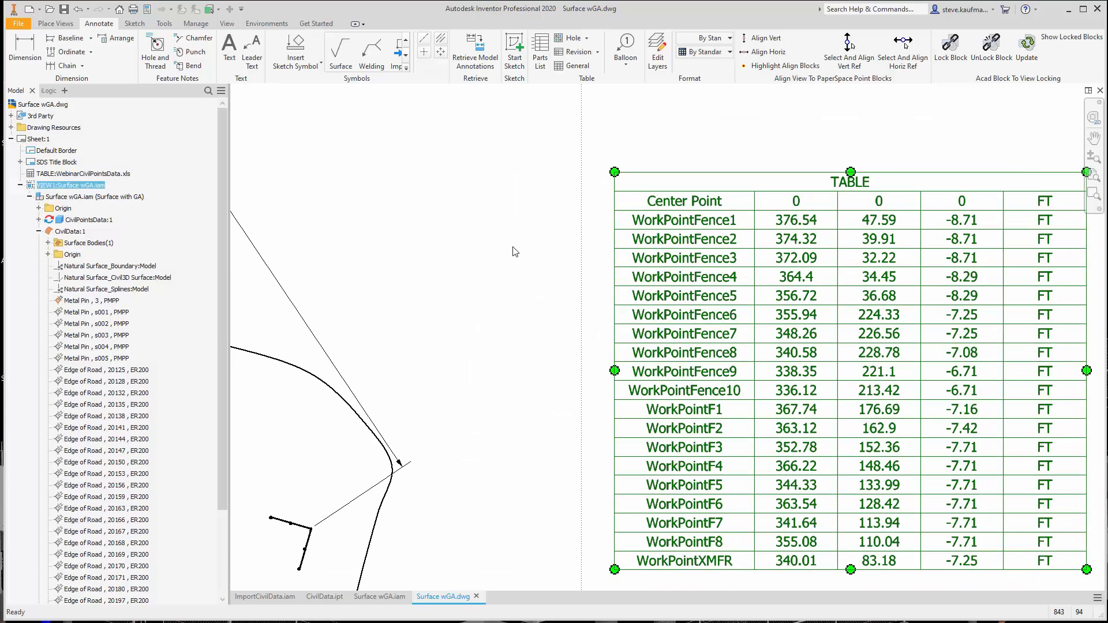
{"action": "scroll", "coordinate": [514, 254], "scroll_direction": "up", "scroll_amount": 3}
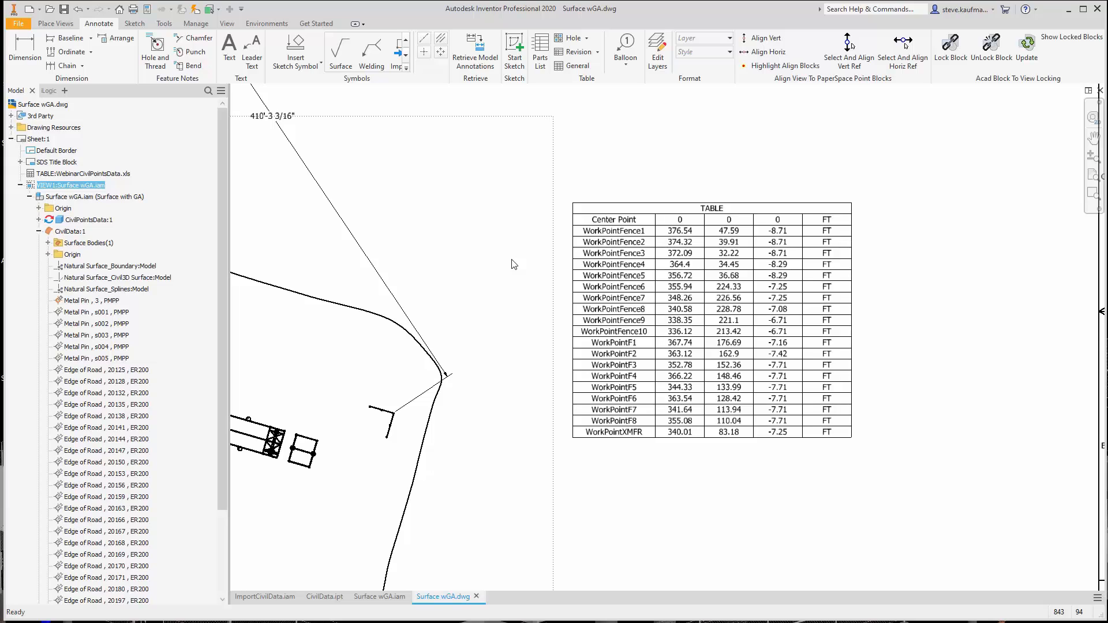
{"action": "left_click", "coordinate": [717, 312]}
{"action": "left_click", "coordinate": [868, 145]}
{"action": "scroll", "coordinate": [964, 234], "scroll_direction": "up", "scroll_amount": 3}
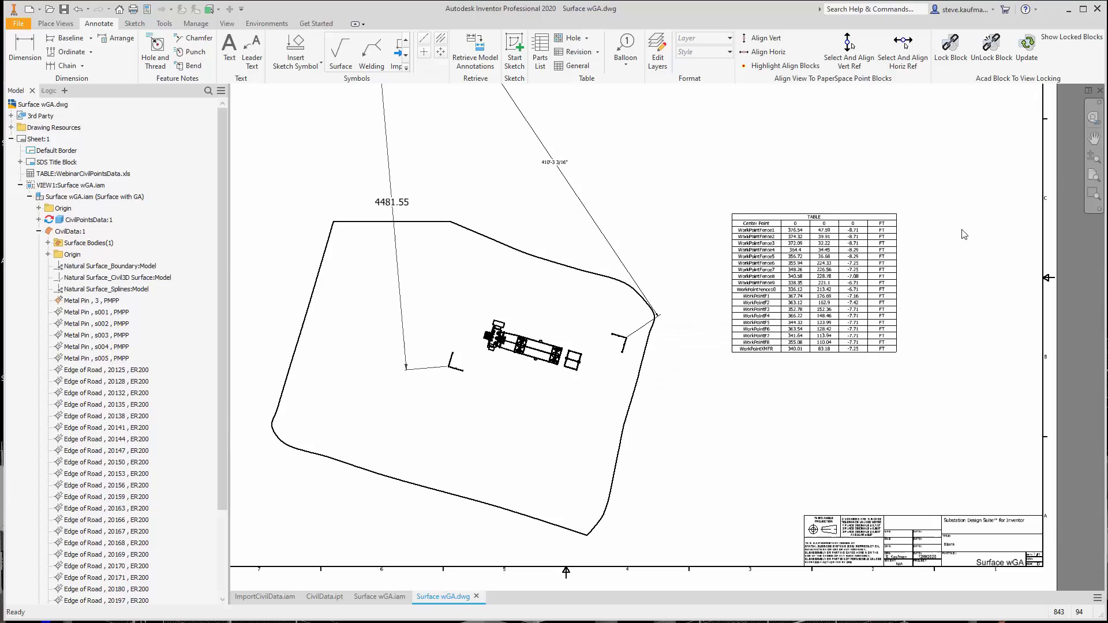
{"action": "scroll", "coordinate": [964, 234], "scroll_direction": "up", "scroll_amount": 2}
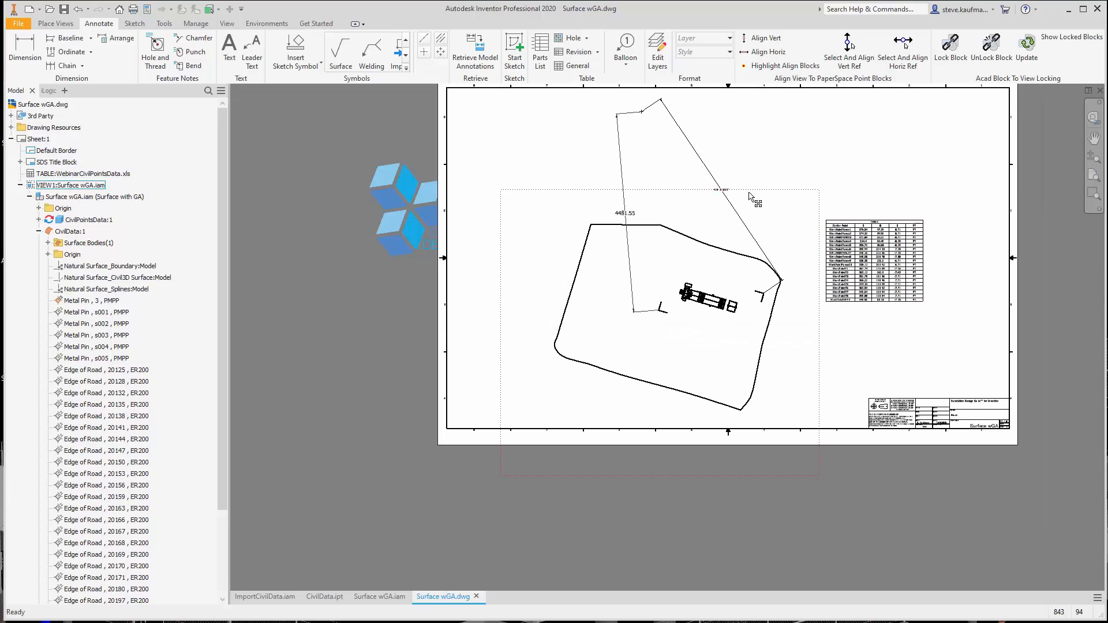
{"action": "scroll", "coordinate": [940, 265], "scroll_direction": "down", "scroll_amount": 5}
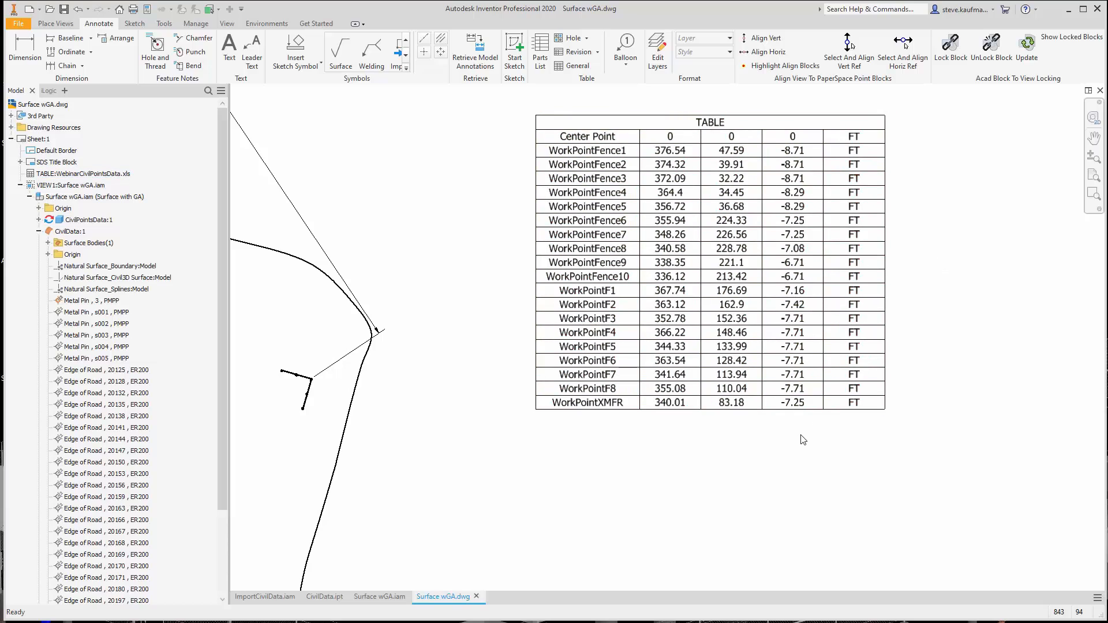
{"action": "scroll", "coordinate": [802, 440], "scroll_direction": "up", "scroll_amount": 5}
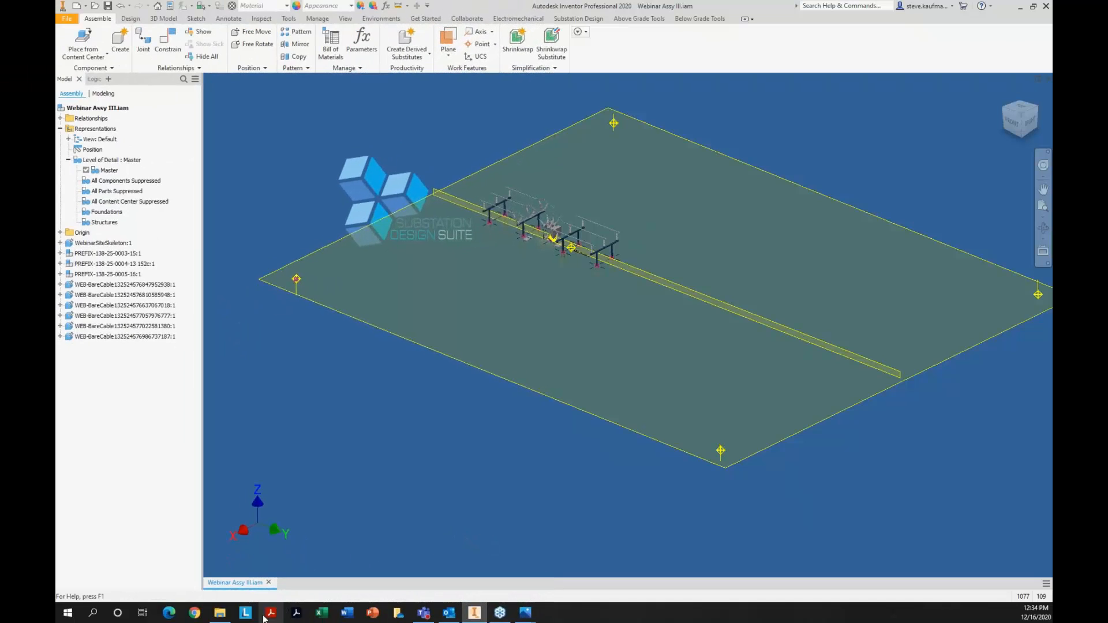
Switch to the Edge browser, open The World Coordinate Converter site, dismiss its donation and help pop-ups, and return to Inventor
{"action": "left_click", "coordinate": [176, 616]}
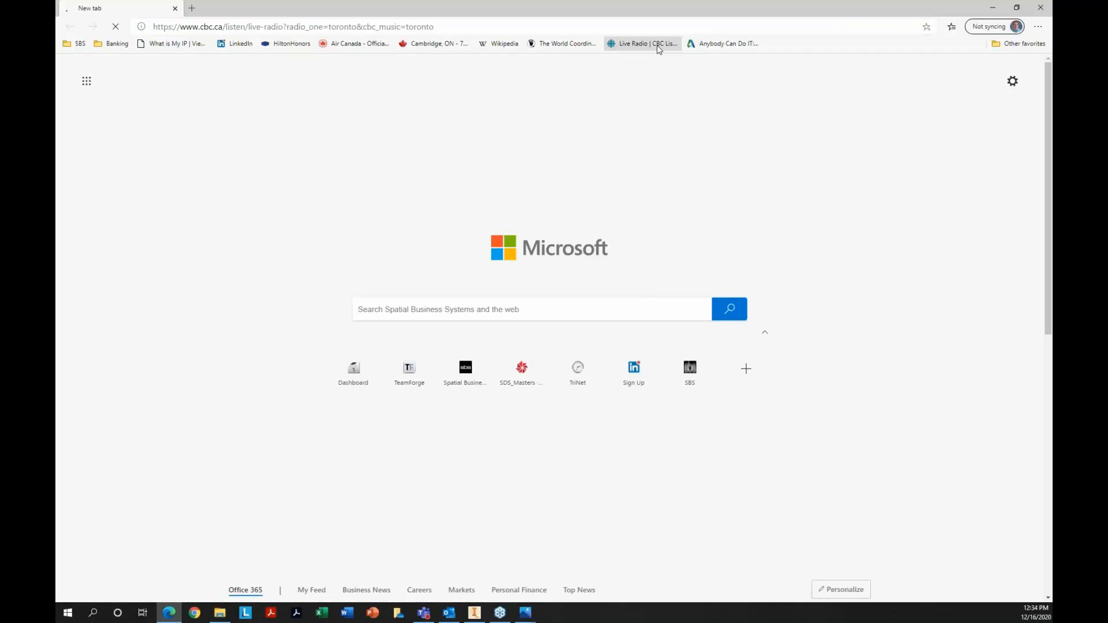
{"action": "left_click", "coordinate": [555, 44]}
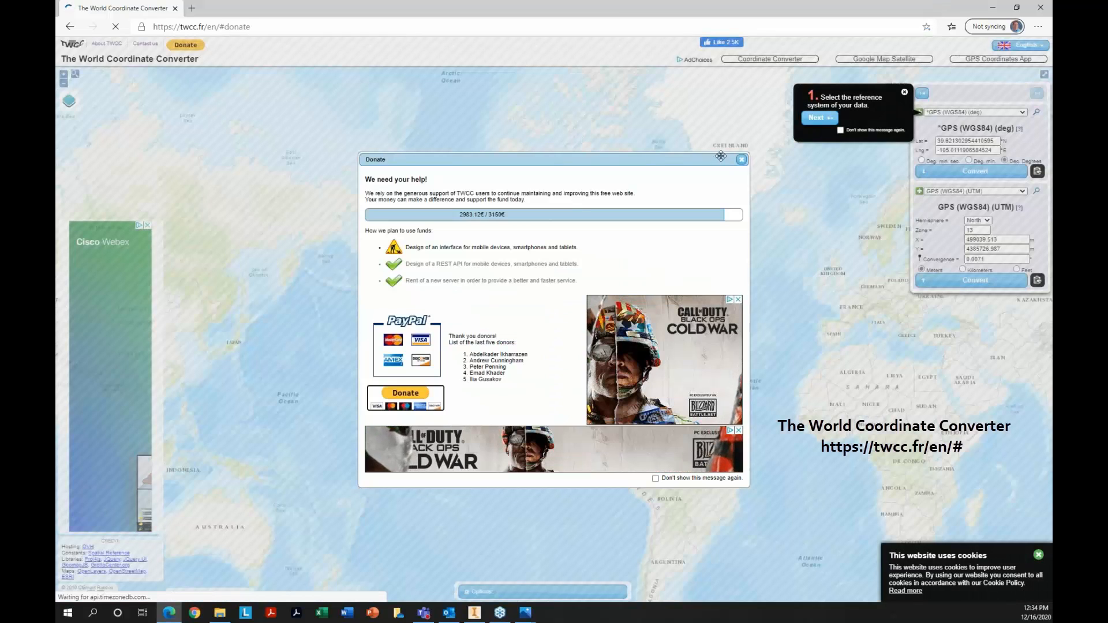
{"action": "left_click", "coordinate": [741, 159]}
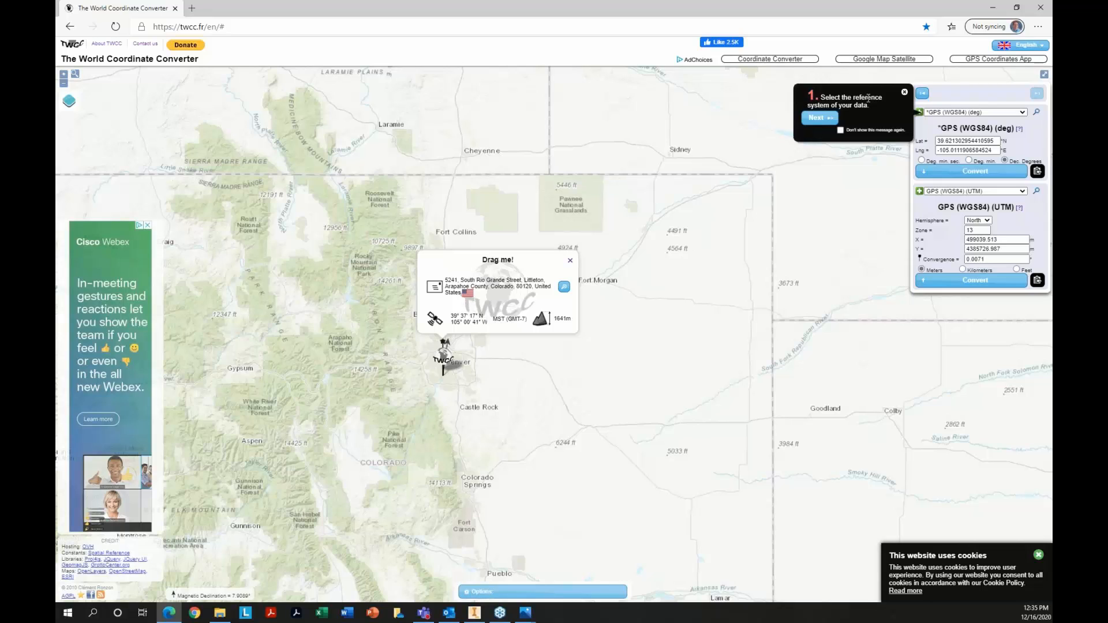
{"action": "left_click", "coordinate": [904, 92]}
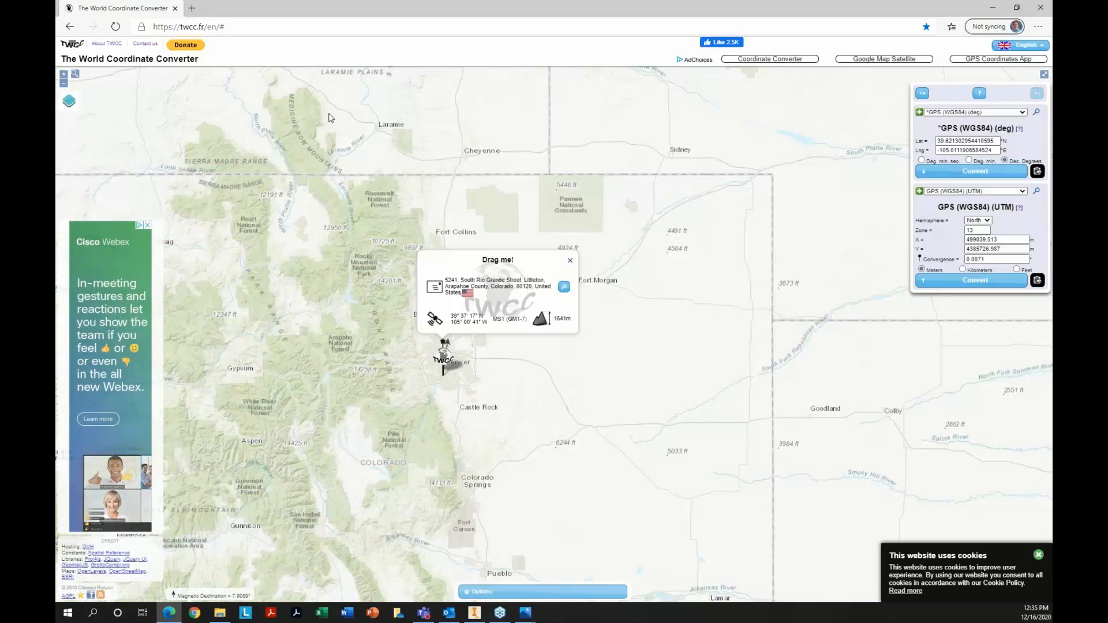
{"action": "left_click", "coordinate": [245, 30]}
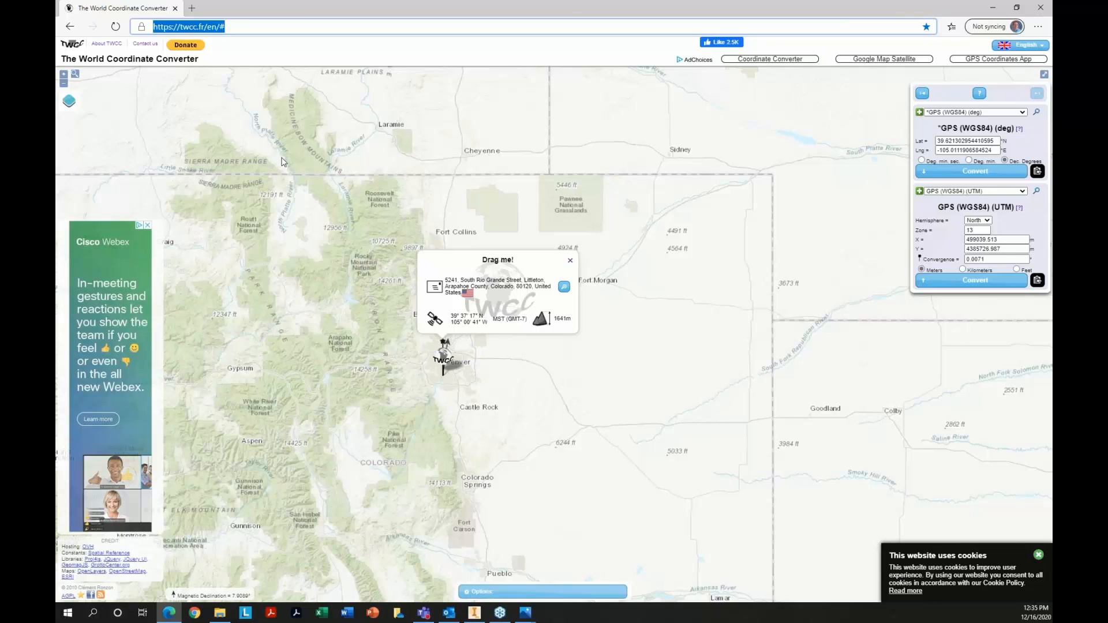
{"action": "left_click", "coordinate": [991, 10]}
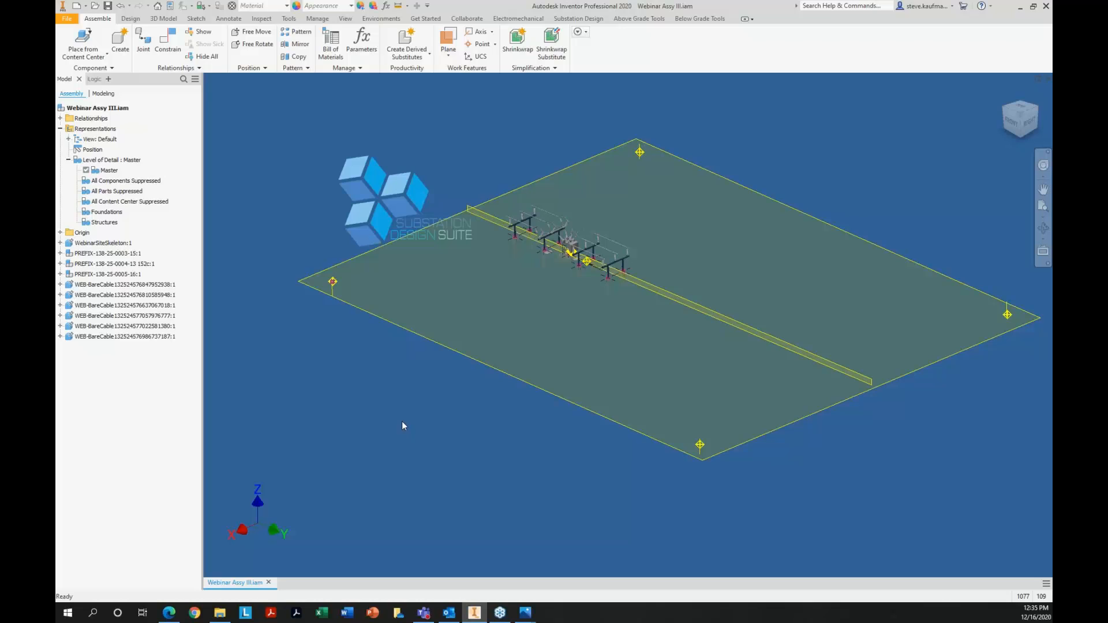
Extract the work points of WebinarSiteSkeleton in feet and export them to the file testWebinarSiteSkeleton.txt
{"action": "left_click", "coordinate": [124, 245]}
{"action": "left_click", "coordinate": [292, 169]}
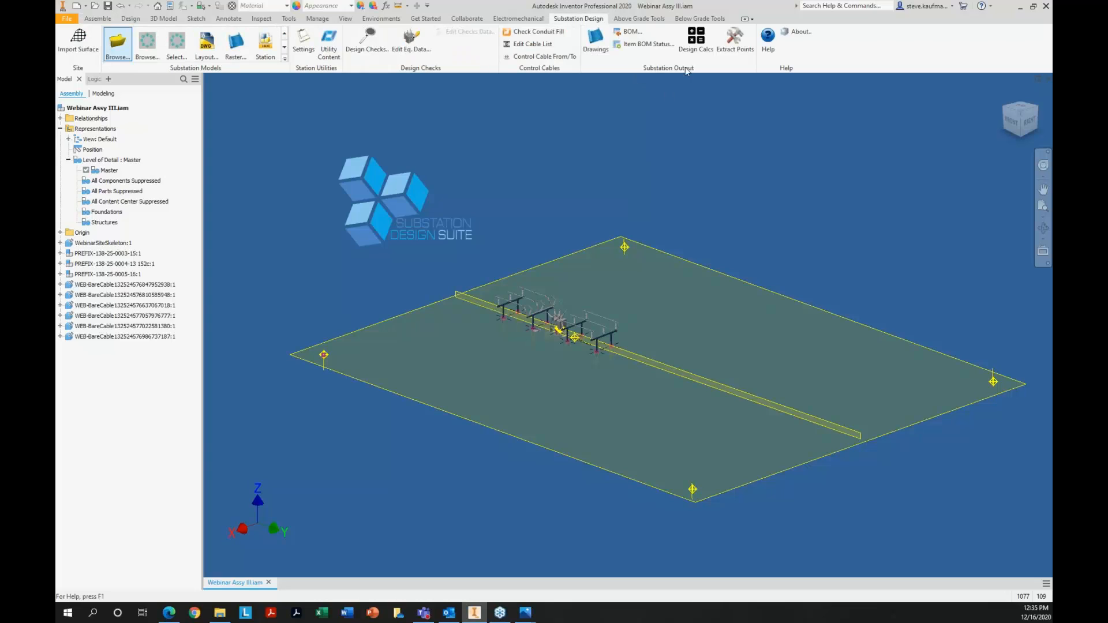
{"action": "left_click", "coordinate": [735, 42]}
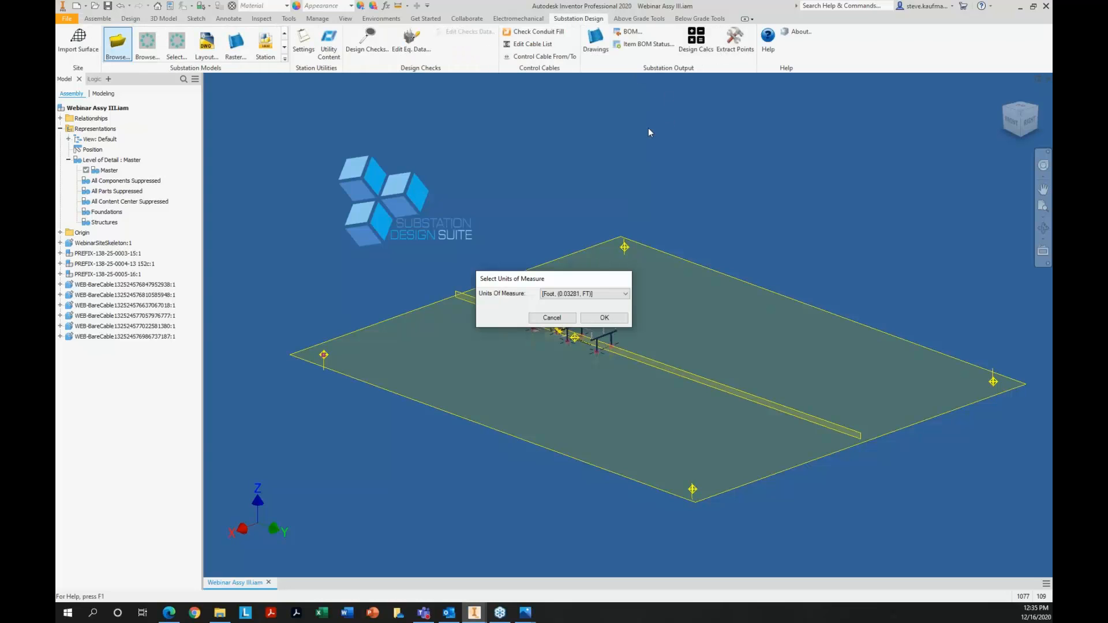
{"action": "left_click", "coordinate": [595, 320]}
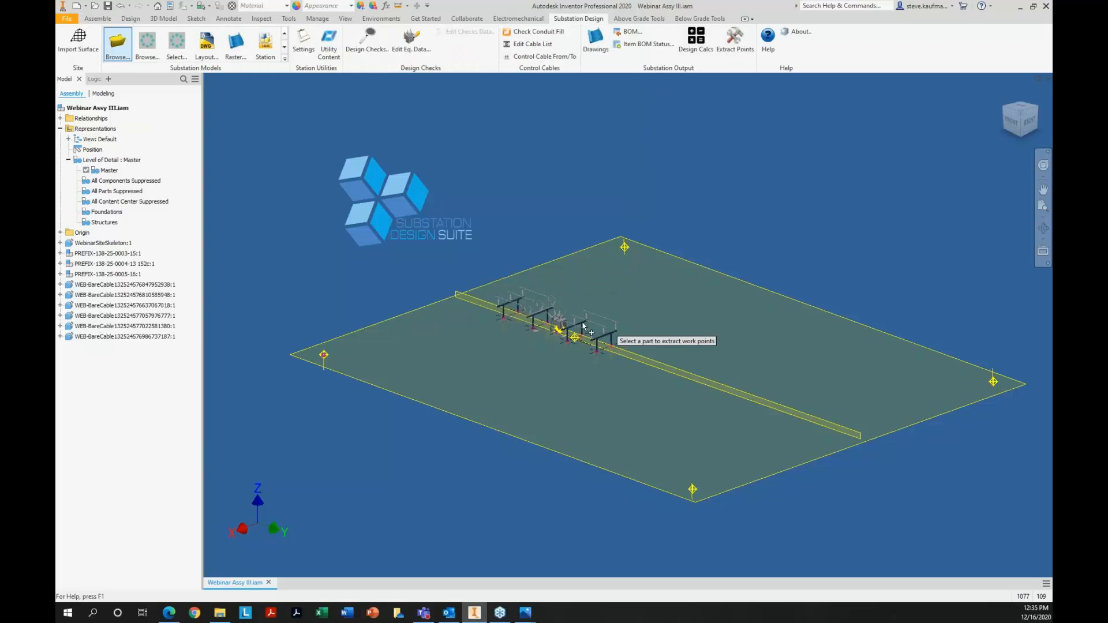
{"action": "left_click", "coordinate": [130, 243]}
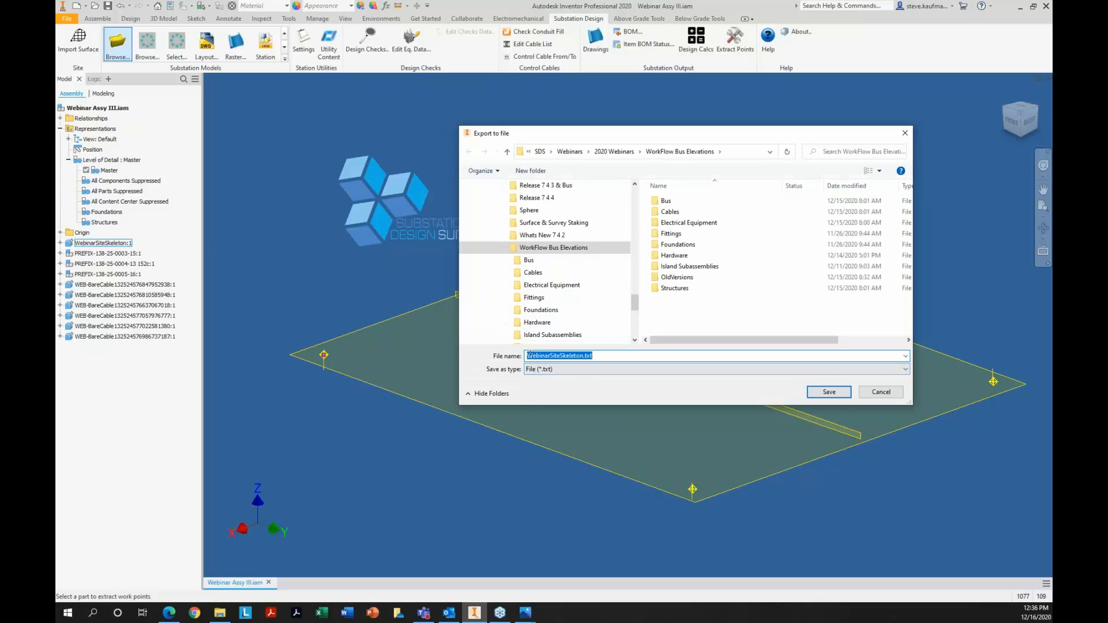
{"action": "left_click", "coordinate": [530, 356]}
{"action": "type", "text": "est"}
{"action": "left_click", "coordinate": [808, 391]}
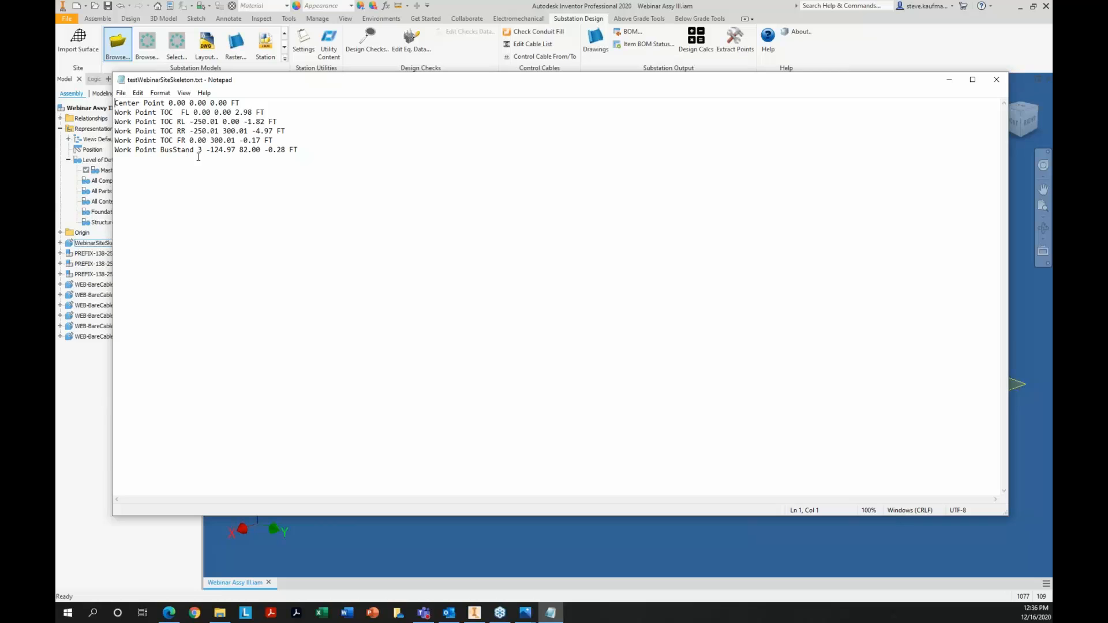
Review the TOC corner and BusStand work point coordinates in the exported text file, and return to the assembly
{"action": "left_click_drag", "start_coordinate": [211, 112], "coordinate": [265, 122]}
{"action": "left_click", "coordinate": [223, 131]}
{"action": "left_click", "coordinate": [249, 141]}
{"action": "left_click_drag", "start_coordinate": [256, 140], "coordinate": [285, 154]}
{"action": "left_click", "coordinate": [1024, 449]}
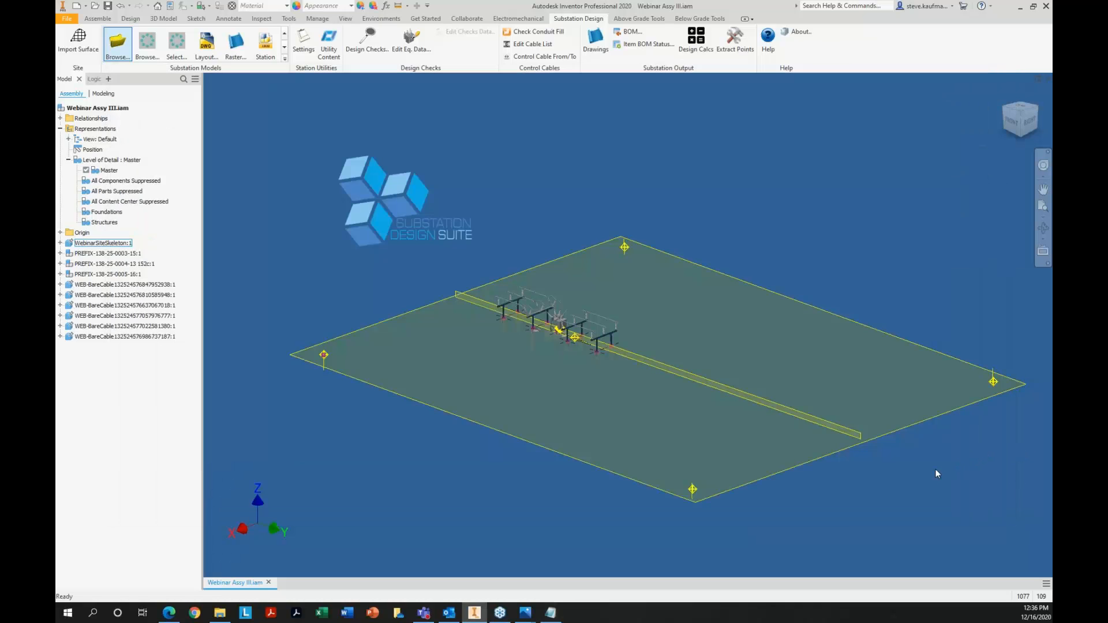
{"action": "left_click", "coordinate": [1030, 123]}
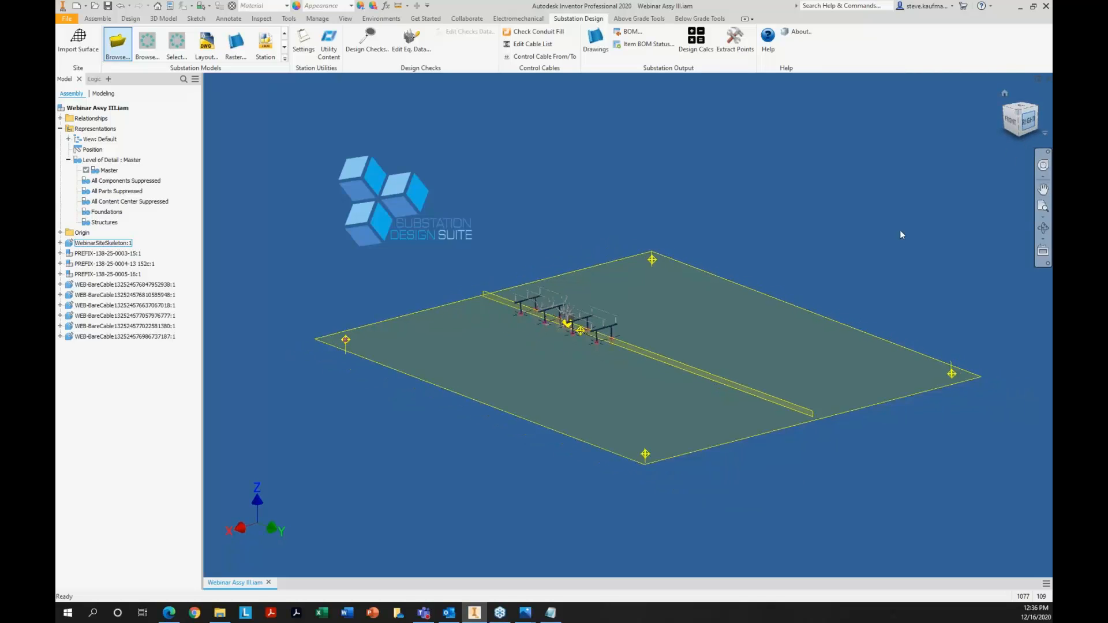
{"action": "scroll", "coordinate": [668, 332], "scroll_direction": "down", "scroll_amount": 4}
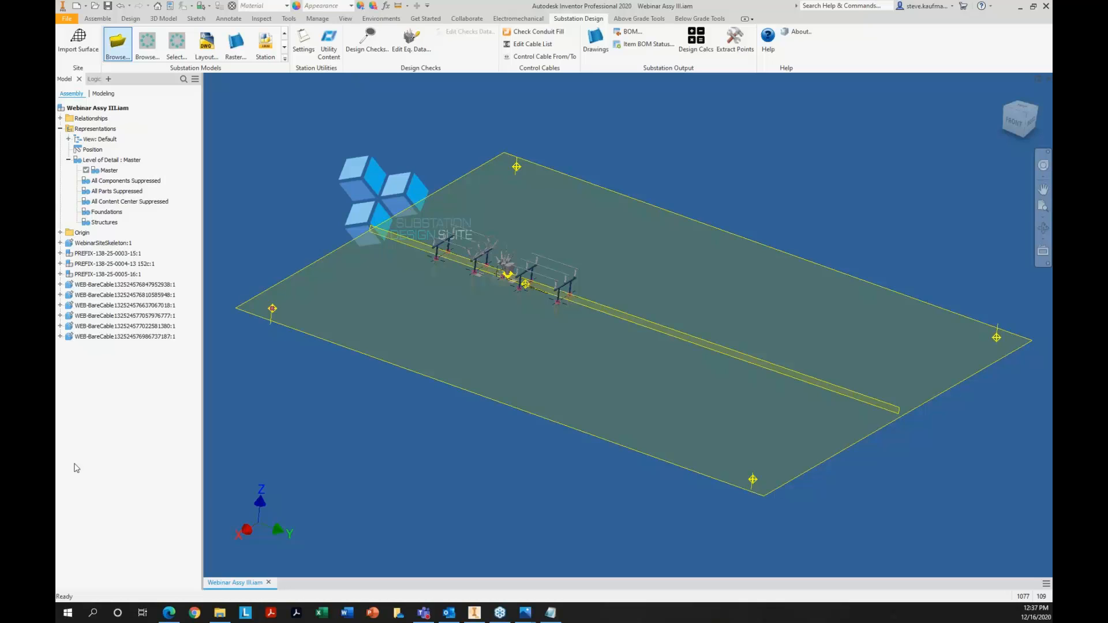
{"action": "left_click", "coordinate": [347, 454]}
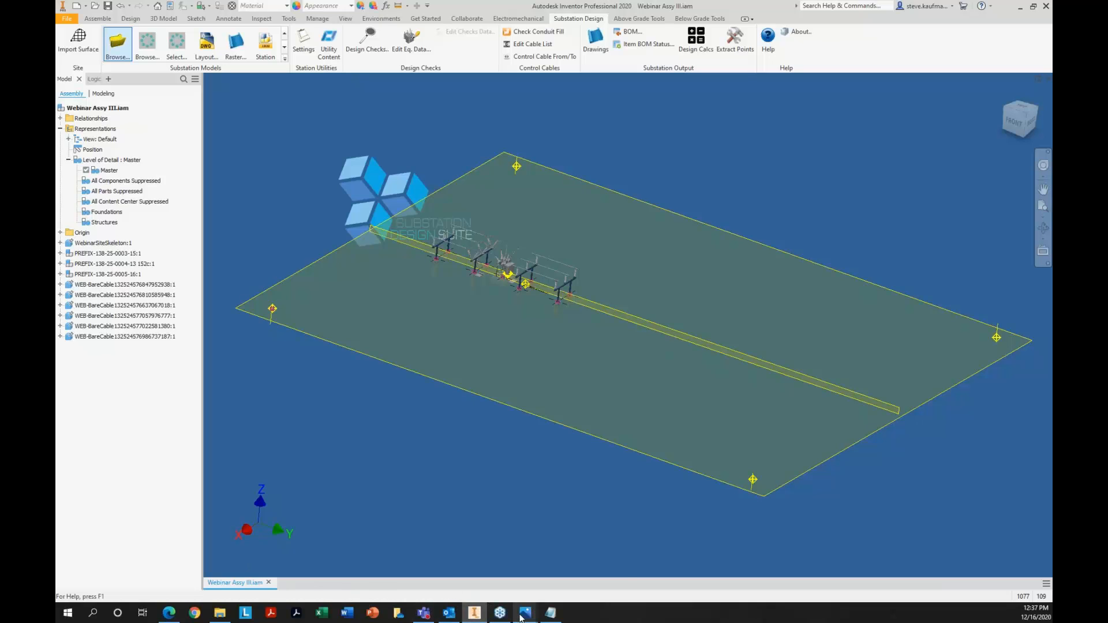
Switch to Photos to view the Survey Staking & Bus Elevations contacts page, and return to Inventor
{"action": "mouse_move", "coordinate": [521, 616]}
{"action": "left_click", "coordinate": [491, 577]}
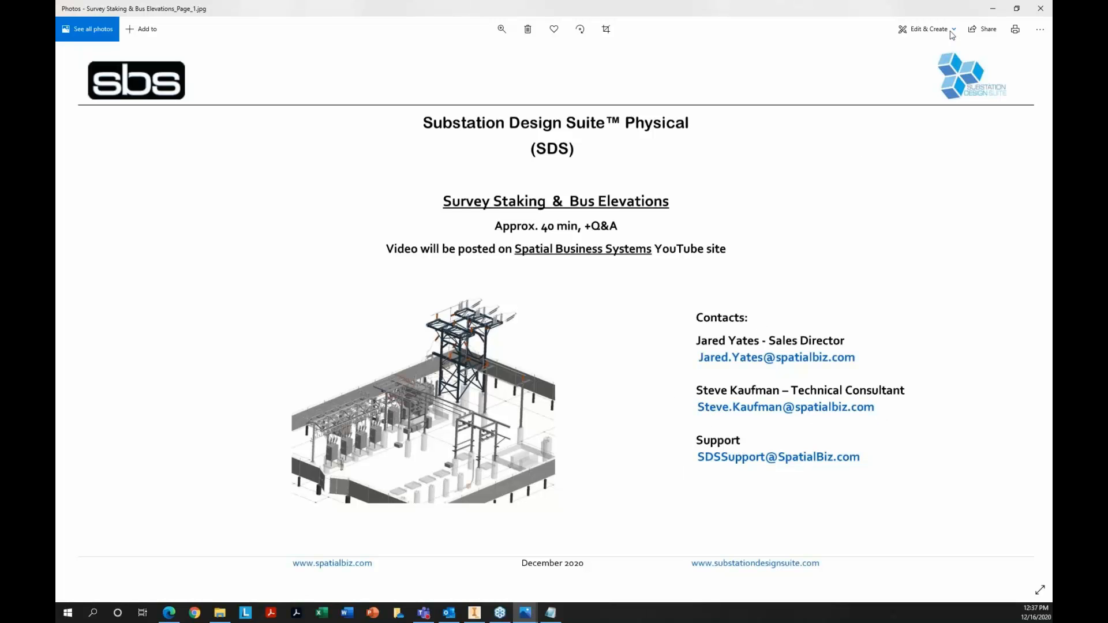
{"action": "left_click", "coordinate": [993, 10]}
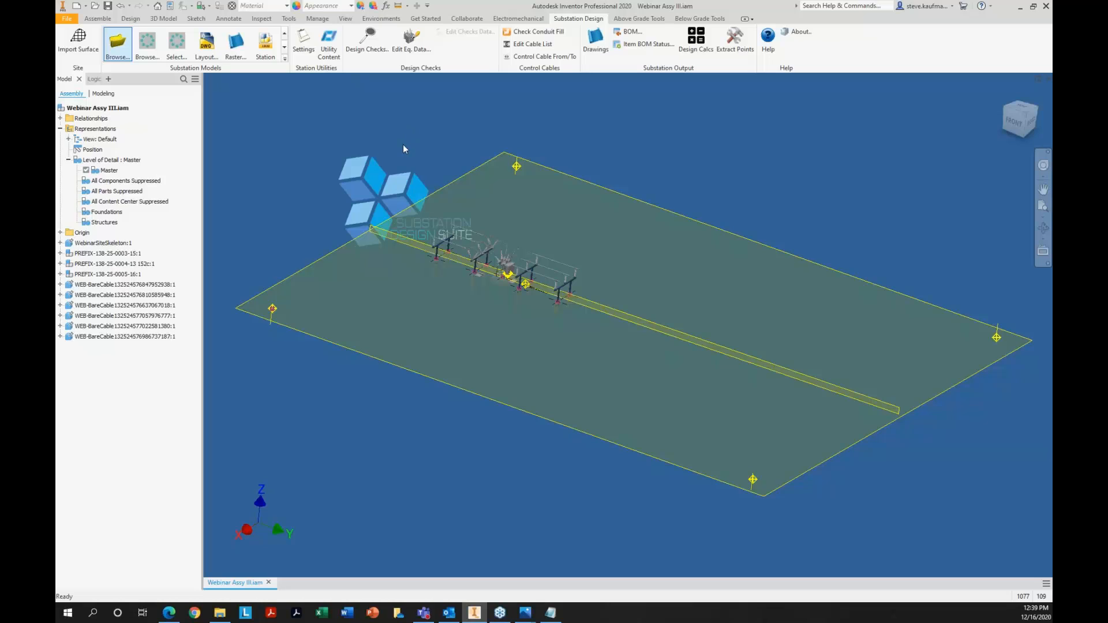
Close Webinar Assy III.iam and make WEBINAR Survey Staking the active project
{"action": "left_click", "coordinate": [1048, 81]}
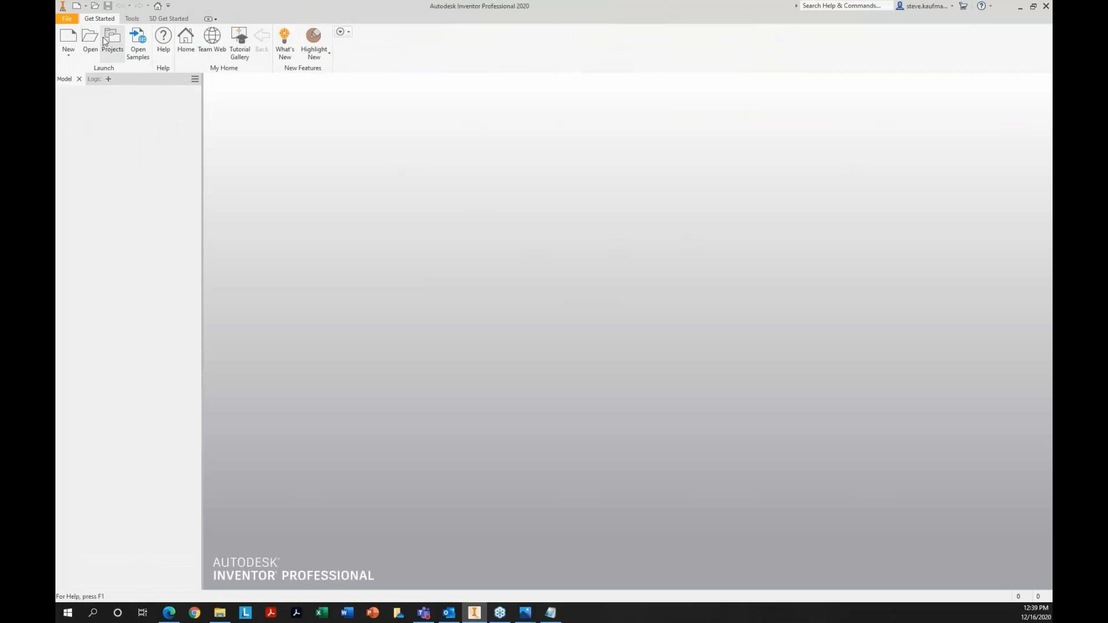
{"action": "left_click", "coordinate": [113, 43]}
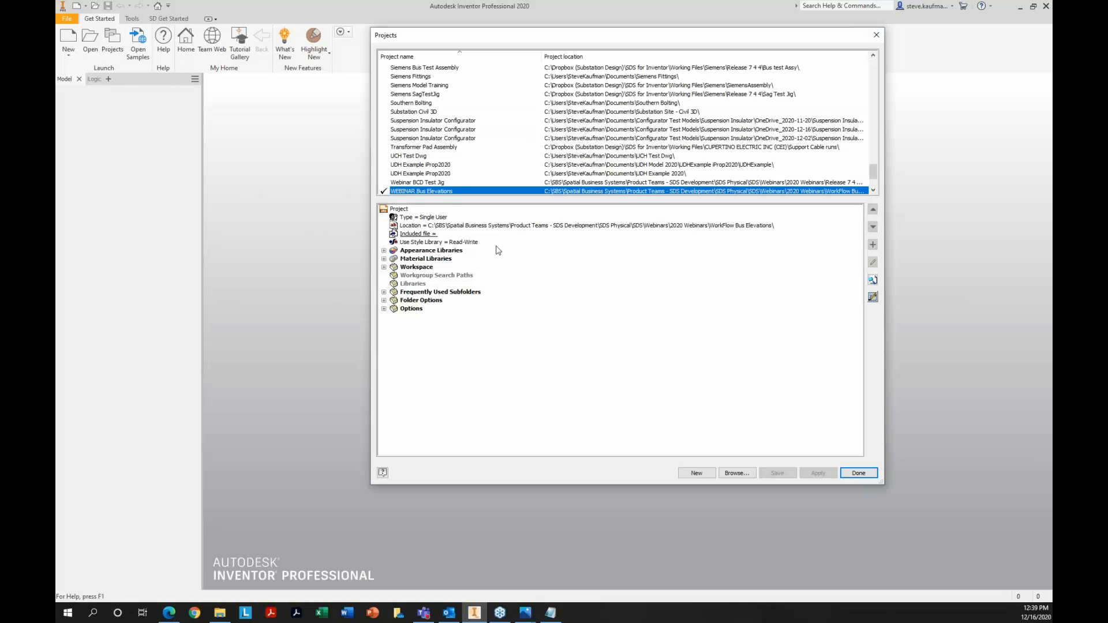
{"action": "scroll", "coordinate": [490, 190], "scroll_direction": "down", "scroll_amount": 2}
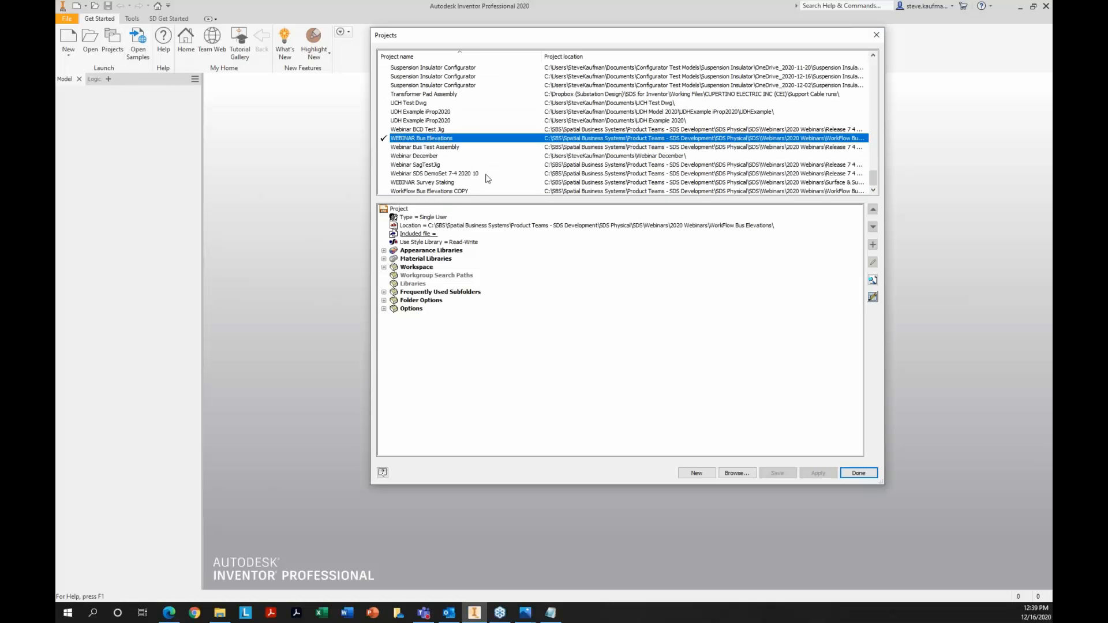
{"action": "left_click", "coordinate": [454, 149]}
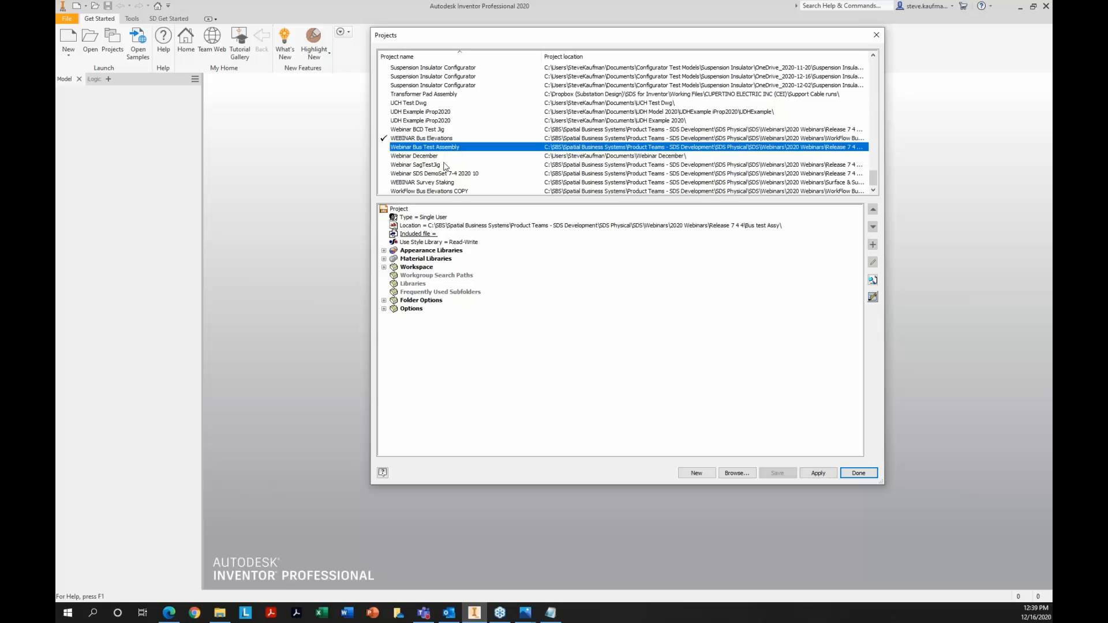
{"action": "left_click", "coordinate": [466, 174]}
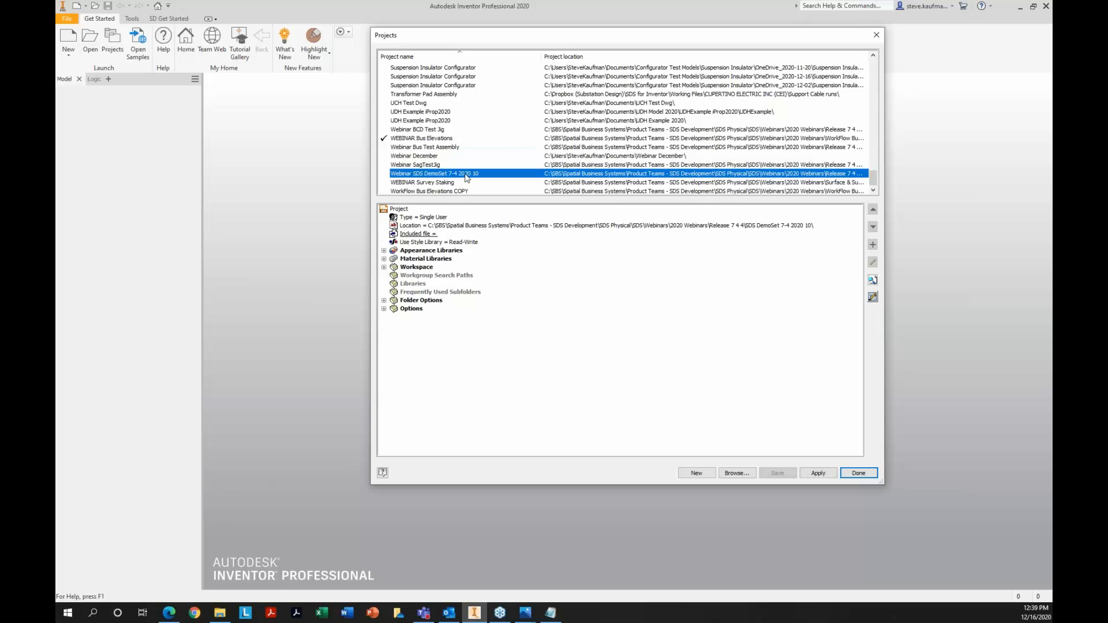
{"action": "double_click", "coordinate": [451, 183]}
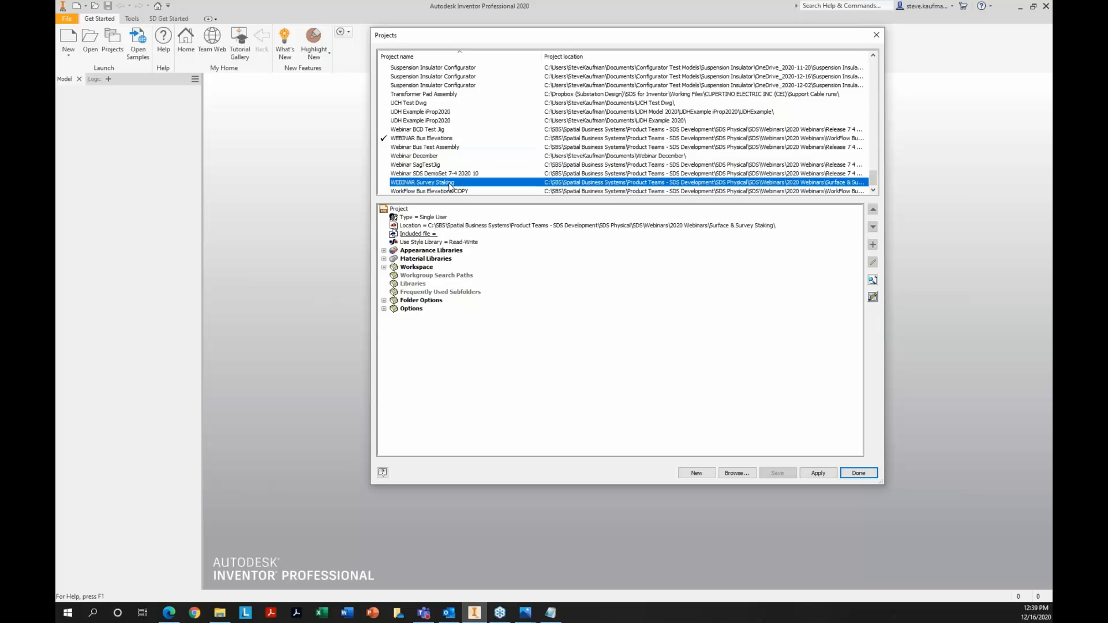
Finish the project selection, open SDS GeneralArrangement.iam and show the whole assembly in its home view
{"action": "left_click", "coordinate": [850, 475]}
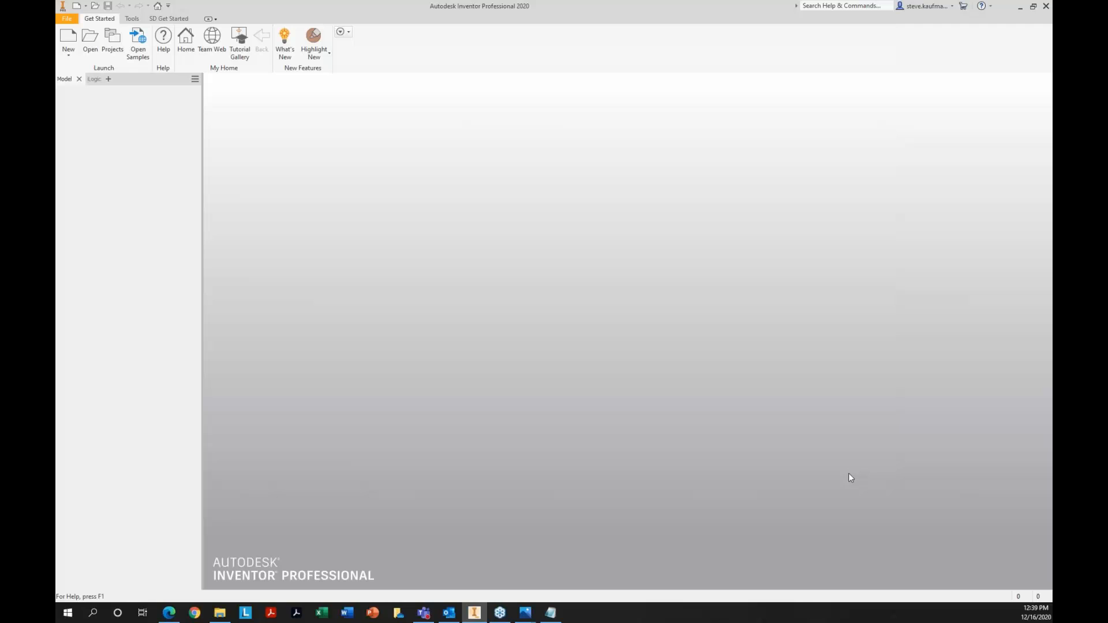
{"action": "left_click", "coordinate": [92, 45]}
{"action": "double_click", "coordinate": [574, 317]}
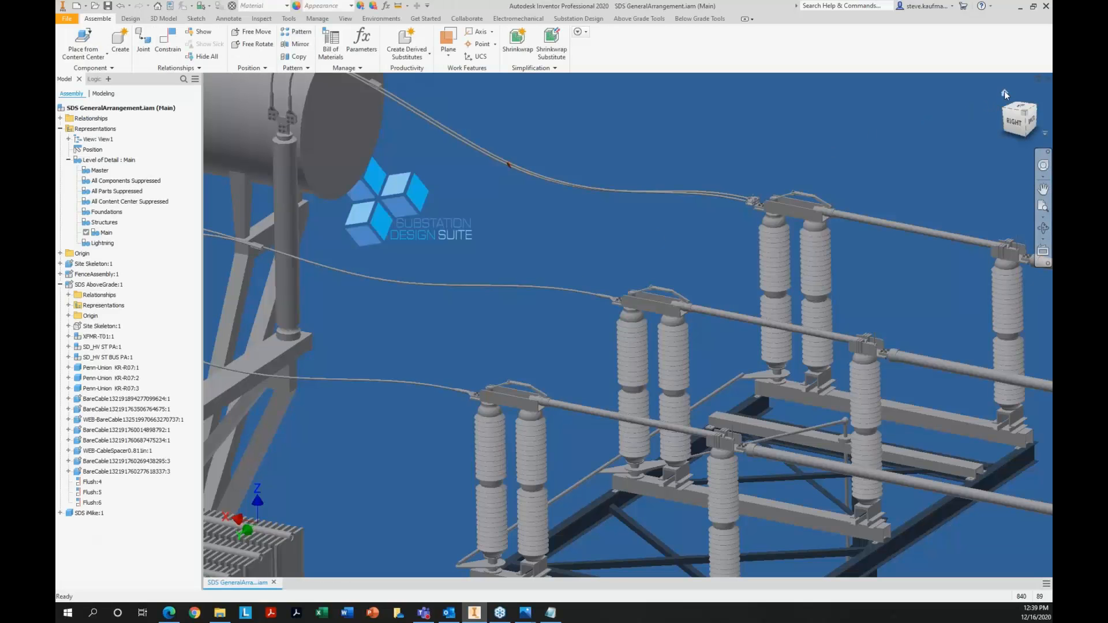
{"action": "left_click", "coordinate": [1005, 92]}
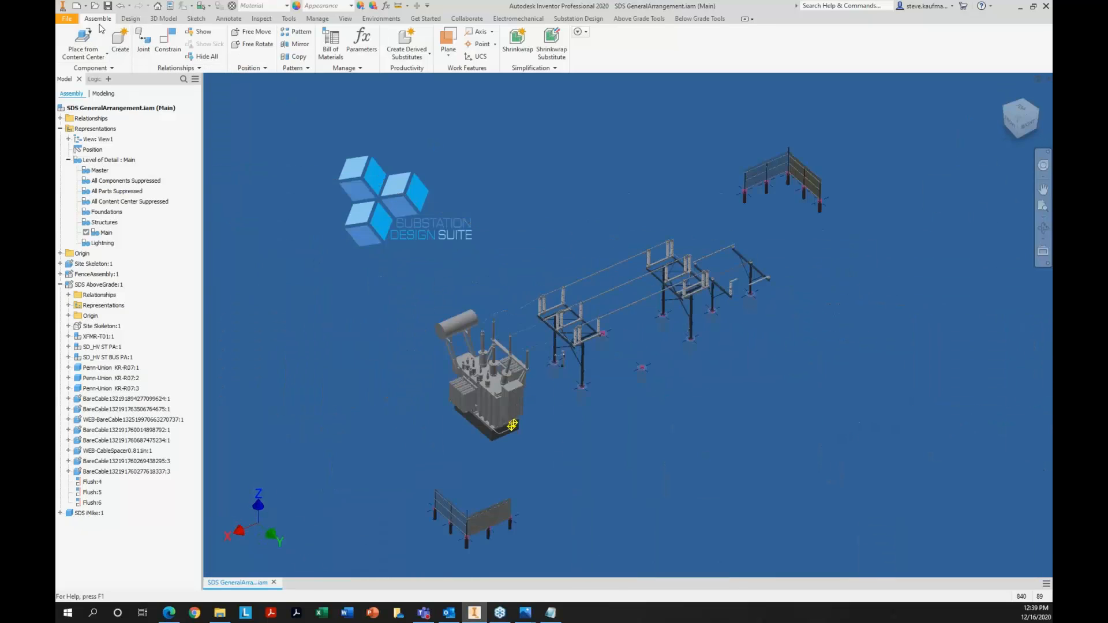
Open the assembly Surface wGA.iam from the Surface & Survey Staking folder
{"action": "left_click", "coordinate": [95, 6]}
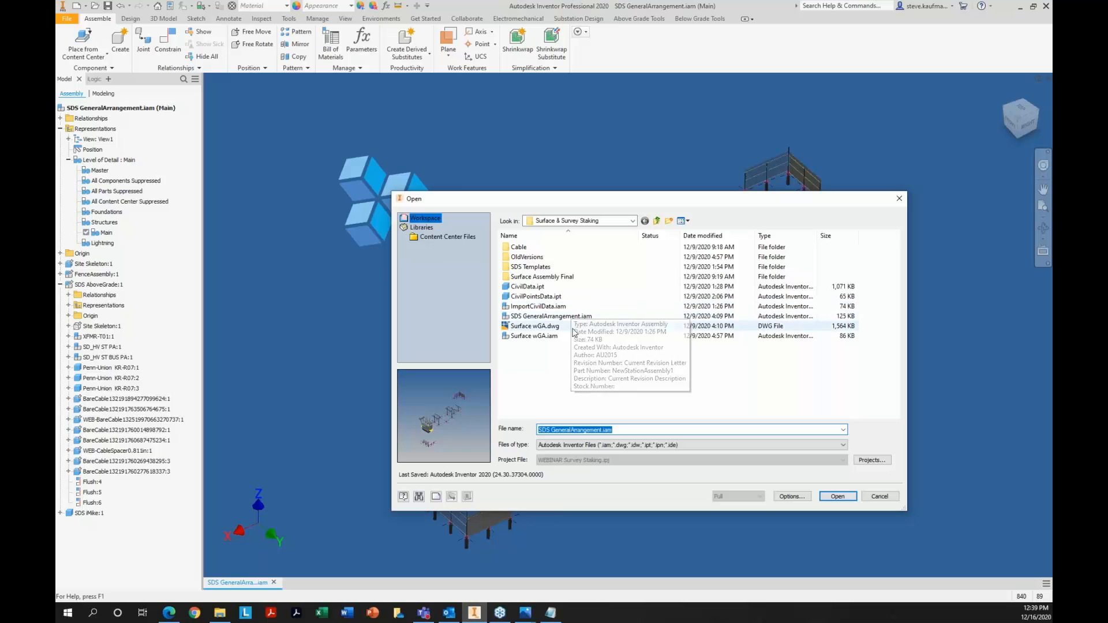
{"action": "left_click", "coordinate": [555, 336]}
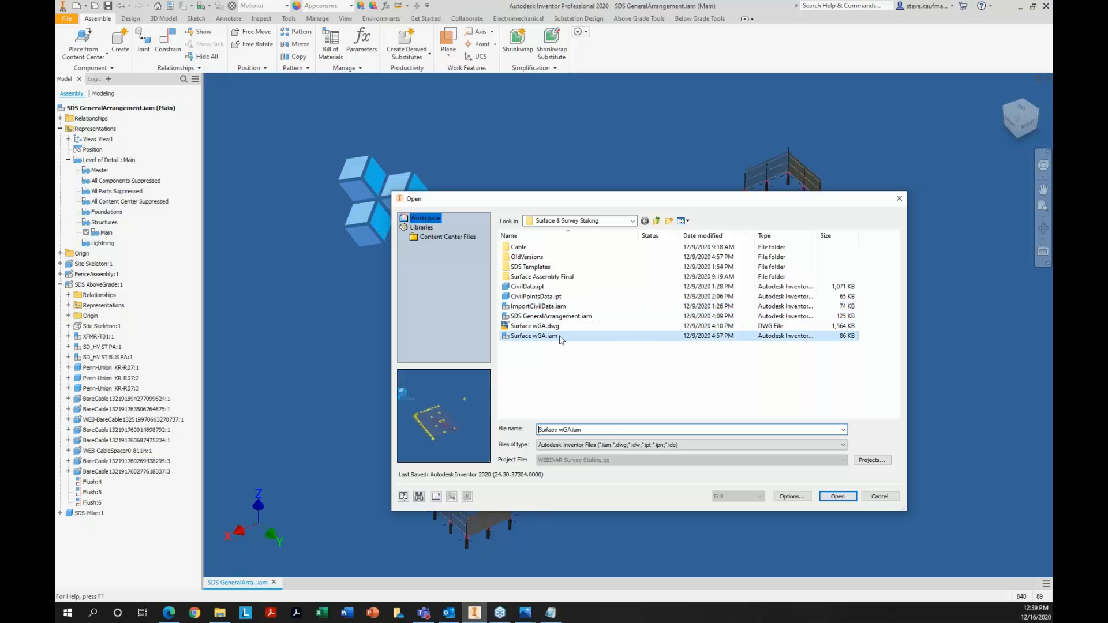
{"action": "left_click", "coordinate": [836, 497]}
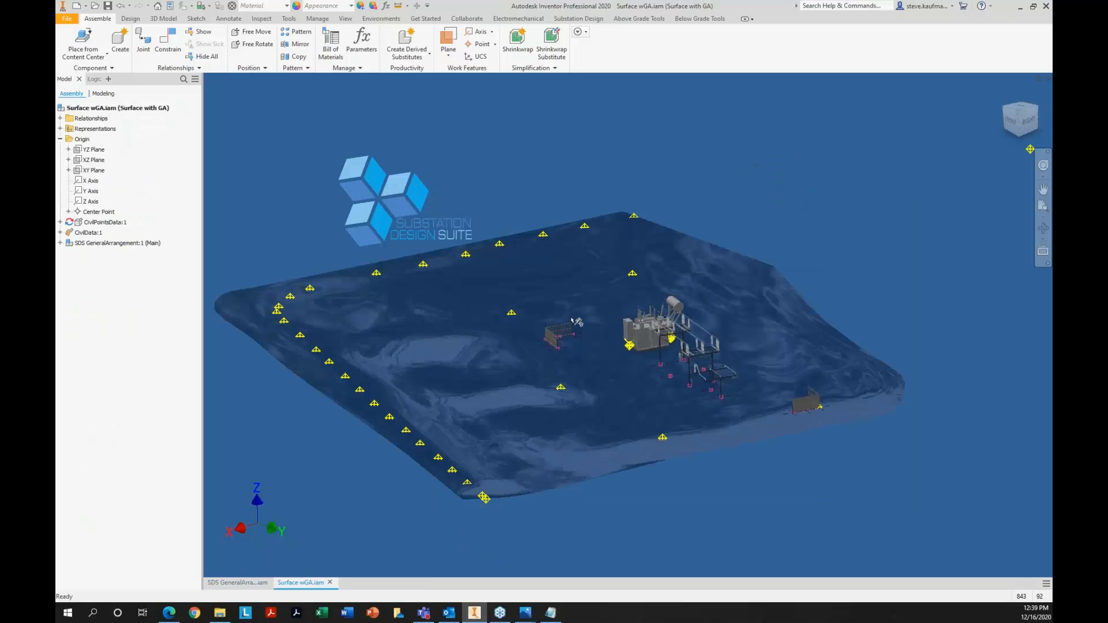
Open the CivilPointsData part in its own window to view its work points, and return to Surface wGA.iam
{"action": "right_click", "coordinate": [119, 225]}
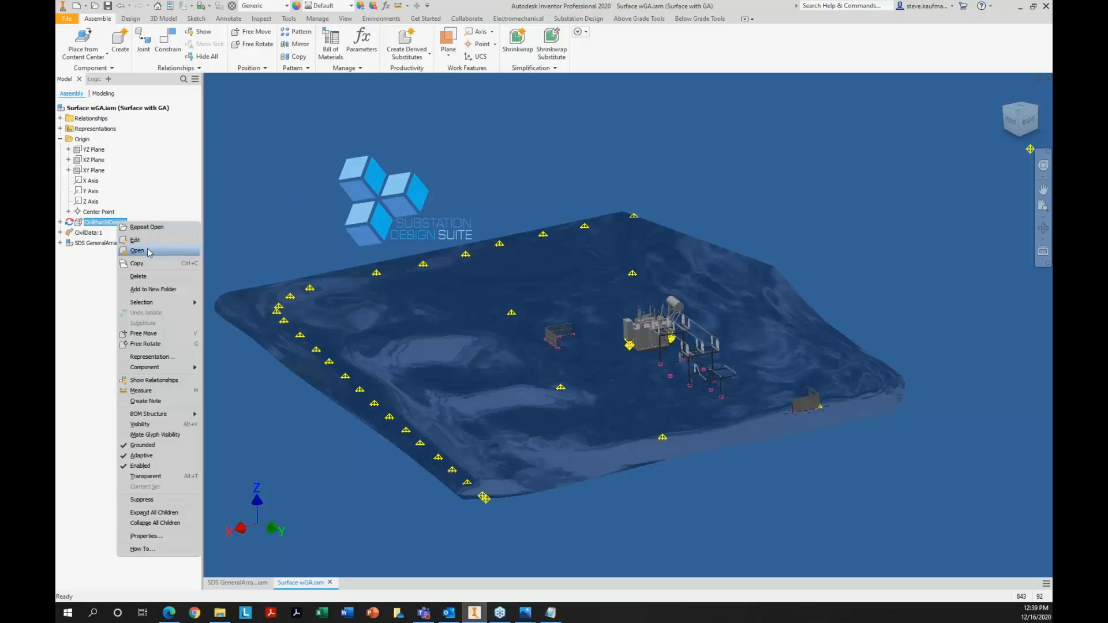
{"action": "left_click", "coordinate": [149, 252]}
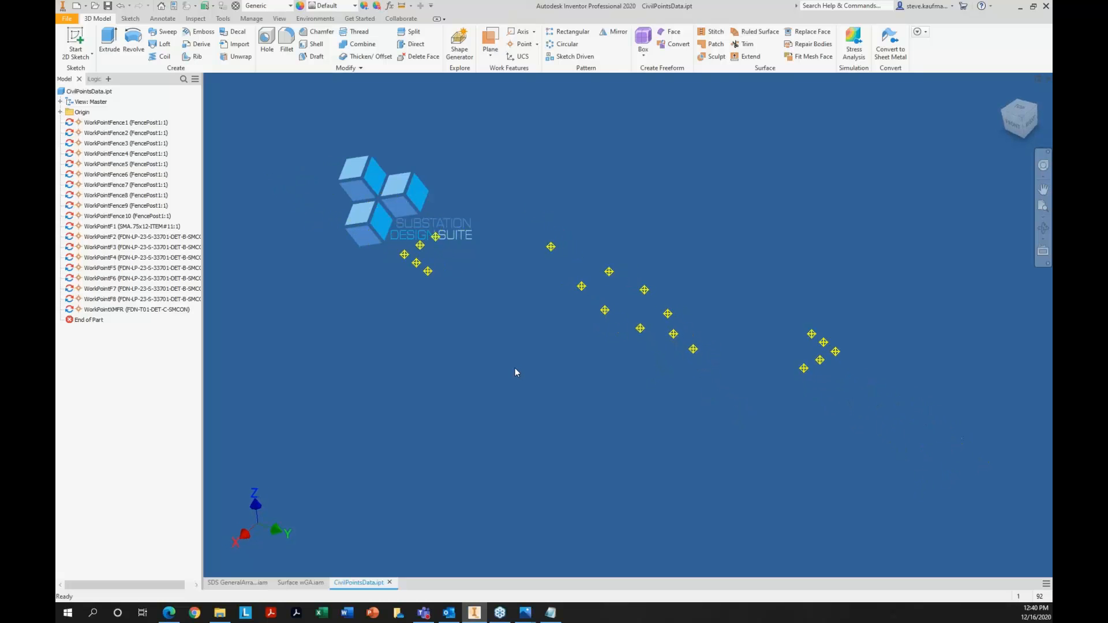
{"action": "left_click", "coordinate": [311, 583]}
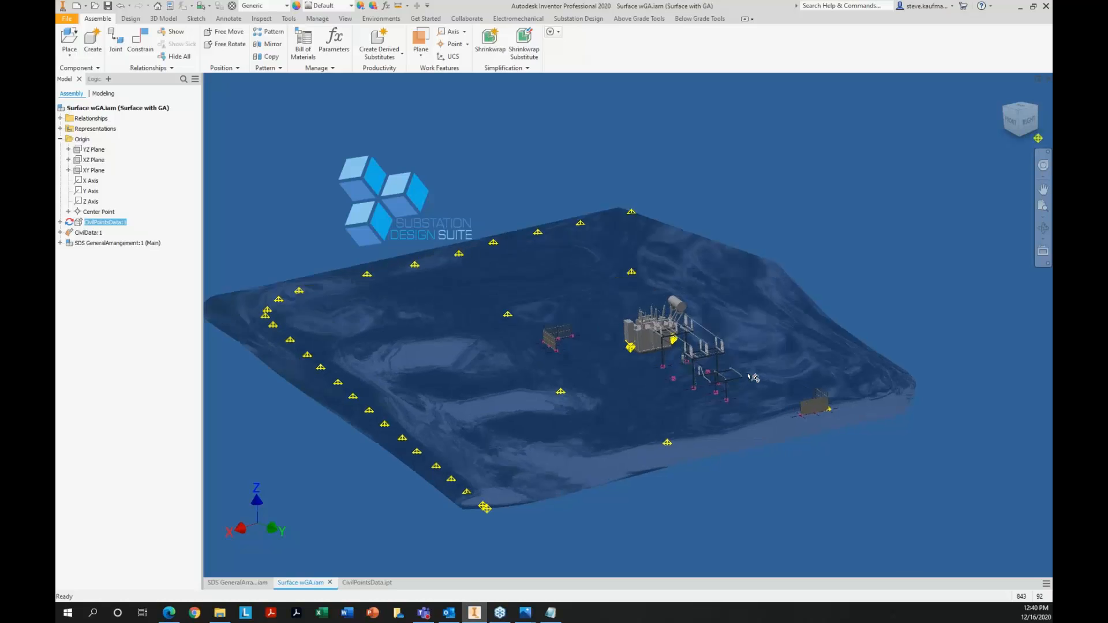
Close CivilPointsData.ipt and SDS GeneralArrangement.iam, keeping only Surface wGA.iam open
{"action": "right_click", "coordinate": [102, 223]}
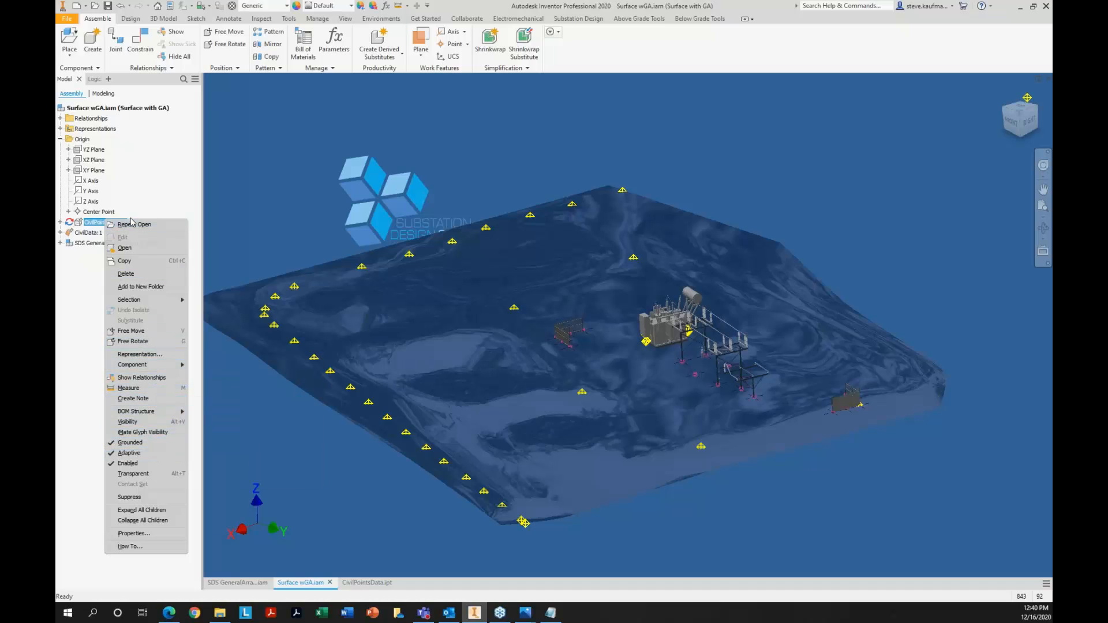
{"action": "left_click", "coordinate": [288, 521]}
{"action": "left_click", "coordinate": [359, 579]}
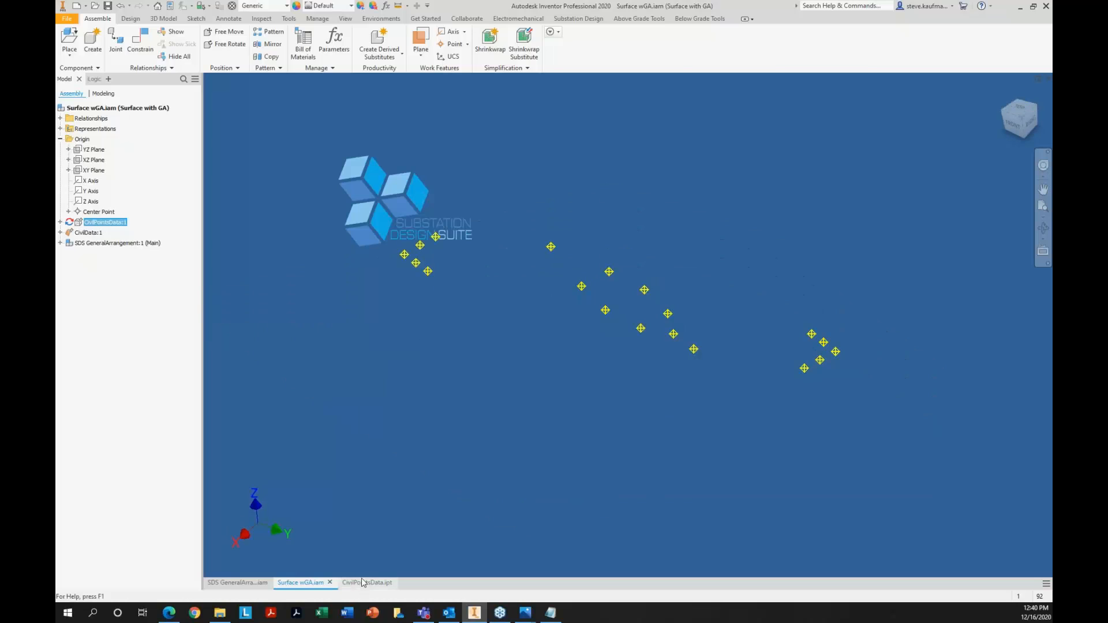
{"action": "left_click", "coordinate": [1049, 79]}
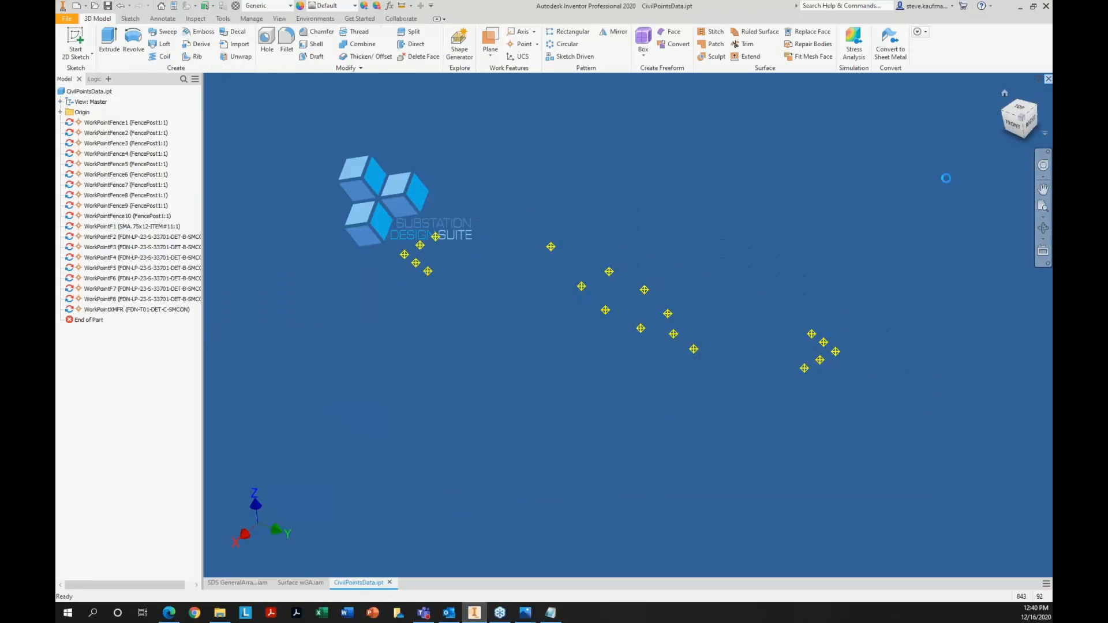
{"action": "left_click", "coordinate": [252, 588]}
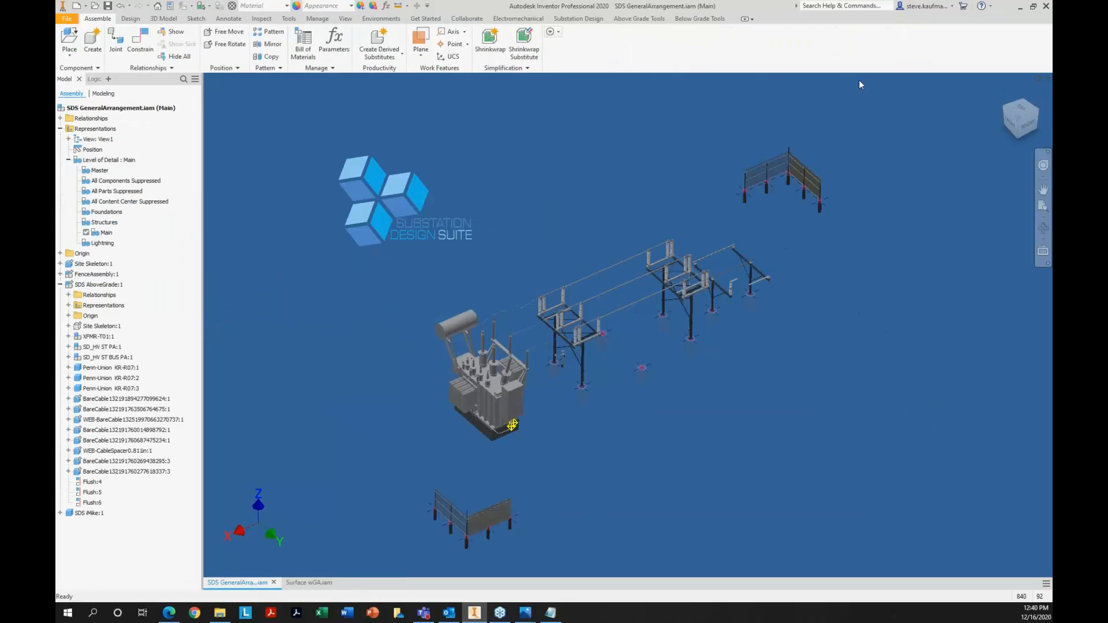
{"action": "left_click", "coordinate": [1038, 79]}
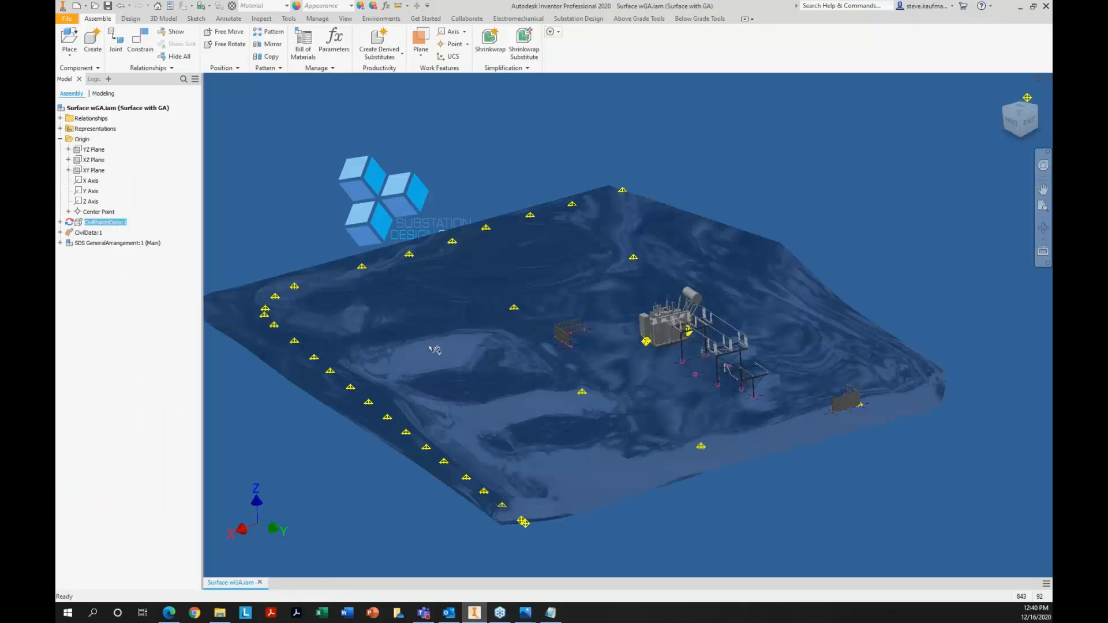
Edit CivilPointsData in place to examine its fence, foundation and transformer work points against the model, and return to the assembly
{"action": "left_click", "coordinate": [123, 224]}
{"action": "right_click", "coordinate": [118, 225]}
{"action": "scroll", "coordinate": [661, 349], "scroll_direction": "up", "scroll_amount": 5}
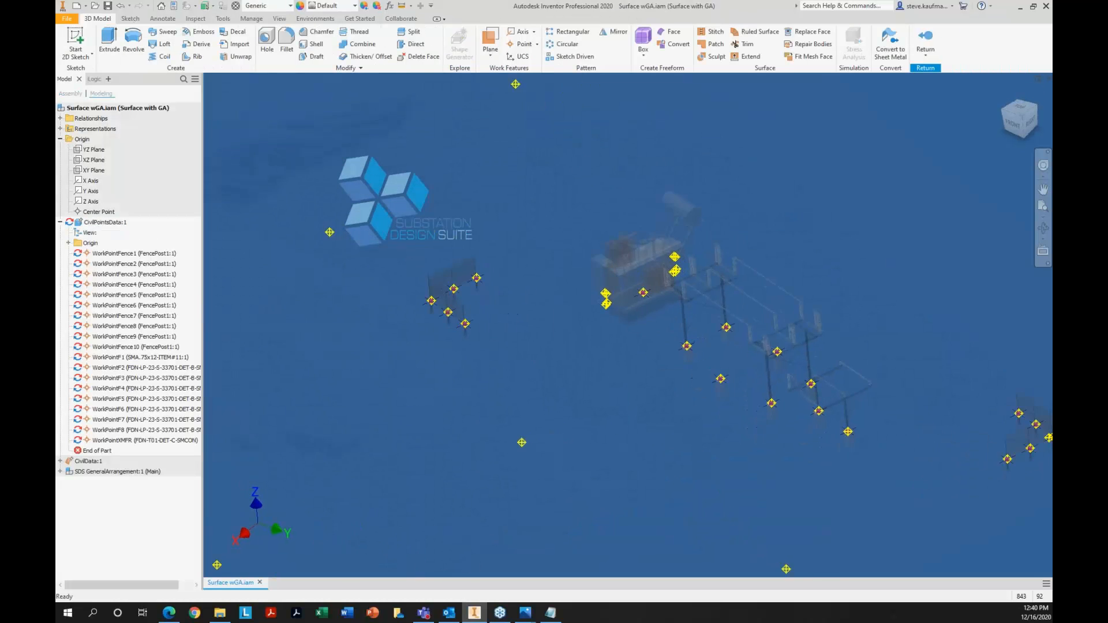
{"action": "scroll", "coordinate": [528, 312], "scroll_direction": "down", "scroll_amount": 3}
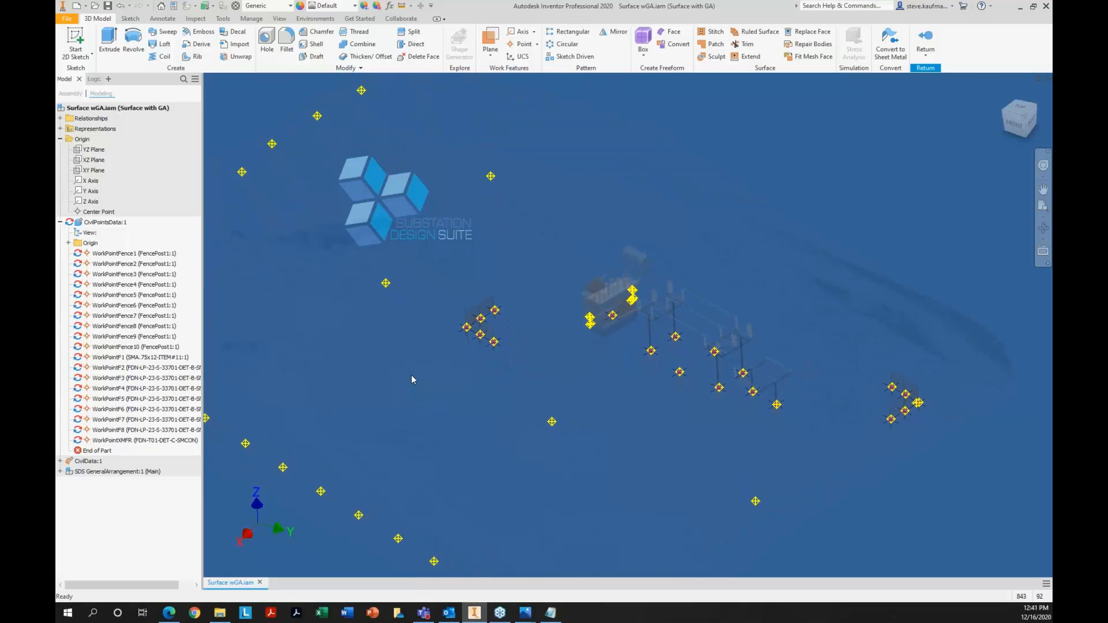
{"action": "left_click", "coordinate": [932, 39]}
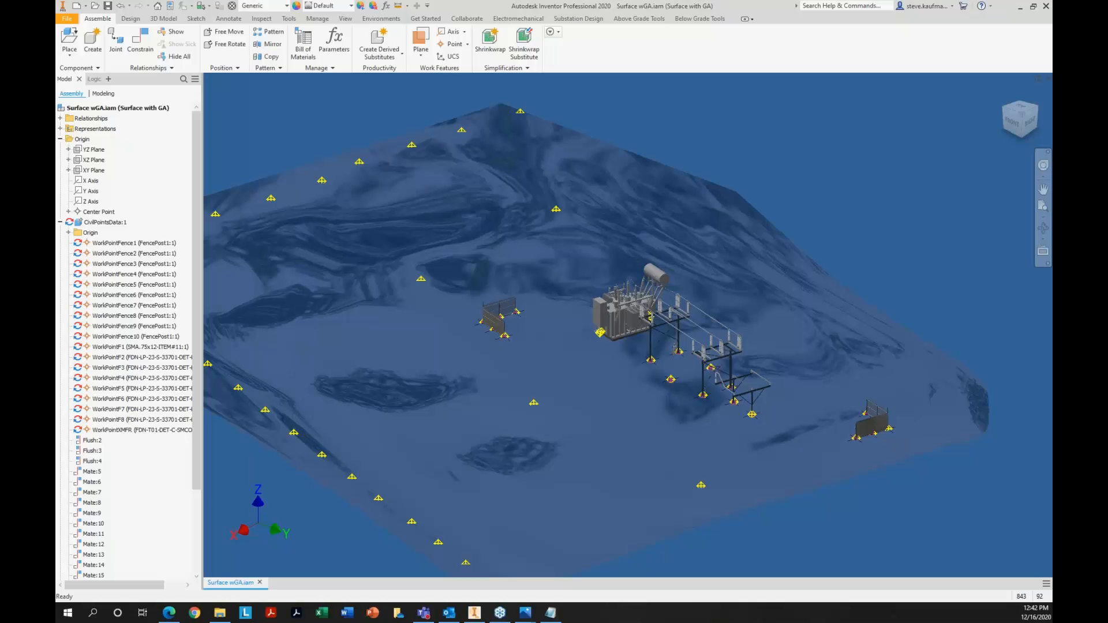
{"action": "left_click", "coordinate": [785, 154]}
{"action": "scroll", "coordinate": [785, 154], "scroll_direction": "down", "scroll_amount": 4}
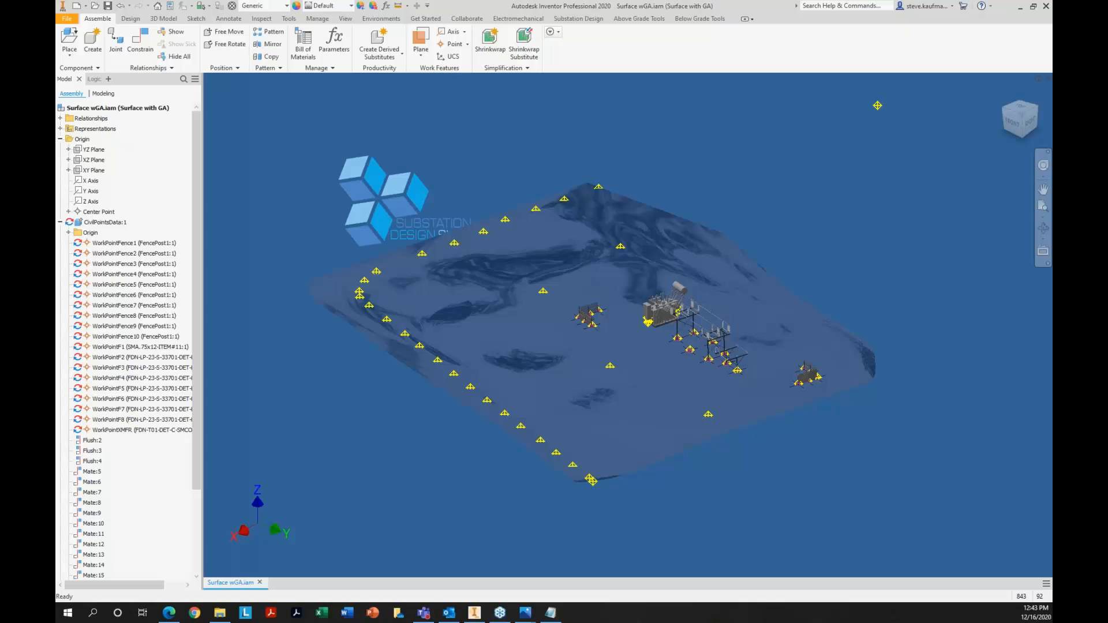
Open the drawing Surface wGA.dwg and examine its work point coordinate table and dimensioned site view
{"action": "left_click", "coordinate": [95, 6]}
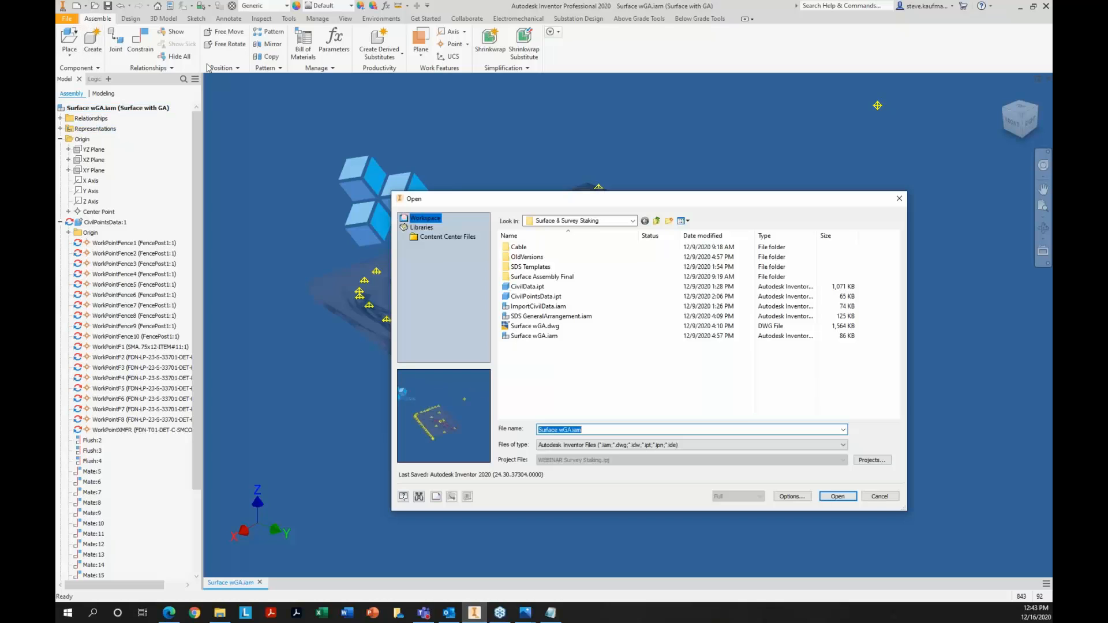
{"action": "left_click", "coordinate": [564, 327]}
{"action": "left_click", "coordinate": [831, 497]}
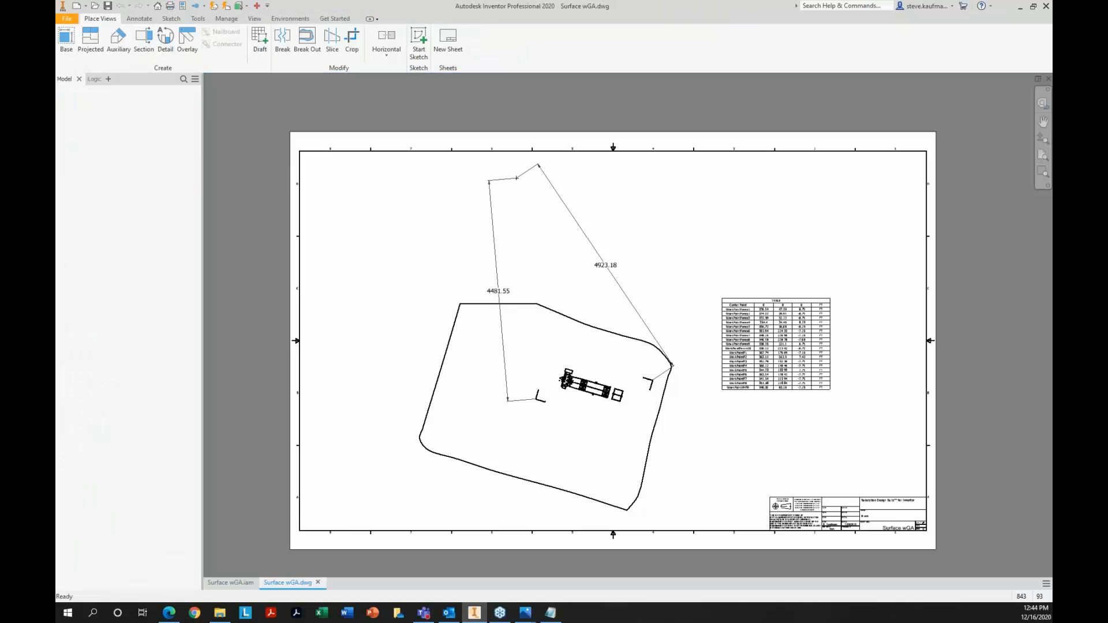
{"action": "scroll", "coordinate": [847, 345], "scroll_direction": "down", "scroll_amount": 5}
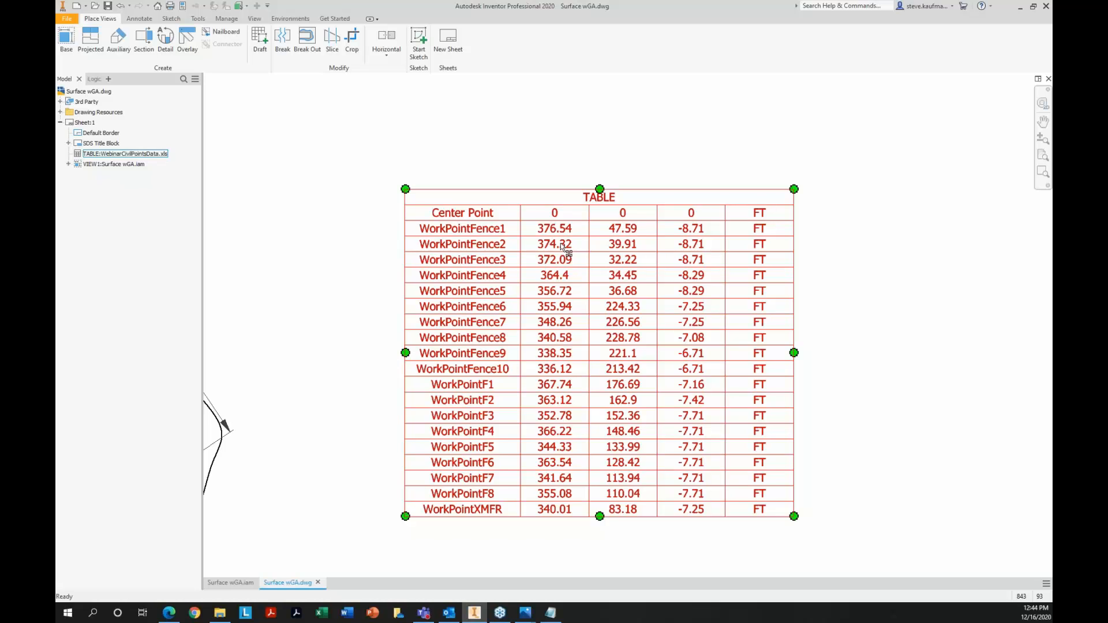
{"action": "scroll", "coordinate": [836, 321], "scroll_direction": "down", "scroll_amount": 5}
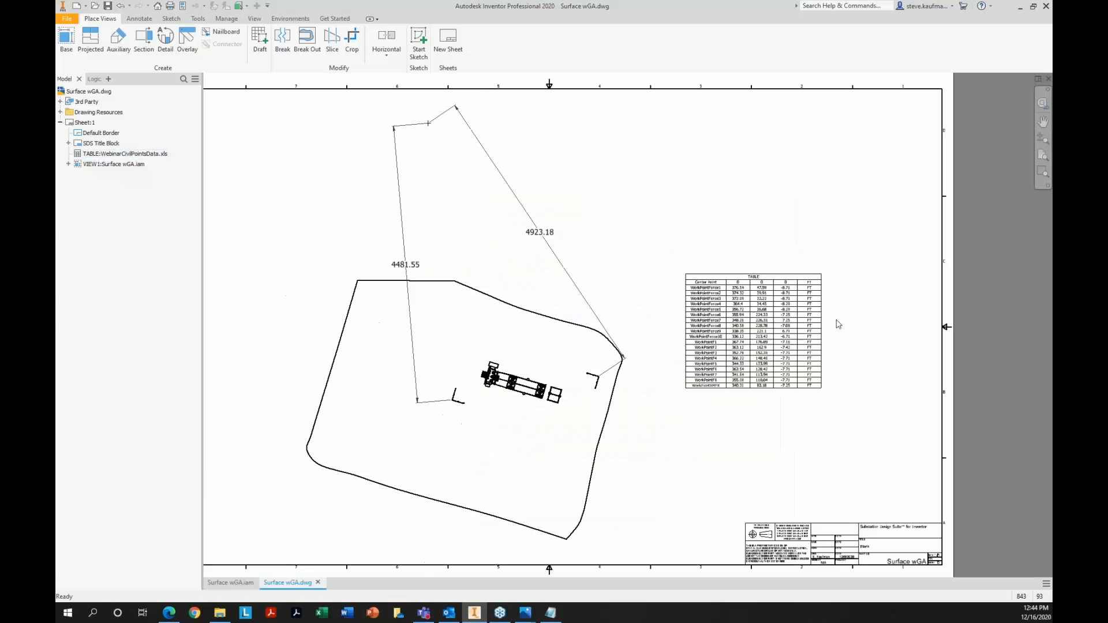
{"action": "scroll", "coordinate": [838, 324], "scroll_direction": "down", "scroll_amount": 3}
{"action": "scroll", "coordinate": [838, 324], "scroll_direction": "up", "scroll_amount": 3}
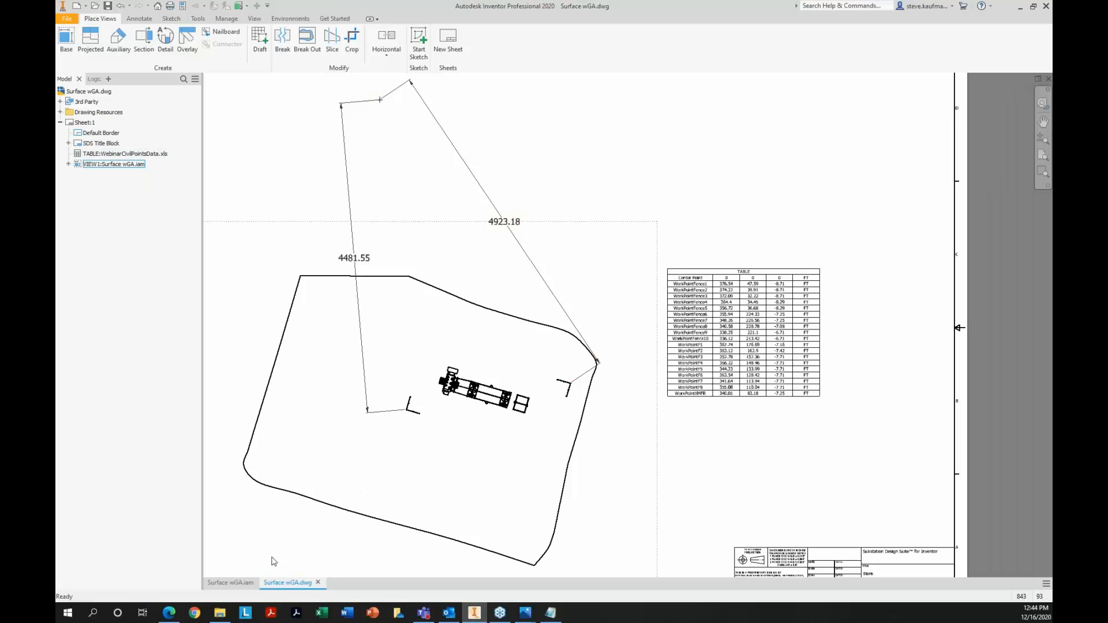
Return to Surface wGA.iam to show the Substation Design tools, and close the assembly and Surface wGA.dwg without saving
{"action": "left_click", "coordinate": [243, 584]}
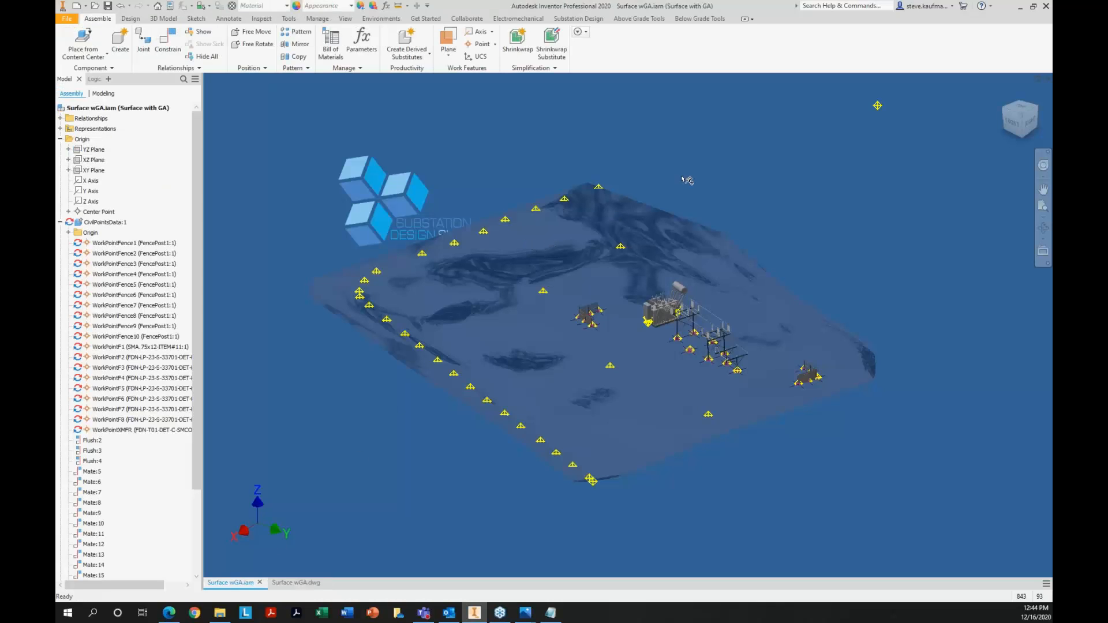
{"action": "left_click", "coordinate": [596, 21]}
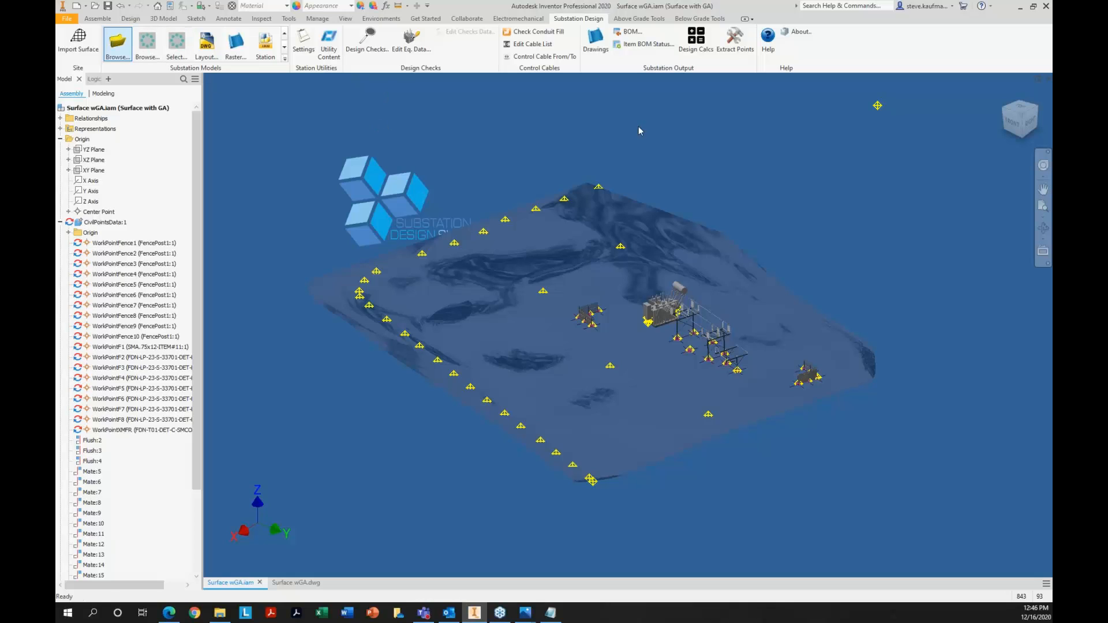
{"action": "left_click", "coordinate": [1049, 79]}
{"action": "left_click", "coordinate": [1048, 79]}
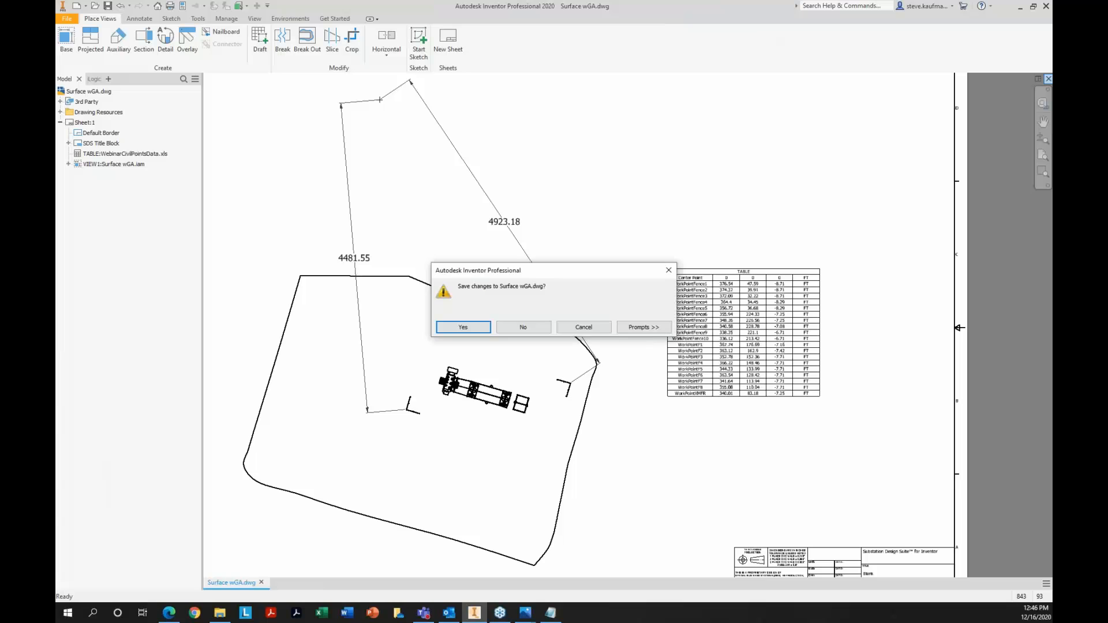
{"action": "left_click", "coordinate": [504, 332]}
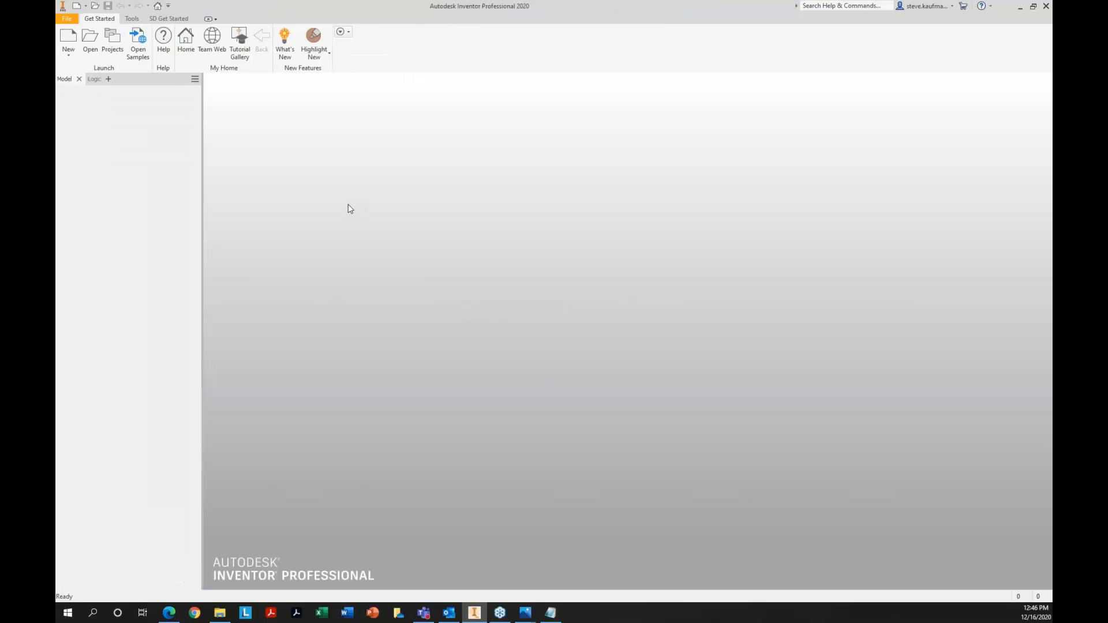
Make WEBINAR Bus Elevations the active project
{"action": "left_click", "coordinate": [114, 41]}
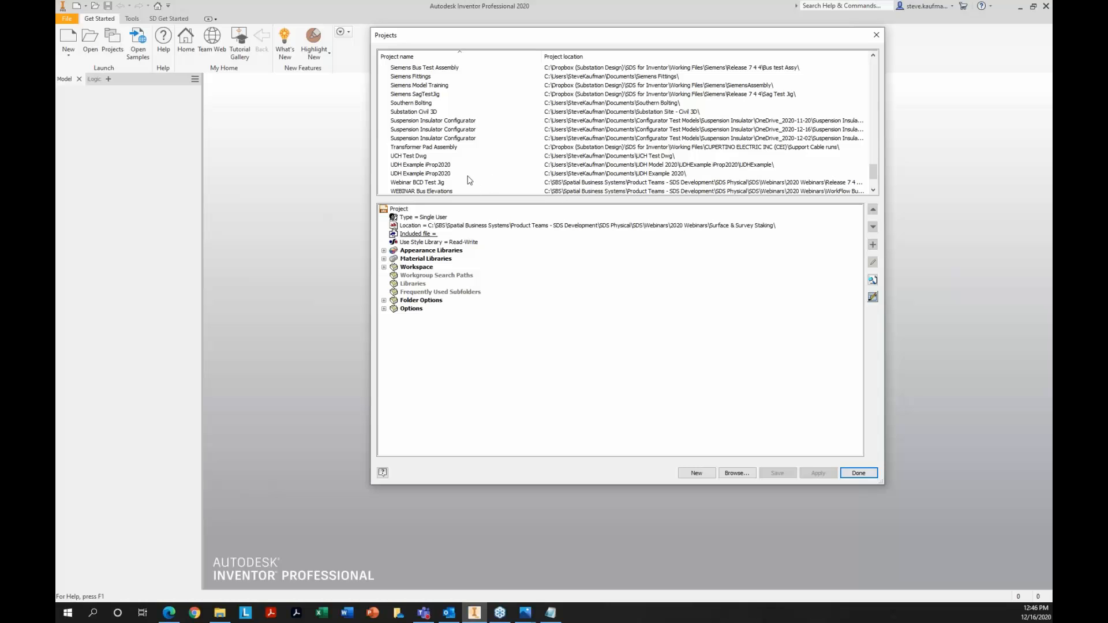
{"action": "scroll", "coordinate": [472, 181], "scroll_direction": "down", "scroll_amount": 1}
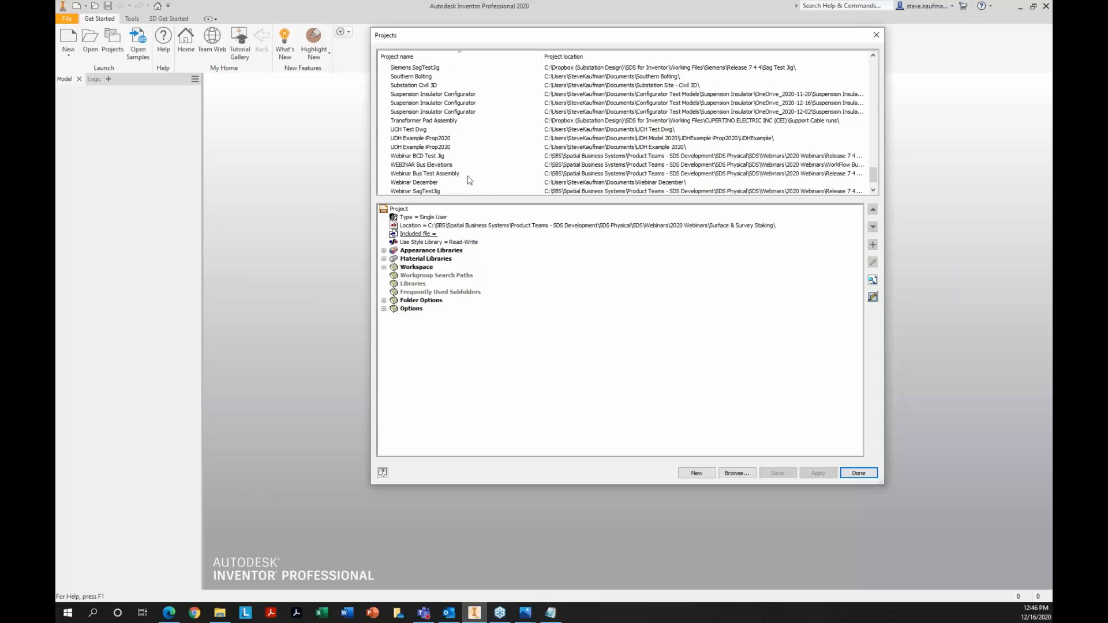
{"action": "double_click", "coordinate": [448, 166]}
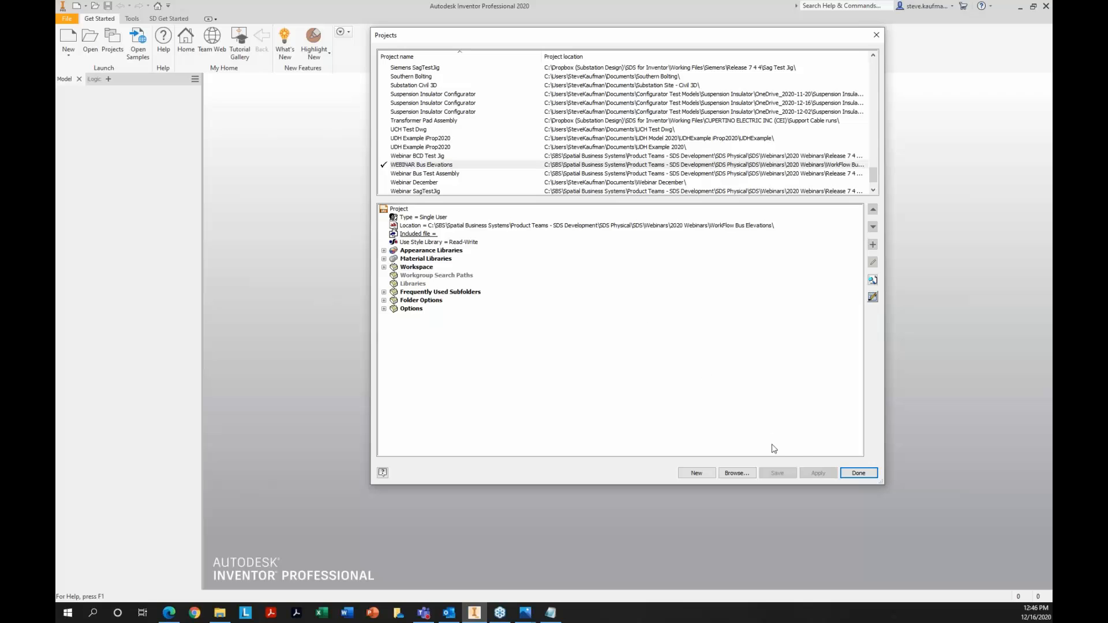
{"action": "left_click", "coordinate": [858, 474]}
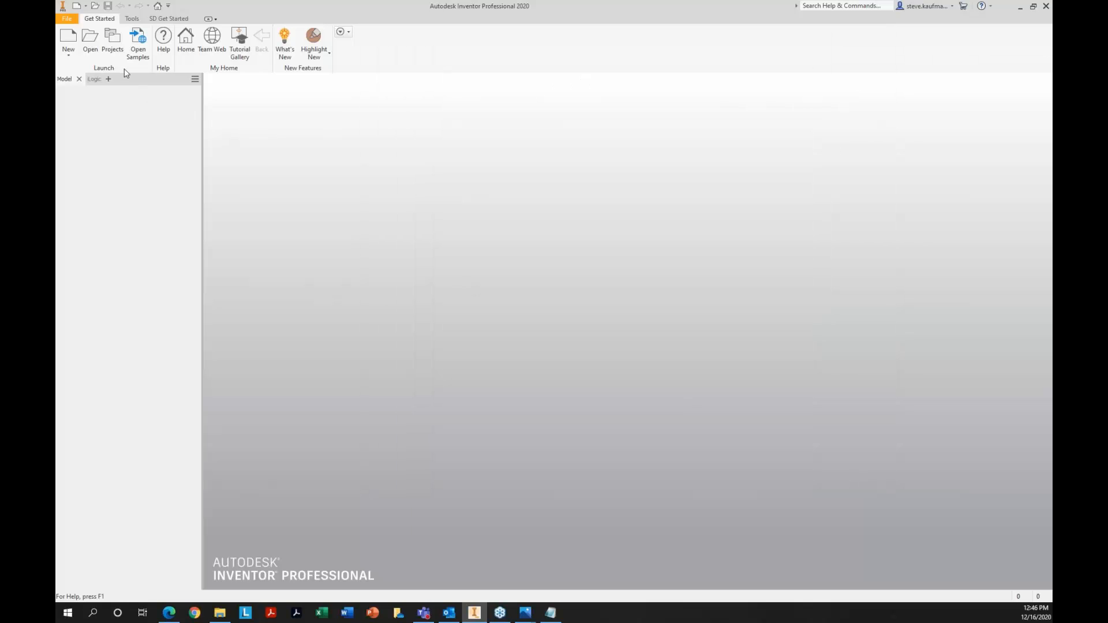
Open Webinar Assy III.iam and set the selection priority to parts
{"action": "left_click", "coordinate": [91, 52]}
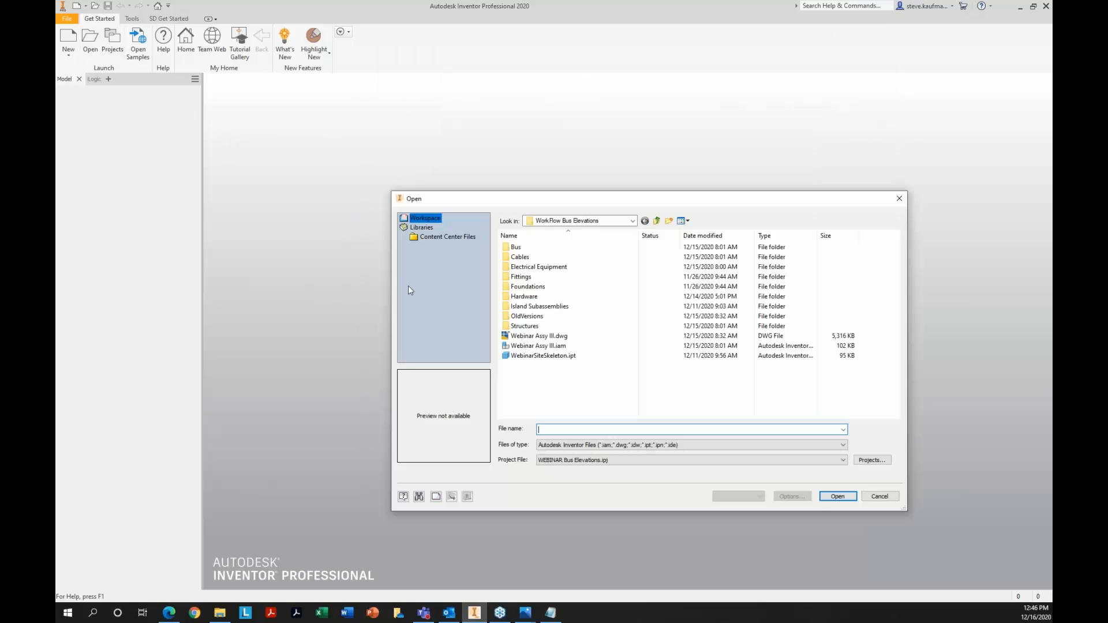
{"action": "double_click", "coordinate": [544, 347]}
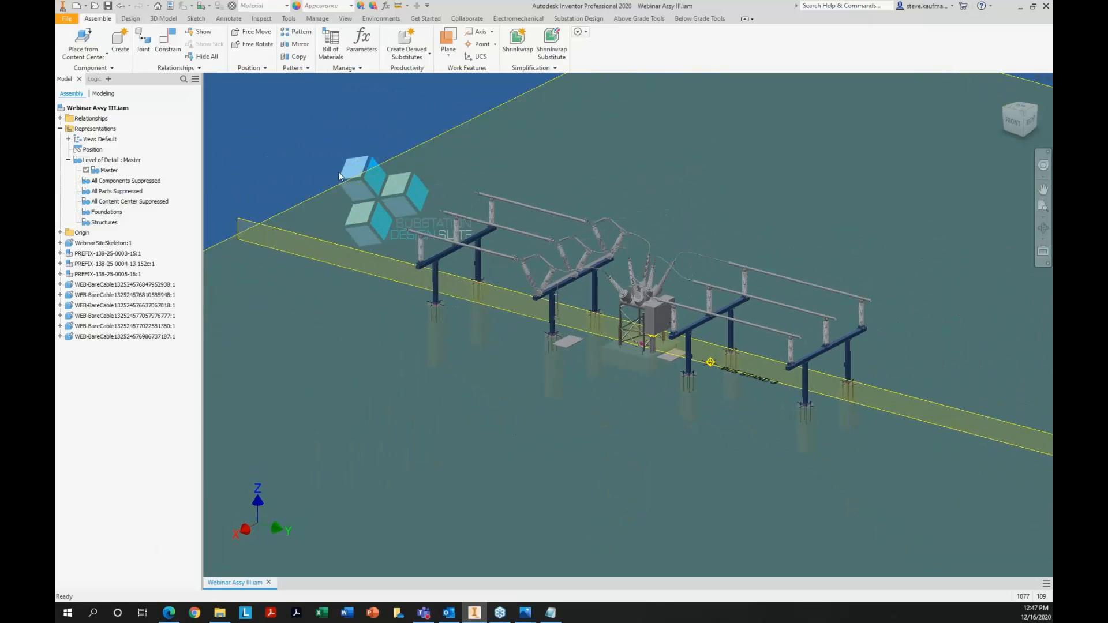
{"action": "left_click", "coordinate": [203, 6]}
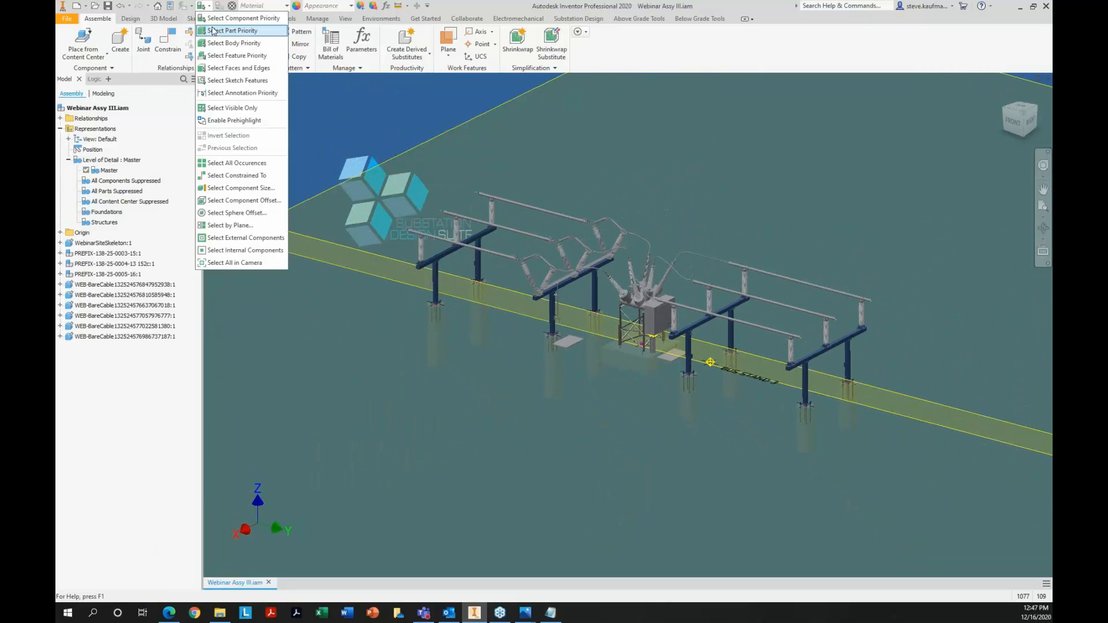
{"action": "left_click", "coordinate": [213, 30]}
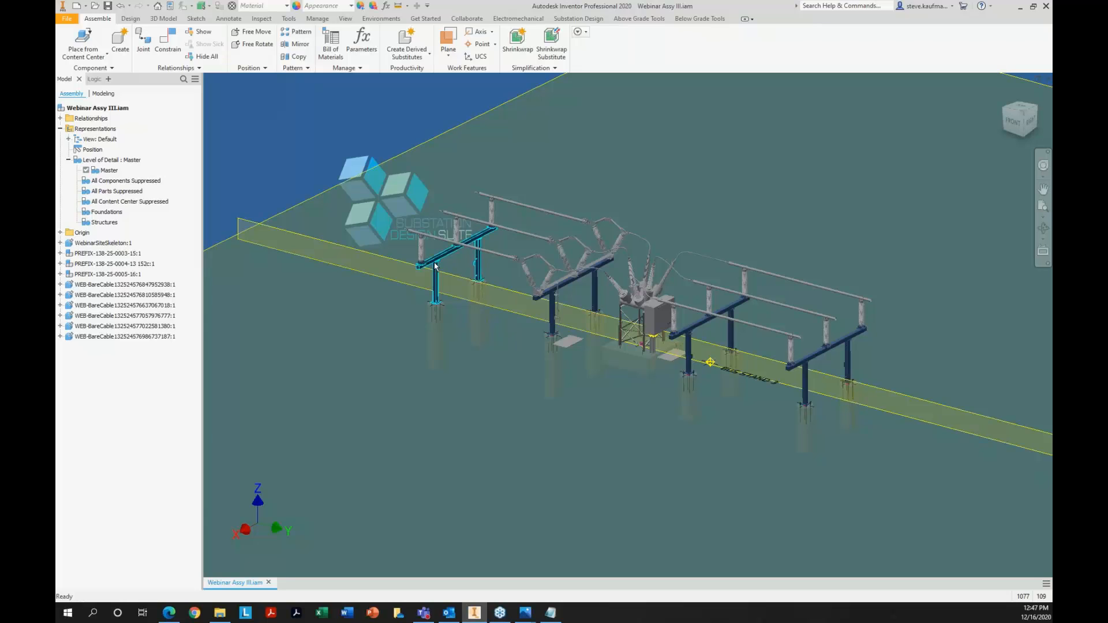
Open the steel structure part at the far end of the bus, PREFIX-138-07-0007.ipt, and its base assembly PREFIX-138-07-0007.iam
{"action": "left_click", "coordinate": [435, 266]}
{"action": "right_click", "coordinate": [435, 266]}
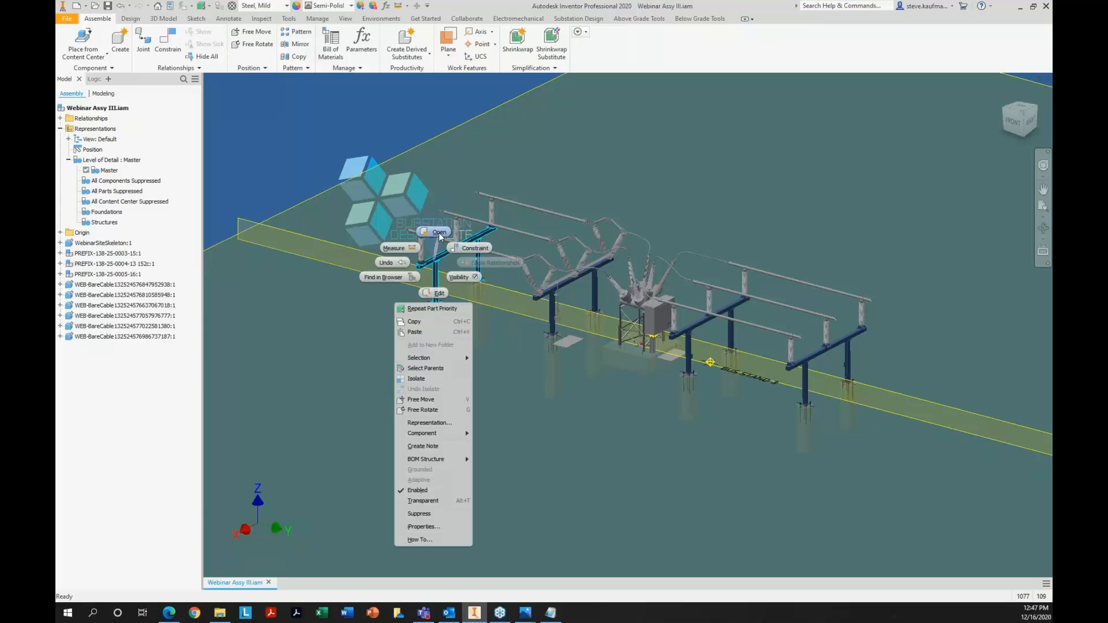
{"action": "left_click", "coordinate": [438, 232]}
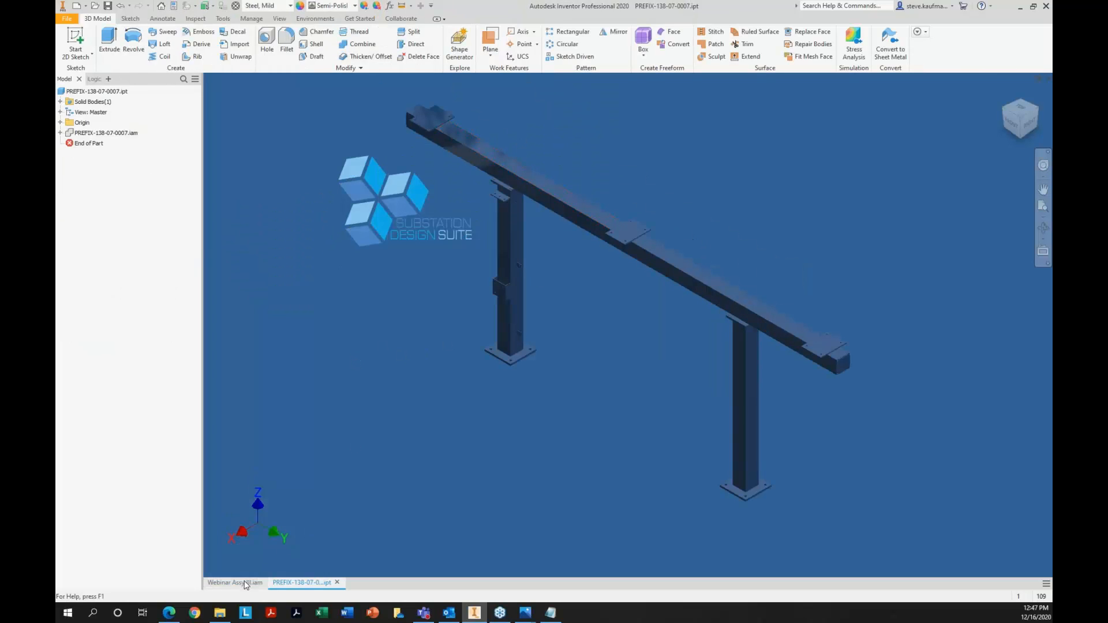
{"action": "right_click", "coordinate": [132, 136]}
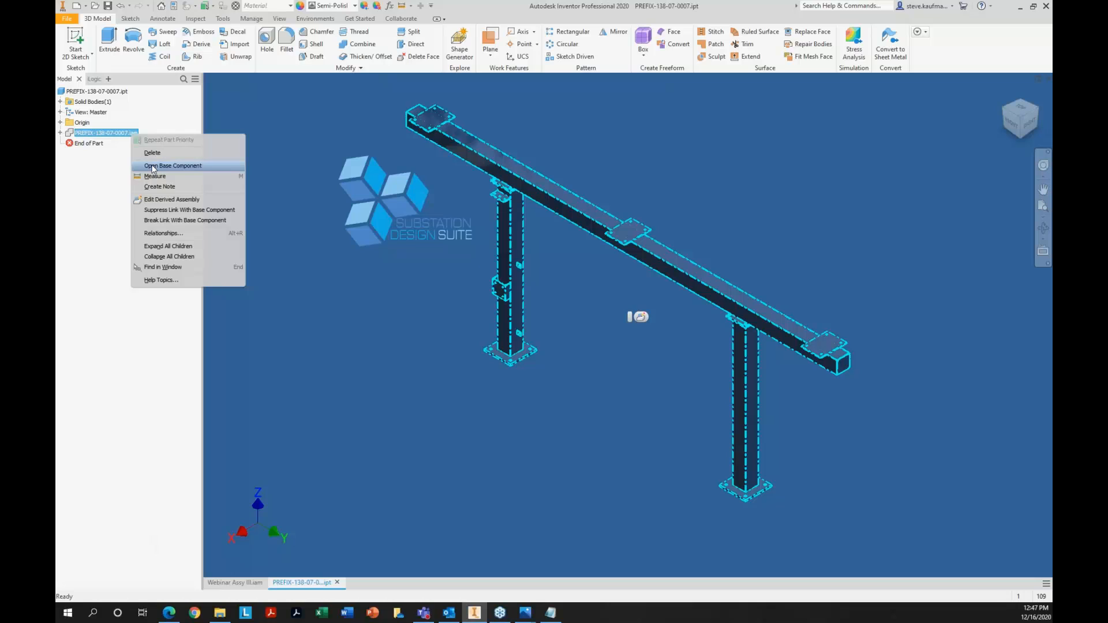
{"action": "left_click", "coordinate": [154, 167]}
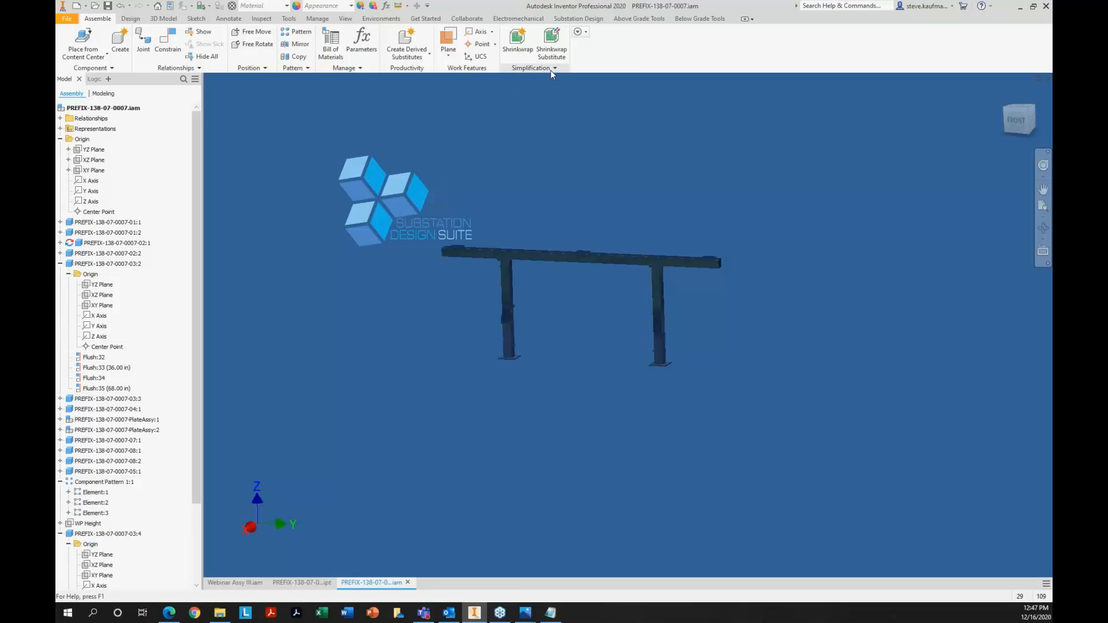
Check the load behavior of the BIM Simplify add-in in the Add-In Manager and leave it without changes
{"action": "left_click", "coordinate": [531, 67]}
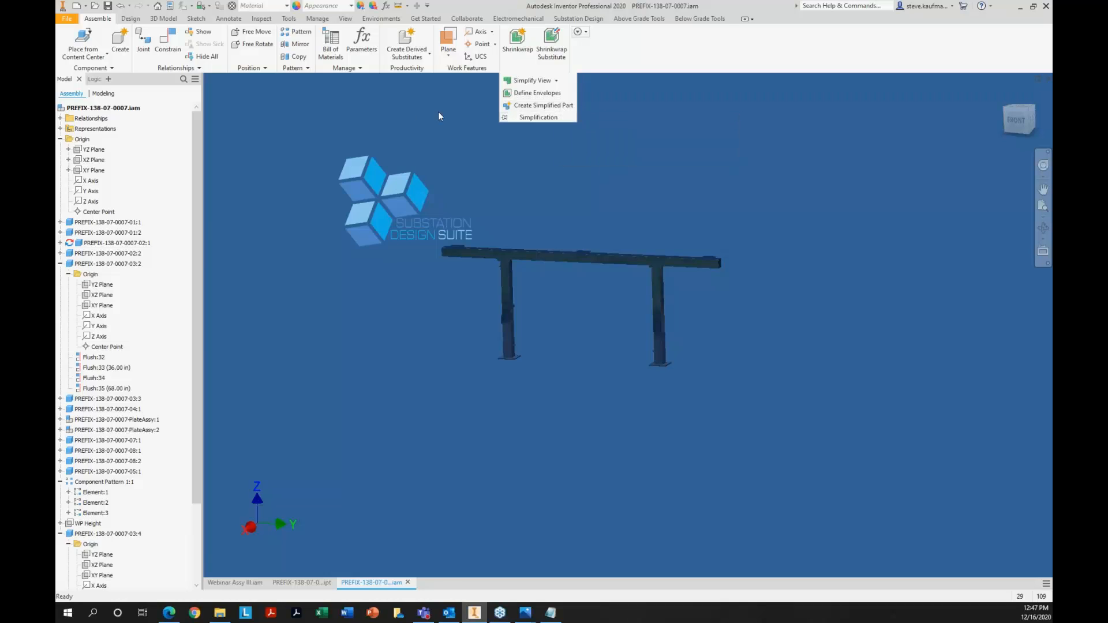
{"action": "left_click", "coordinate": [288, 18]}
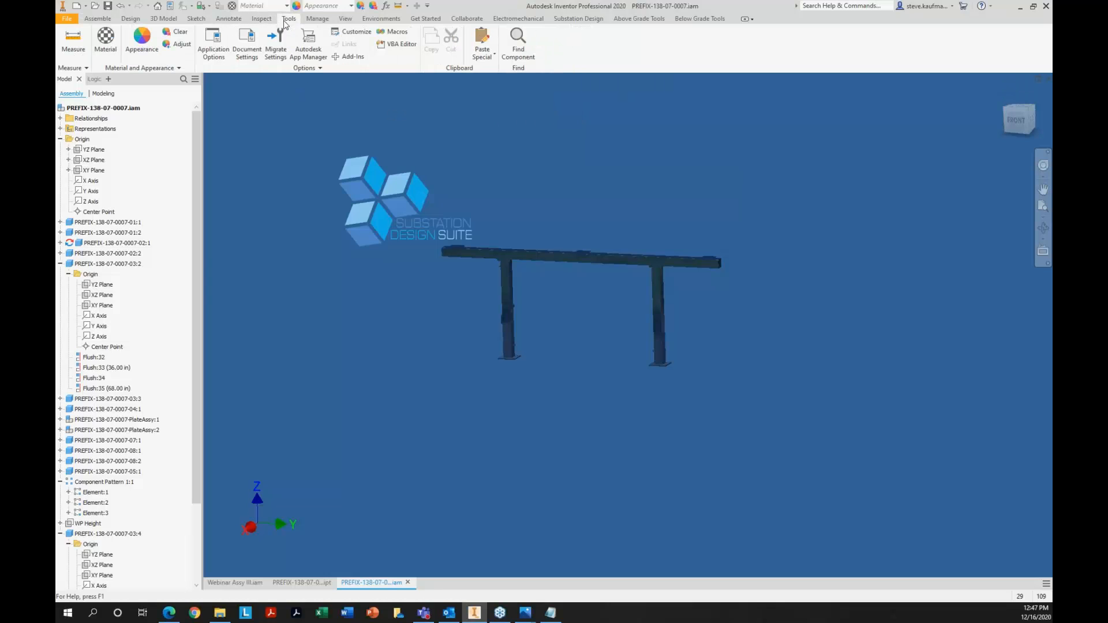
{"action": "left_click", "coordinate": [348, 57]}
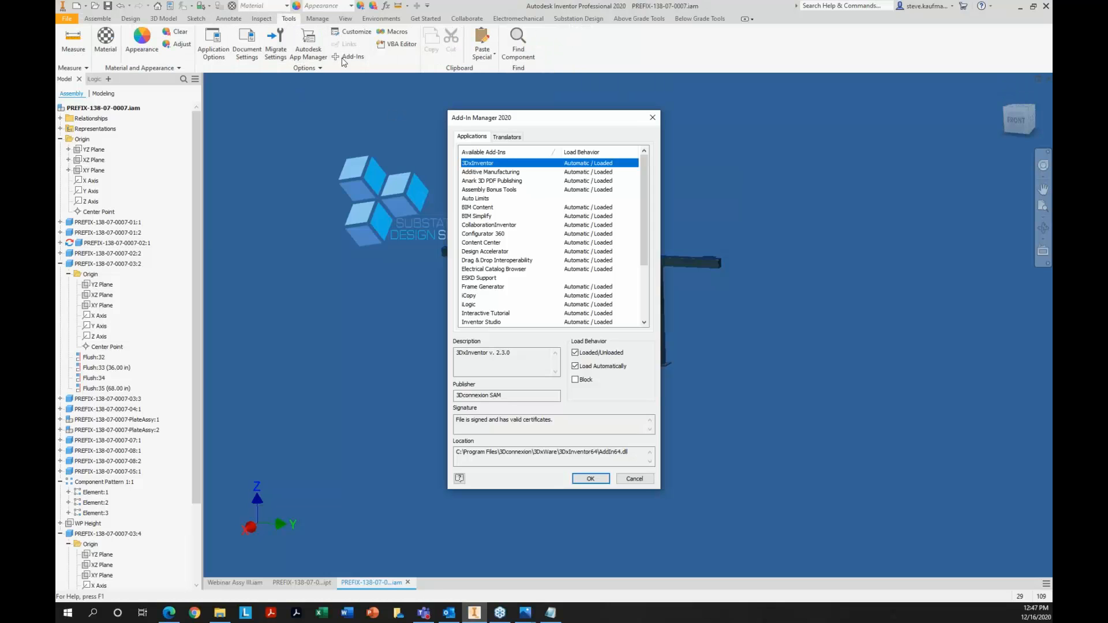
{"action": "left_click", "coordinate": [490, 208]}
{"action": "left_click", "coordinate": [491, 216]}
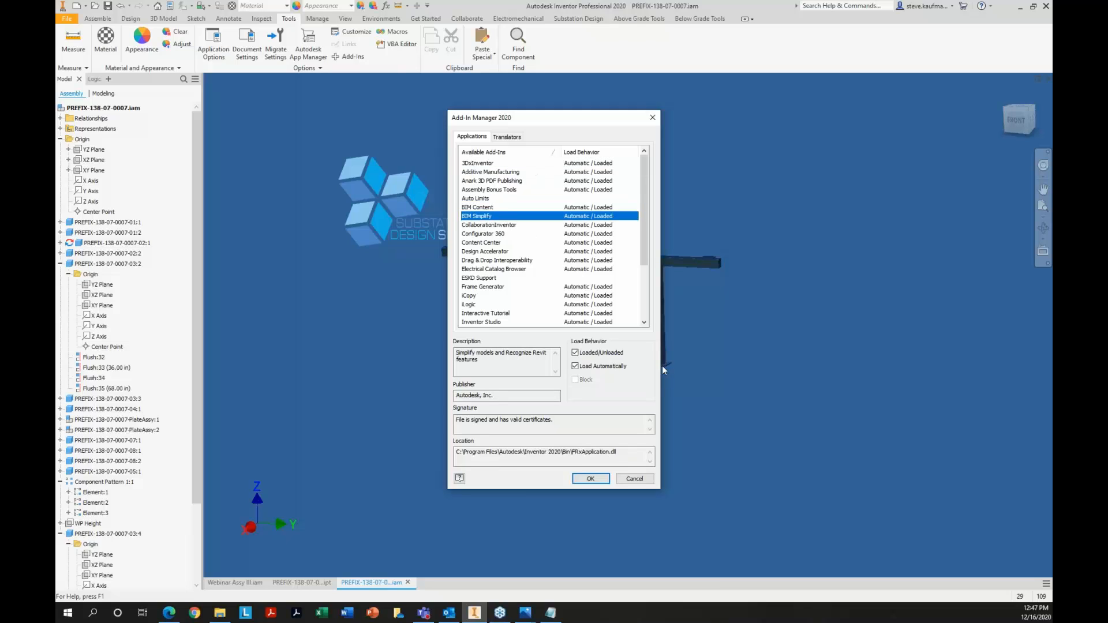
{"action": "left_click", "coordinate": [634, 479]}
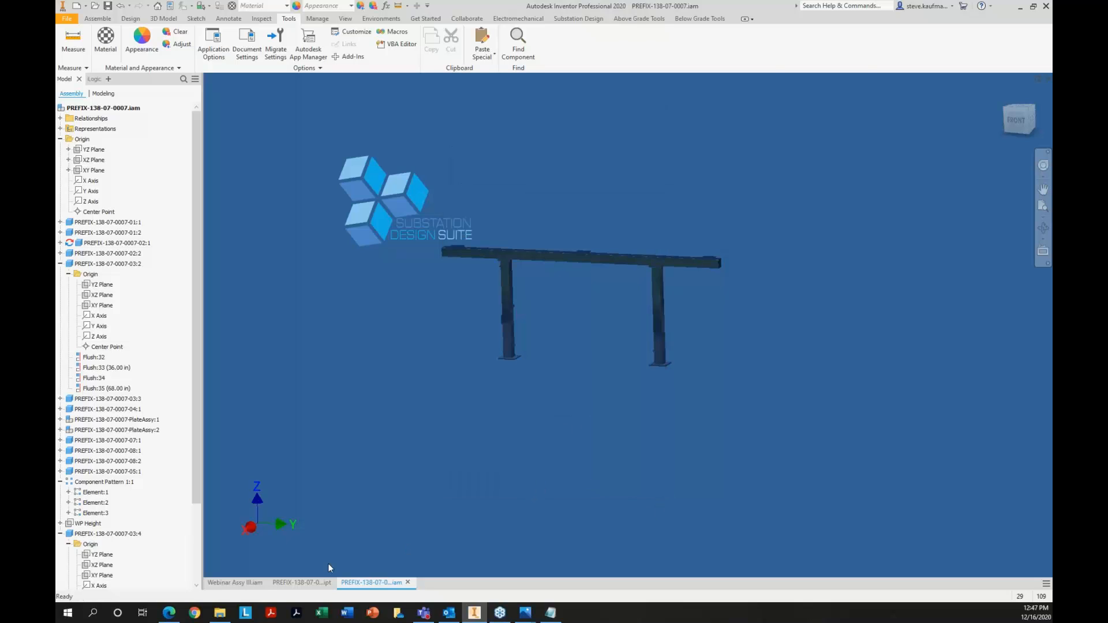
Review the base component link options of the derived assembly in PREFIX-138-07-0007.ipt
{"action": "left_click", "coordinate": [305, 583]}
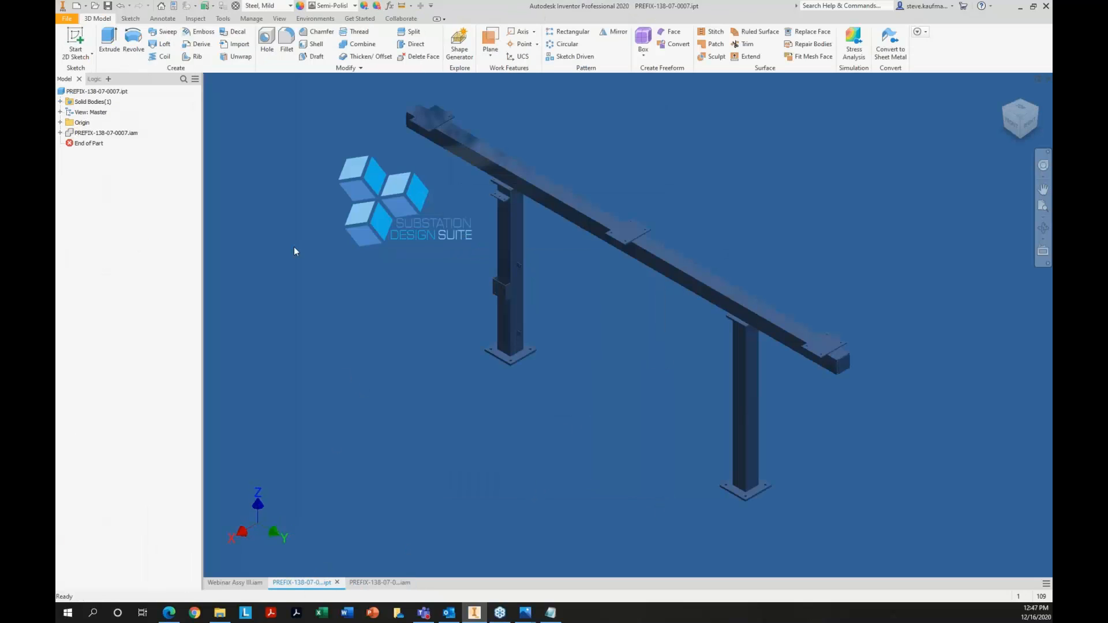
{"action": "right_click", "coordinate": [127, 134]}
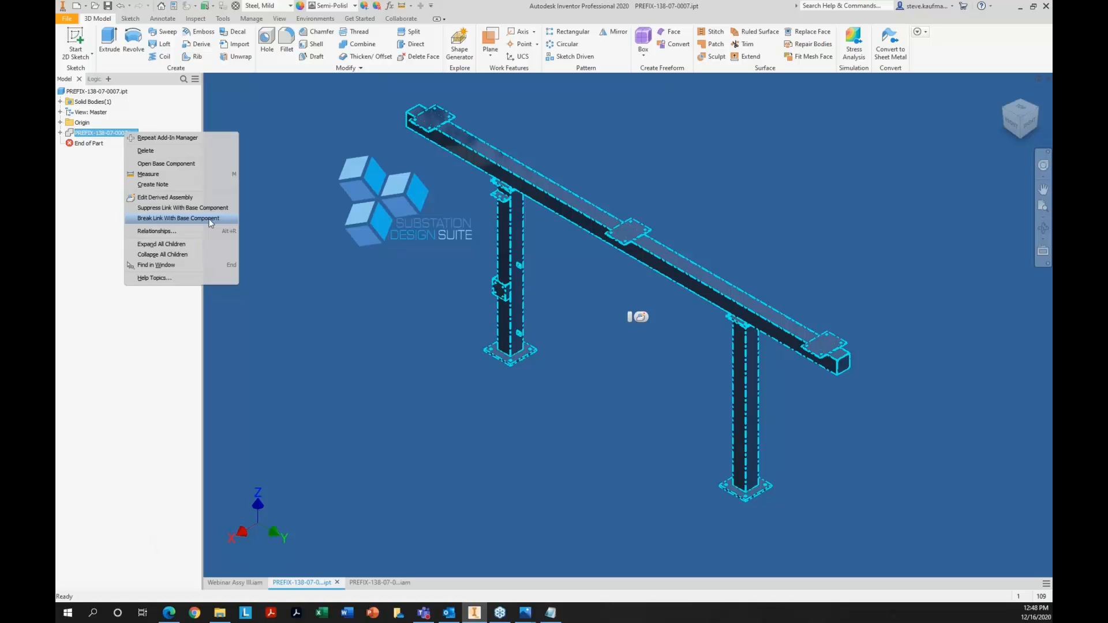
{"action": "left_click", "coordinate": [380, 301]}
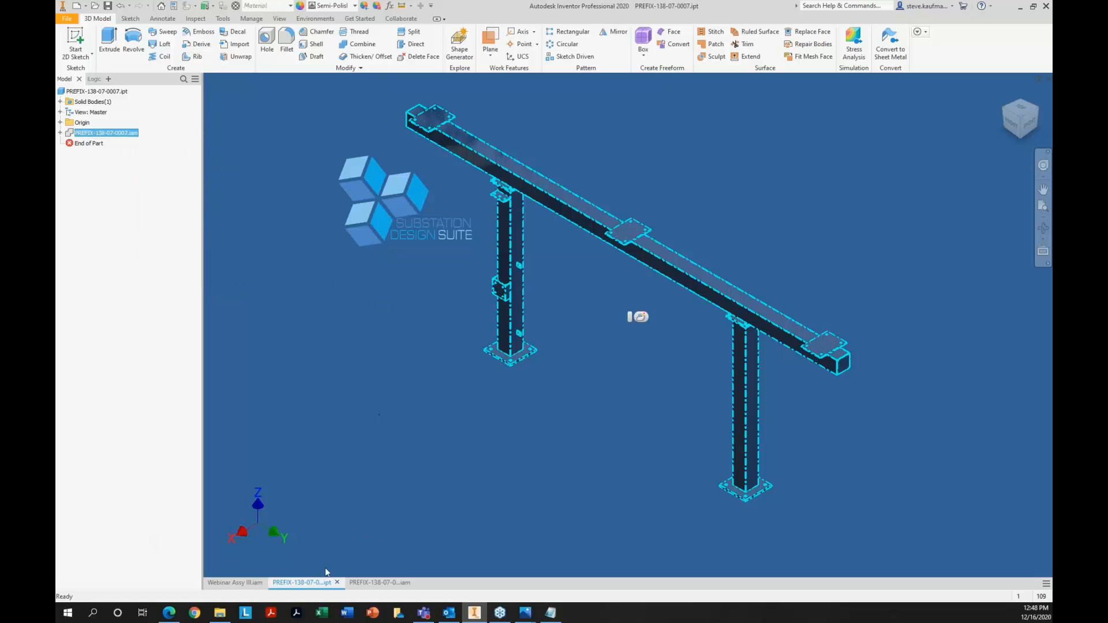
Return to Webinar Assy III.iam, set the selection priority to parts, and open the structure part PREFIX-138-07-0007_No Link.ipt
{"action": "left_click", "coordinate": [255, 584]}
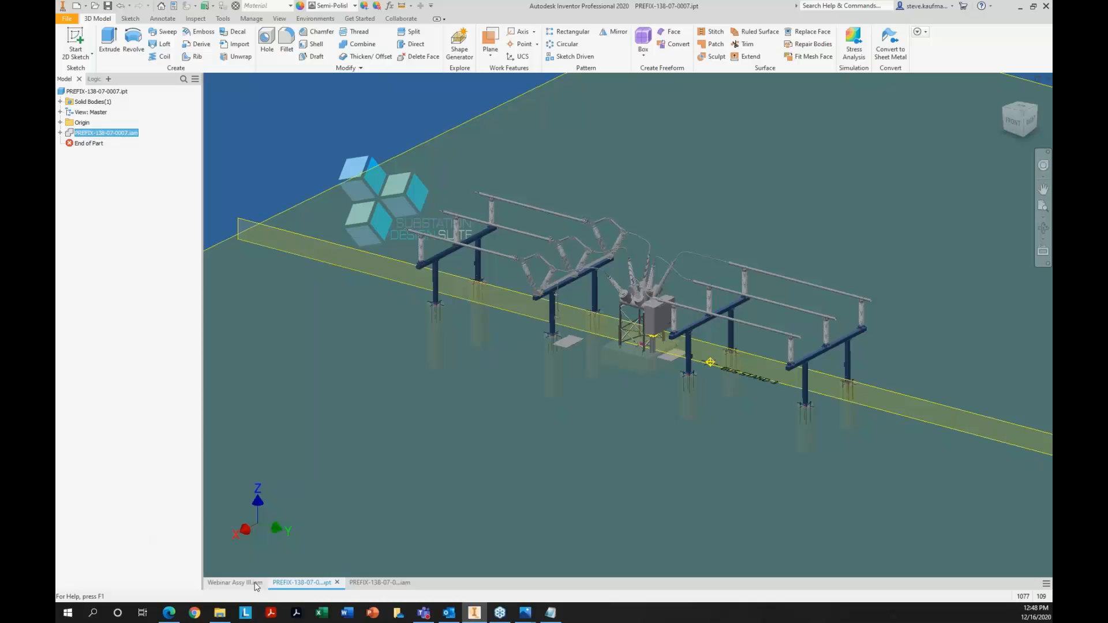
{"action": "left_click", "coordinate": [848, 341]}
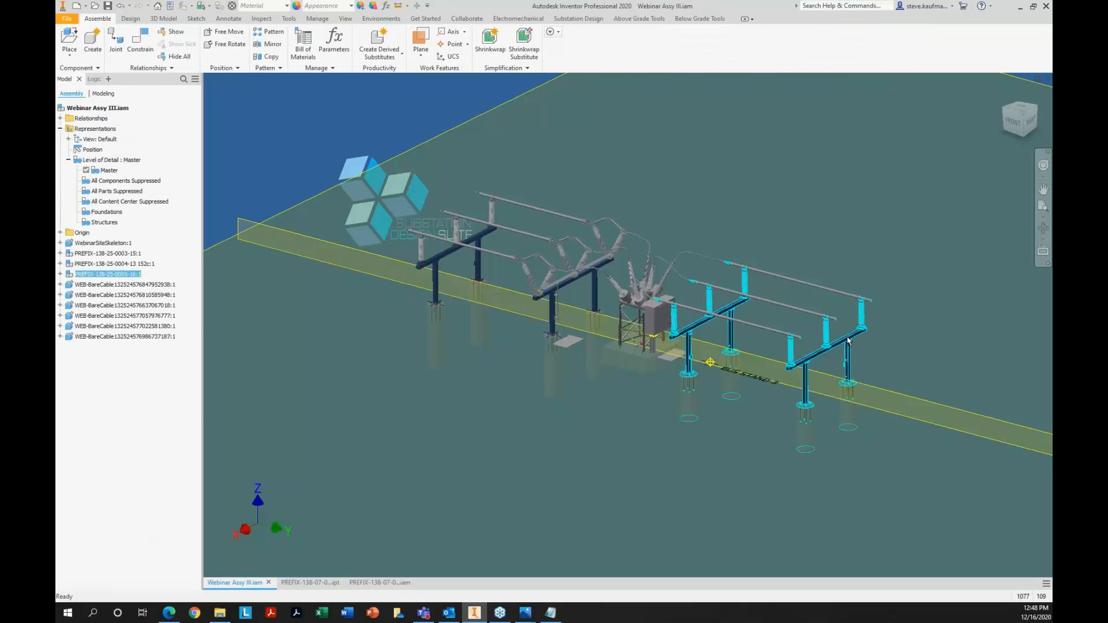
{"action": "left_click", "coordinate": [204, 6]}
{"action": "left_click", "coordinate": [214, 31]}
{"action": "left_click", "coordinate": [874, 355]}
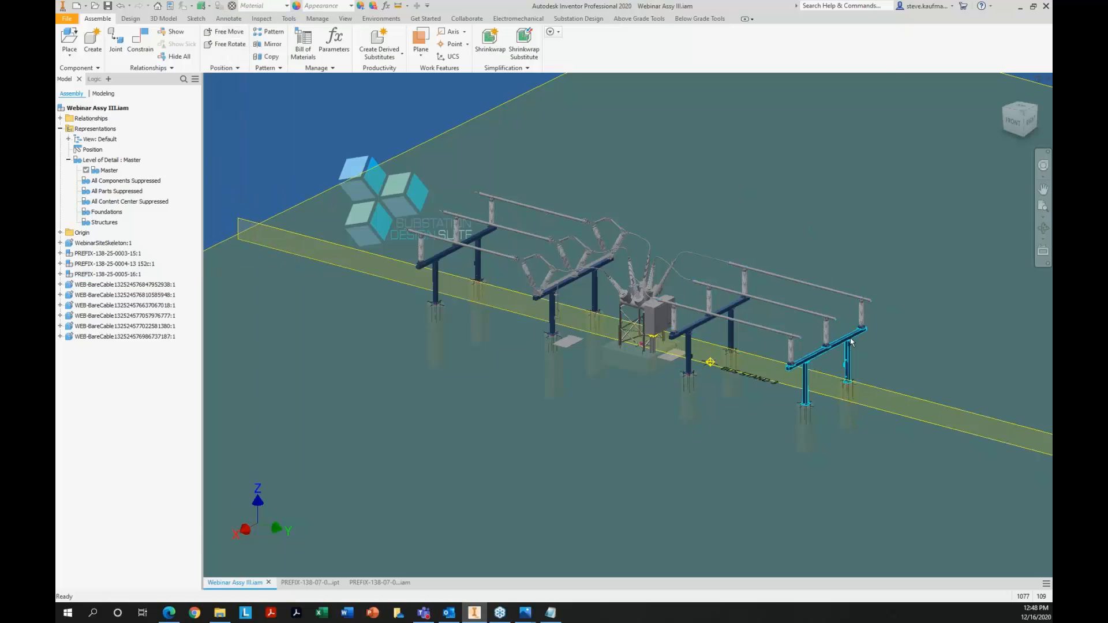
{"action": "right_click", "coordinate": [851, 342]}
{"action": "left_click", "coordinate": [541, 352]}
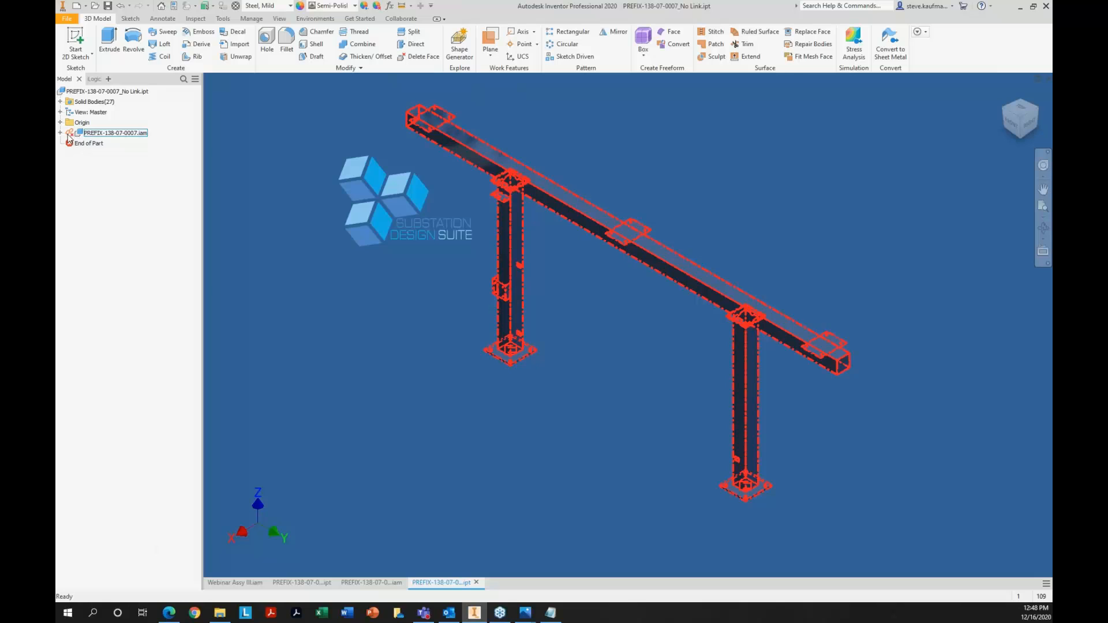
Examine the broken-link base component and its available options in PREFIX-138-07-0007_No Link.ipt
{"action": "left_click", "coordinate": [75, 143]}
{"action": "left_click", "coordinate": [109, 134]}
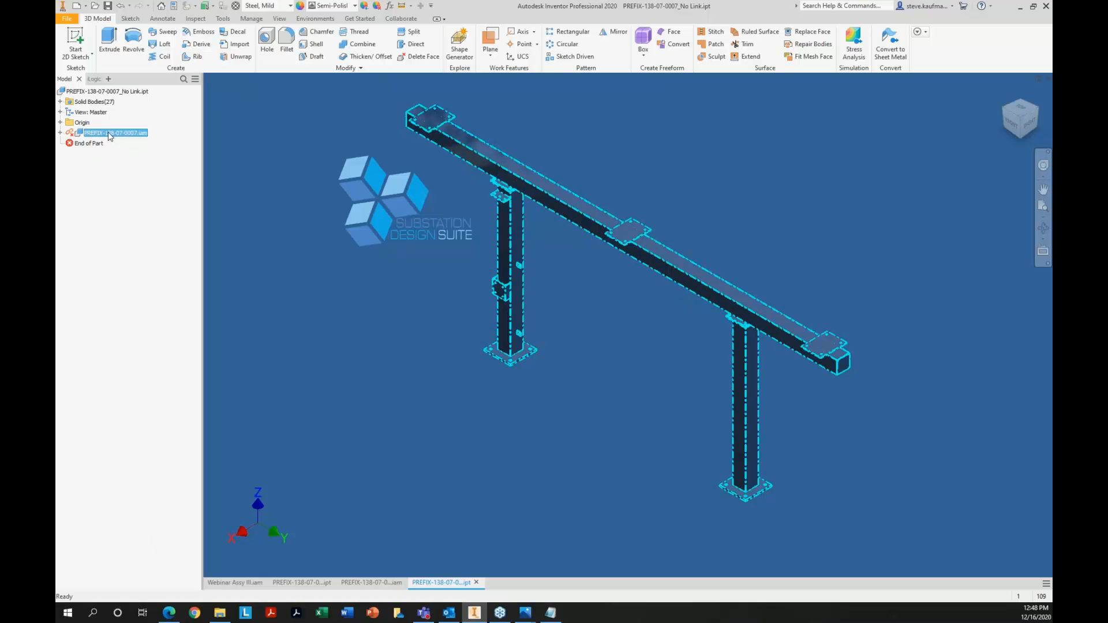
{"action": "right_click", "coordinate": [109, 135]}
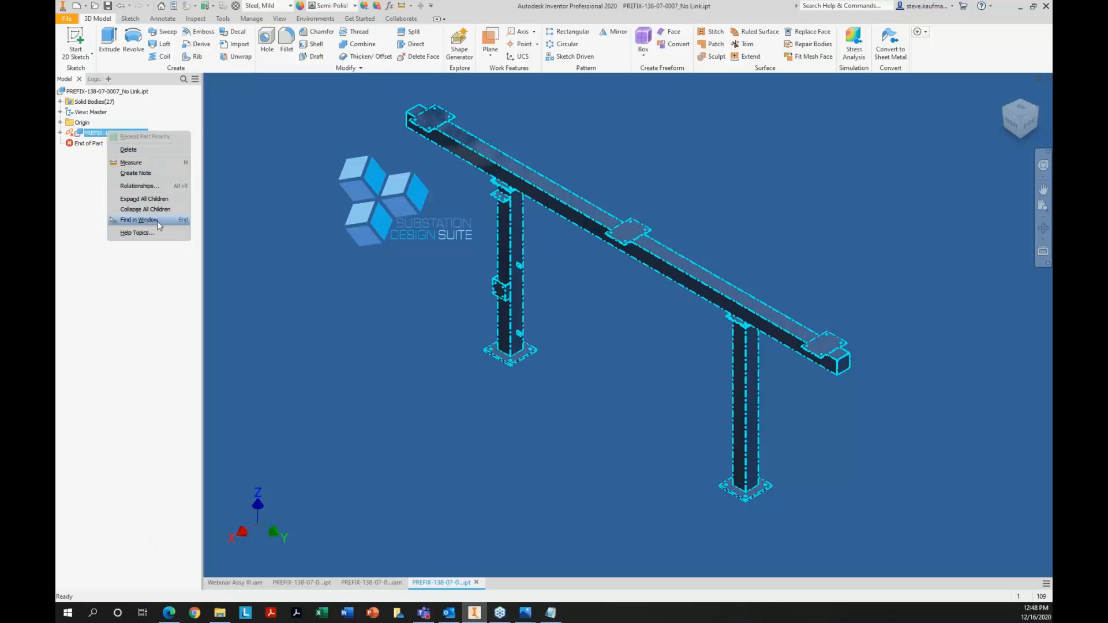
{"action": "left_click", "coordinate": [338, 234]}
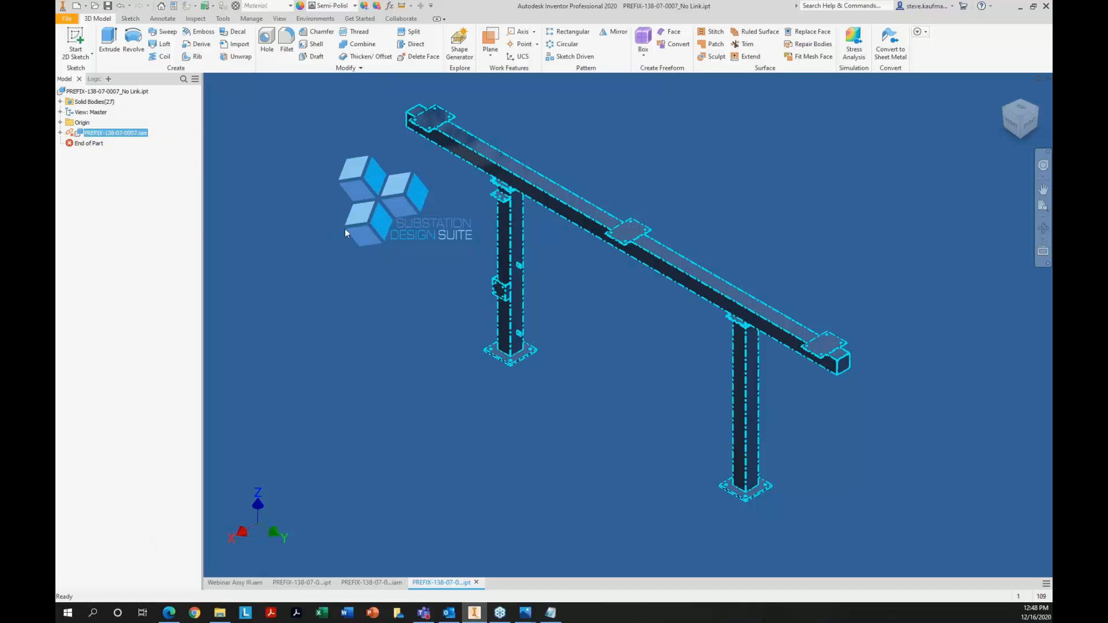
{"action": "left_click", "coordinate": [345, 232]}
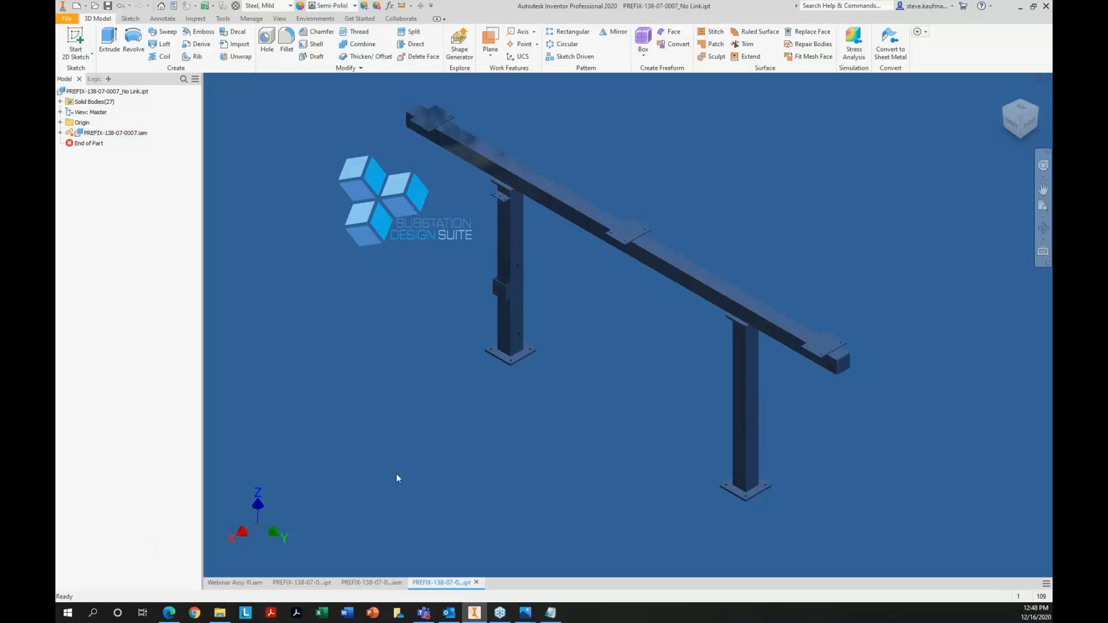
Start a simplified part from PREFIX-138-07-0007.iam with the combine style that merges everything into a single solid body
{"action": "left_click", "coordinate": [372, 583]}
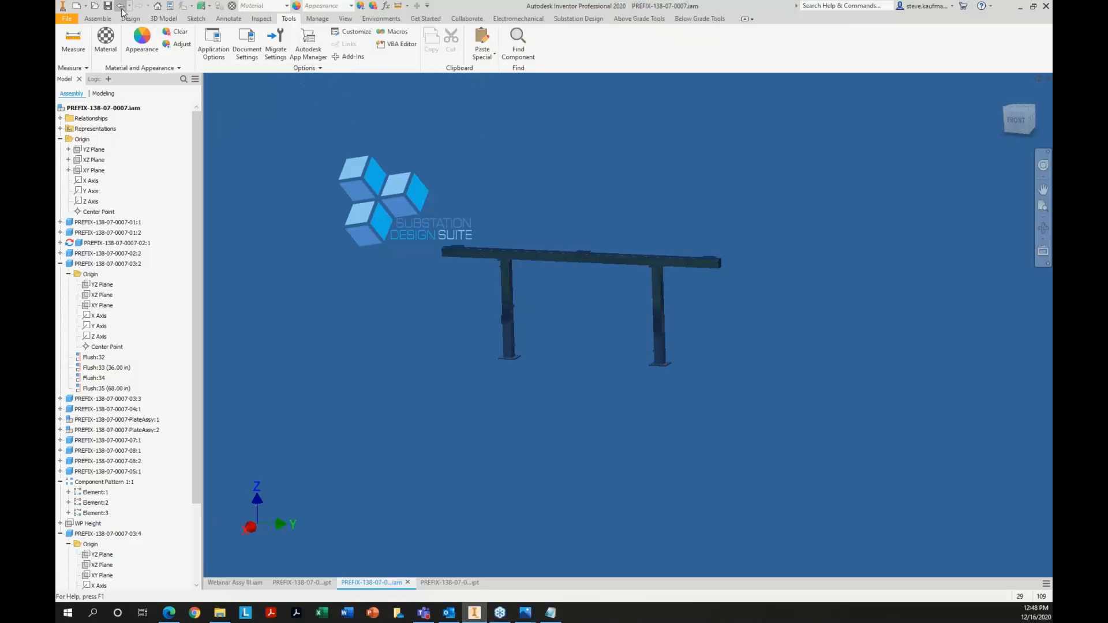
{"action": "left_click", "coordinate": [98, 18]}
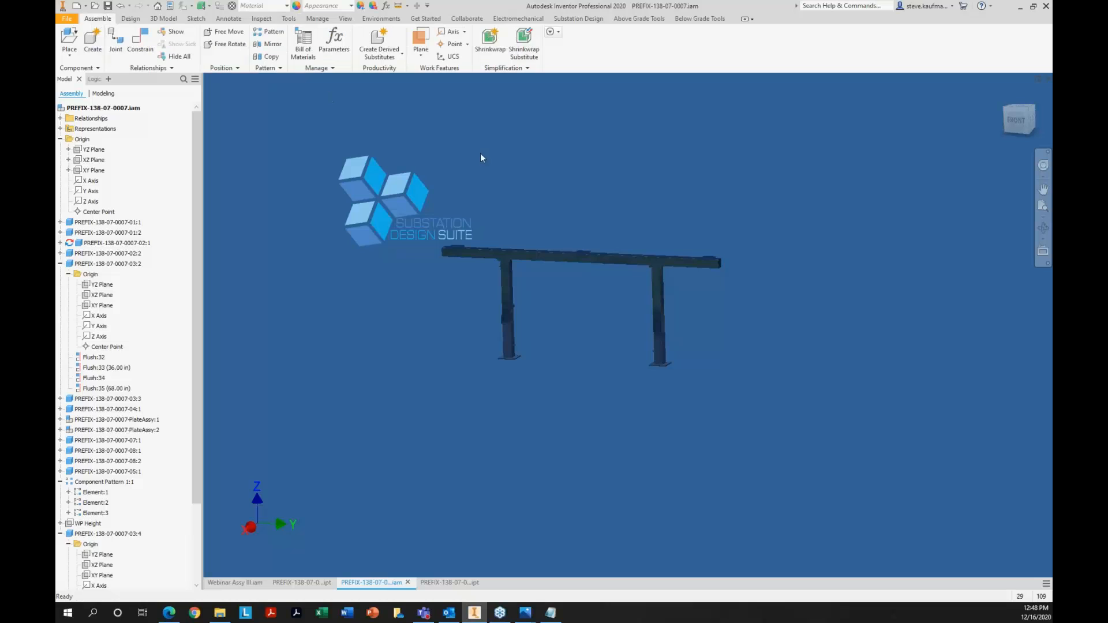
{"action": "left_click", "coordinate": [506, 68]}
{"action": "left_click", "coordinate": [515, 107]}
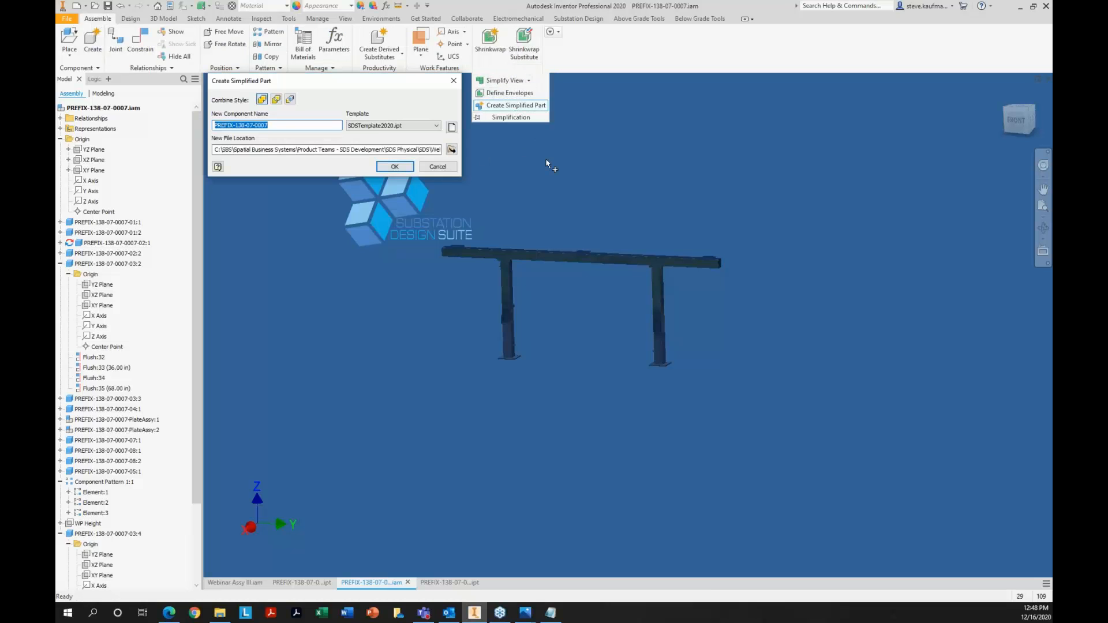
{"action": "left_click", "coordinate": [261, 100]}
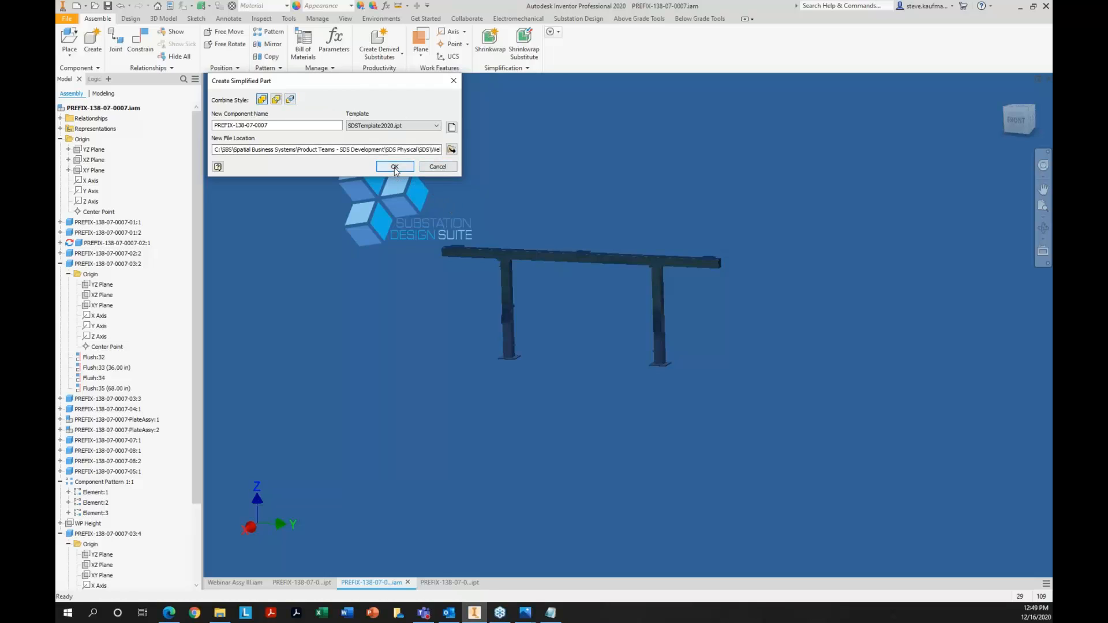
Name the simplified part example, place it in the Structures folder, and create it from the SDSTemplate2020.ipt template
{"action": "left_click", "coordinate": [452, 149]}
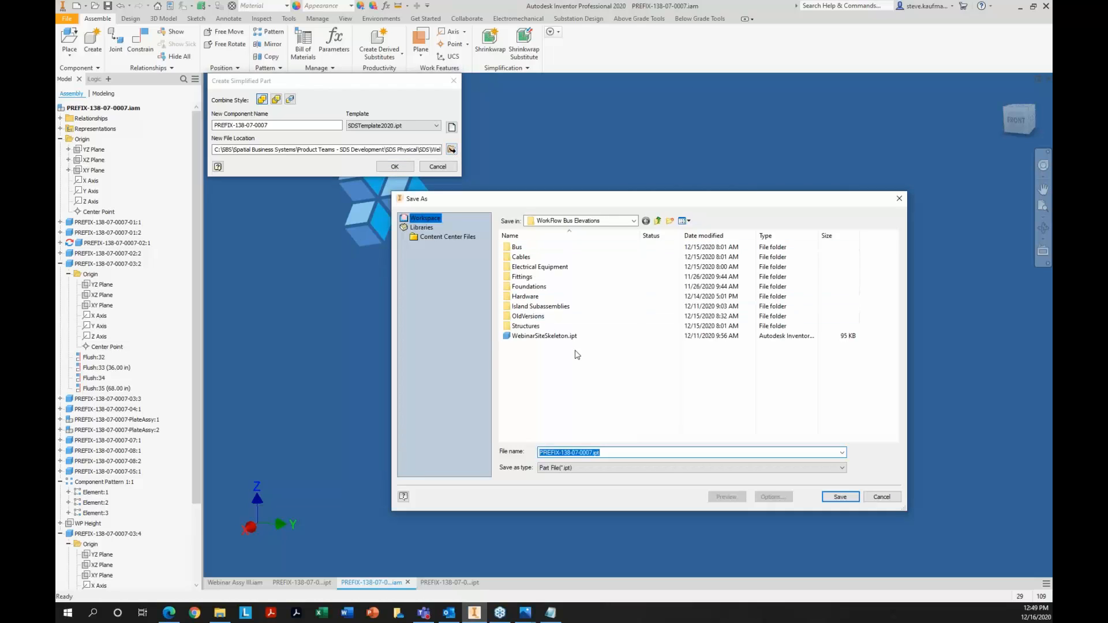
{"action": "double_click", "coordinate": [549, 327]}
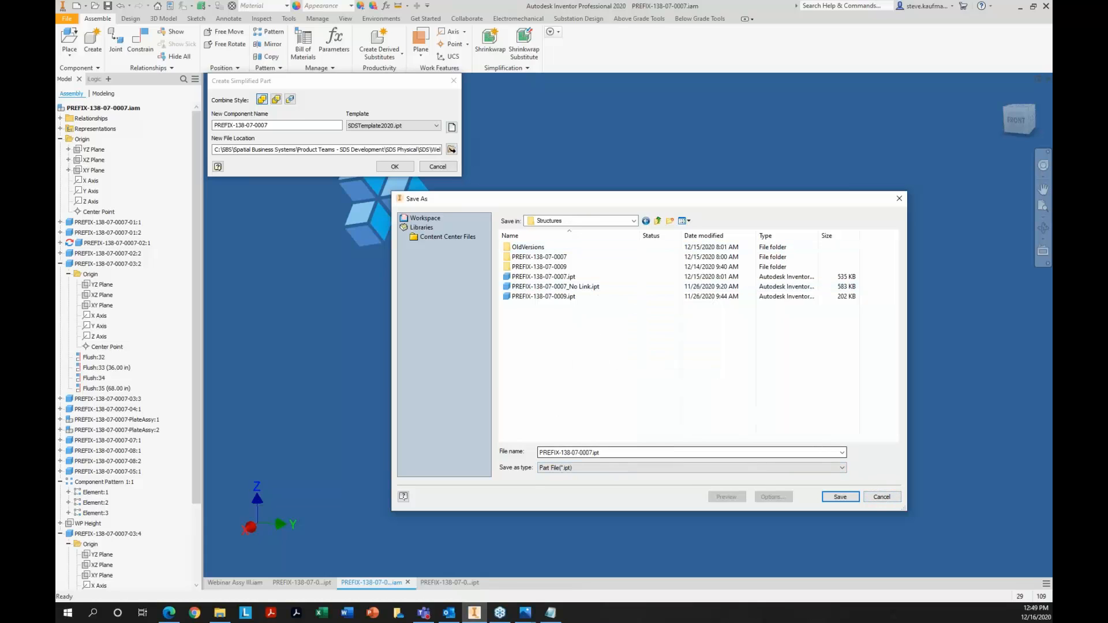
{"action": "double_click", "coordinate": [593, 453]}
{"action": "type", "text": "e"}
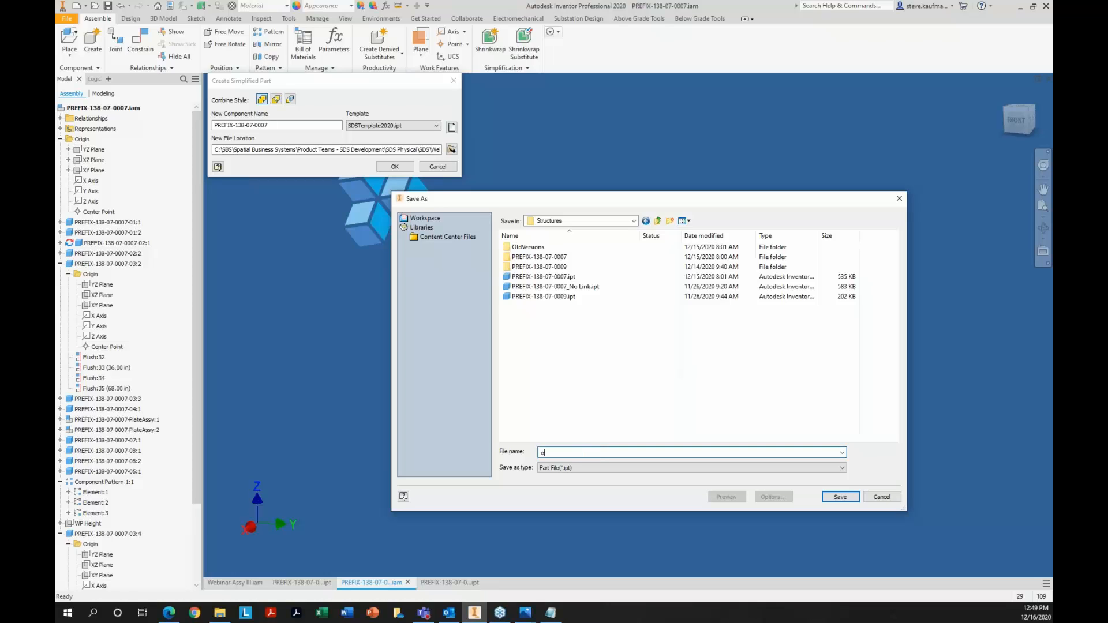
{"action": "type", "text": "xample"}
{"action": "left_click", "coordinate": [840, 498]}
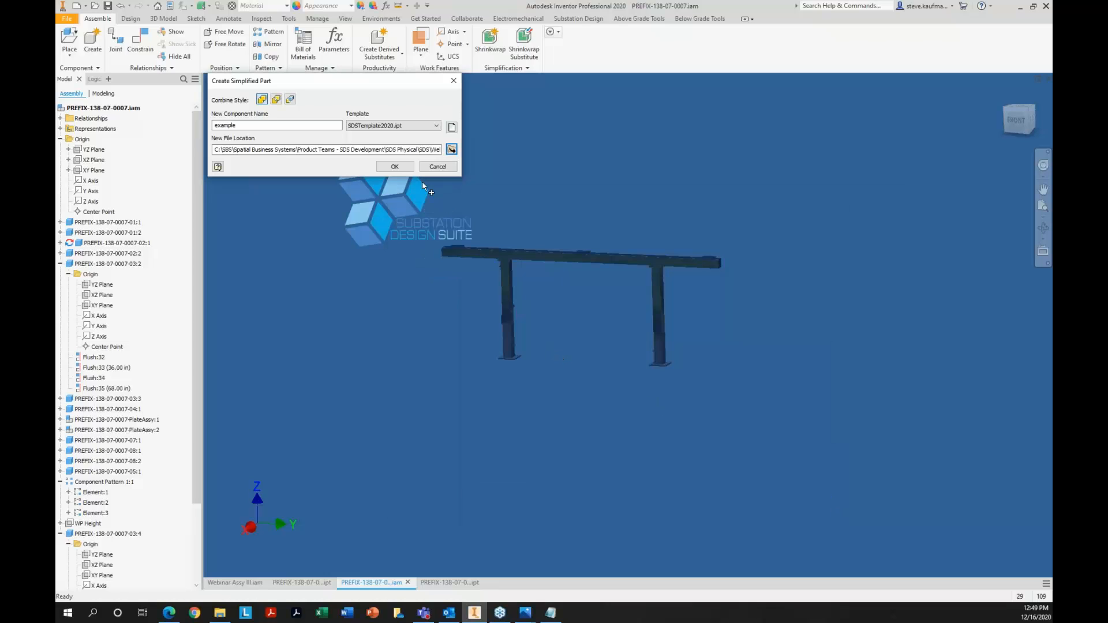
{"action": "left_click", "coordinate": [400, 167]}
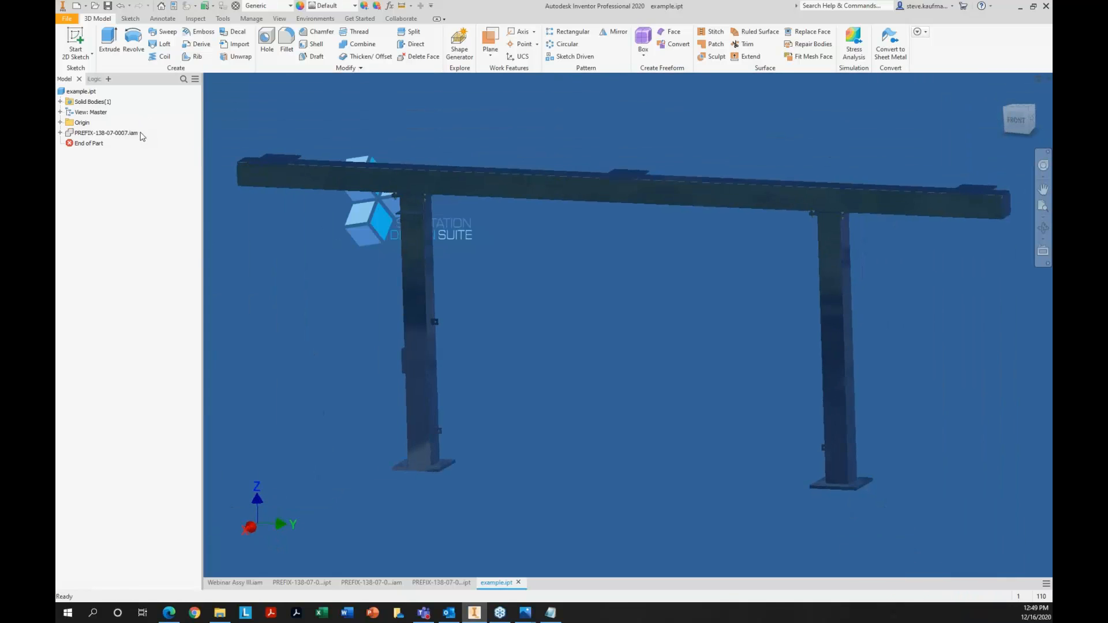
Break the link between example.ipt and its base assembly, and close the part without saving
{"action": "left_click", "coordinate": [120, 134]}
{"action": "right_click", "coordinate": [120, 135]}
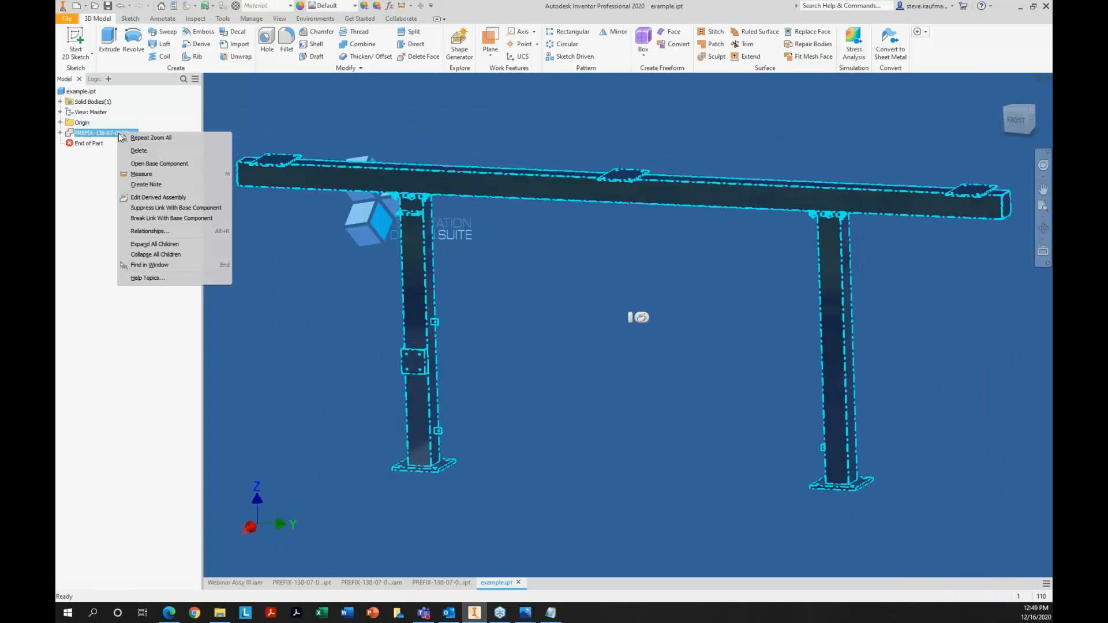
{"action": "left_click", "coordinate": [173, 219]}
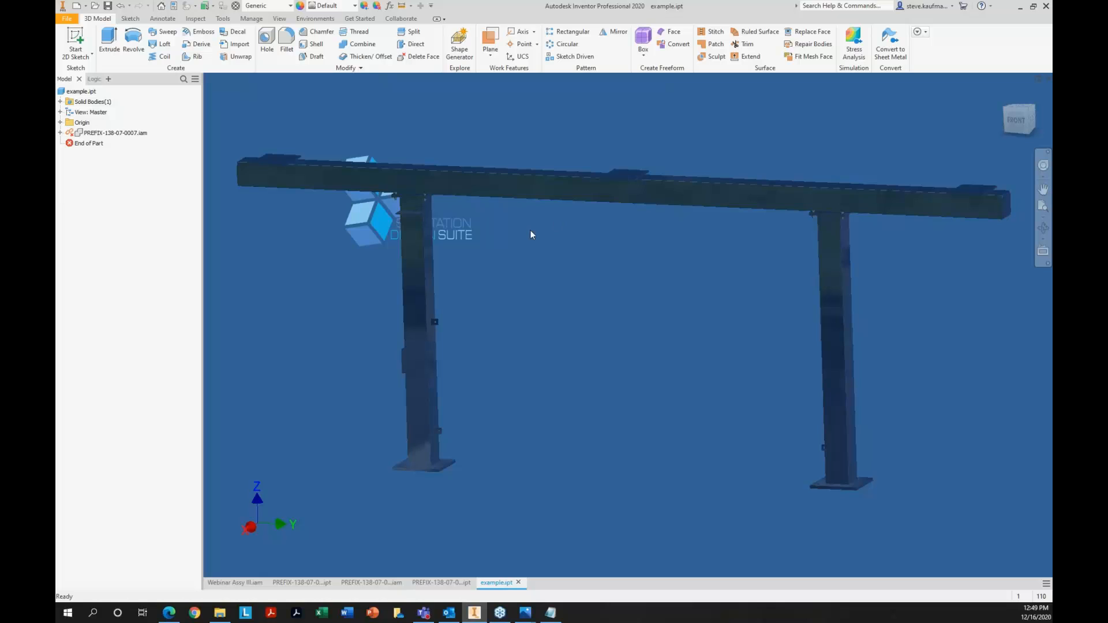
{"action": "left_click", "coordinate": [1048, 81]}
{"action": "left_click", "coordinate": [523, 330]}
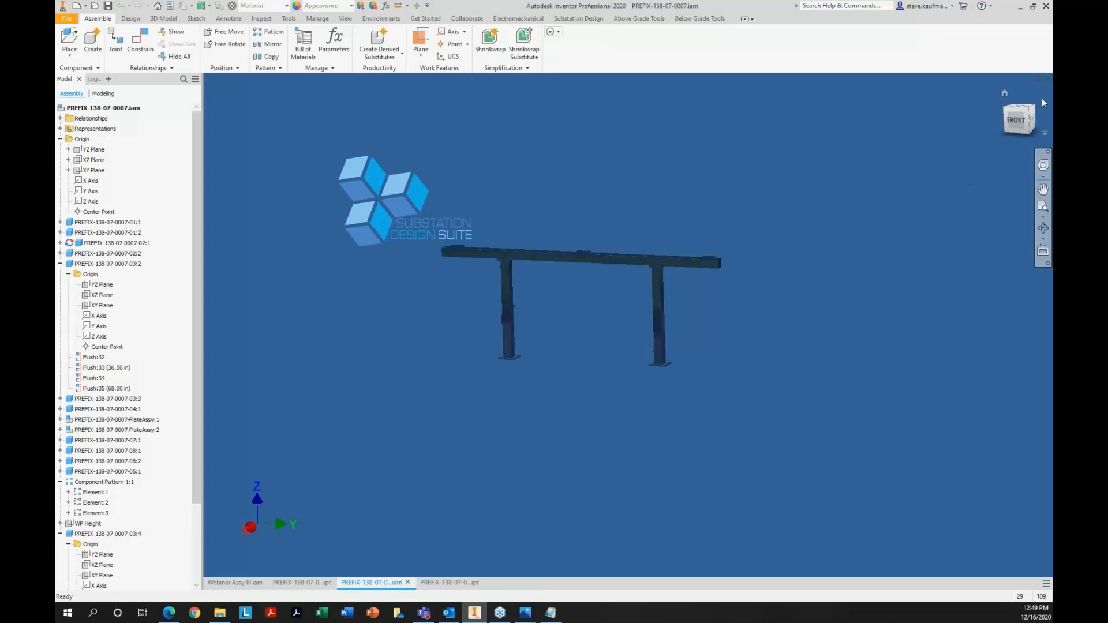
Save and close PREFIX-138-07-0007.iam, and close PREFIX-138-07-0007_No Link.ipt to return to Webinar Assy III.iam
{"action": "left_click", "coordinate": [1048, 79]}
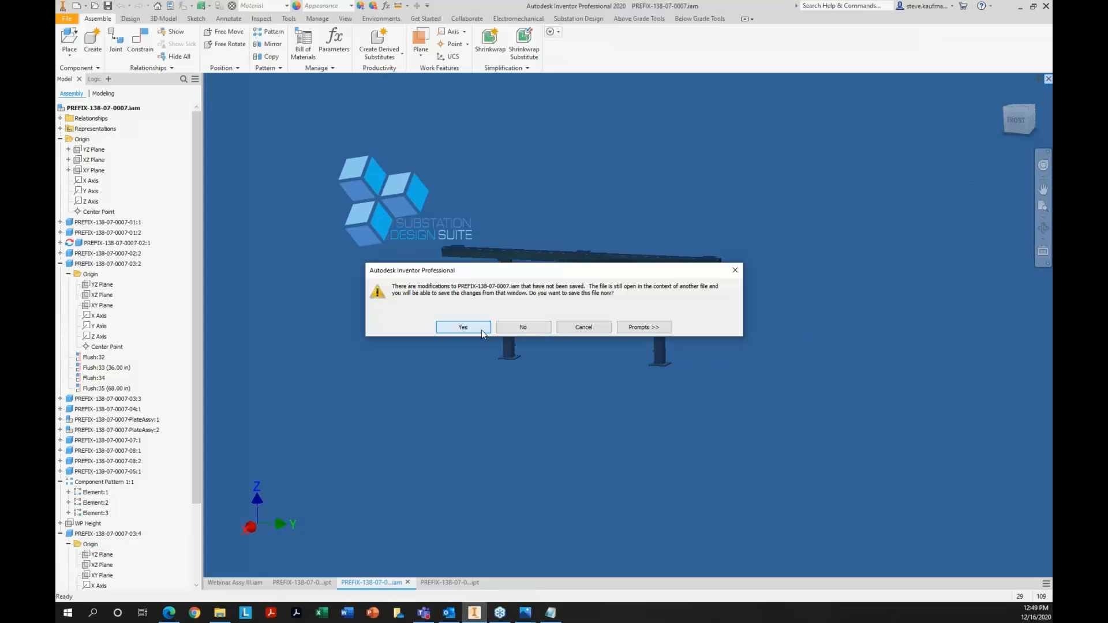
{"action": "left_click", "coordinate": [463, 327]}
{"action": "left_click", "coordinate": [622, 262]}
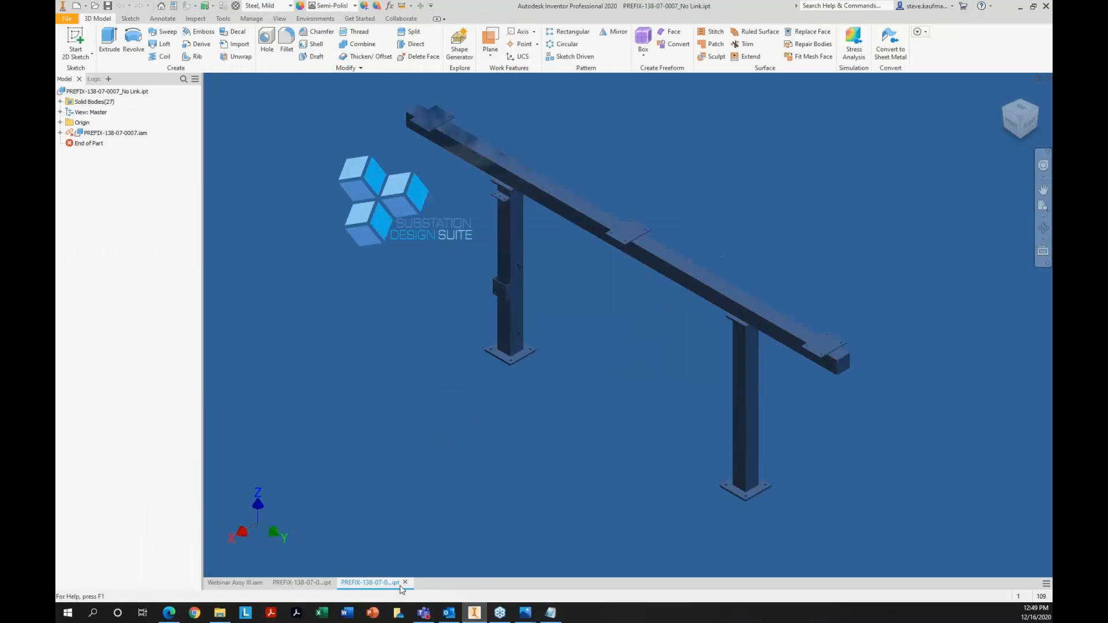
{"action": "left_click", "coordinate": [405, 583]}
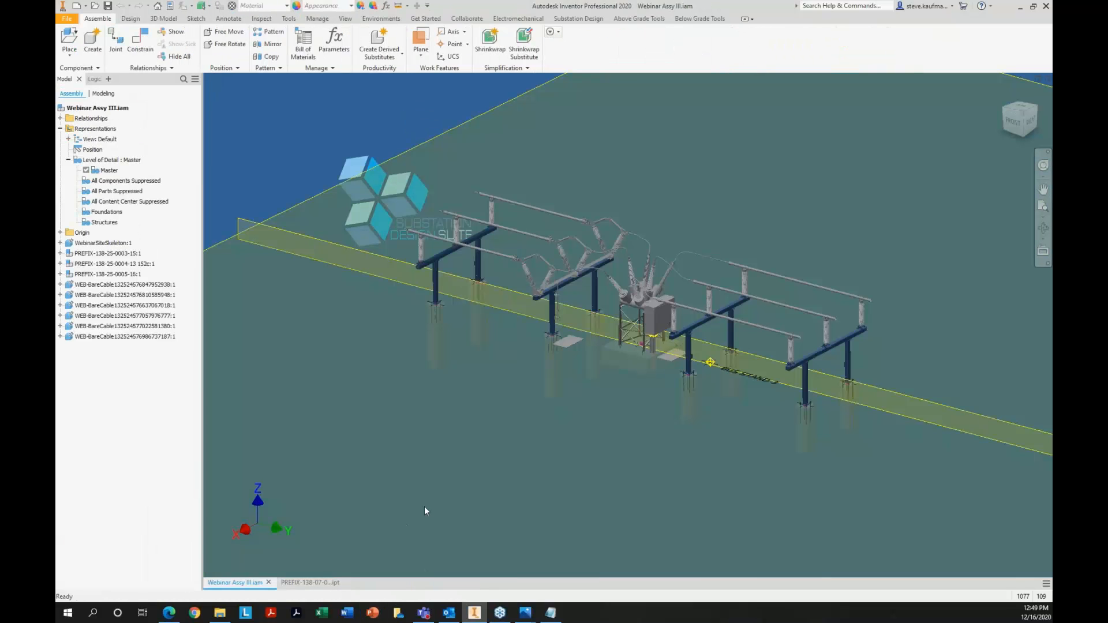